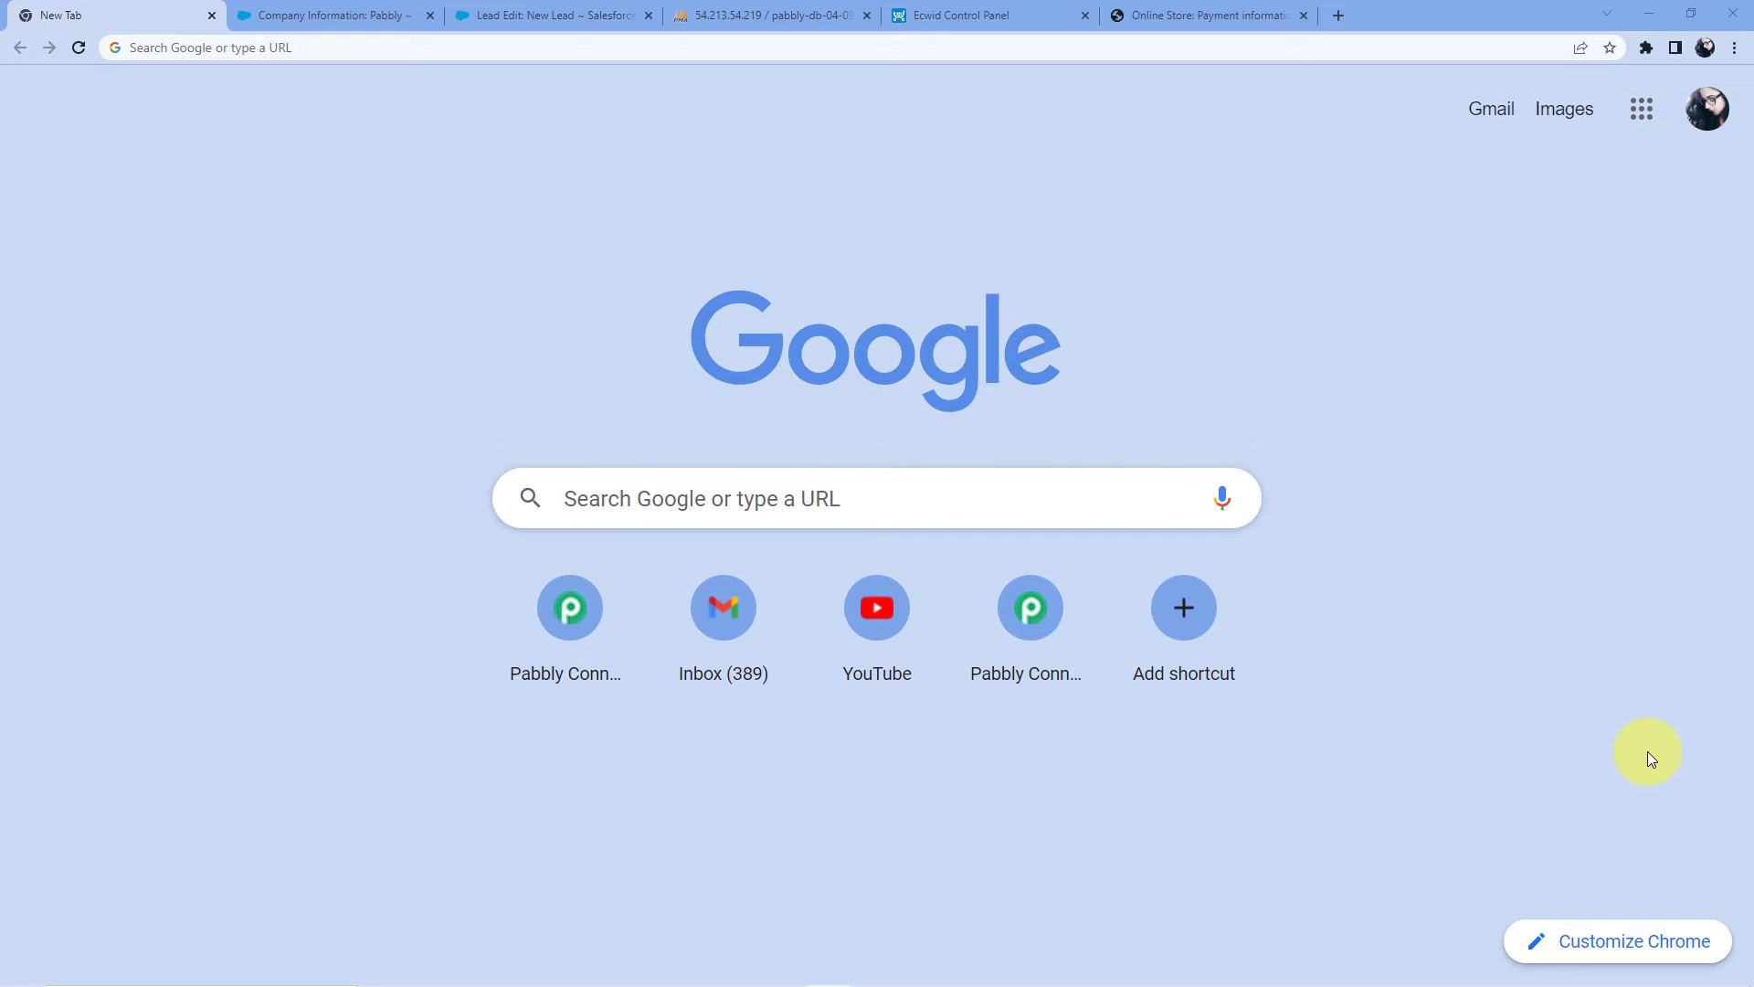
# Open the Pabbly Connect website at pabbly.com/connect
pyautogui.click(306, 50)
pyautogui.write('pabbly.')
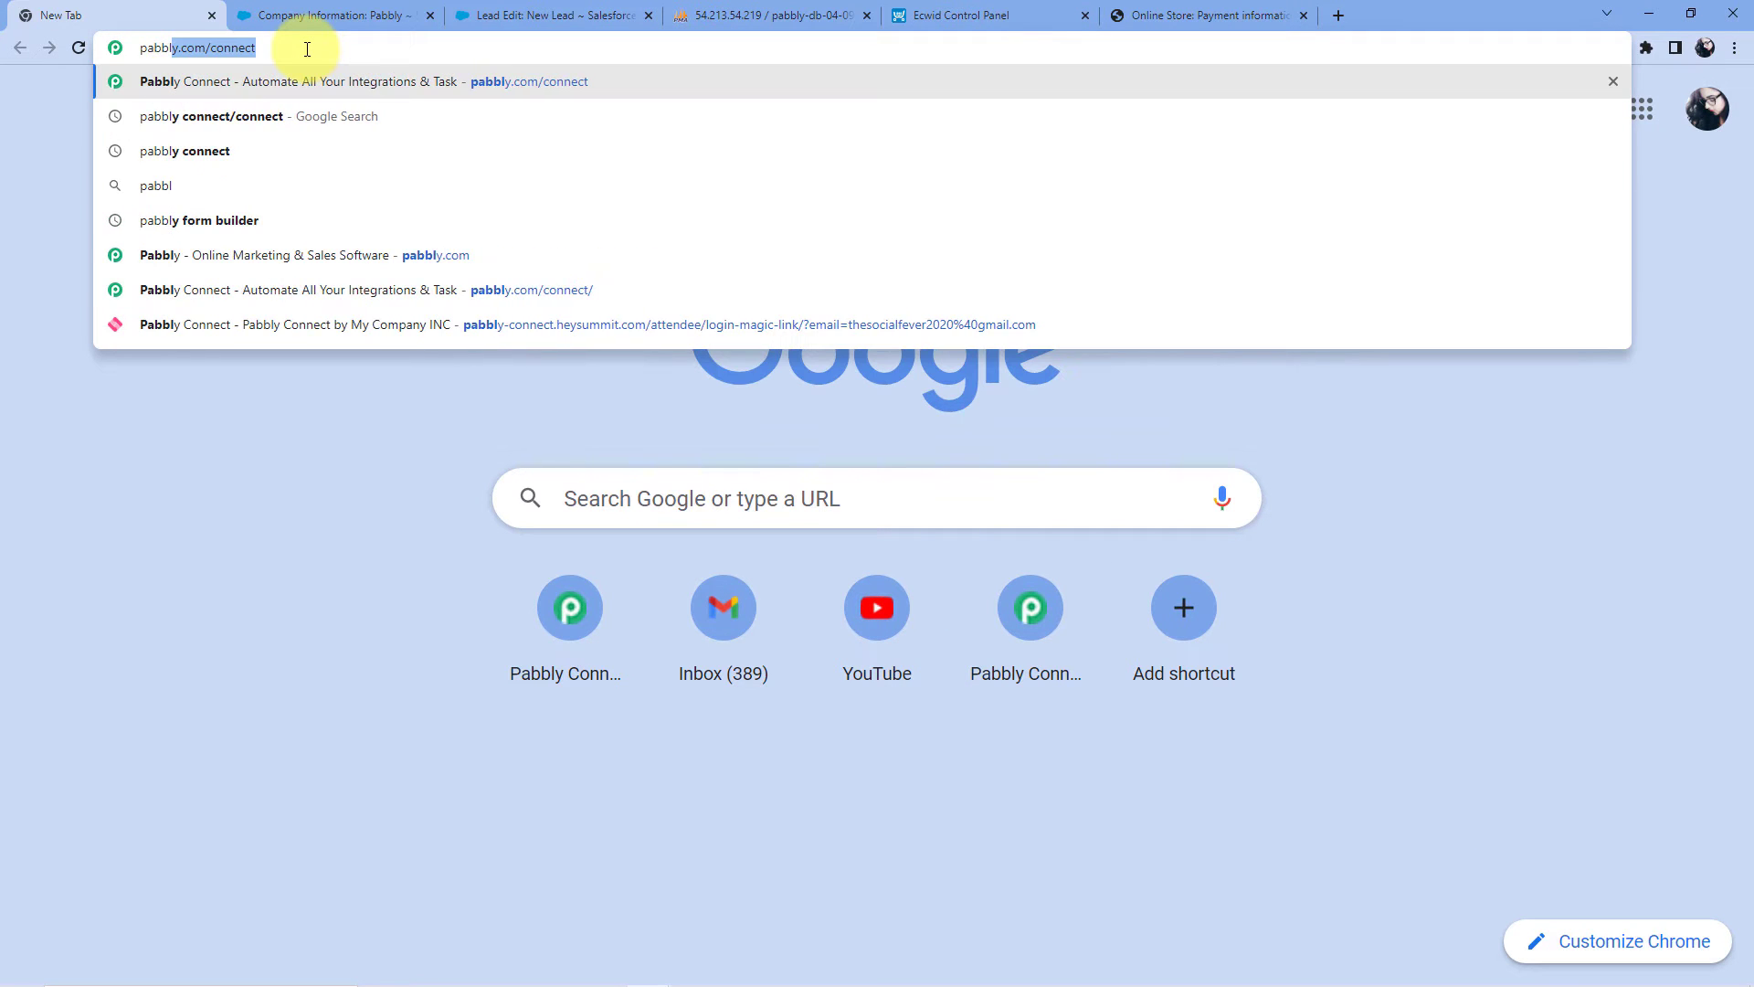
pyautogui.write('com')
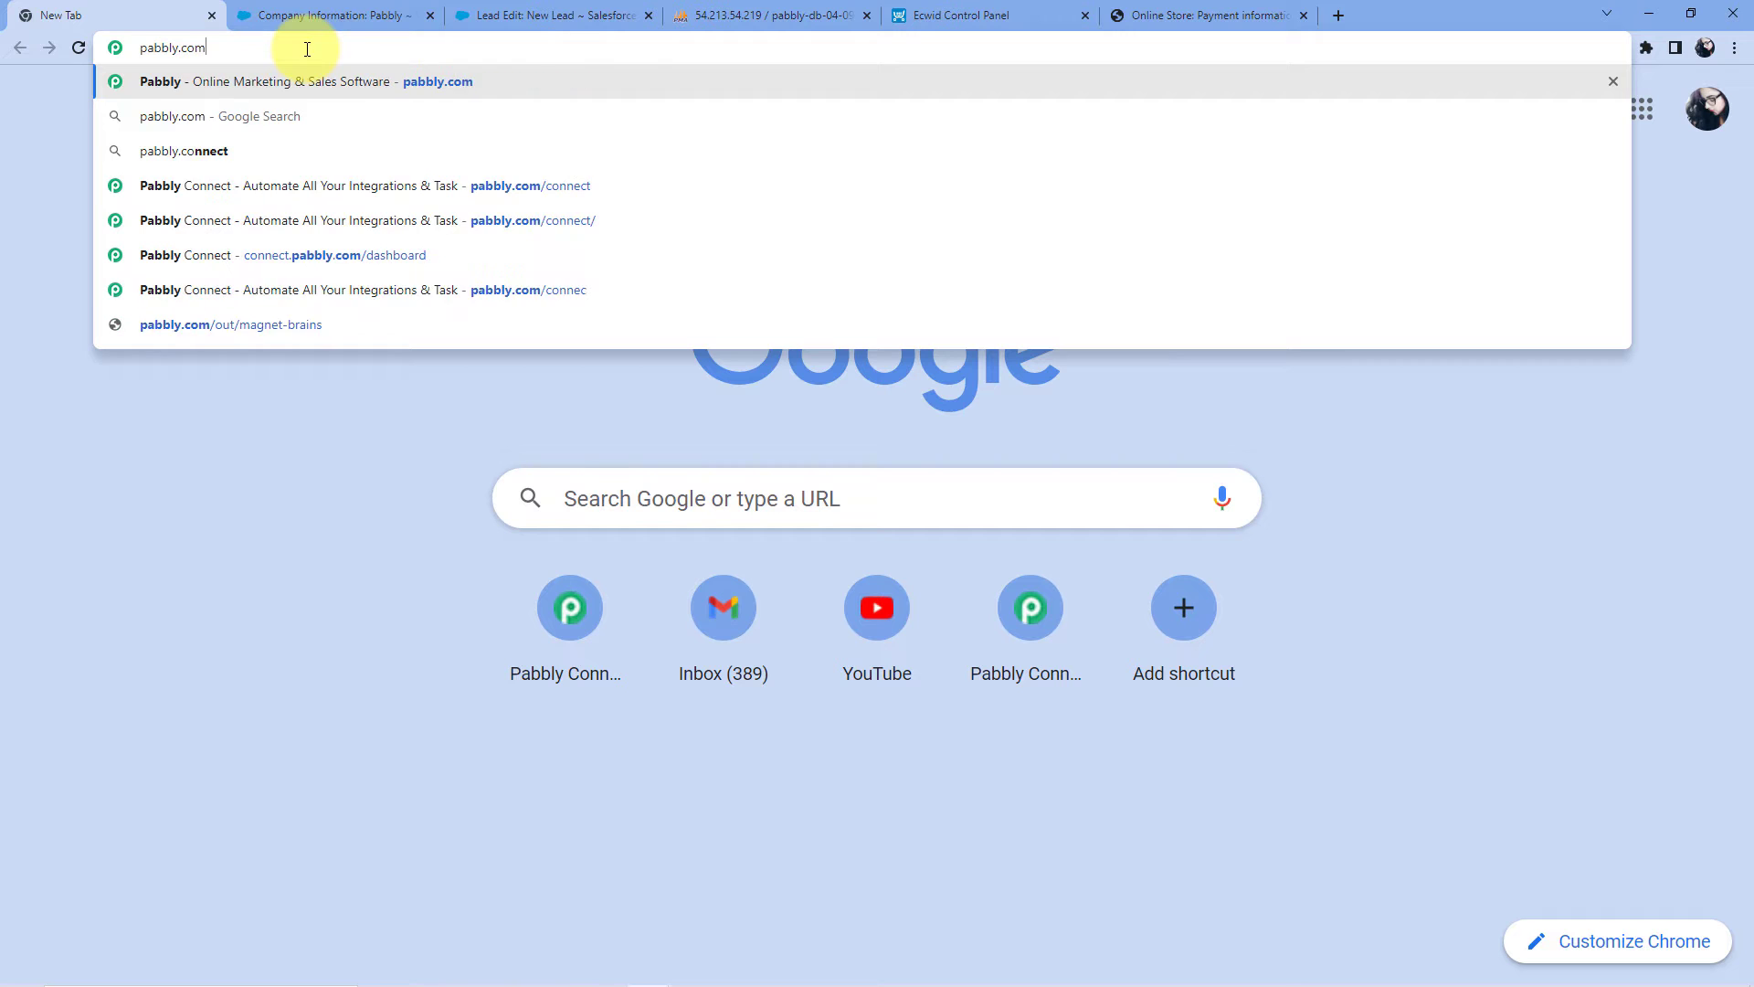
pyautogui.write('/connect')
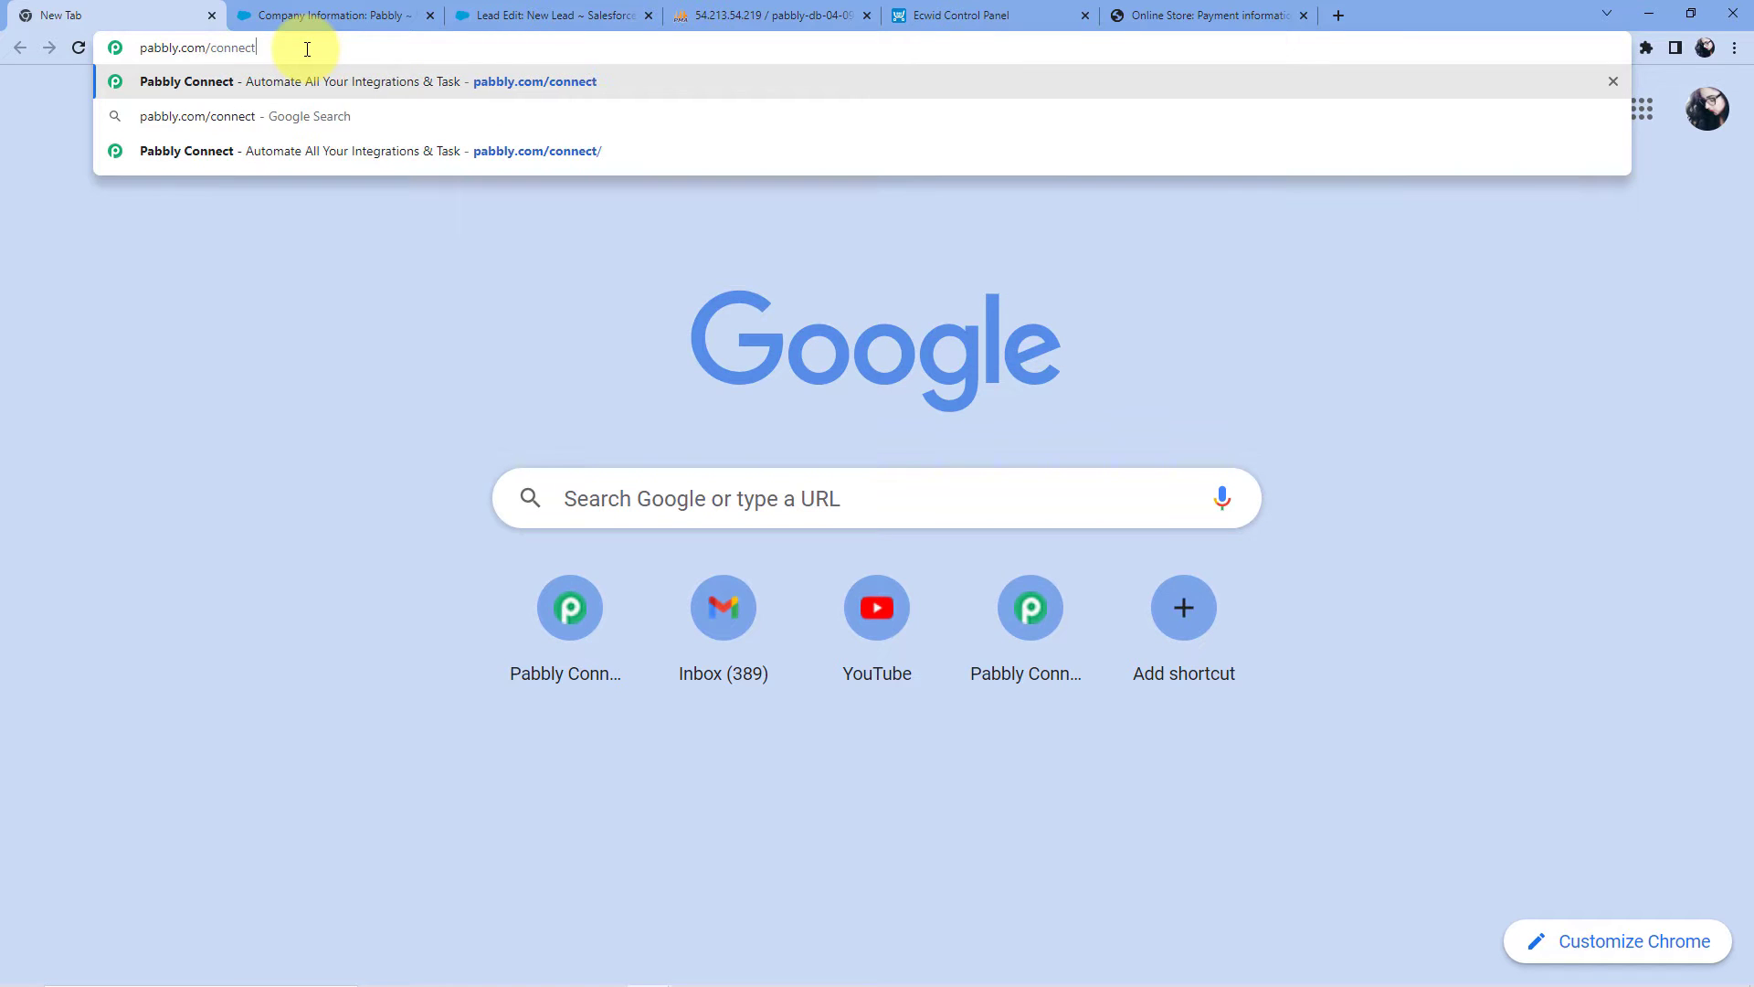
pyautogui.press('Return')
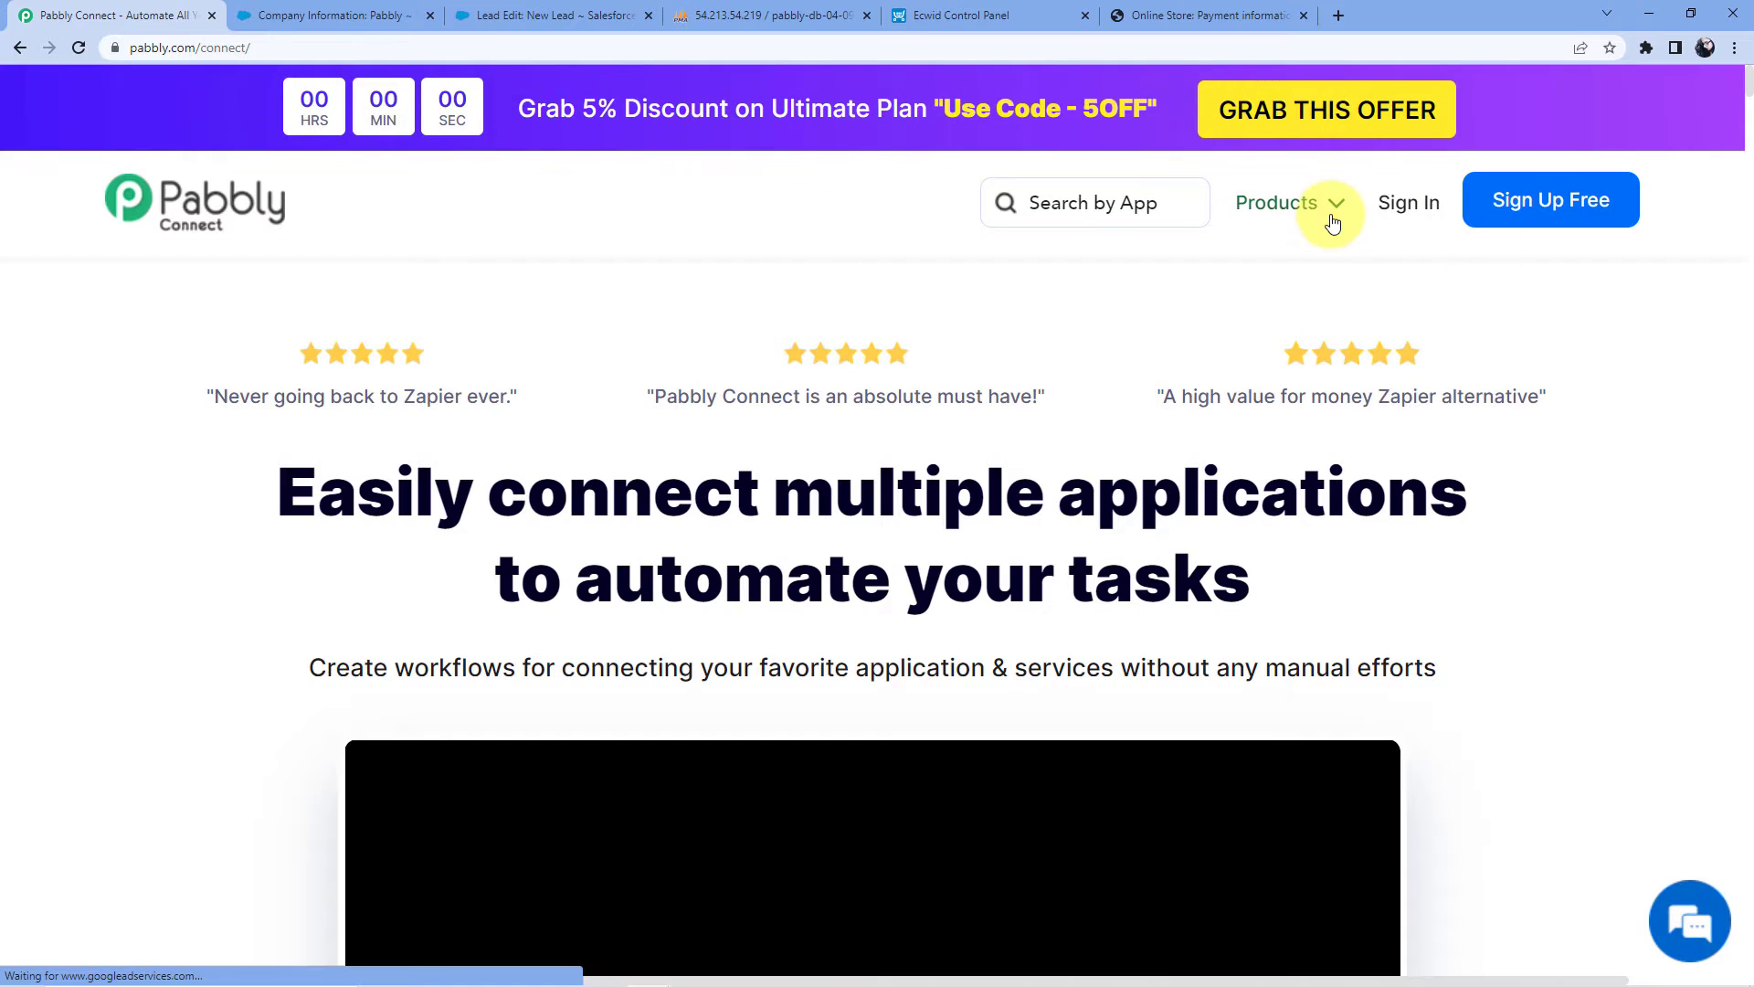
pyautogui.moveTo(1334, 223)
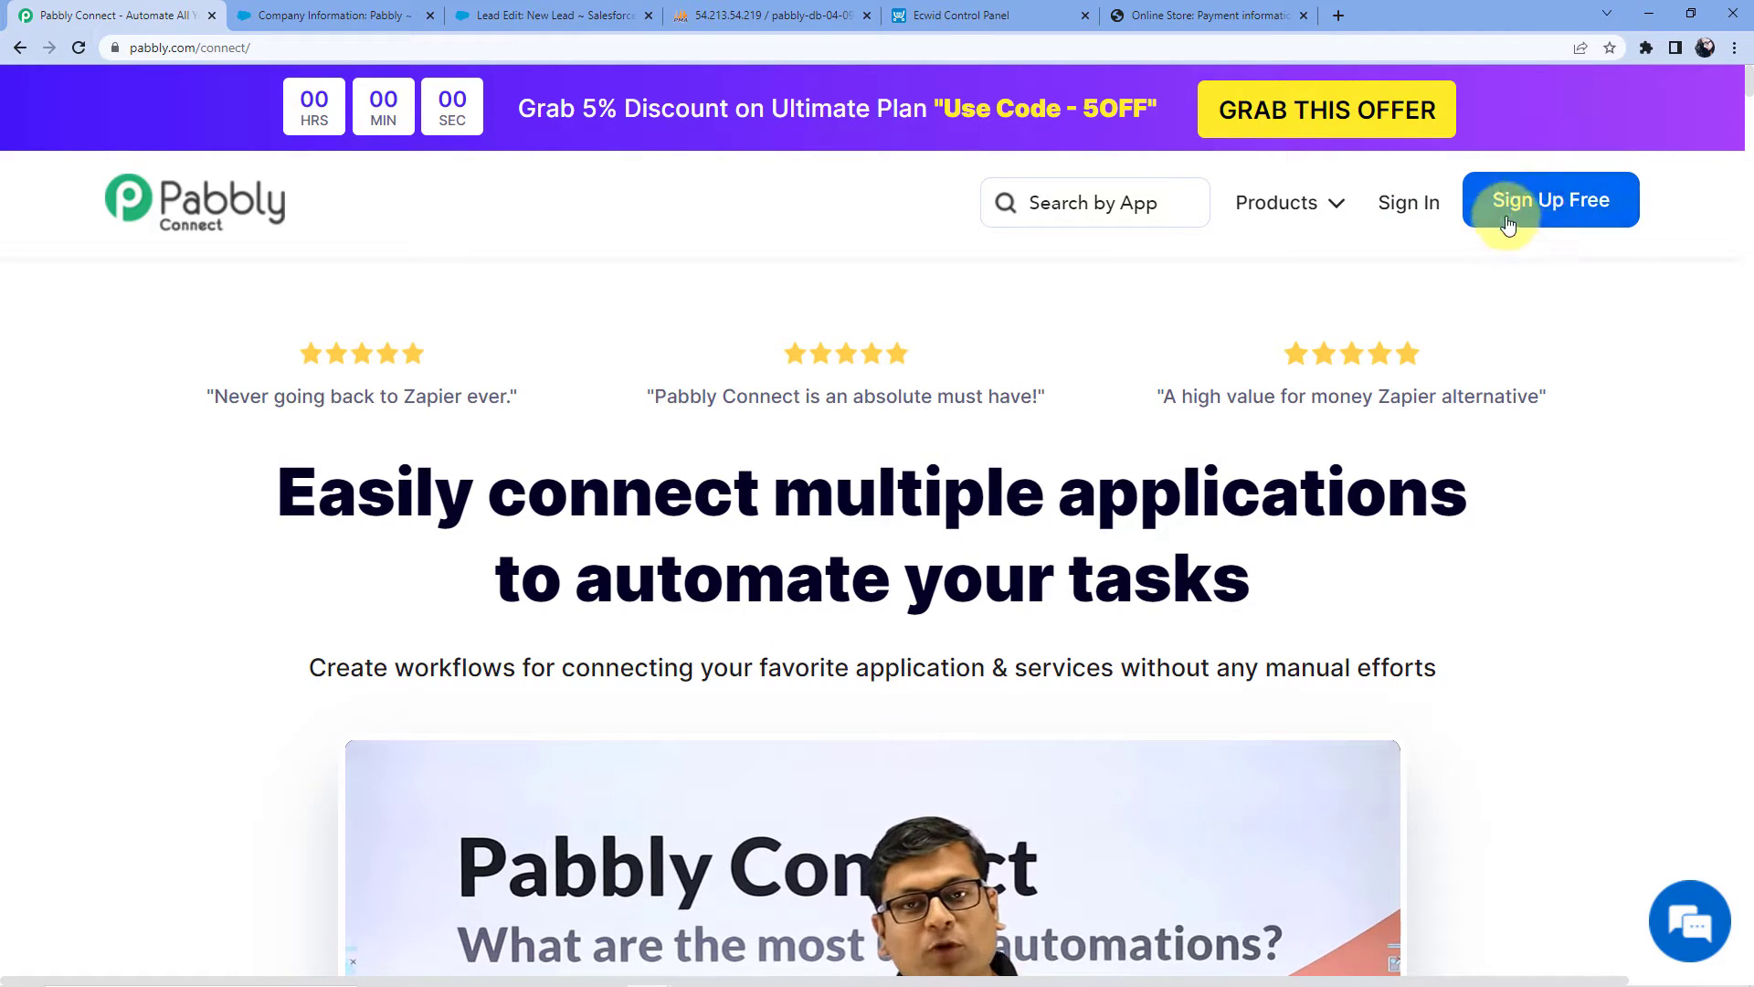
pyautogui.click(1545, 200)
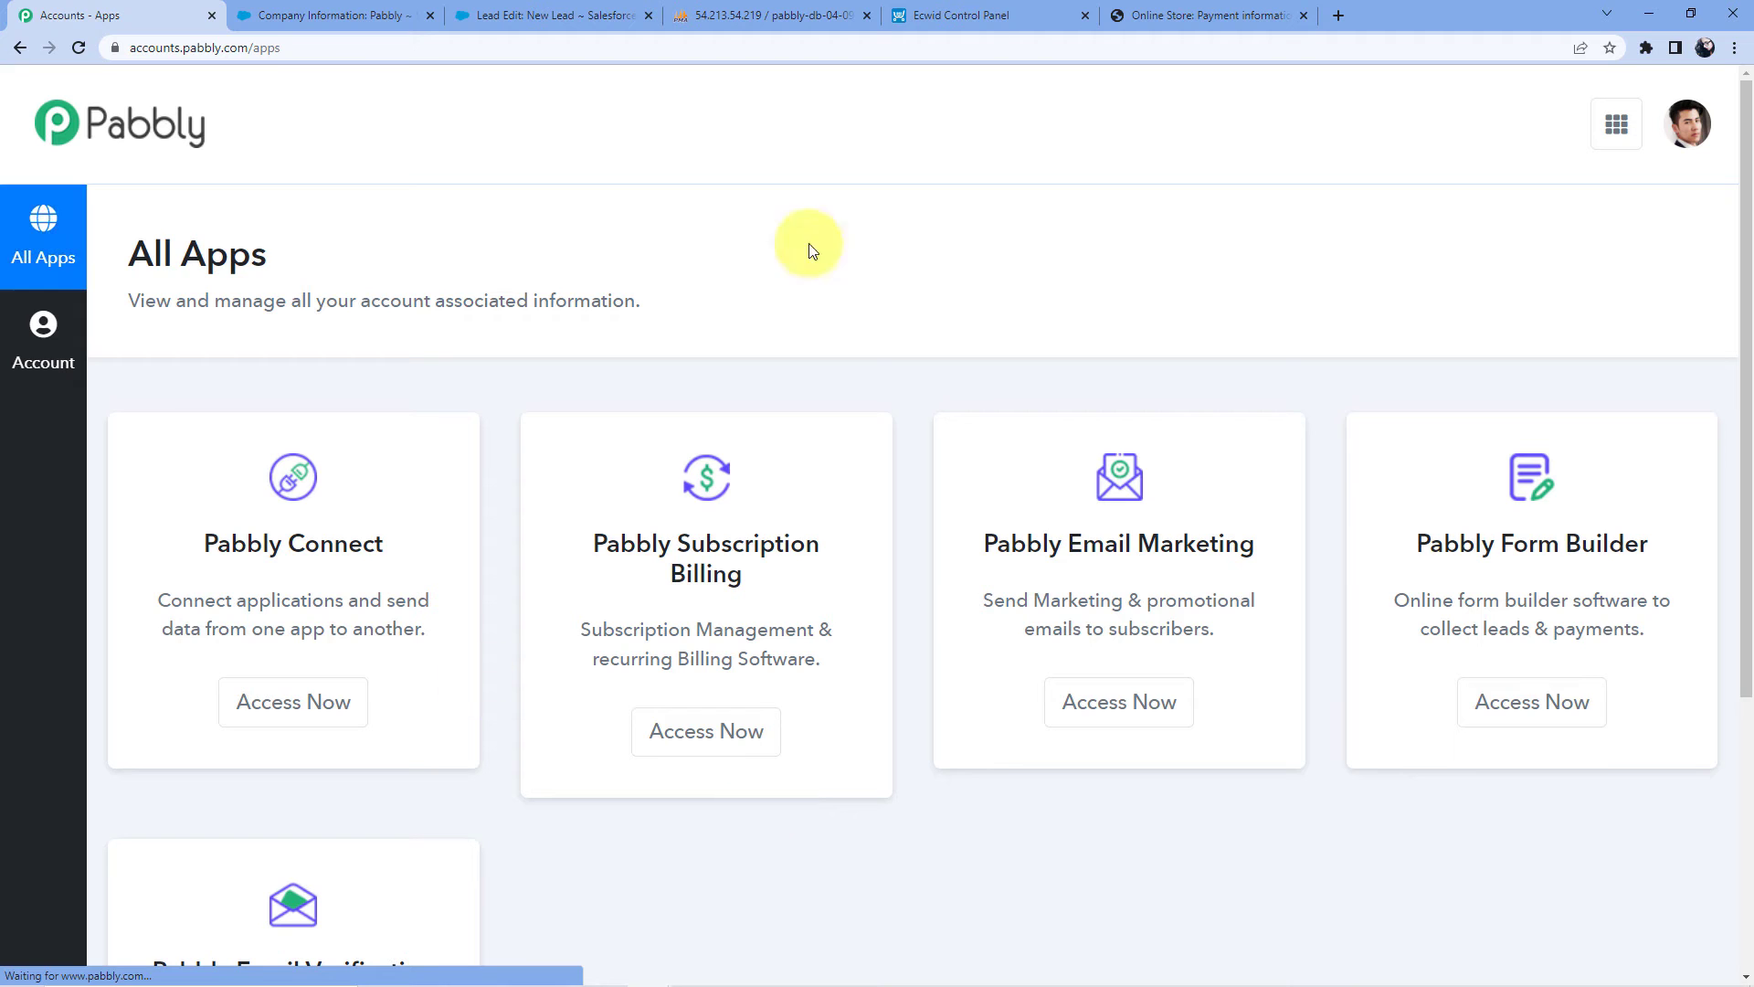
pyautogui.click(22, 46)
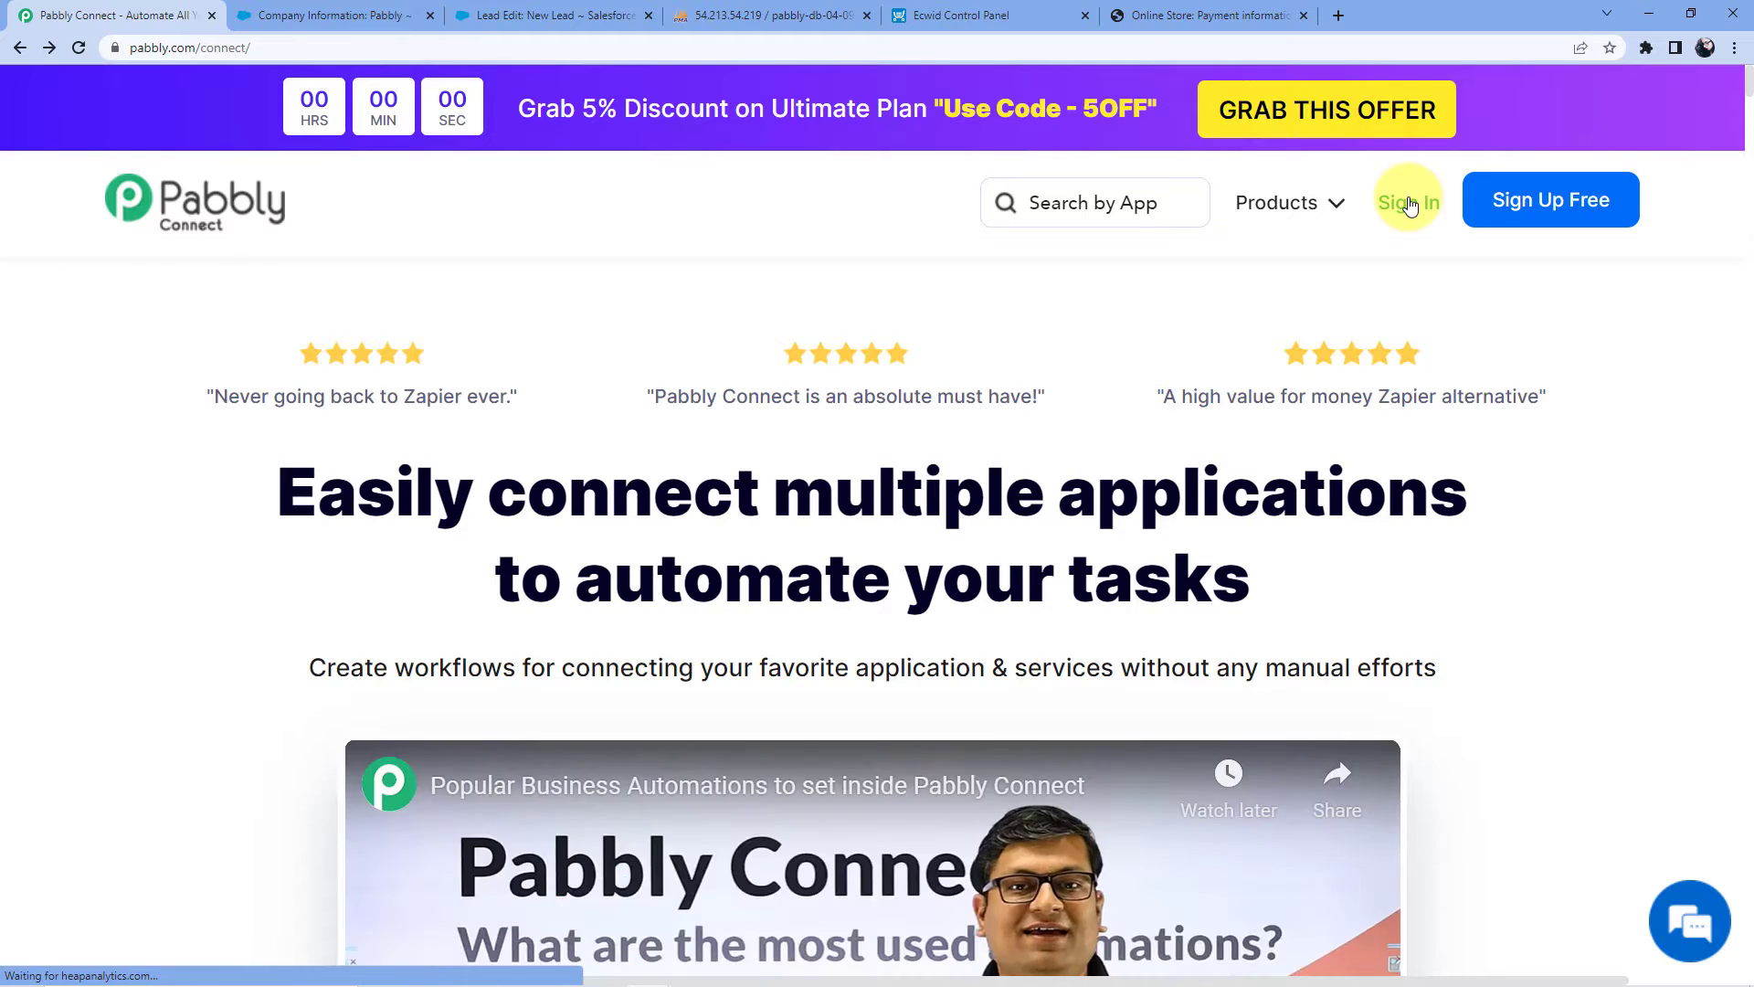
# Sign in to the Pabbly account and access the Pabbly Connect app
pyautogui.click(1410, 202)
pyautogui.scroll(-2, 274, 585)
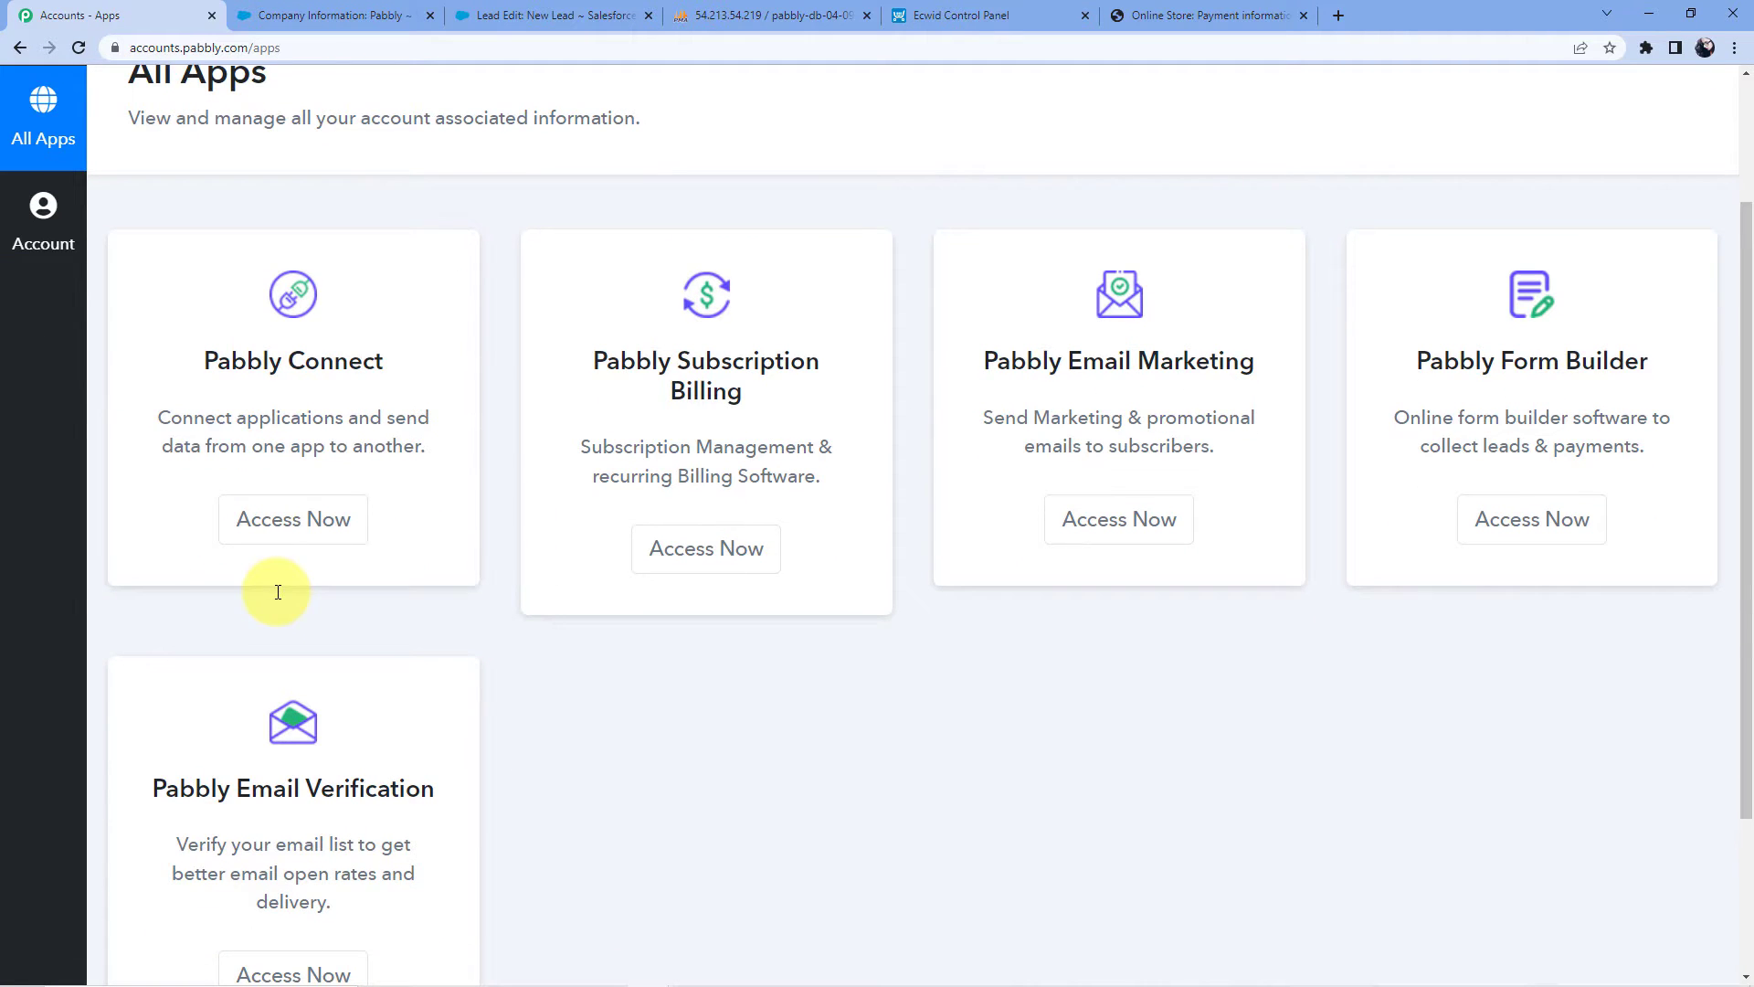
pyautogui.click(312, 528)
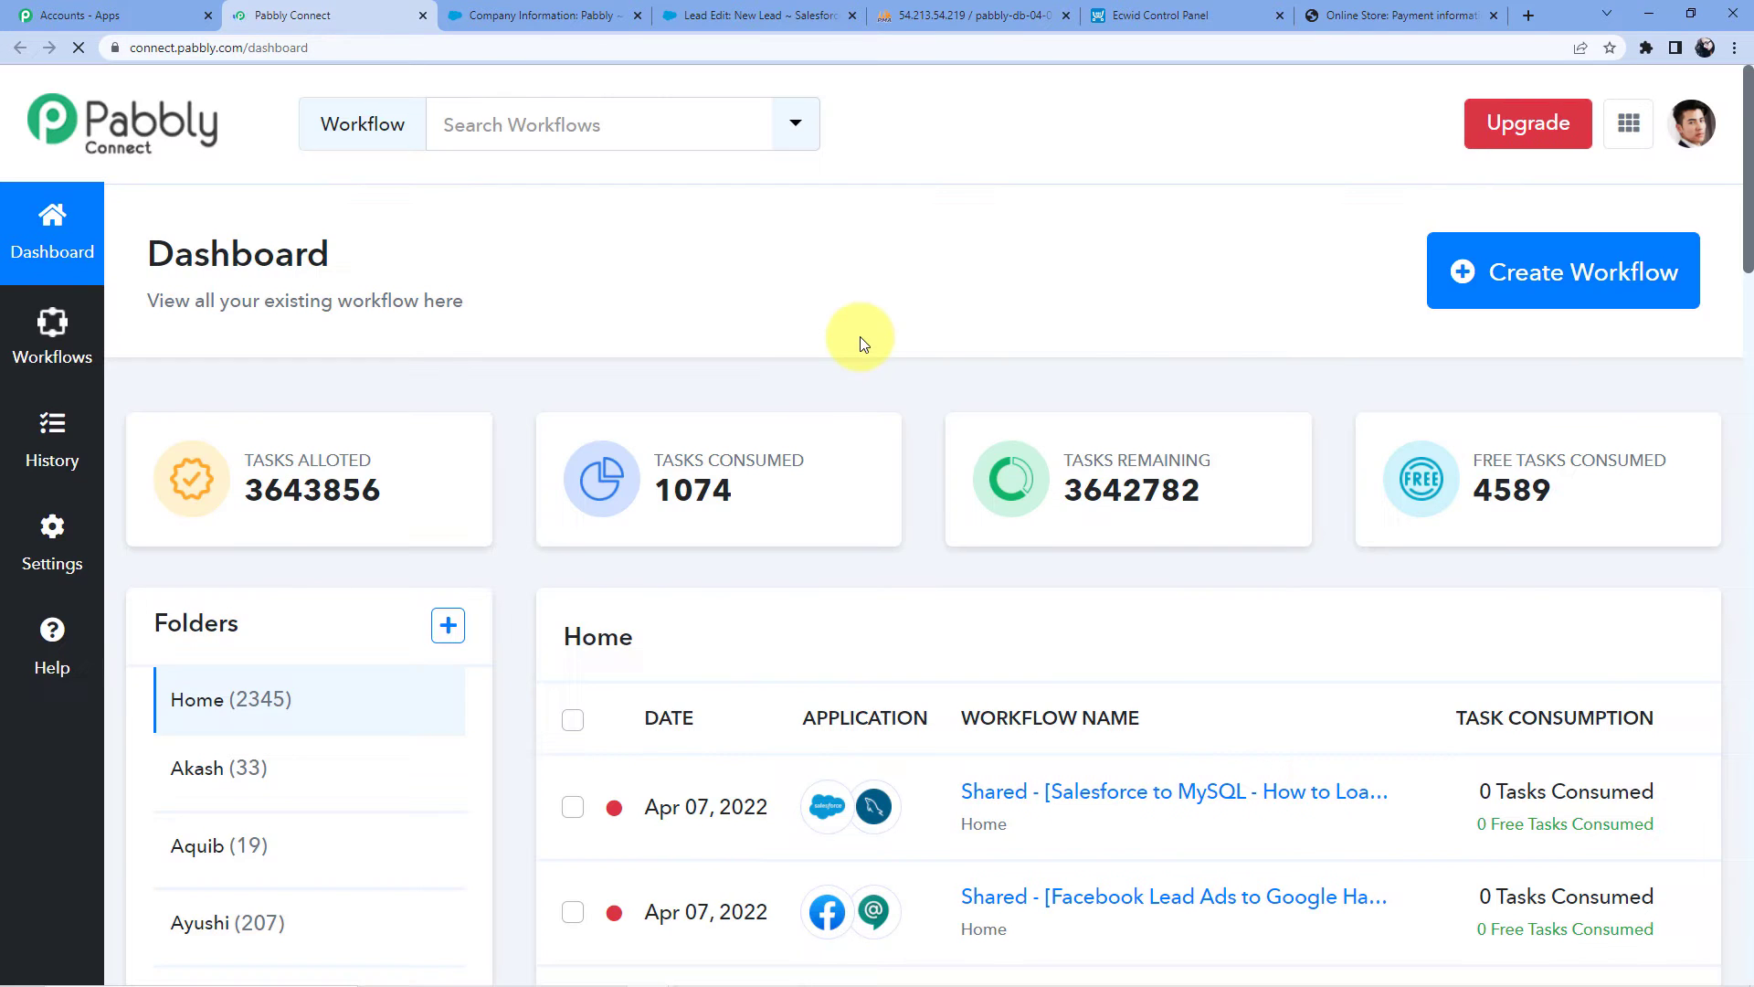
# Create a new workflow named "RSS feed to Telegram"
pyautogui.scroll(-5, 859, 343)
pyautogui.scroll(-7, 859, 343)
pyautogui.scroll(13, 862, 345)
pyautogui.click(1476, 273)
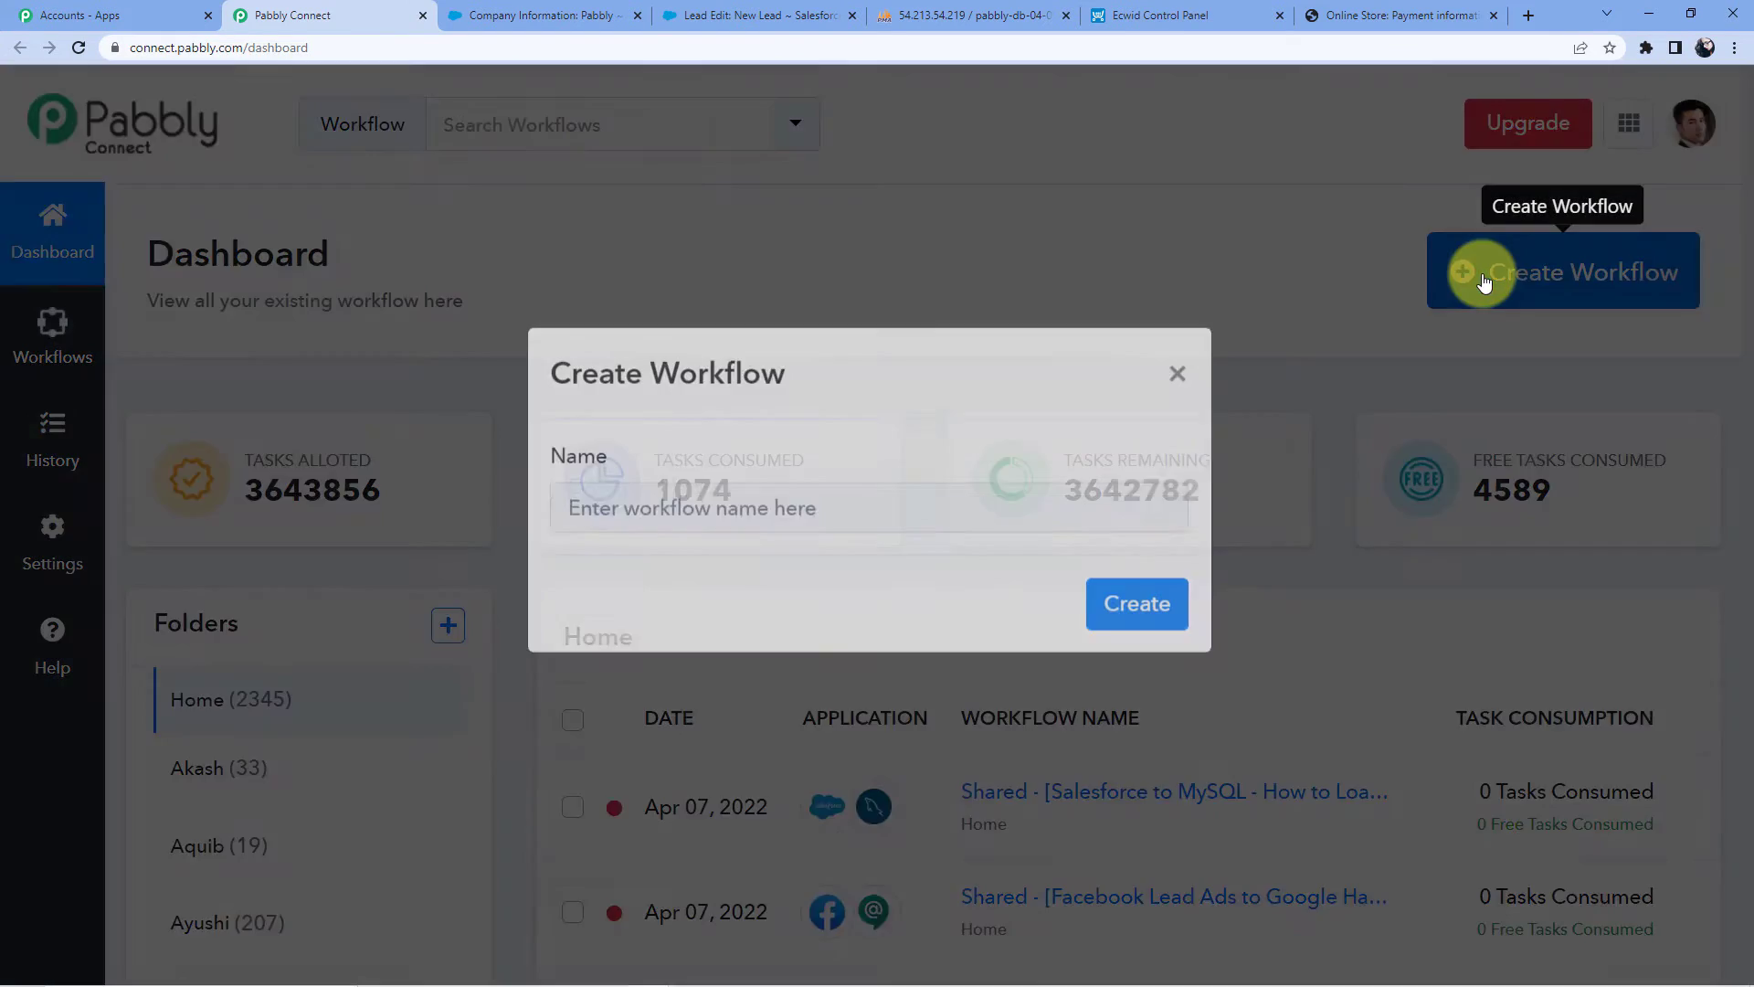
pyautogui.click(731, 554)
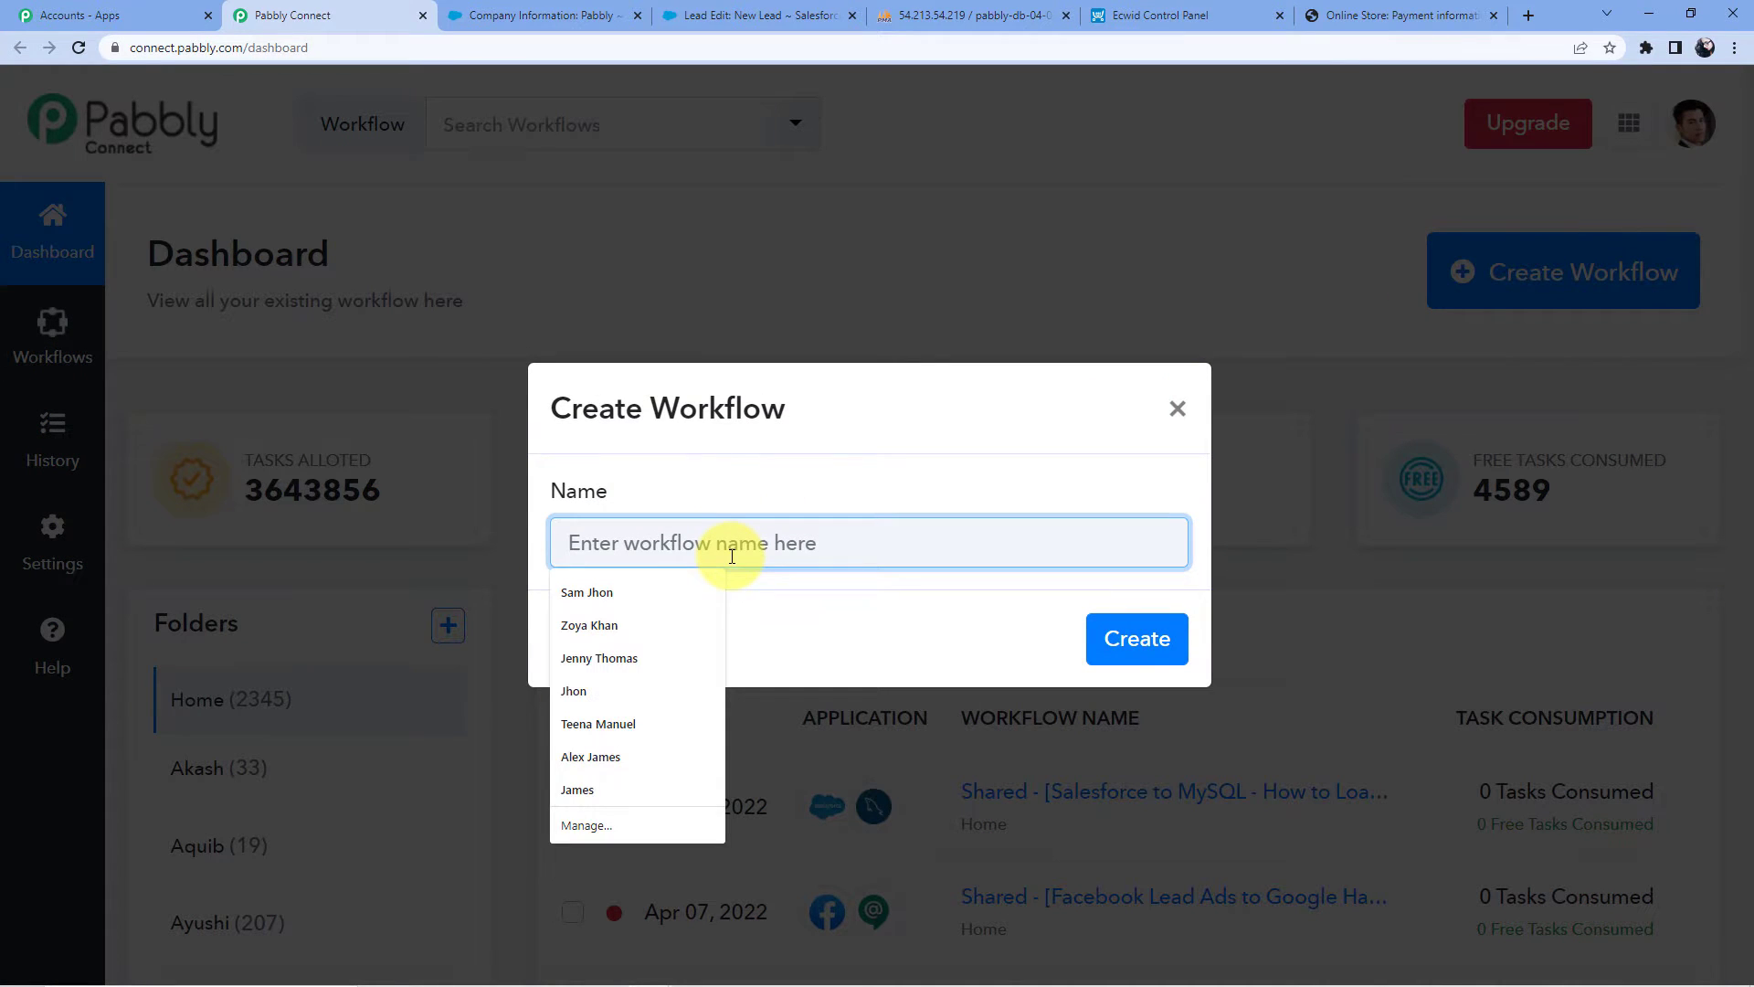
pyautogui.click(813, 400)
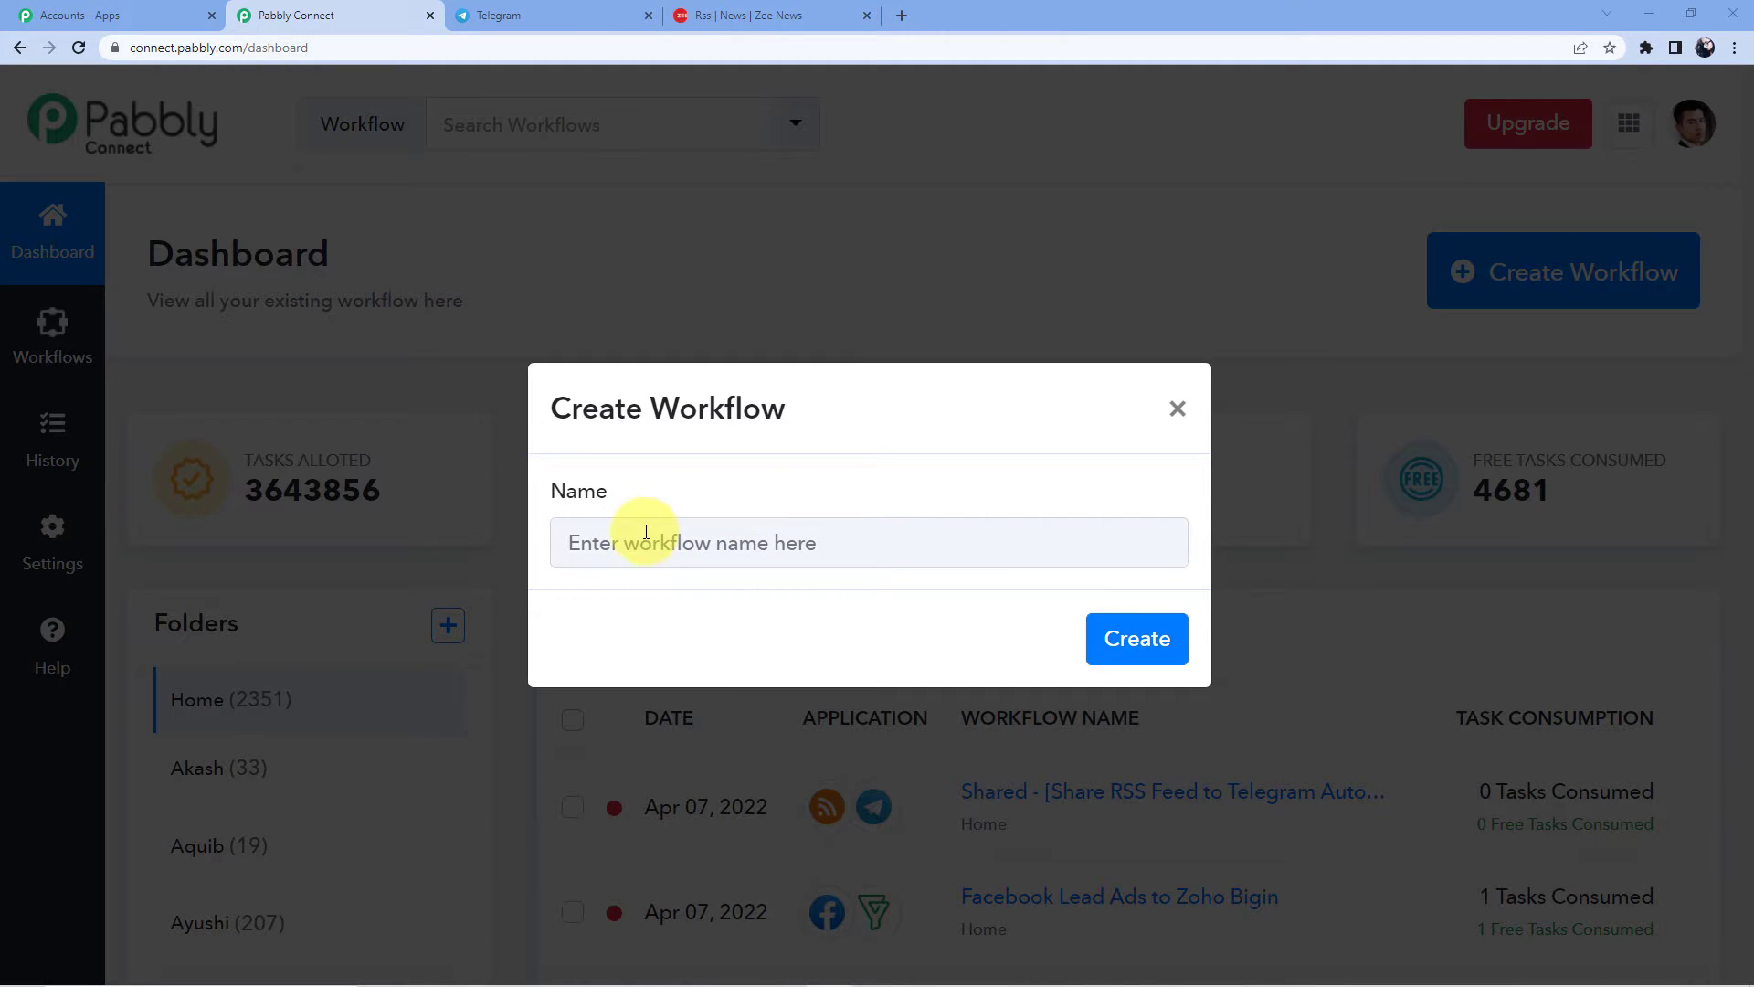
pyautogui.click(646, 532)
pyautogui.write('Rs')
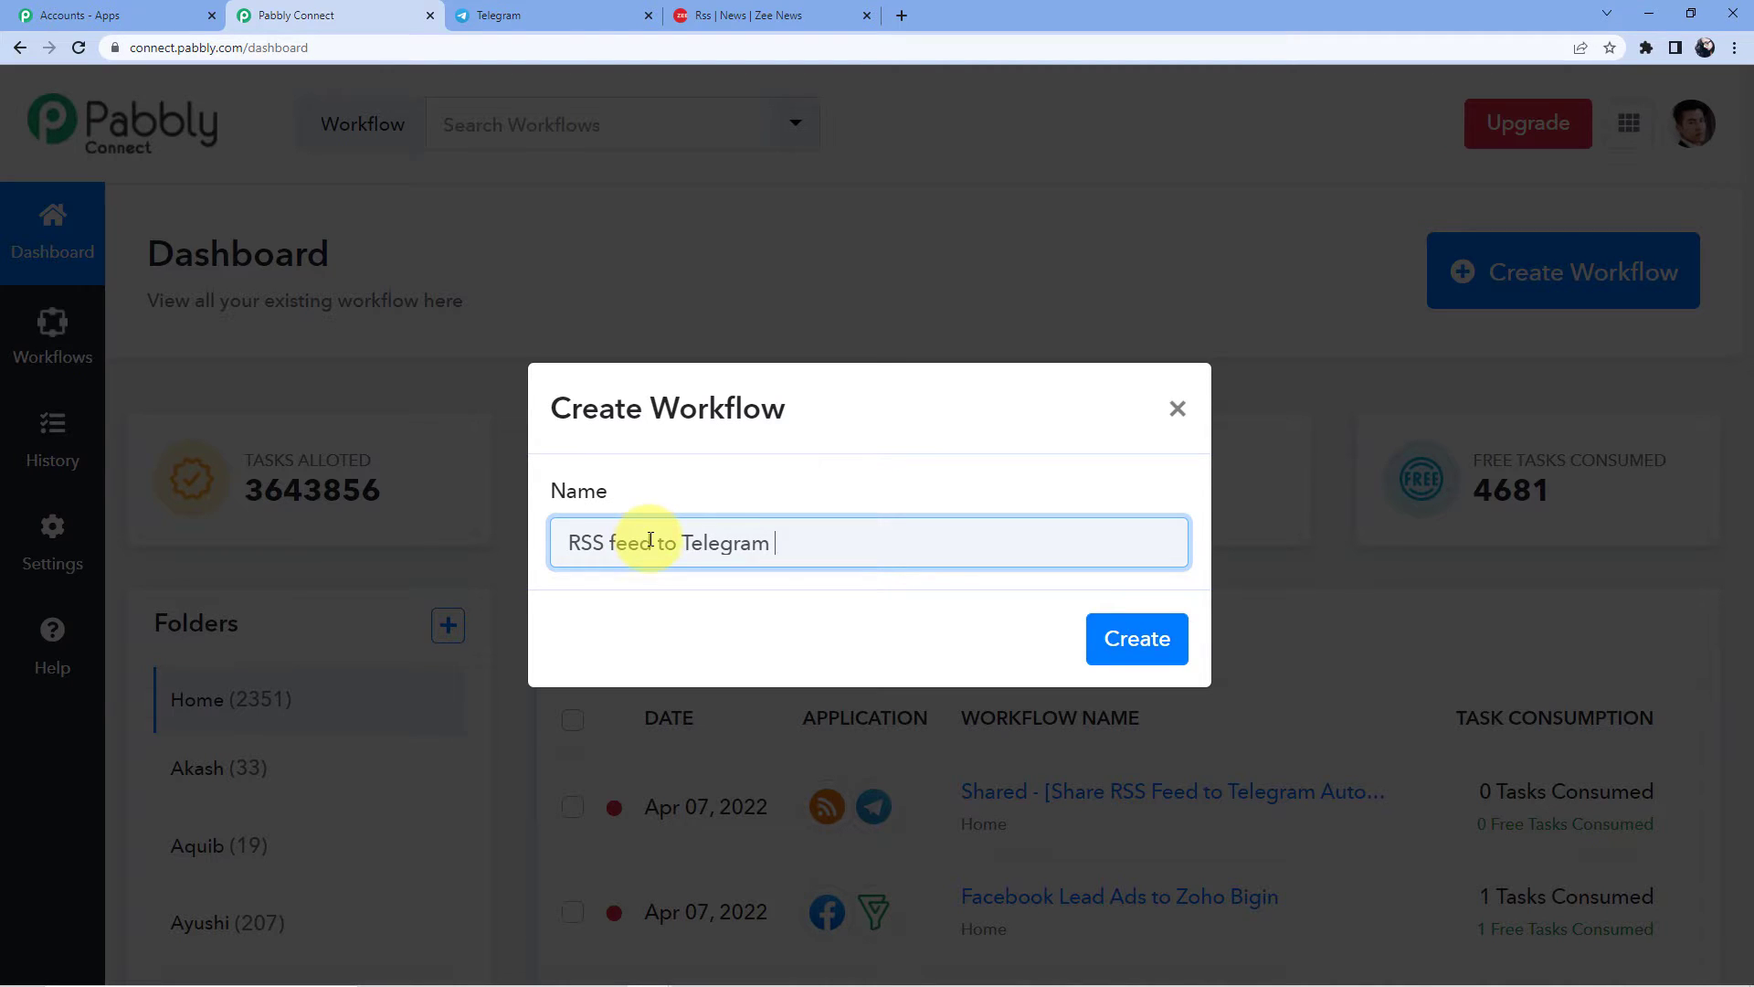
pyautogui.click(1089, 634)
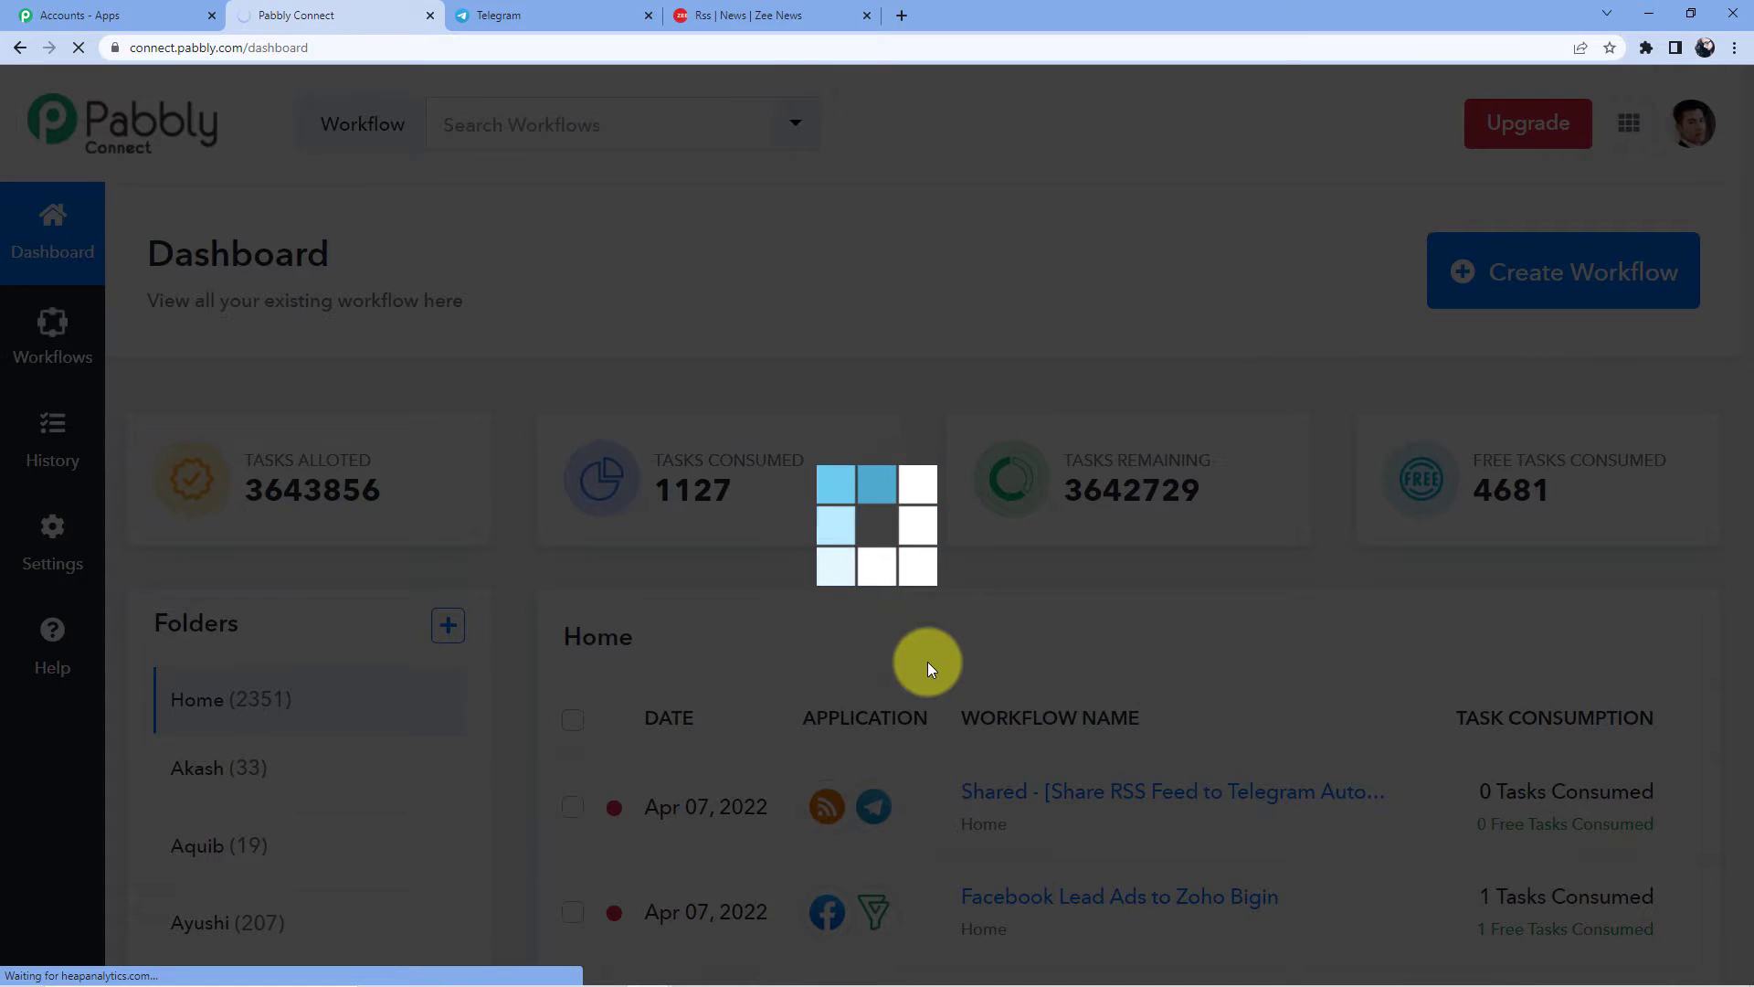
# Look over the new workflow's trigger and action sections
pyautogui.scroll(-6, 531, 601)
pyautogui.scroll(-2, 507, 568)
pyautogui.scroll(8, 508, 568)
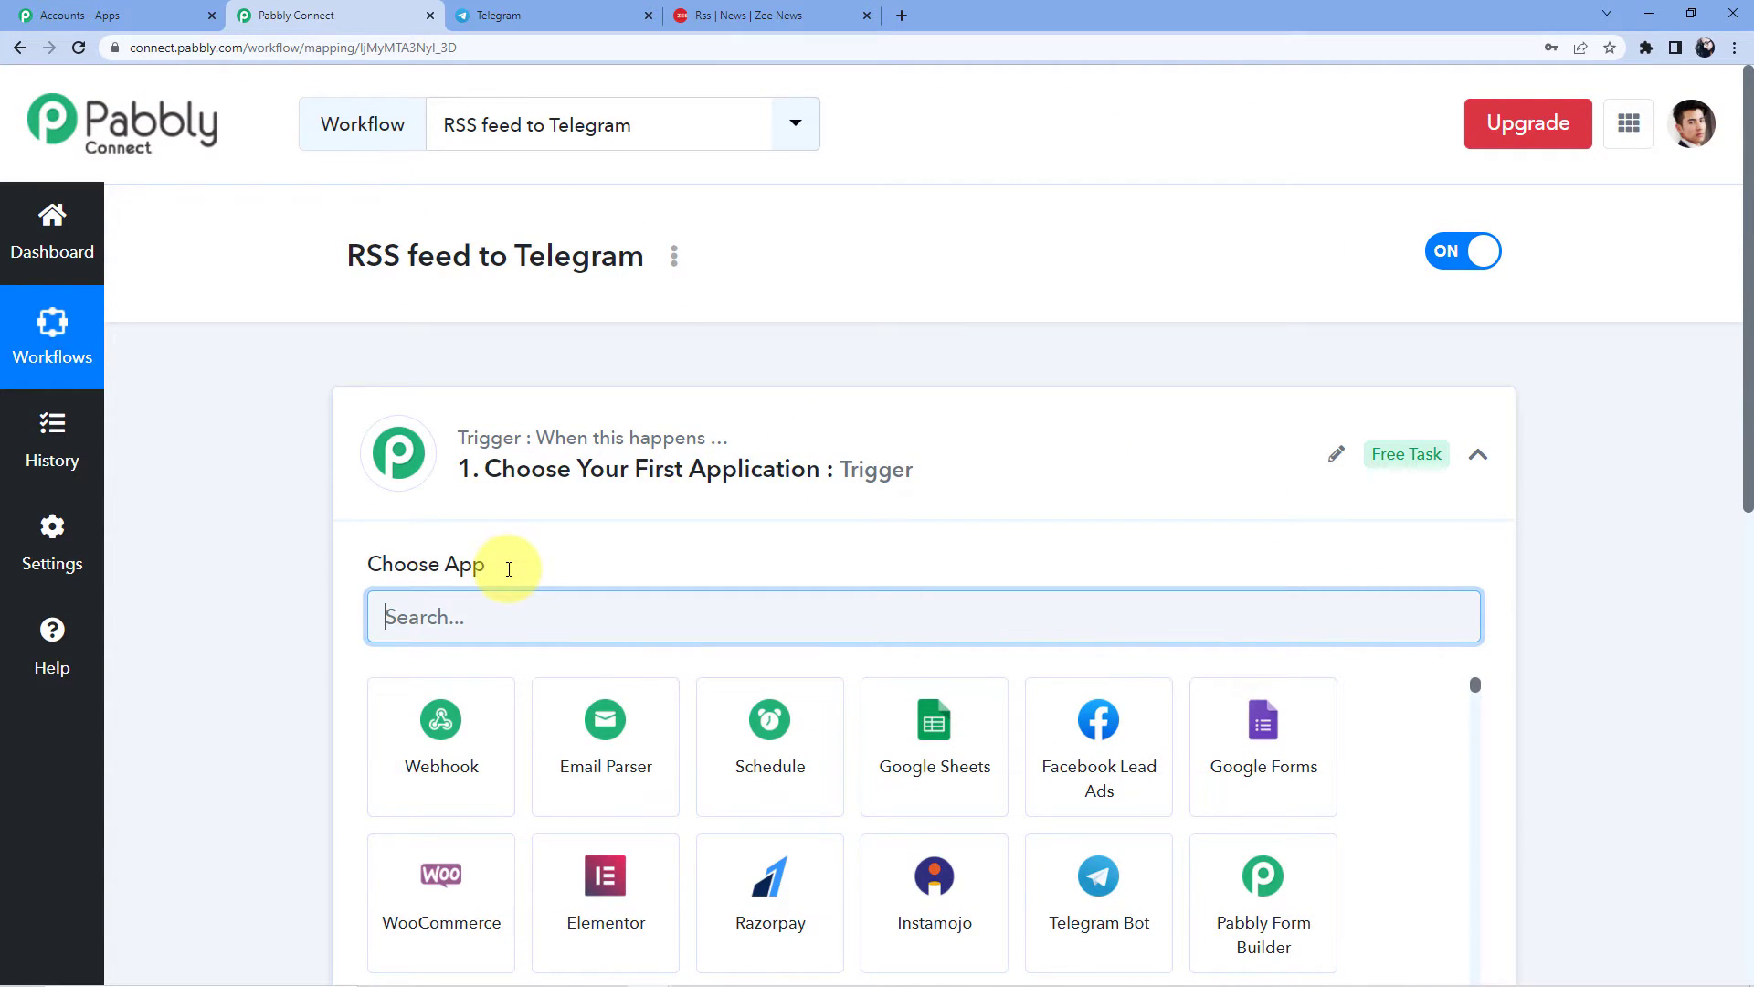
pyautogui.scroll(-6, 507, 568)
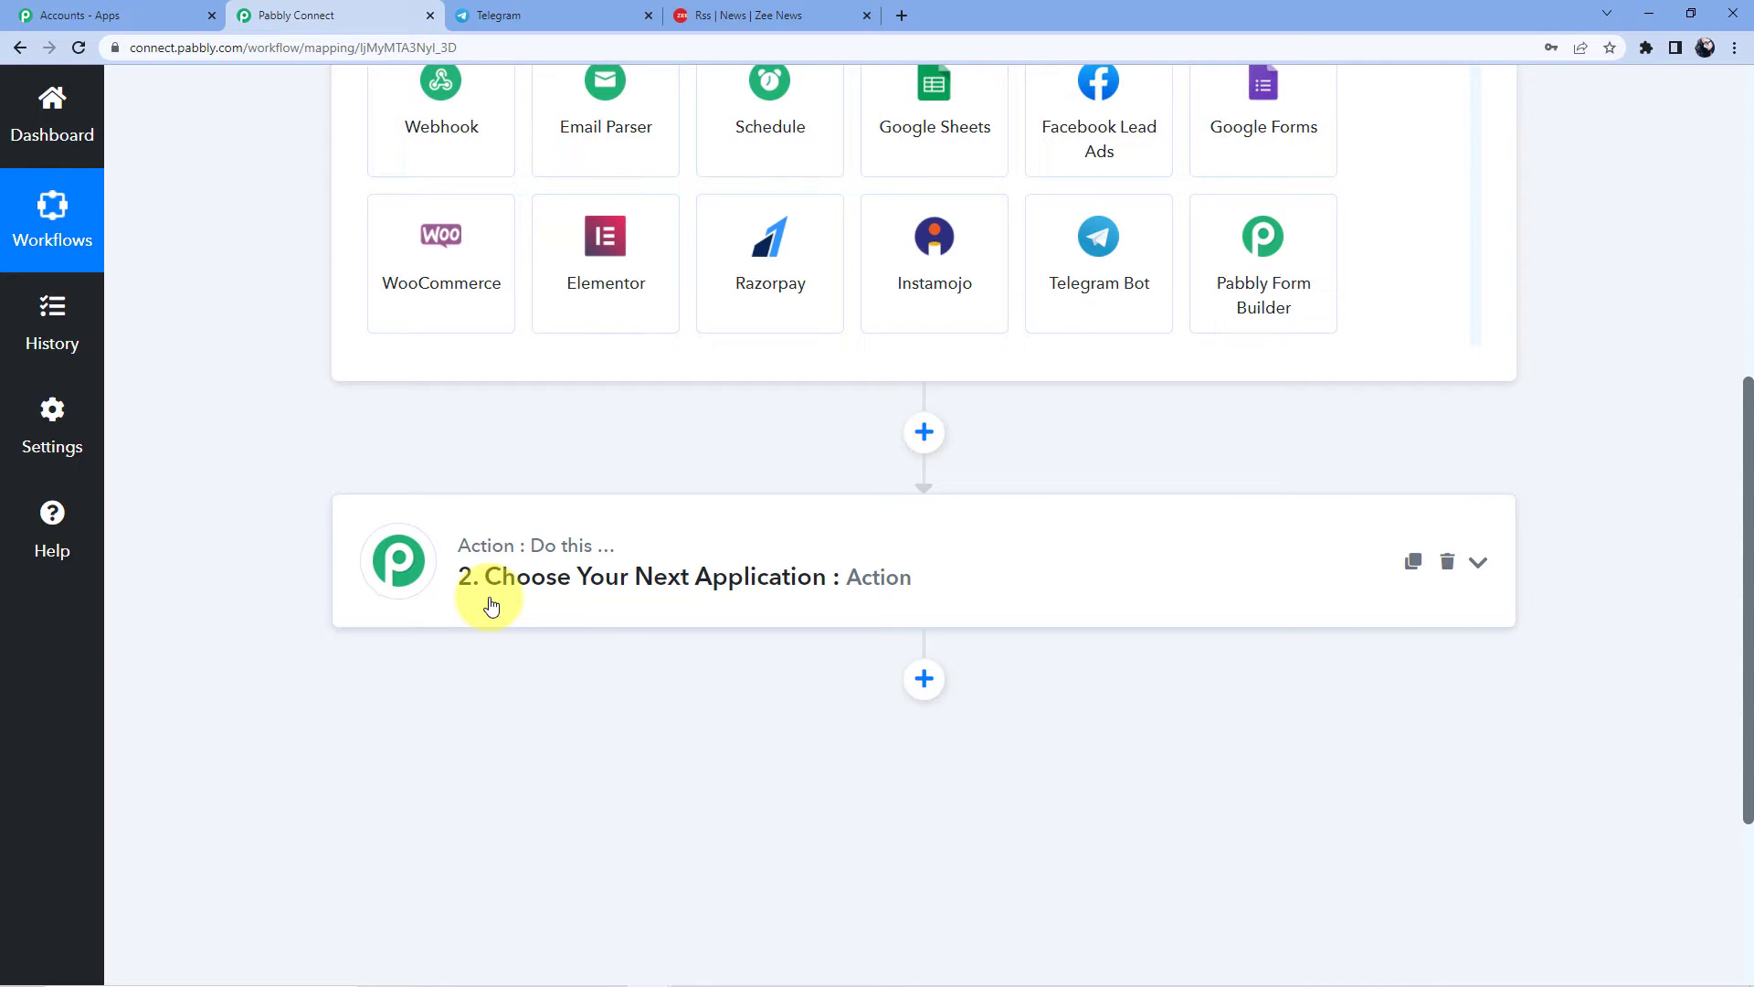
pyautogui.scroll(6, 491, 606)
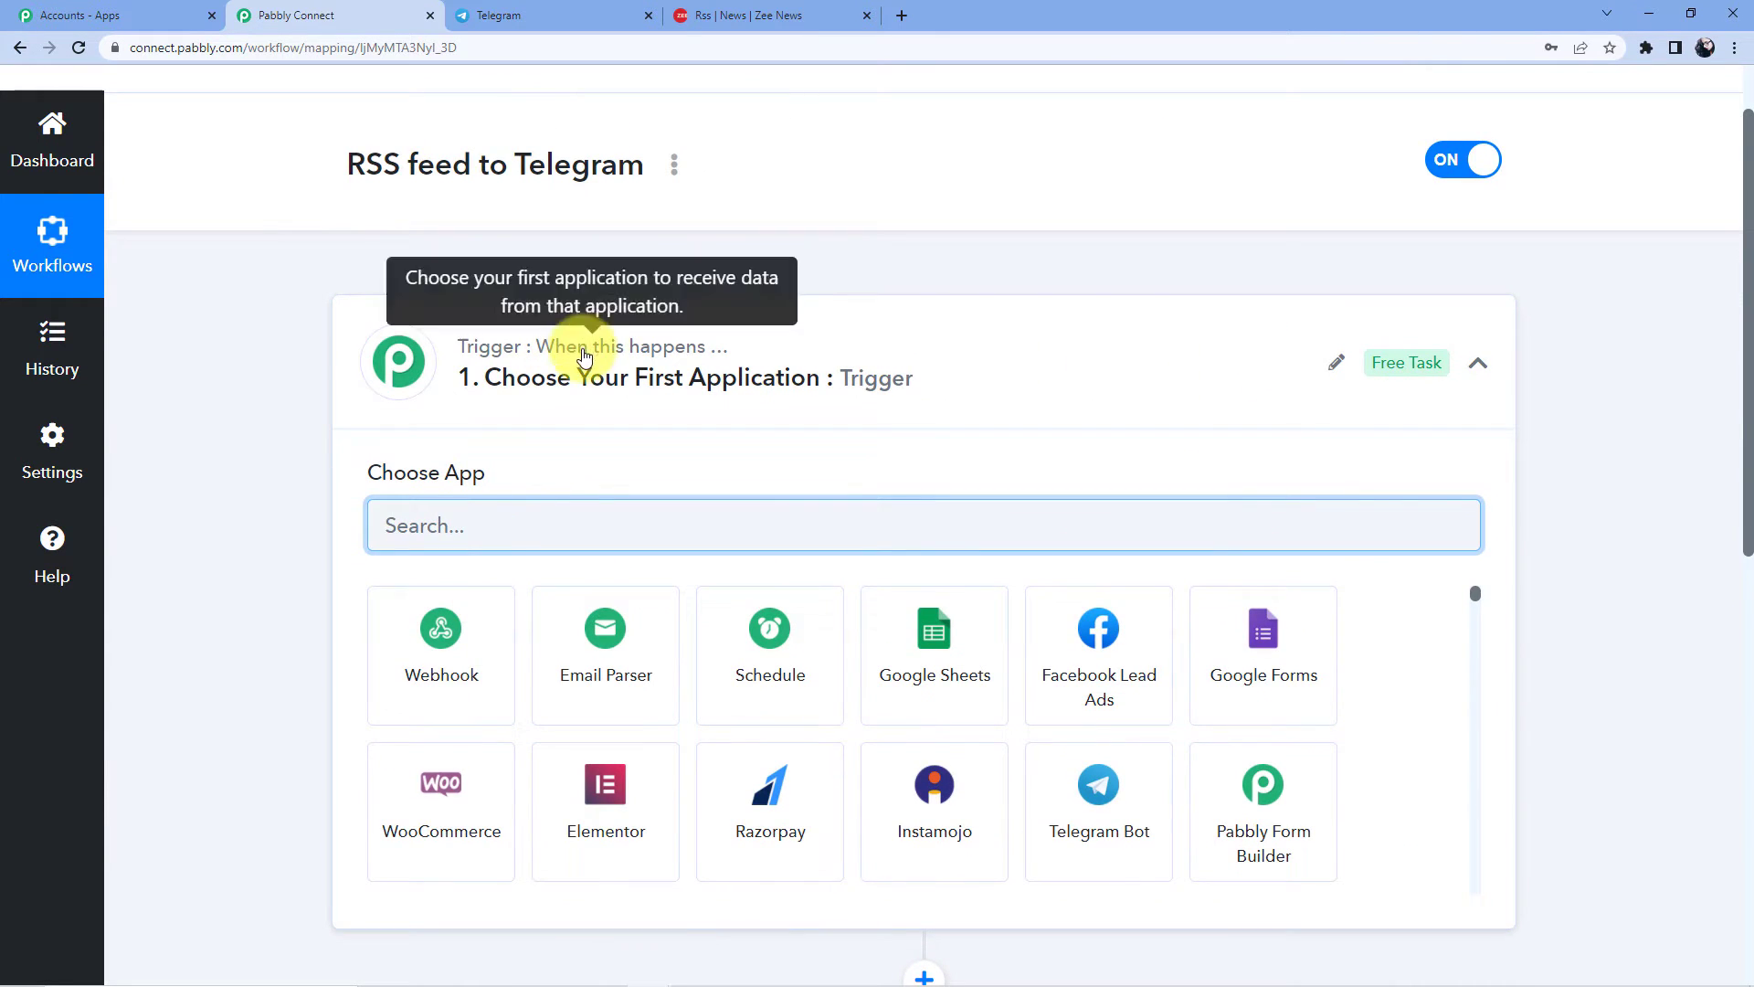
pyautogui.scroll(-6, 585, 501)
pyautogui.scroll(5, 540, 545)
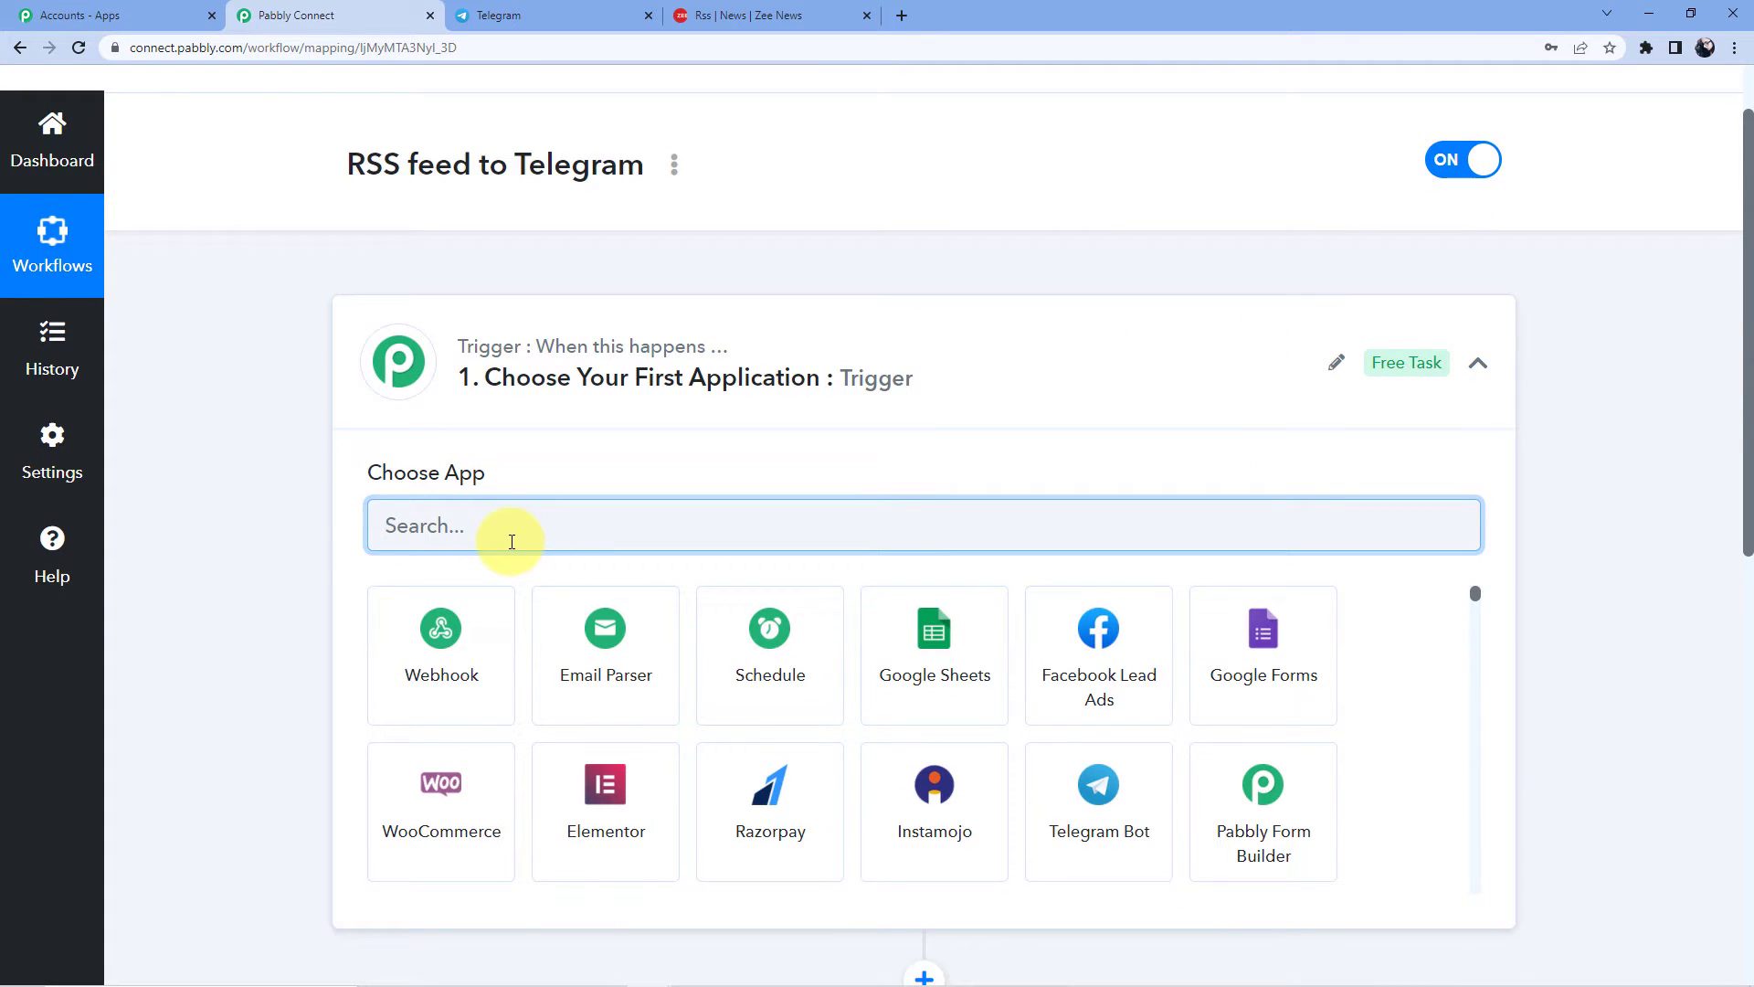
# Set the trigger to RSS by Pabbly with the event New Item in Feed and connect it
pyautogui.write('Rss')
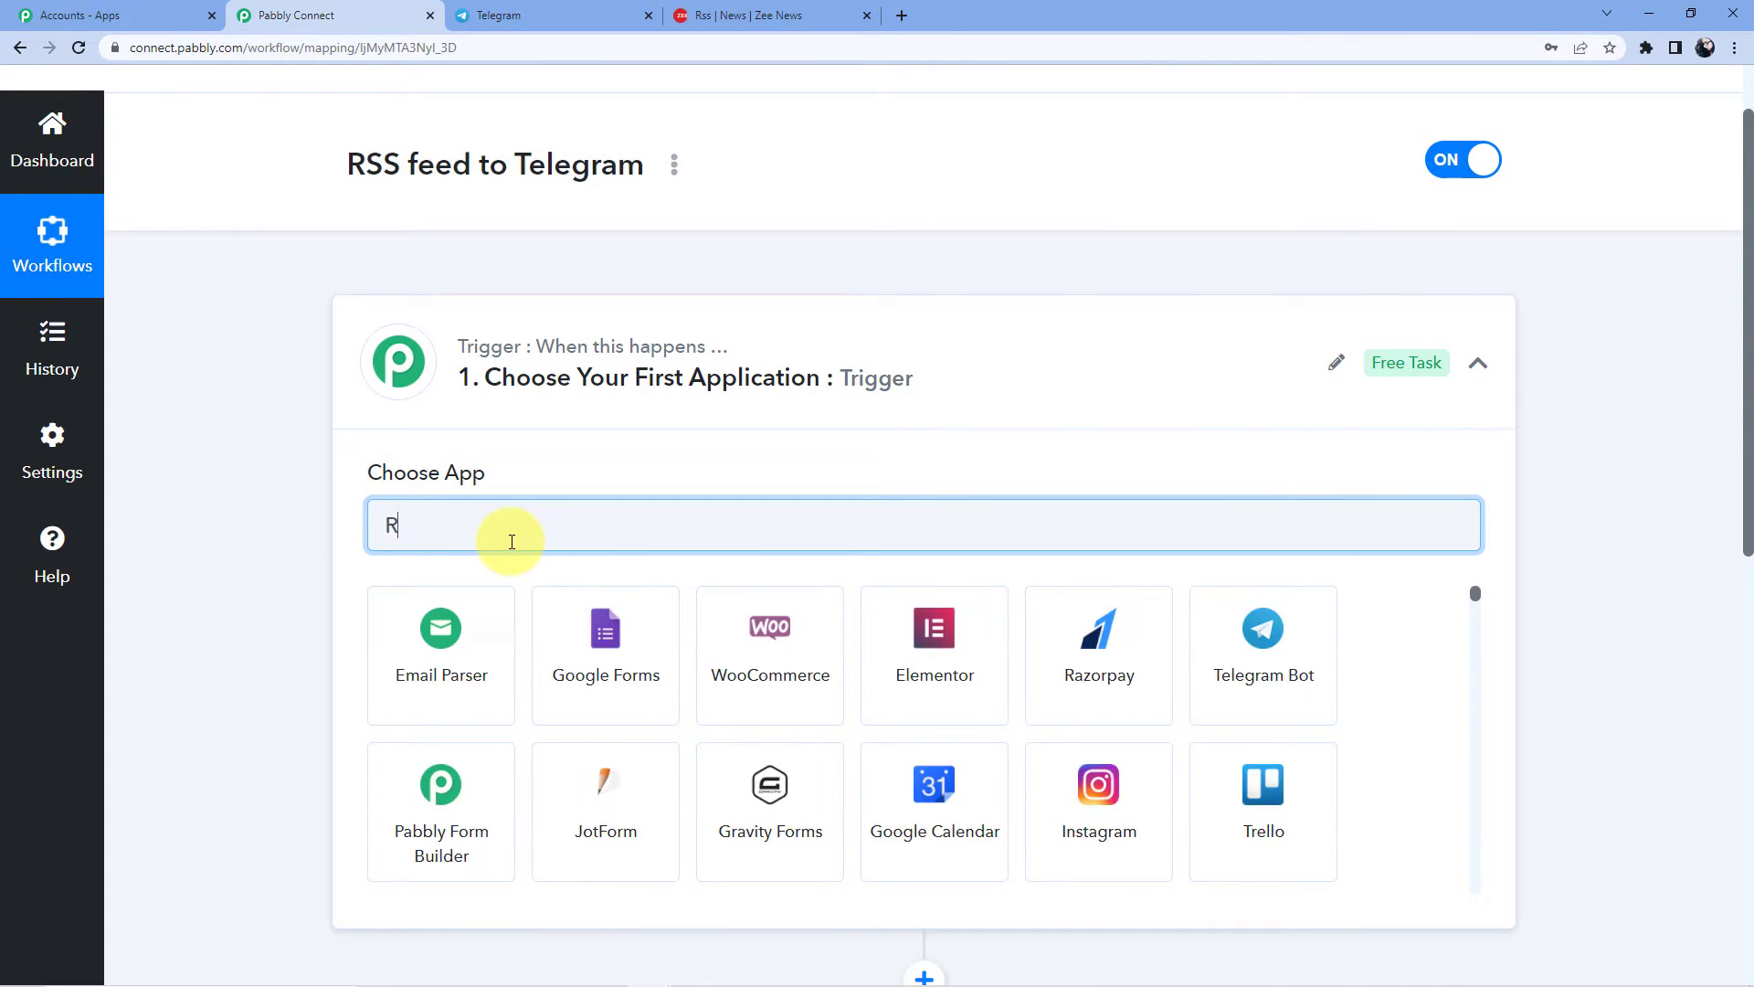
pyautogui.click(489, 628)
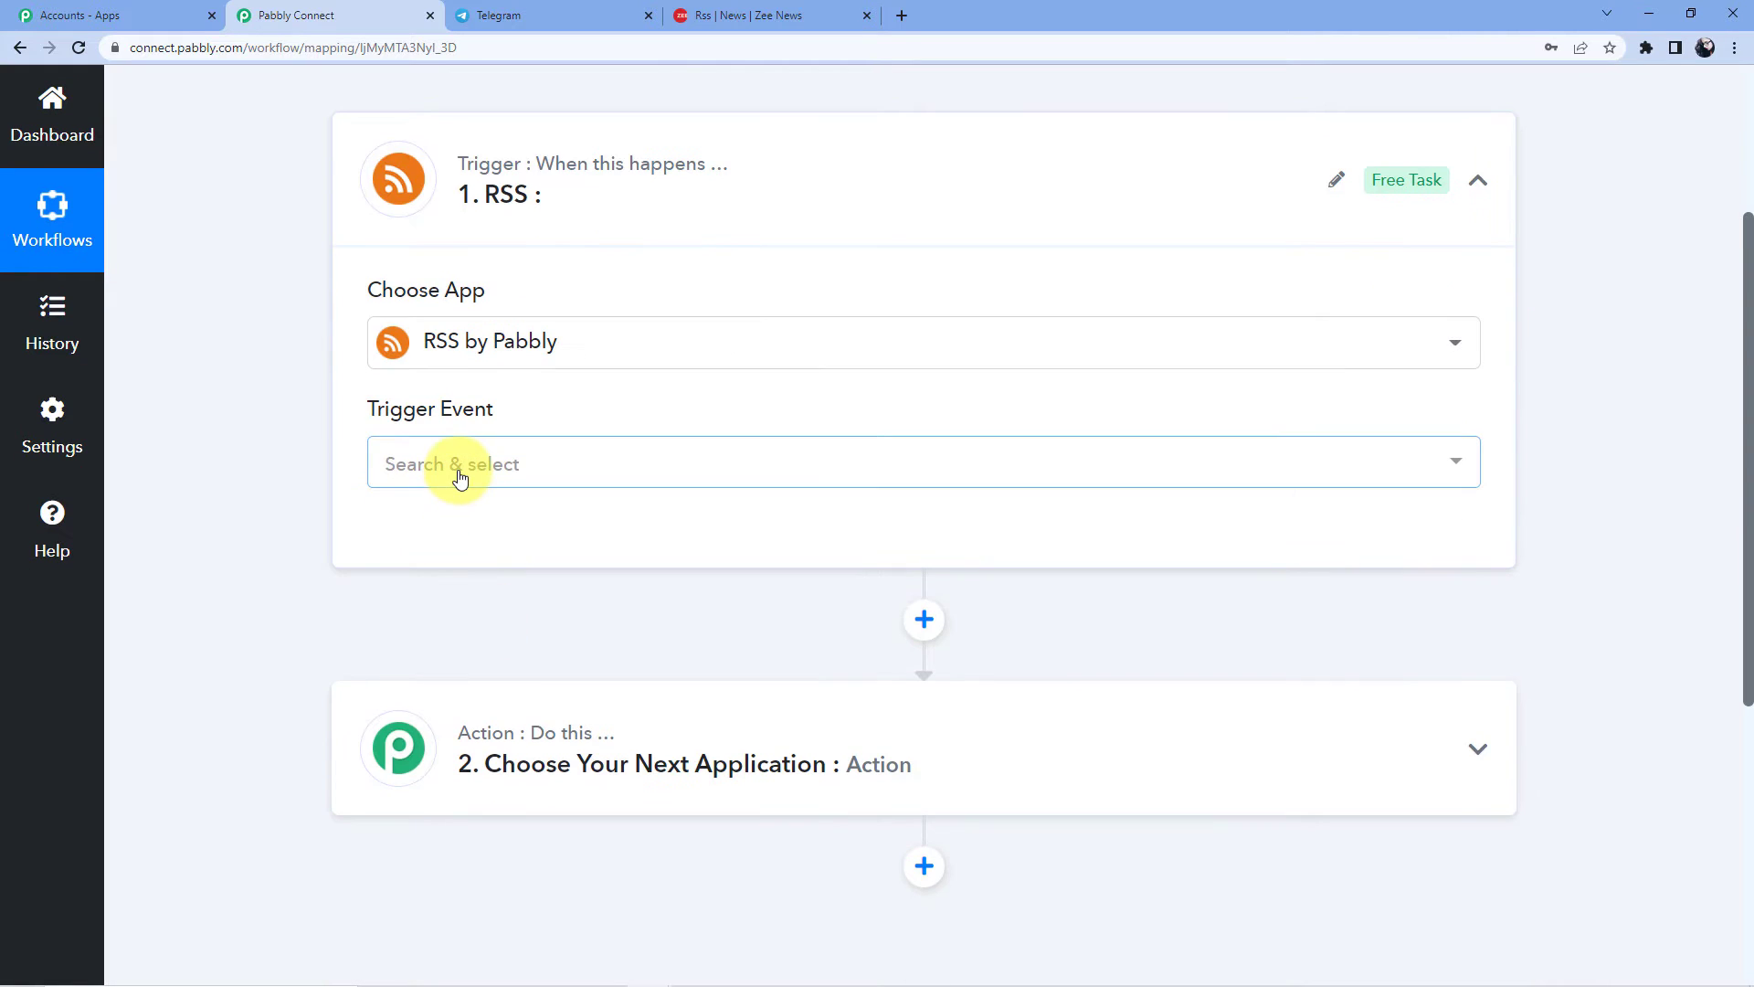
pyautogui.click(457, 466)
pyautogui.click(488, 608)
pyautogui.click(450, 545)
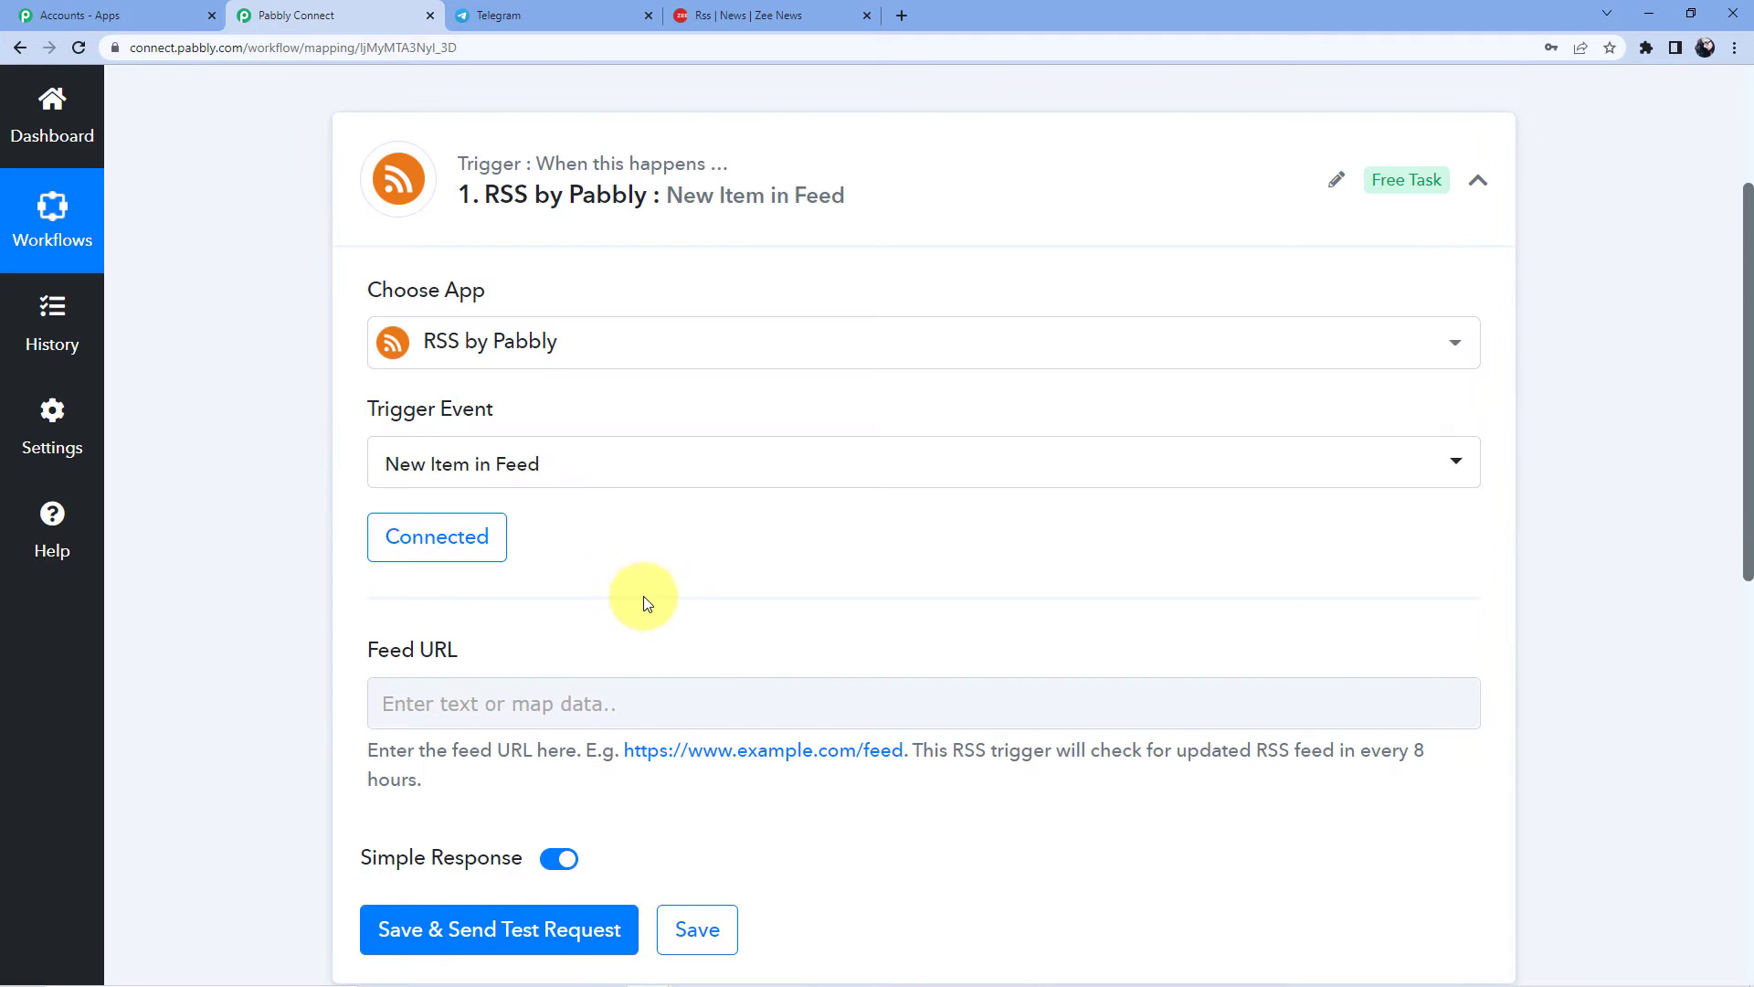
pyautogui.scroll(-3, 615, 588)
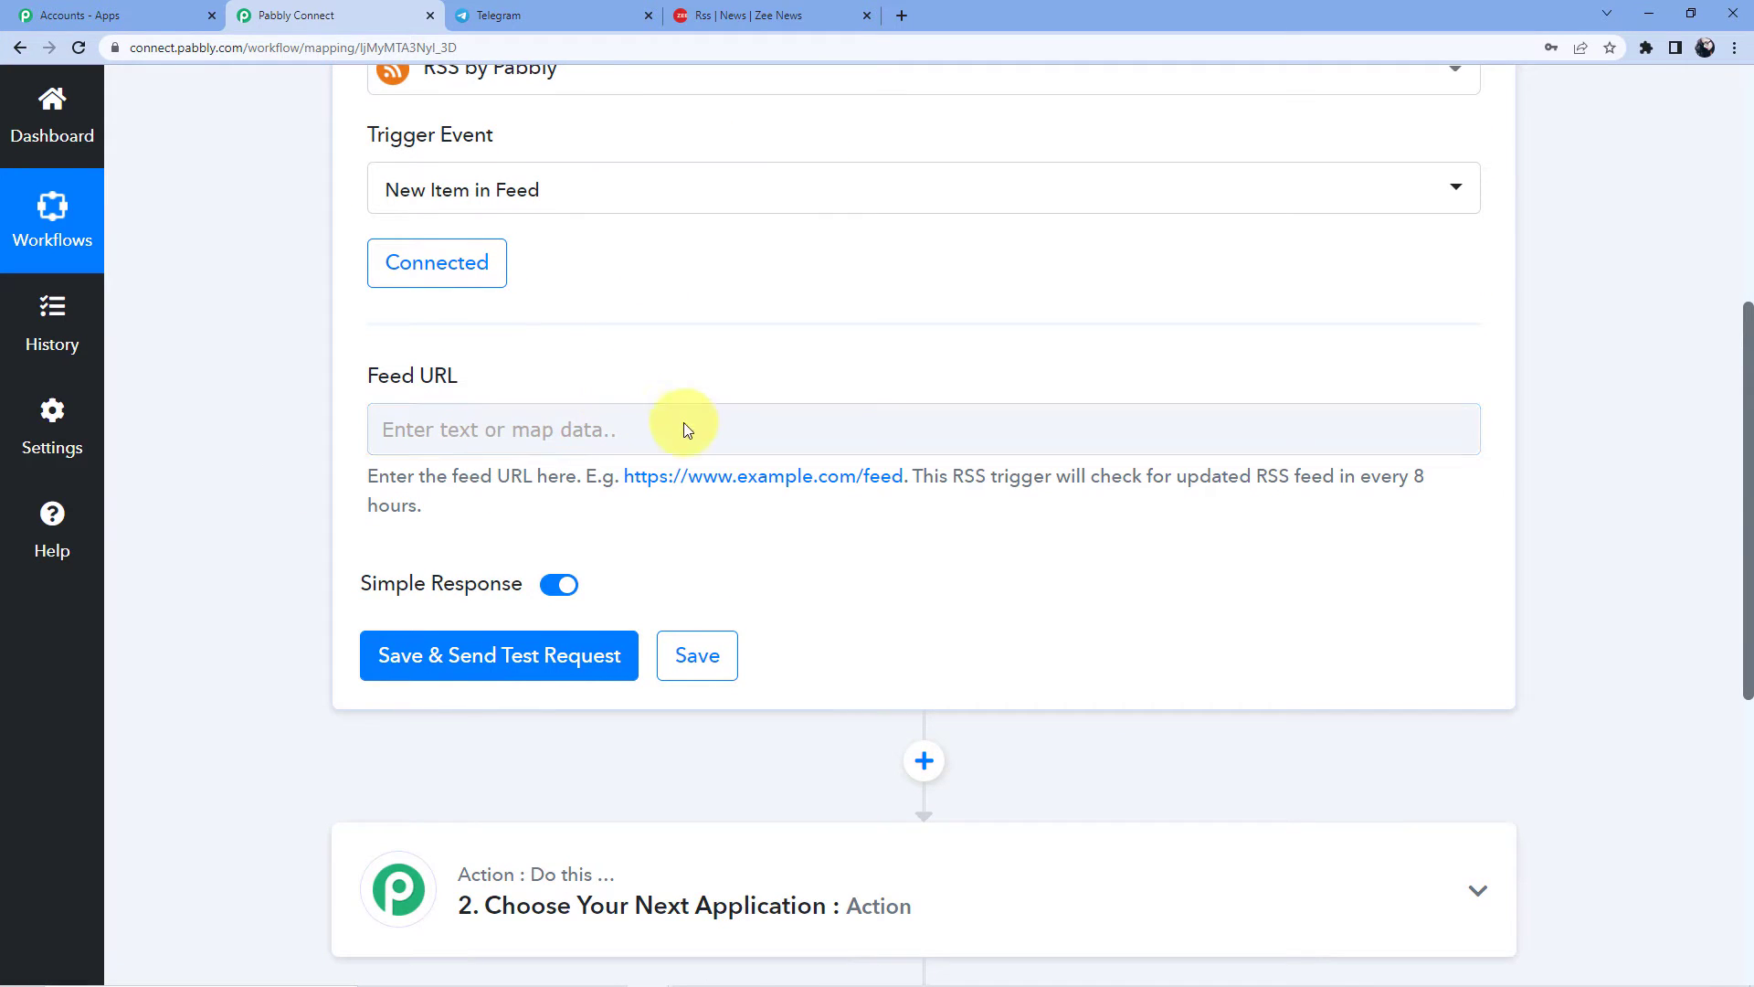
pyautogui.click(795, 11)
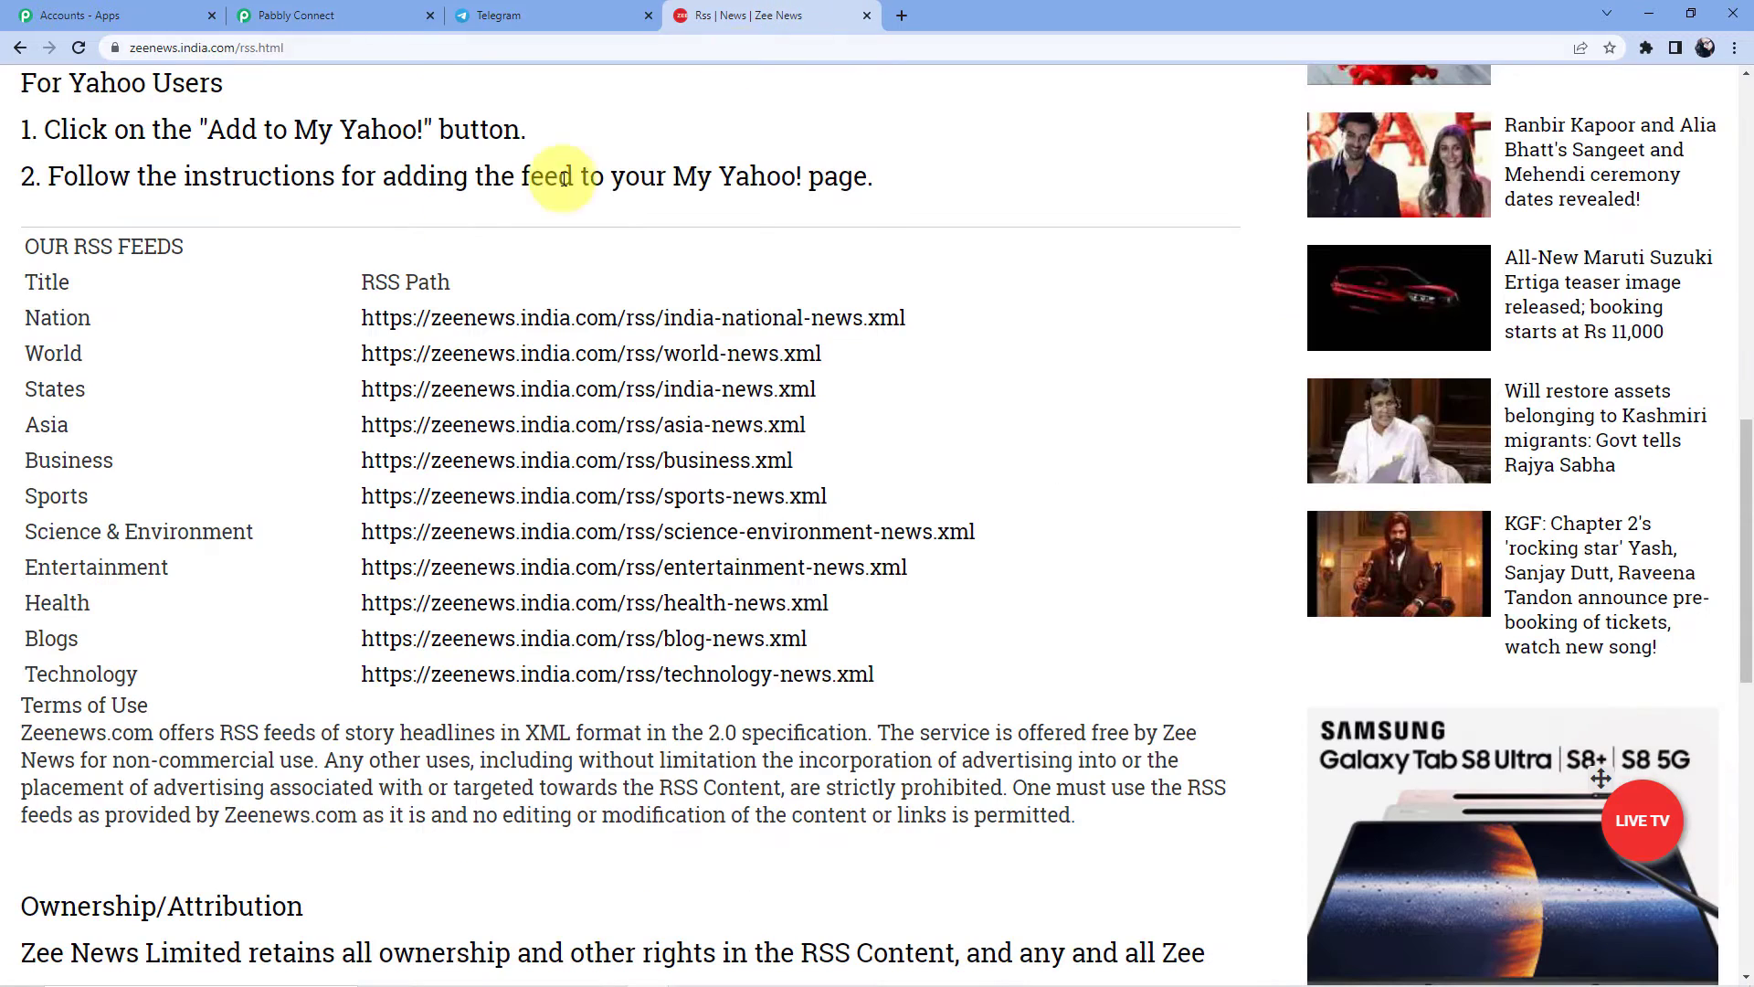
pyautogui.scroll(-1, 145, 382)
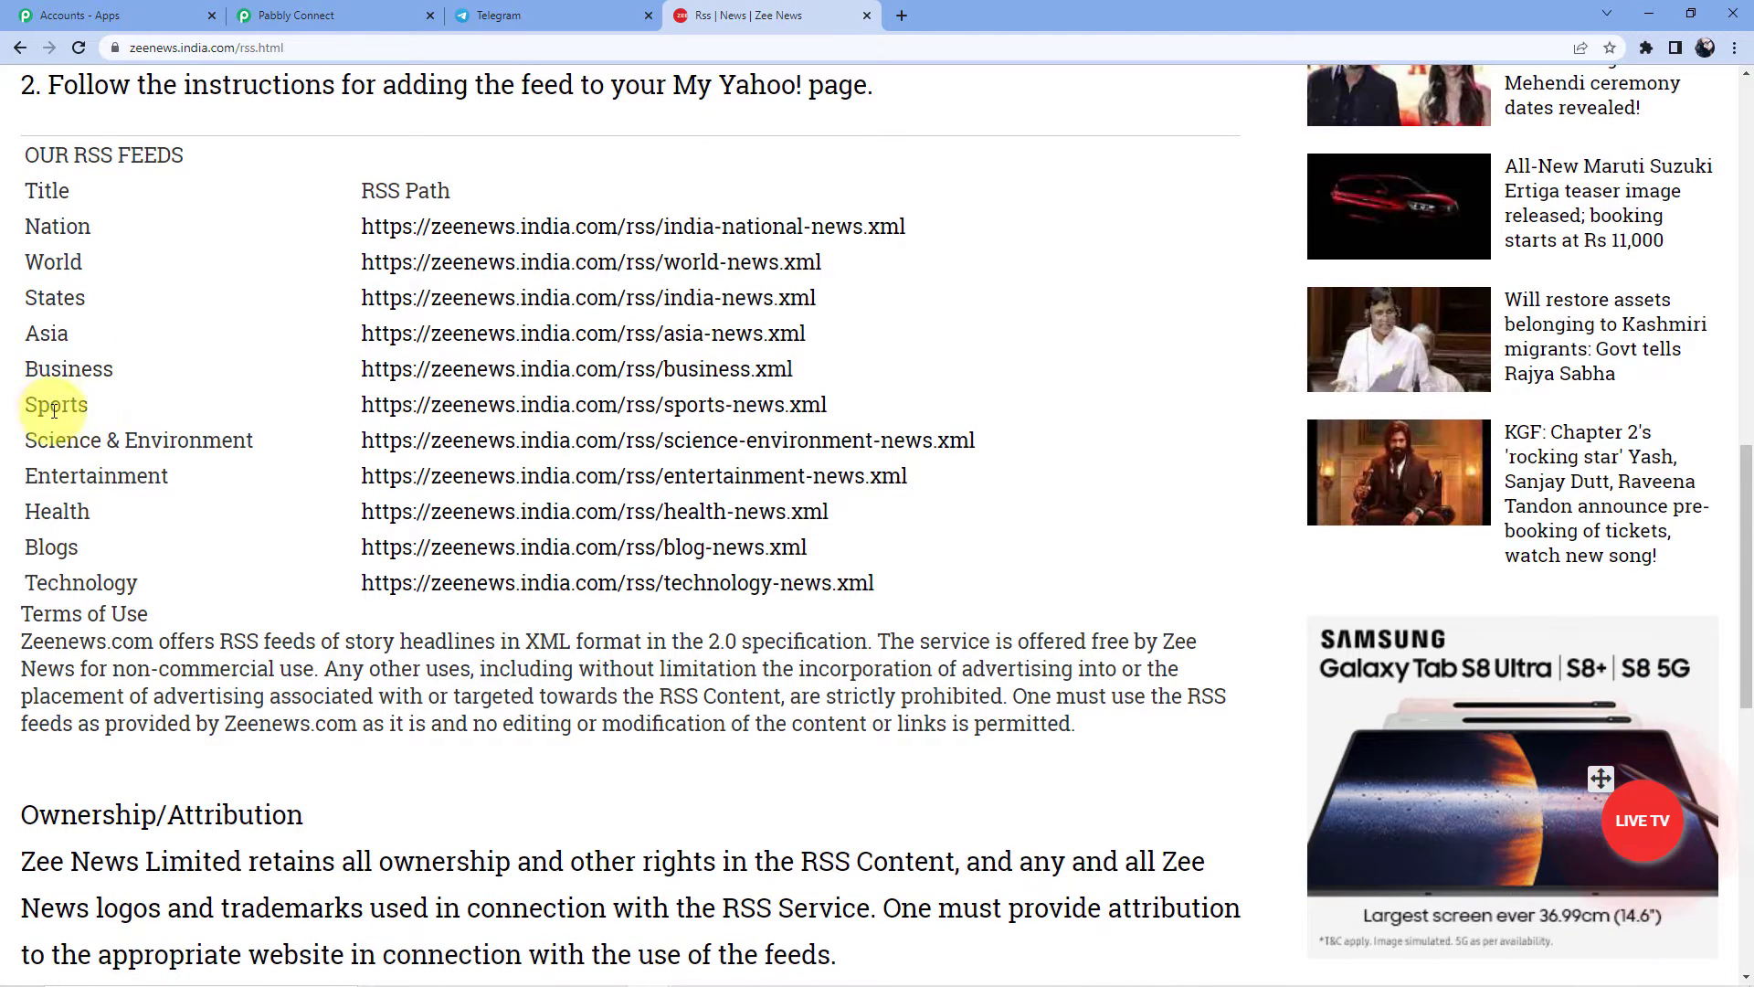
pyautogui.moveTo(385, 403); pyautogui.dragTo(826, 404)
pyautogui.rightClick(781, 398)
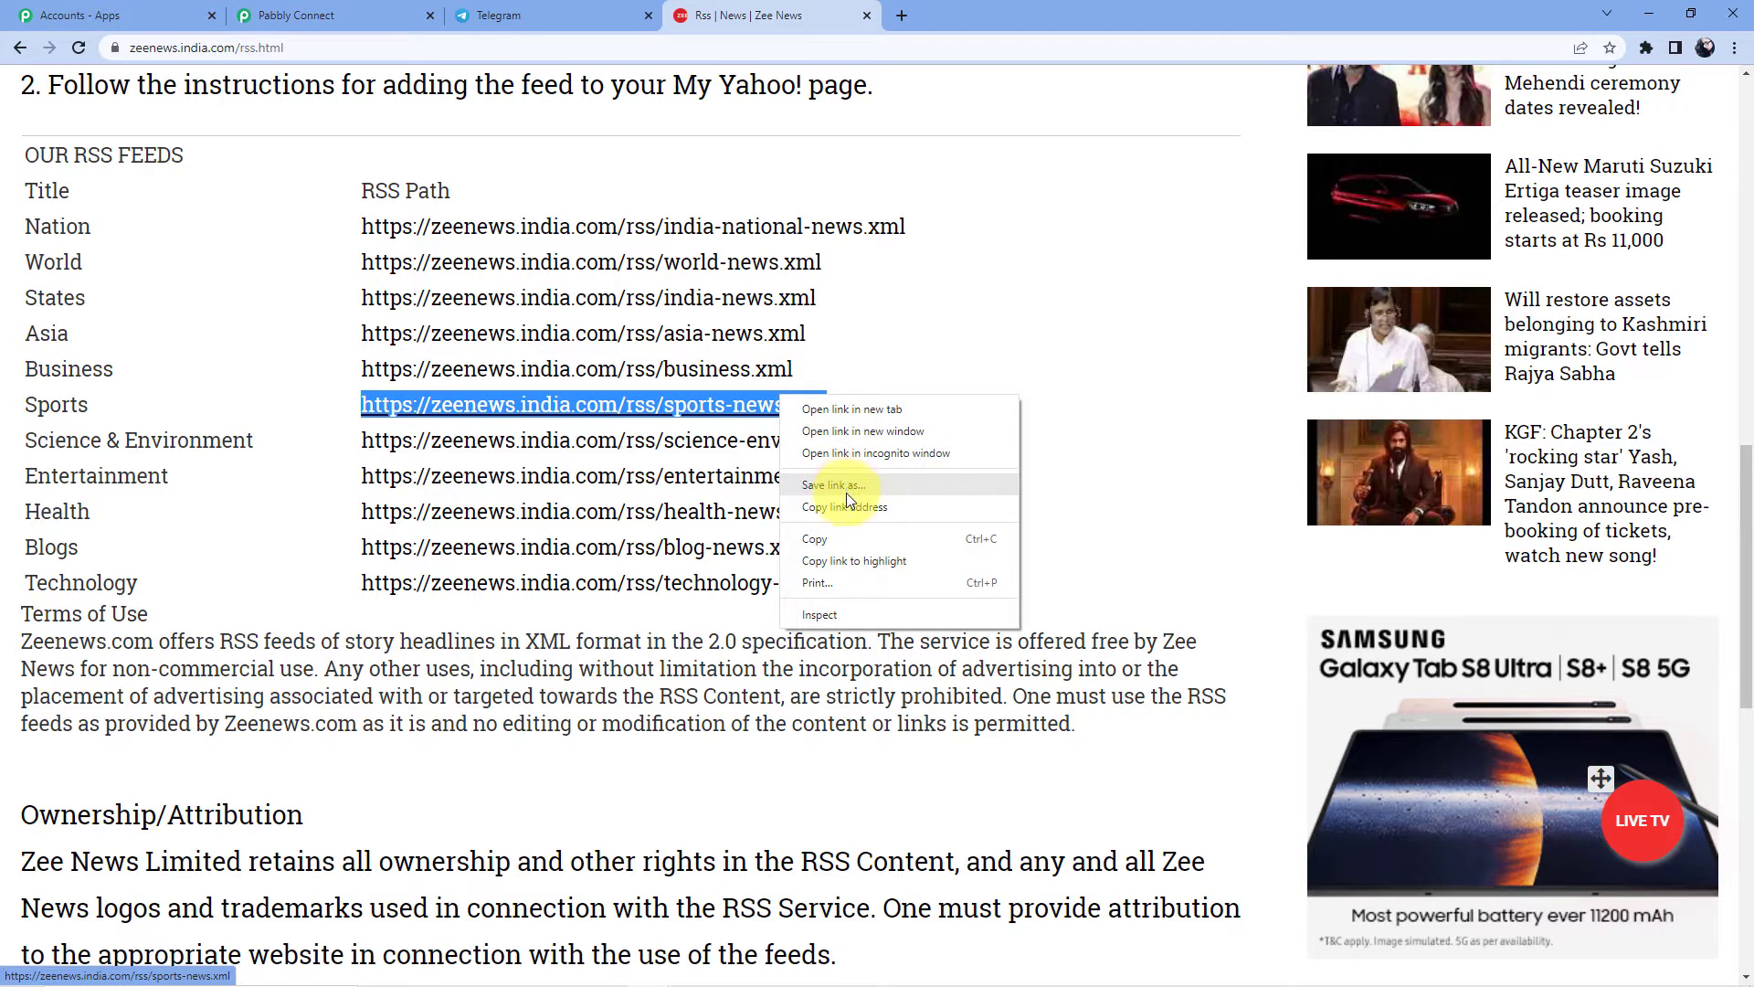
pyautogui.click(843, 537)
pyautogui.click(417, 3)
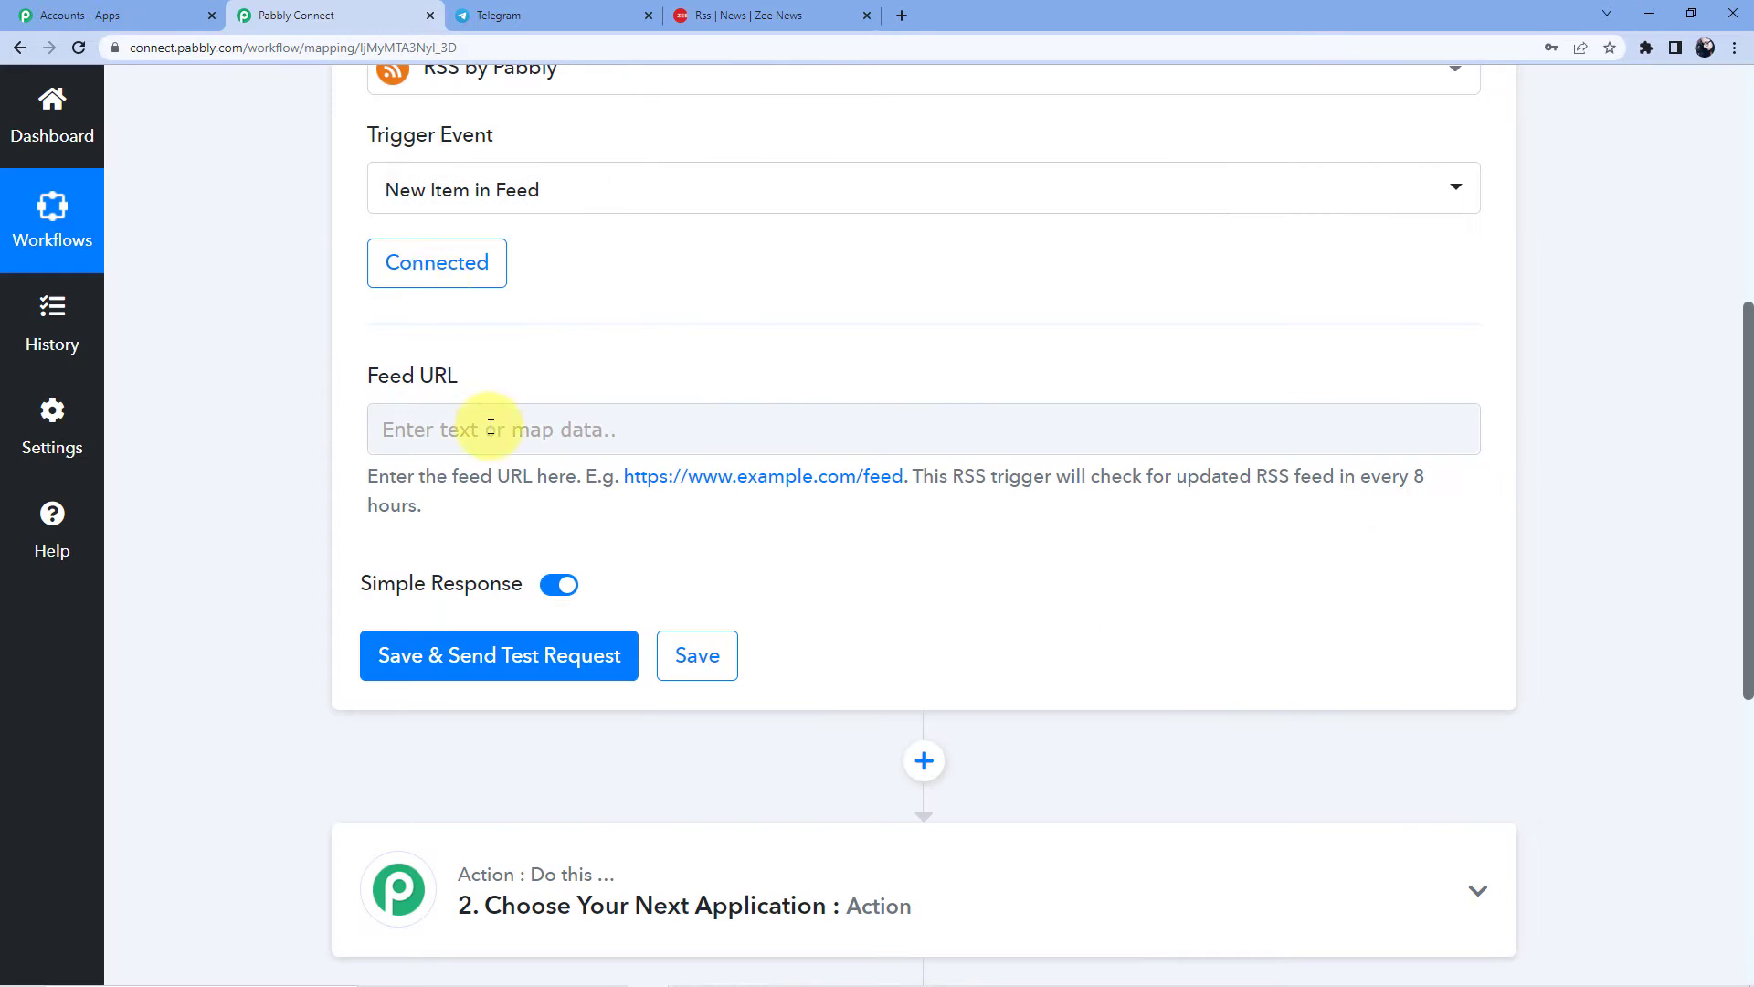
pyautogui.click(484, 417)
pyautogui.hotkey('ctrl', 'v')
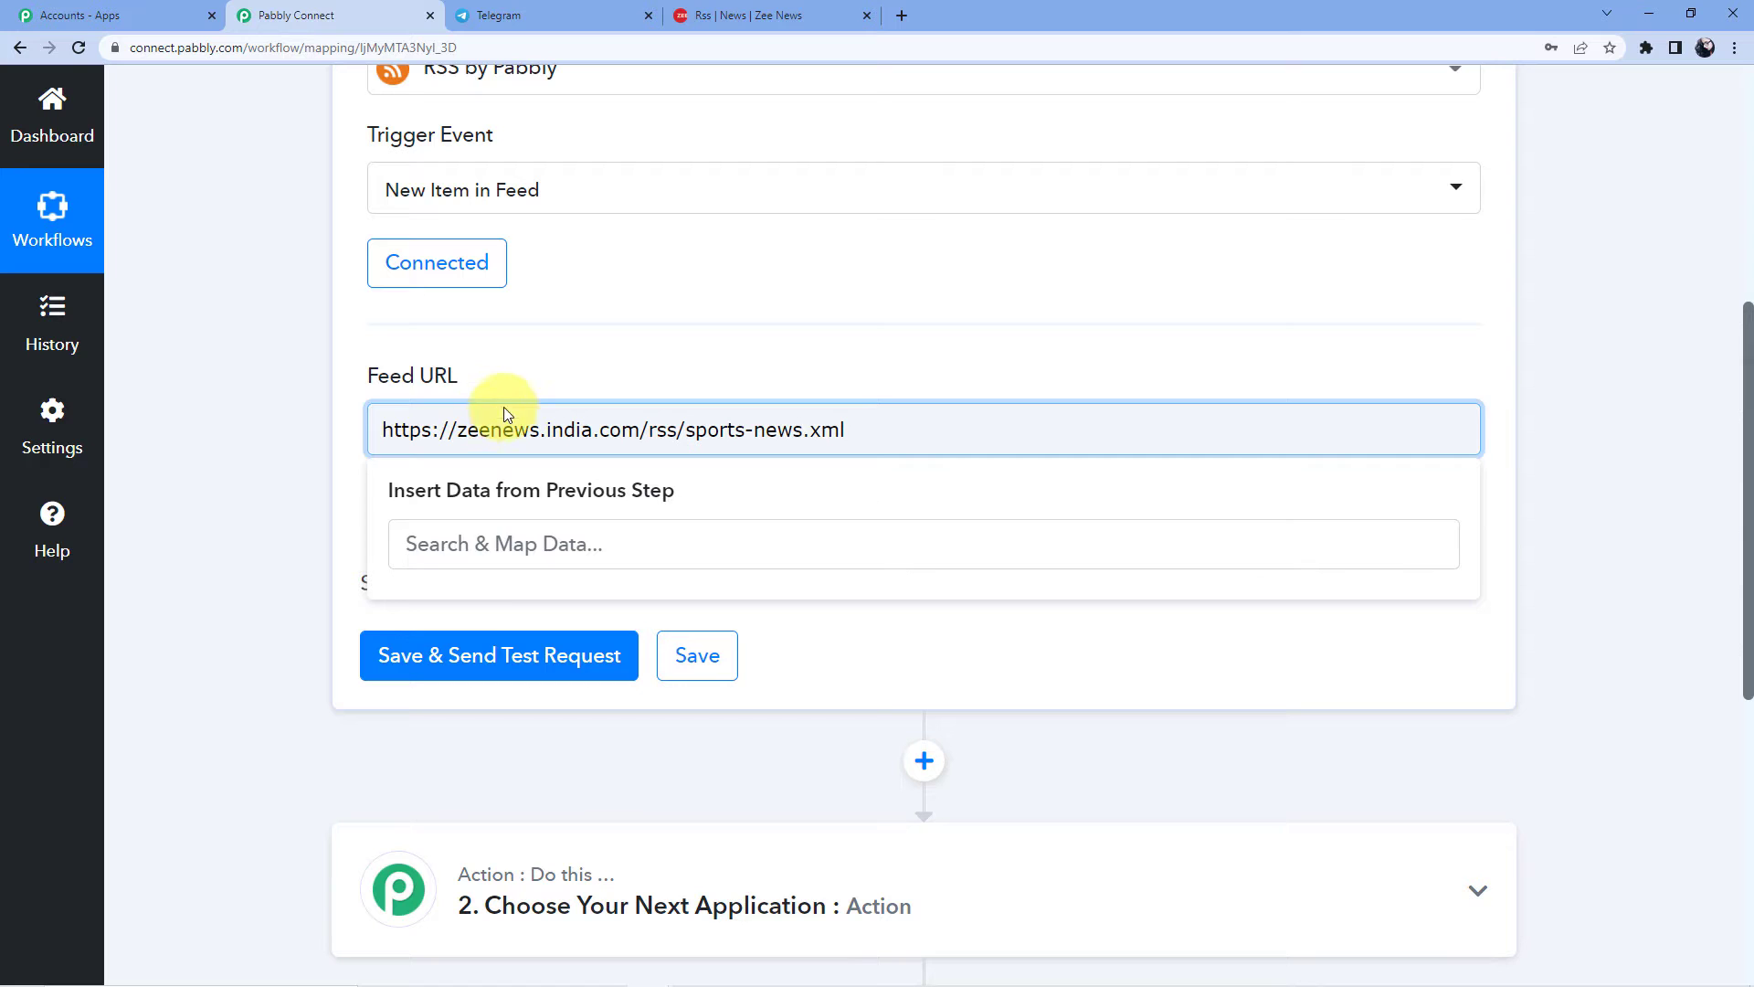
pyautogui.click(534, 375)
pyautogui.click(478, 663)
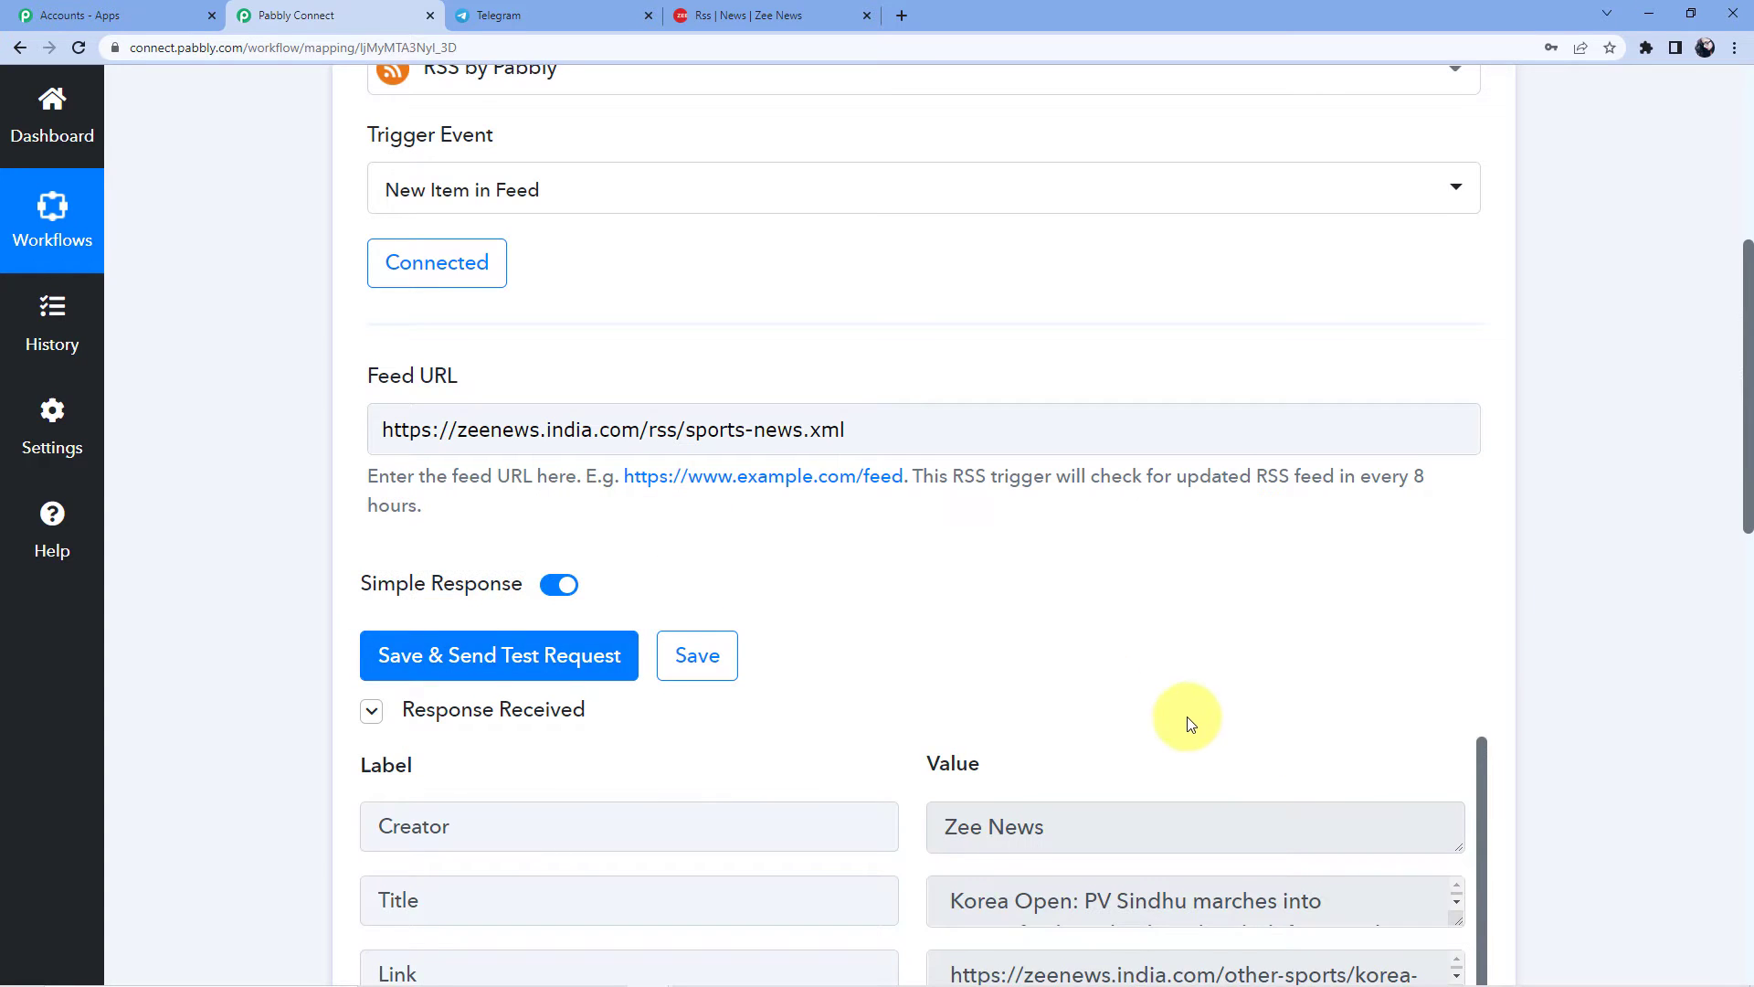
# Examine the RSS trigger's test response, enlarging the Title and Link values to read them in full
pyautogui.scroll(-3, 1108, 697)
pyautogui.moveTo(1460, 646); pyautogui.dragTo(1485, 686)
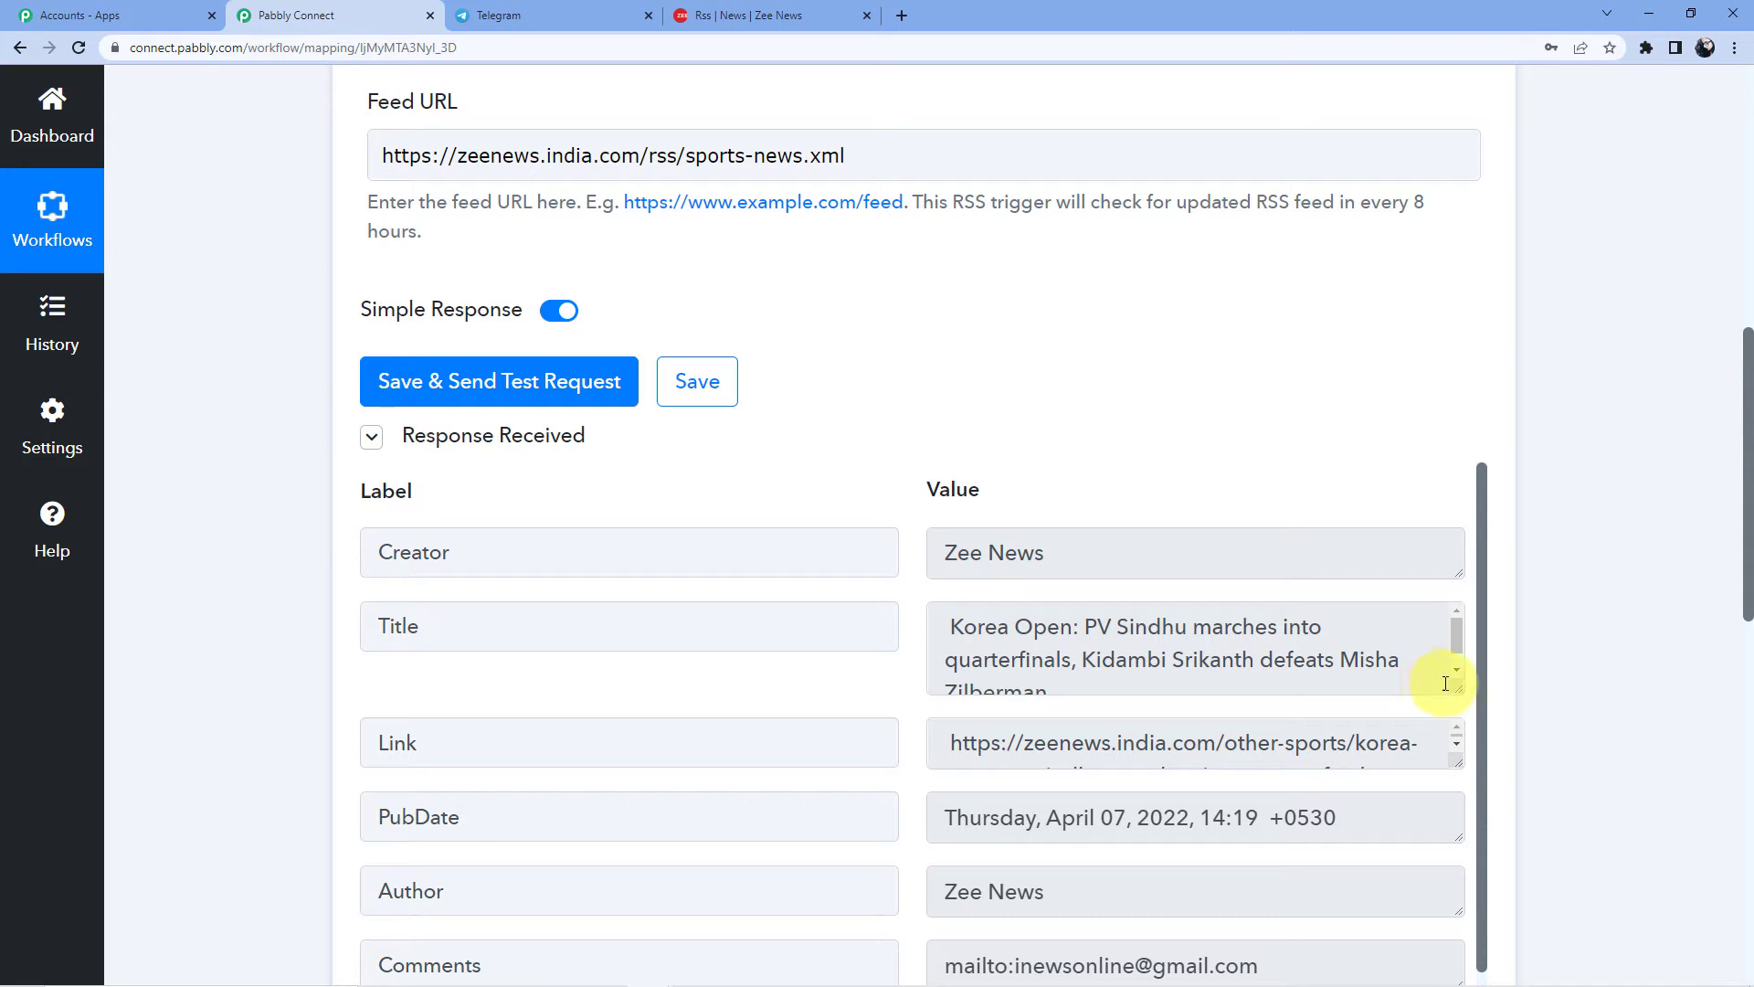
pyautogui.moveTo(1461, 689); pyautogui.dragTo(1458, 705)
pyautogui.scroll(-2, 1411, 721)
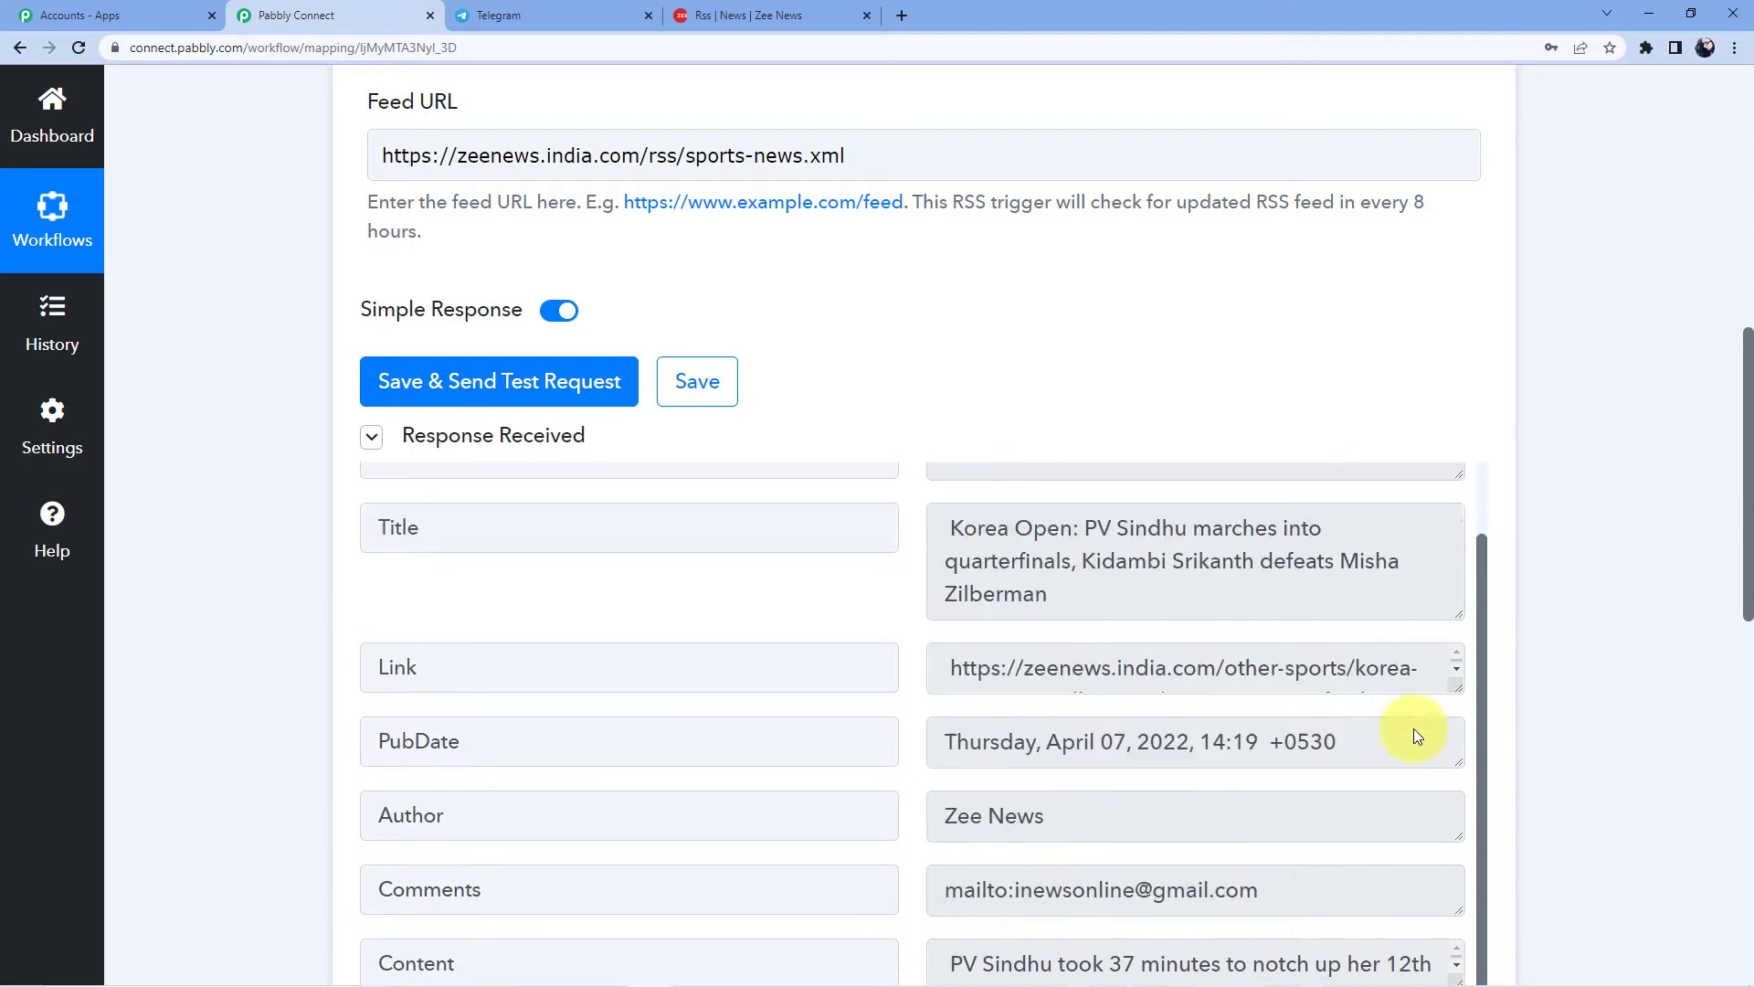
pyautogui.moveTo(1453, 600); pyautogui.dragTo(1492, 717)
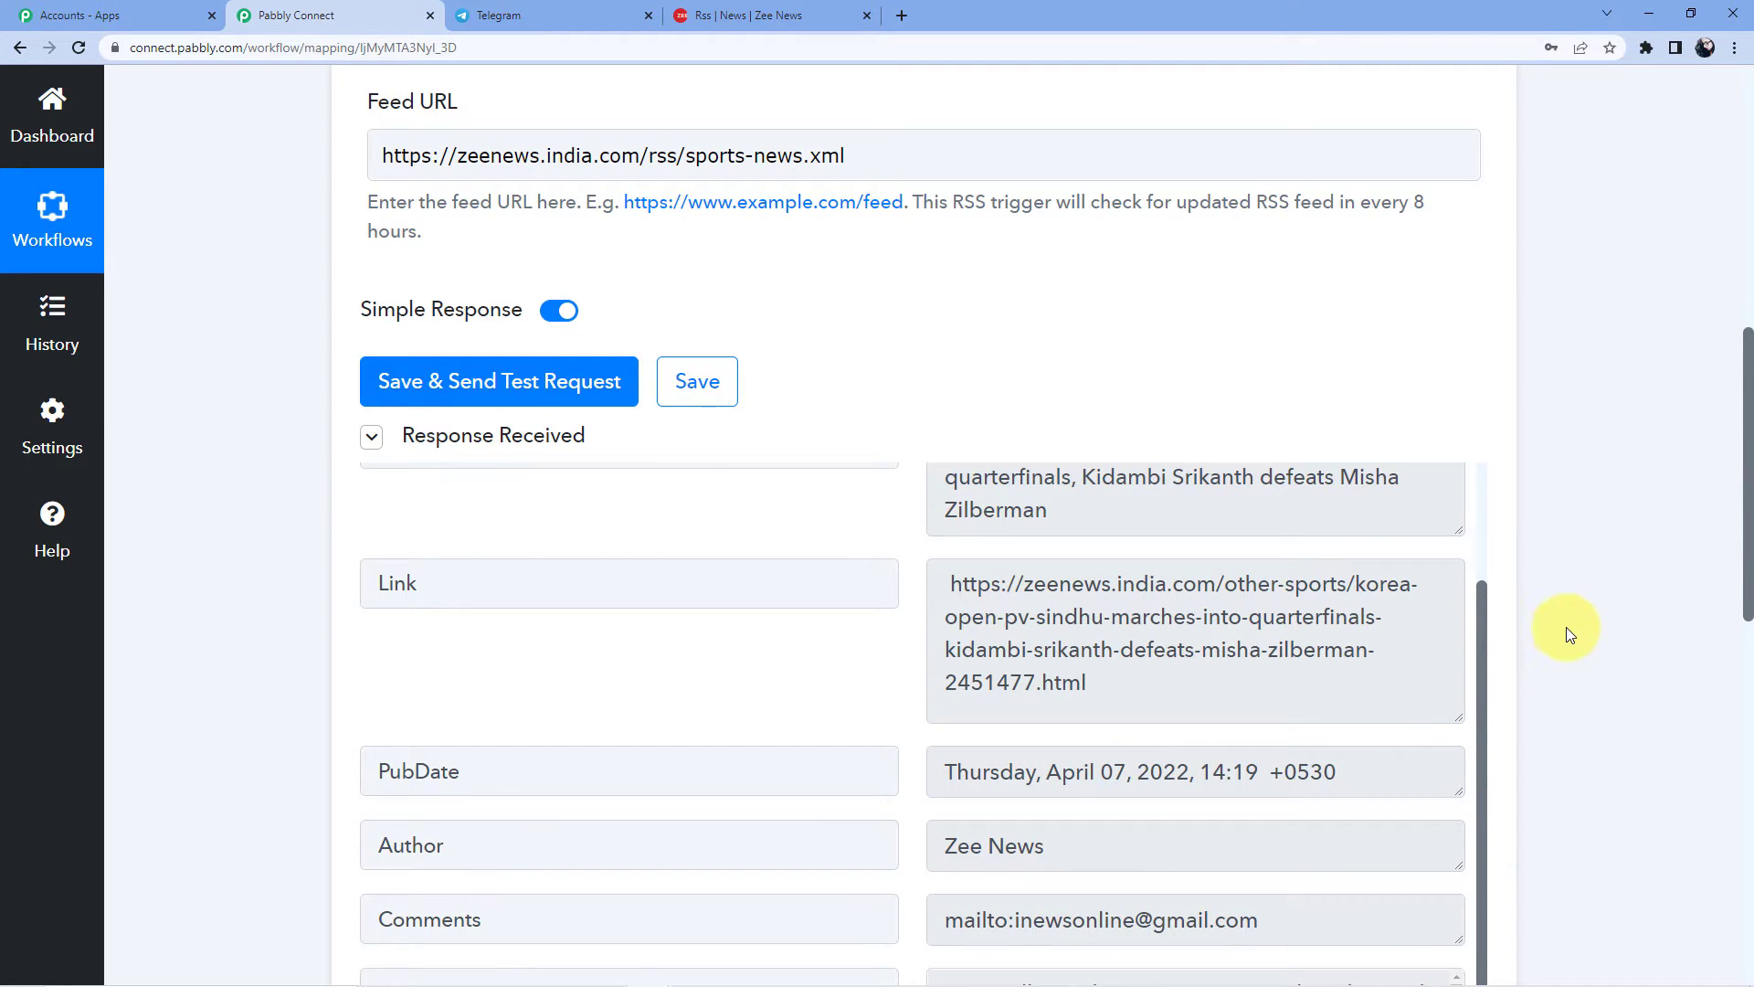
pyautogui.scroll(2, 981, 748)
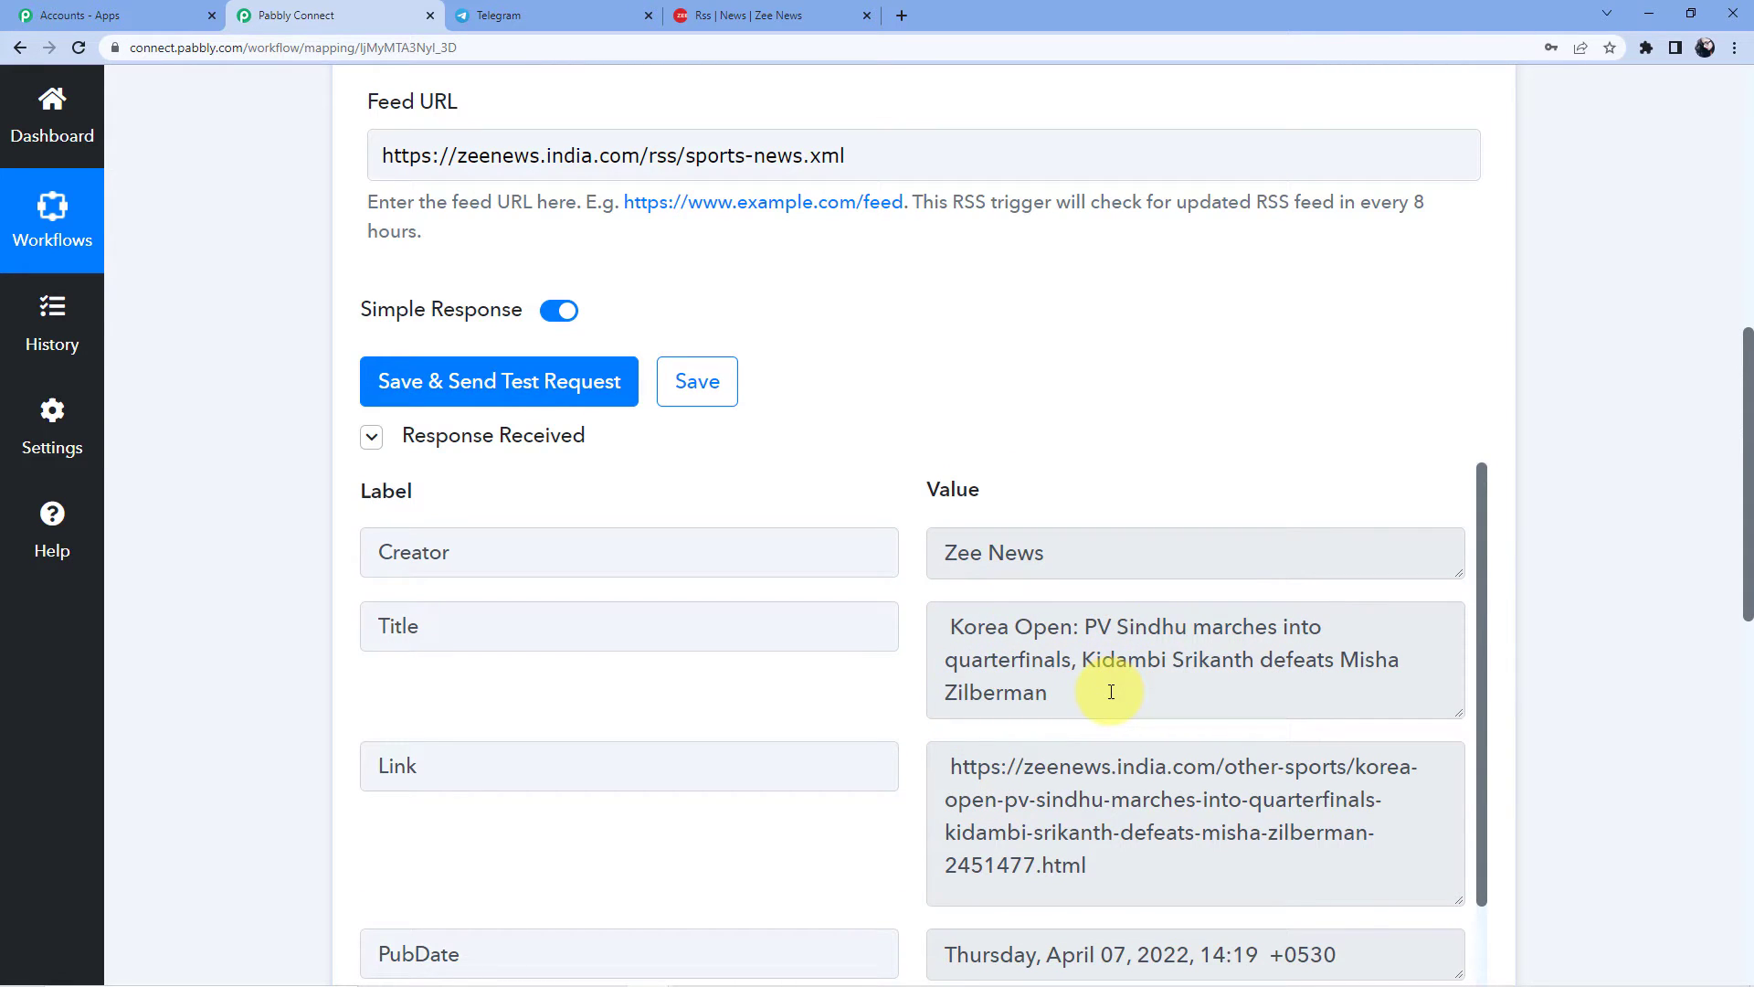
pyautogui.scroll(5, 893, 712)
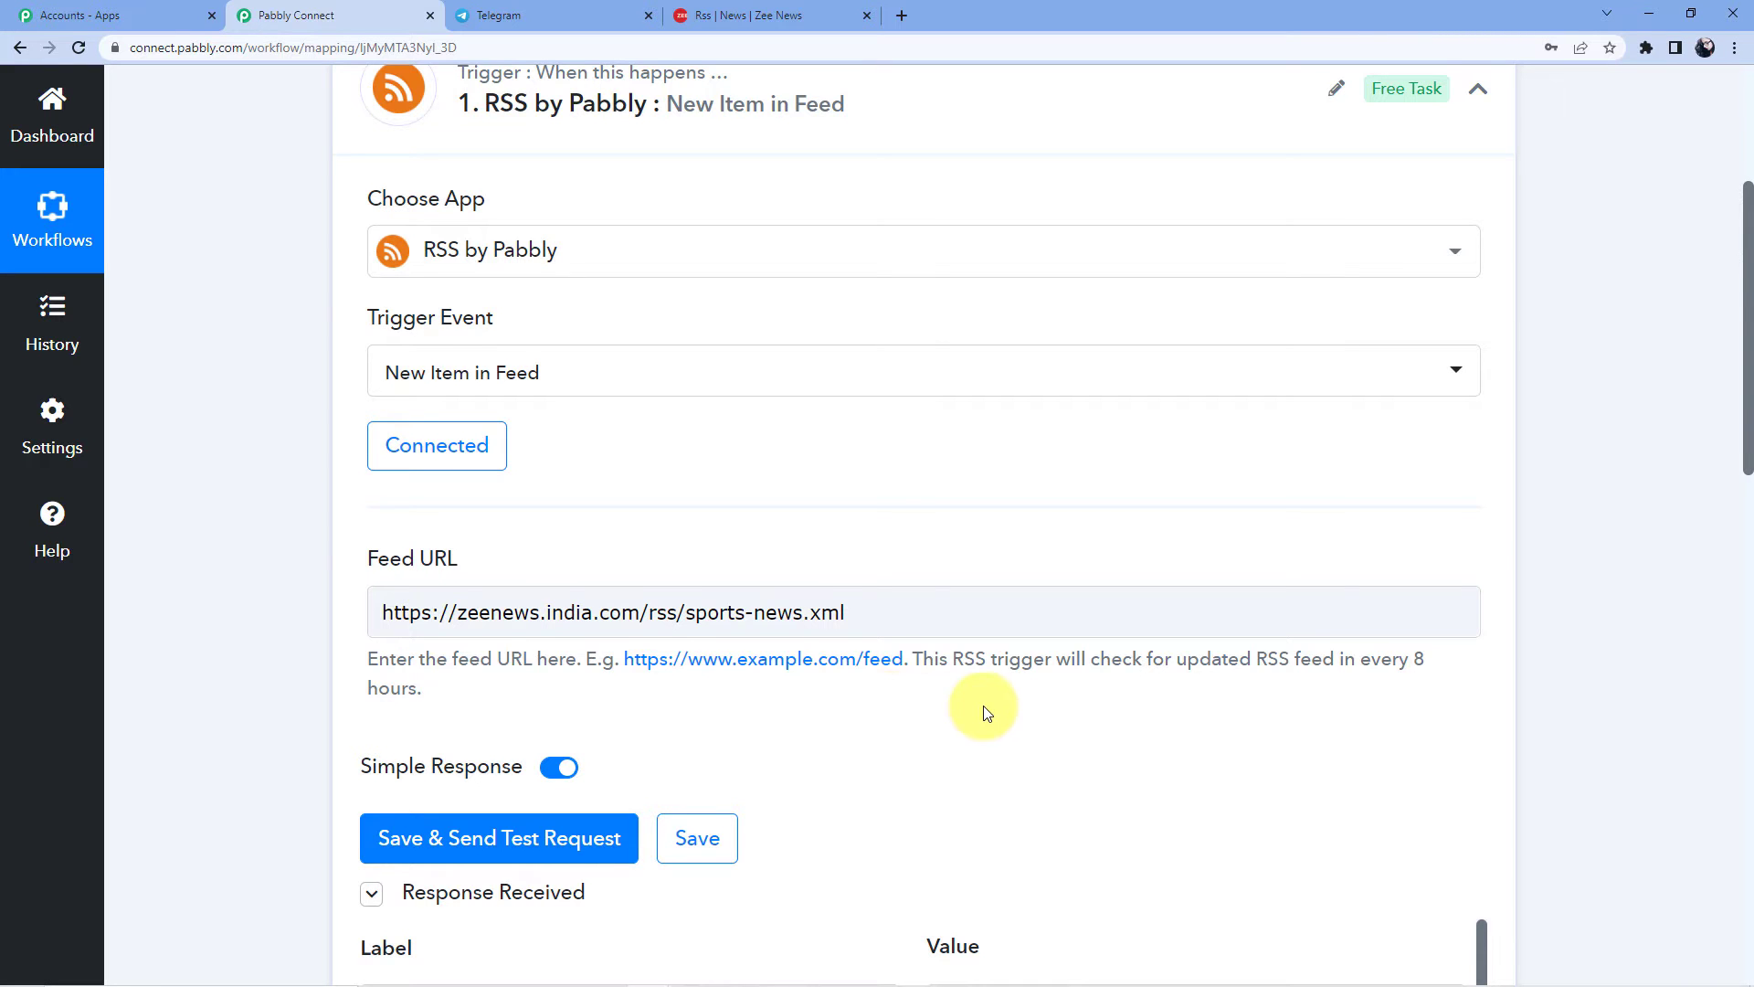
pyautogui.scroll(-4, 960, 723)
pyautogui.scroll(-3, 1142, 719)
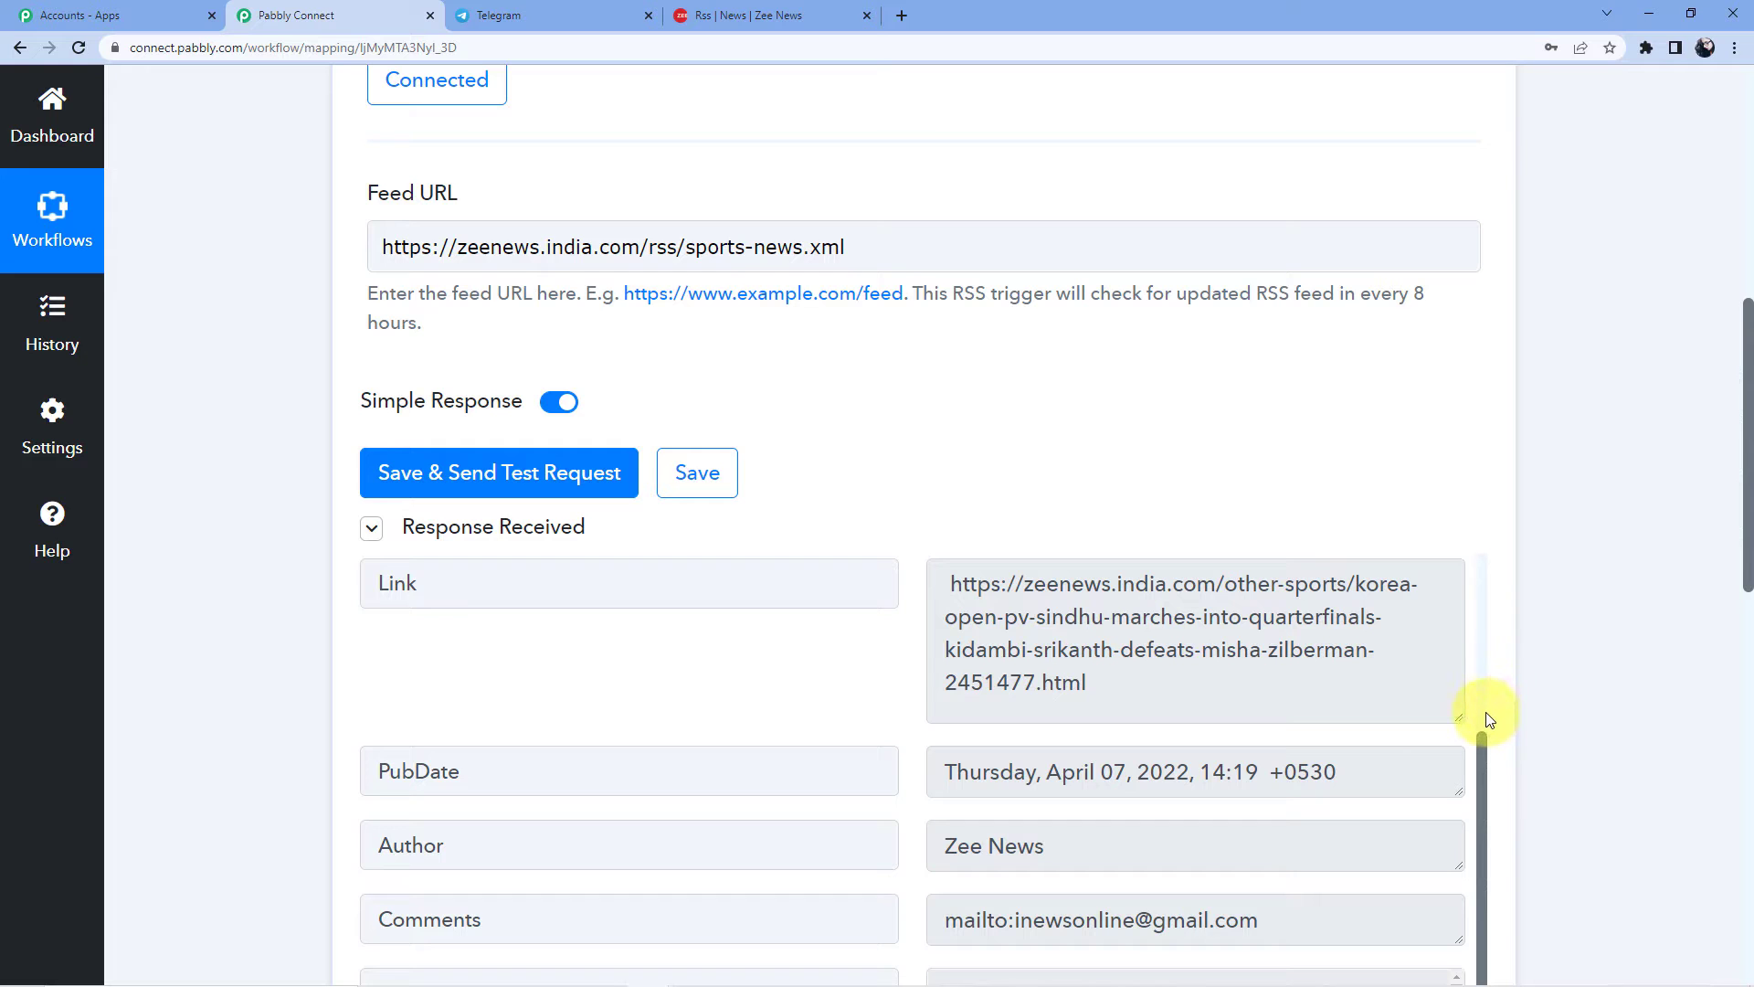
pyautogui.scroll(-7, 1627, 621)
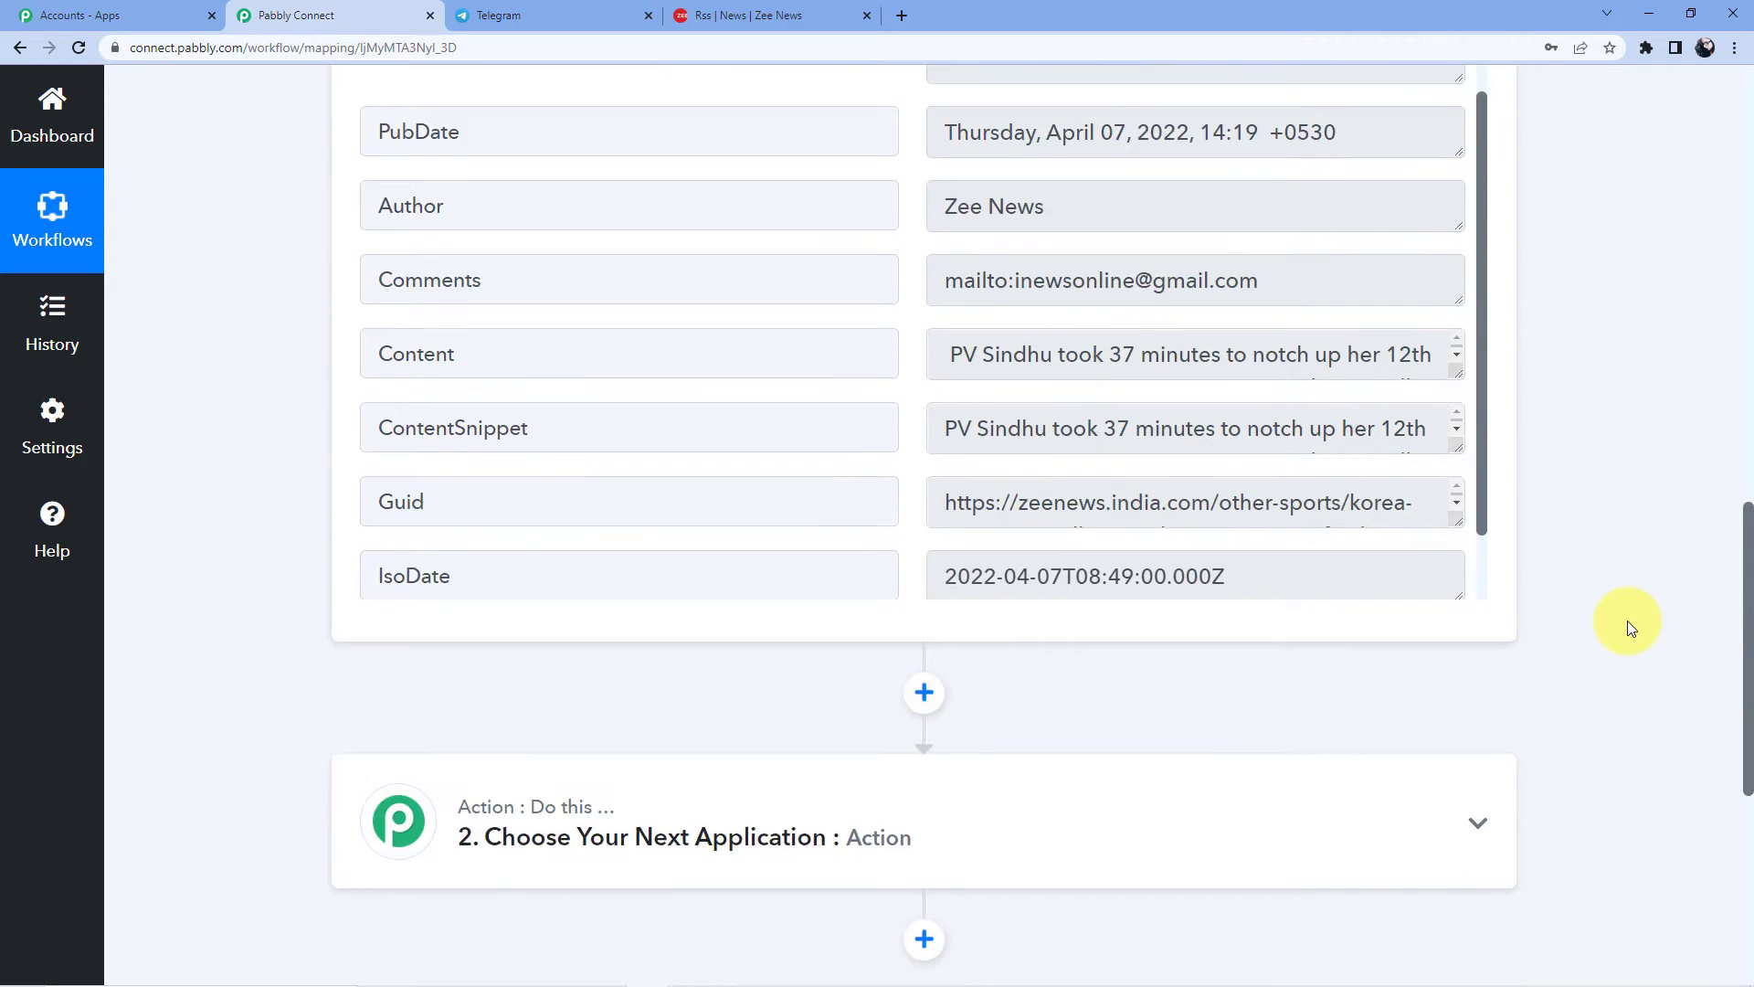
# Set the workflow's second step to Telegram Bot with the action event Send a Text Message or a Reply (HTML)
pyautogui.scroll(-5, 1627, 622)
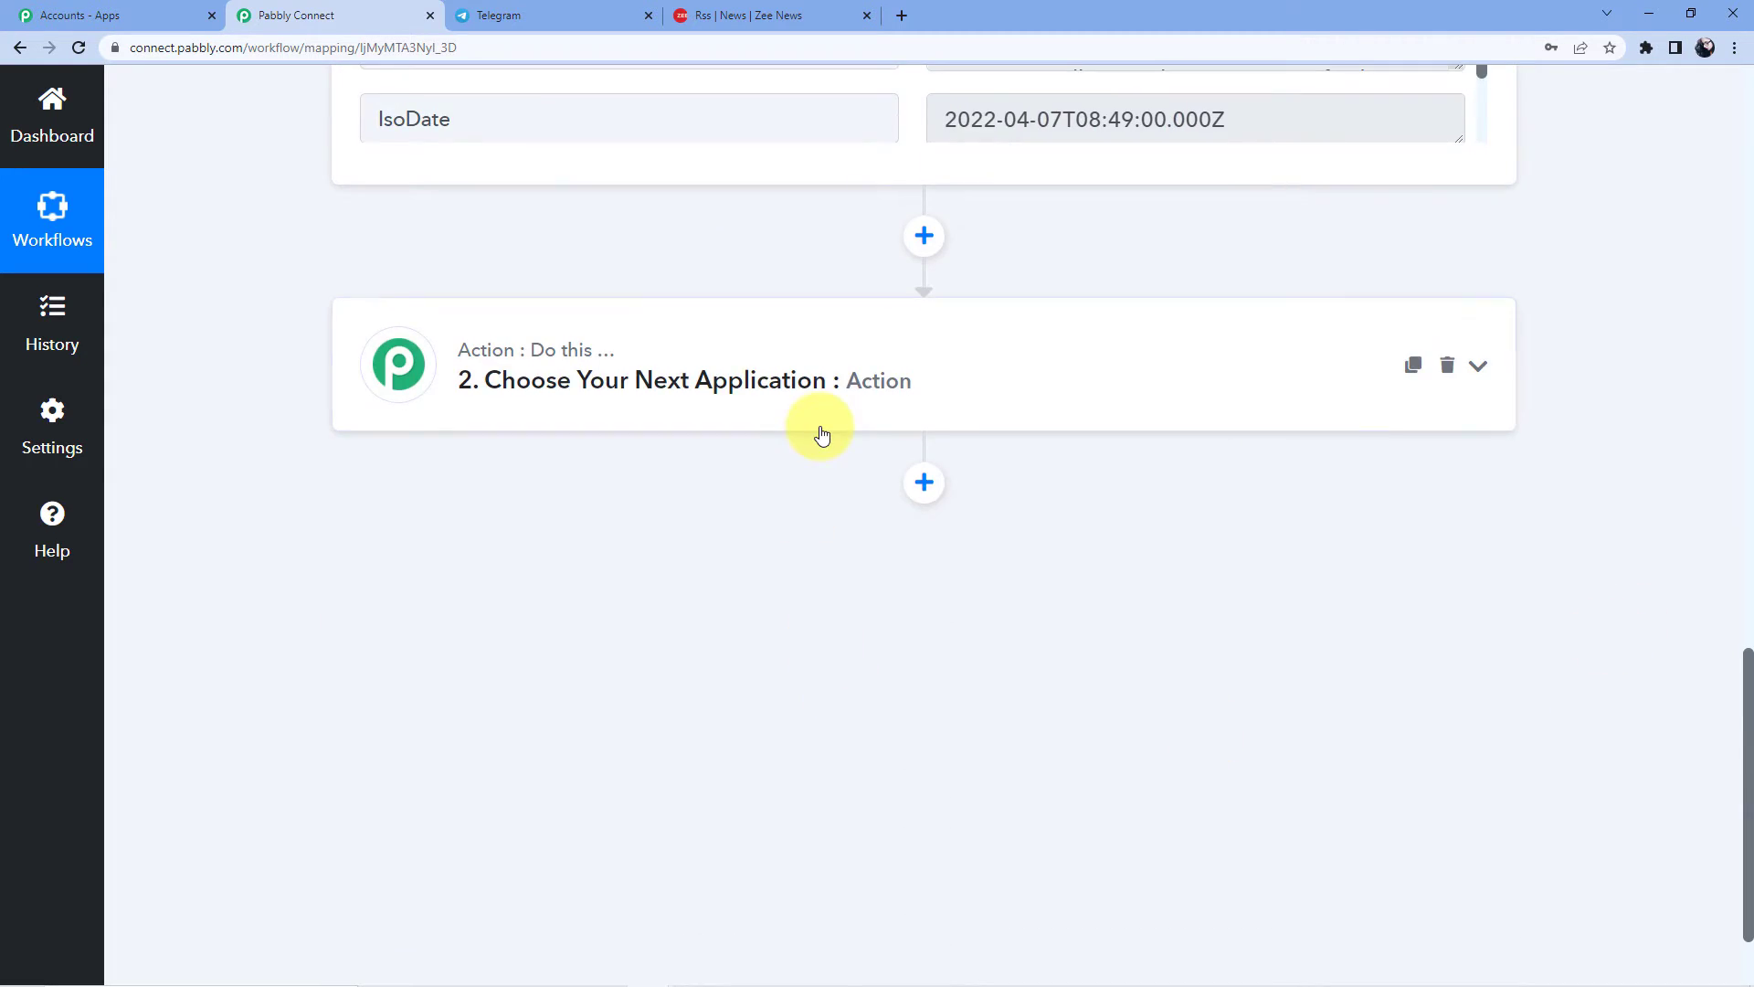
pyautogui.scroll(-2, 822, 434)
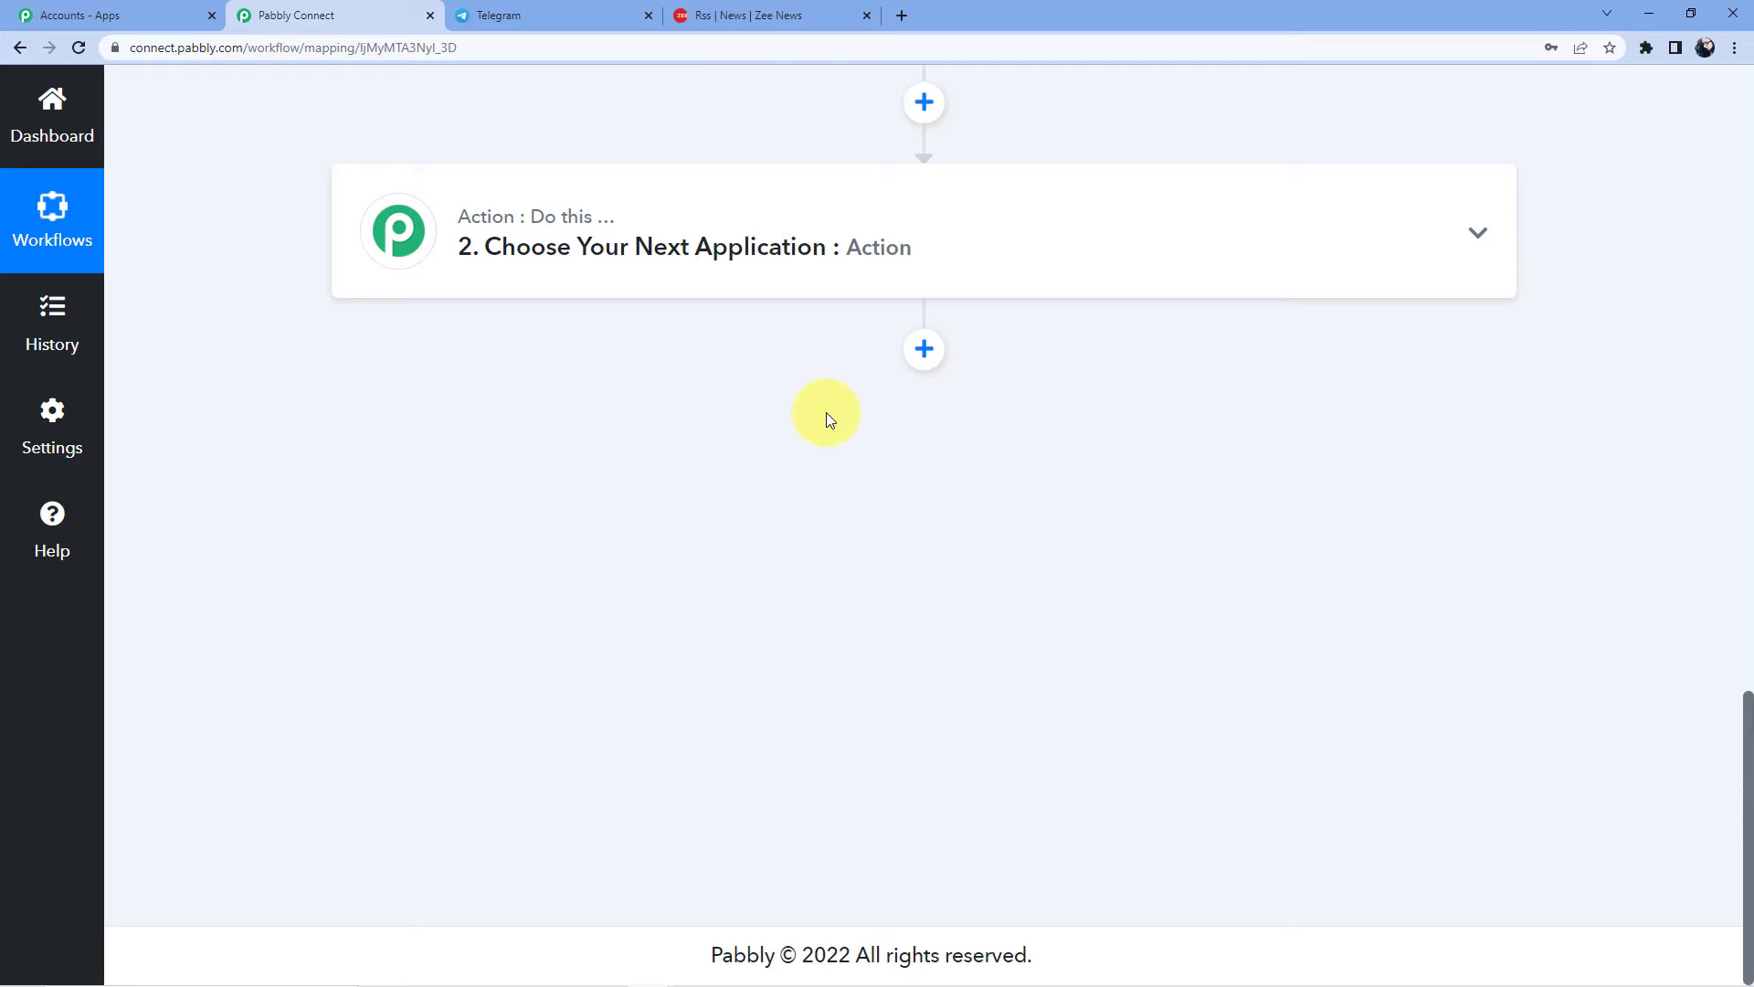
pyautogui.click(581, 245)
pyautogui.click(527, 395)
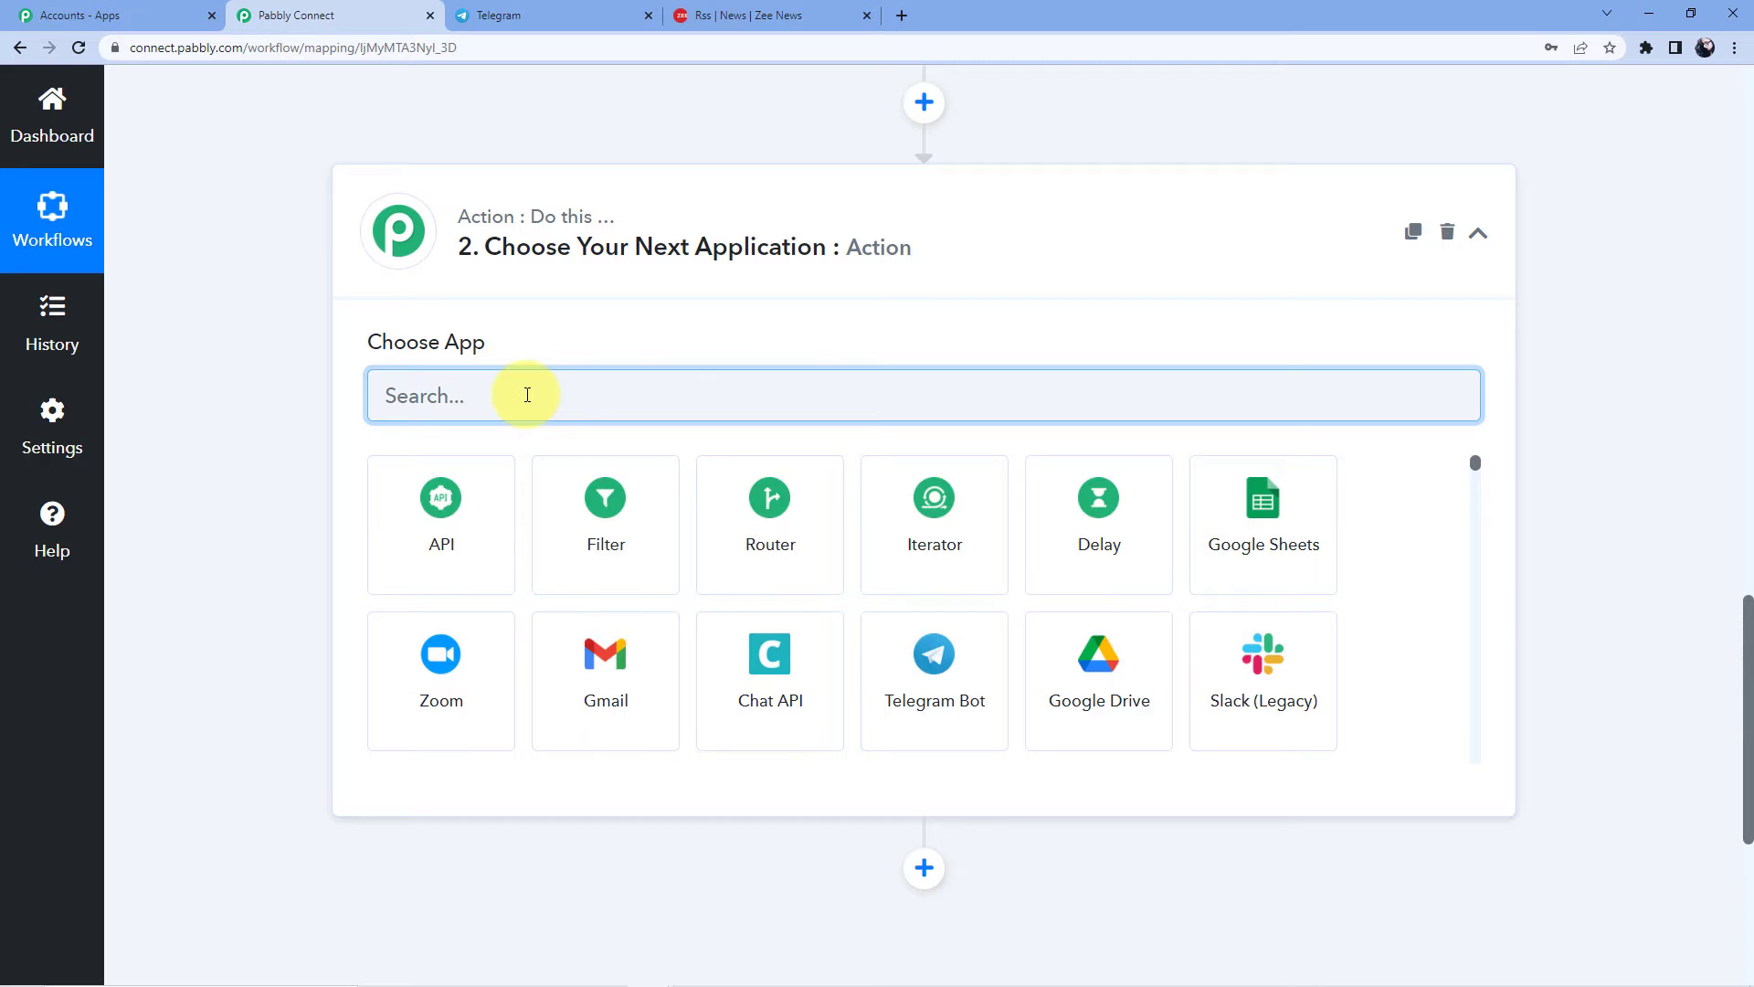
pyautogui.write('Telegra')
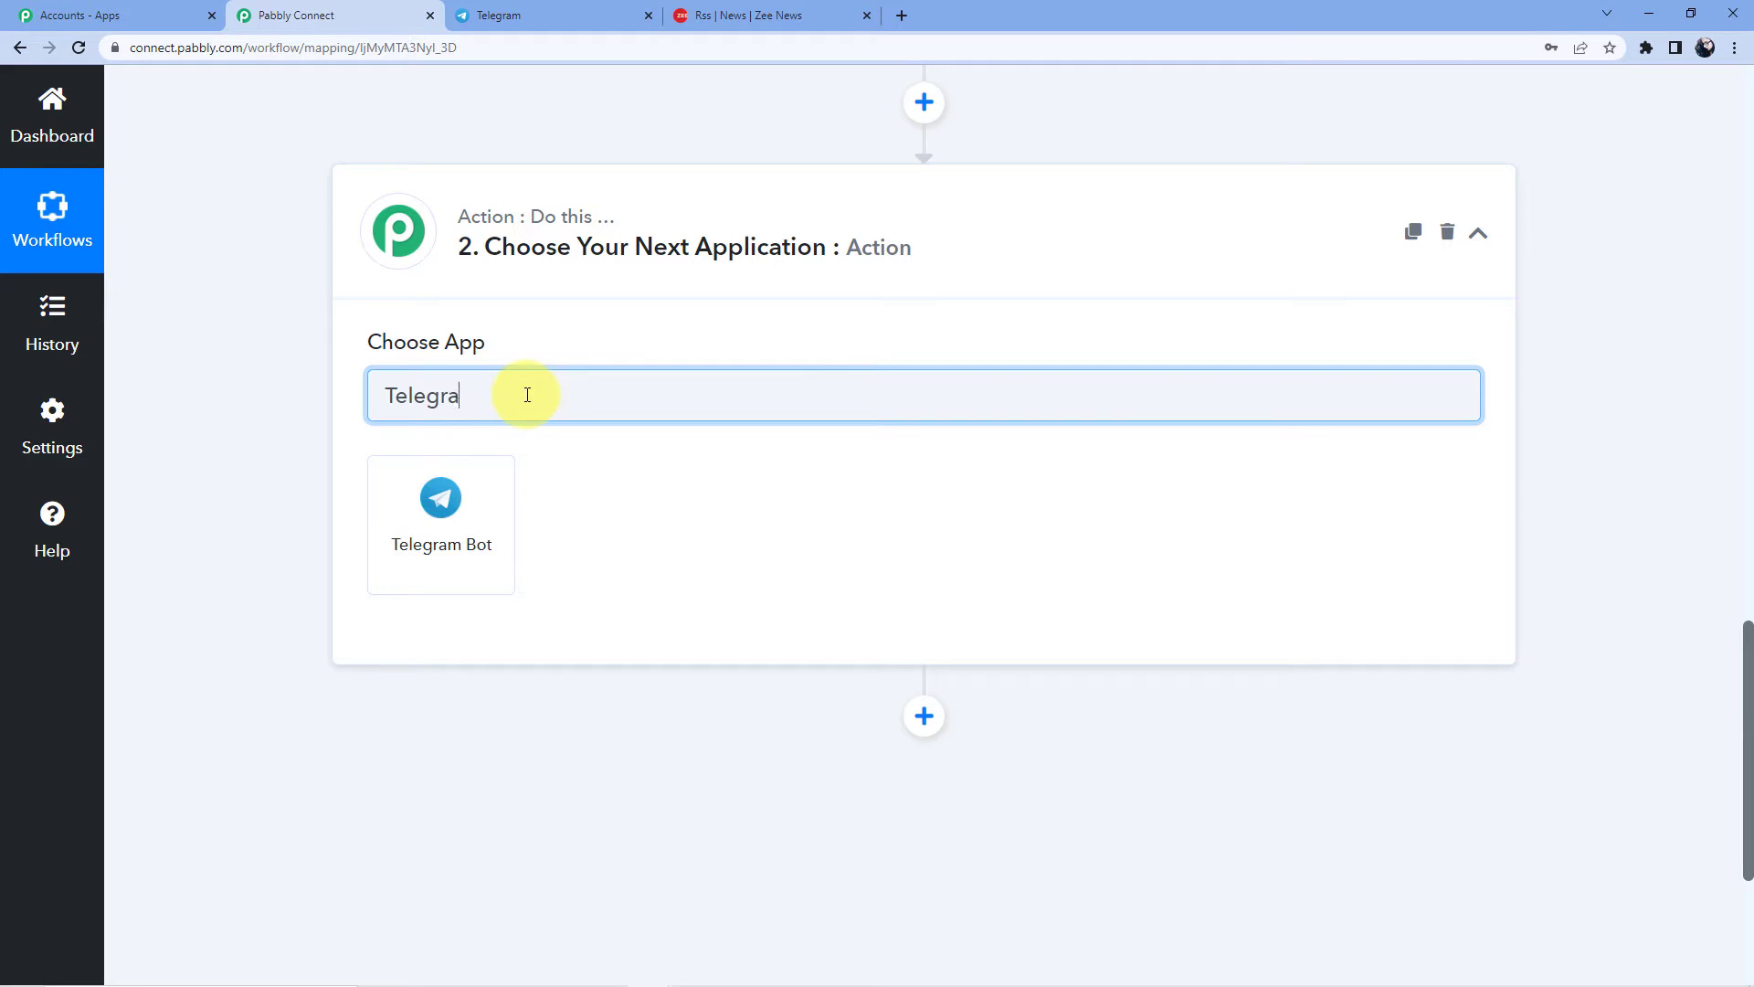
pyautogui.click(489, 540)
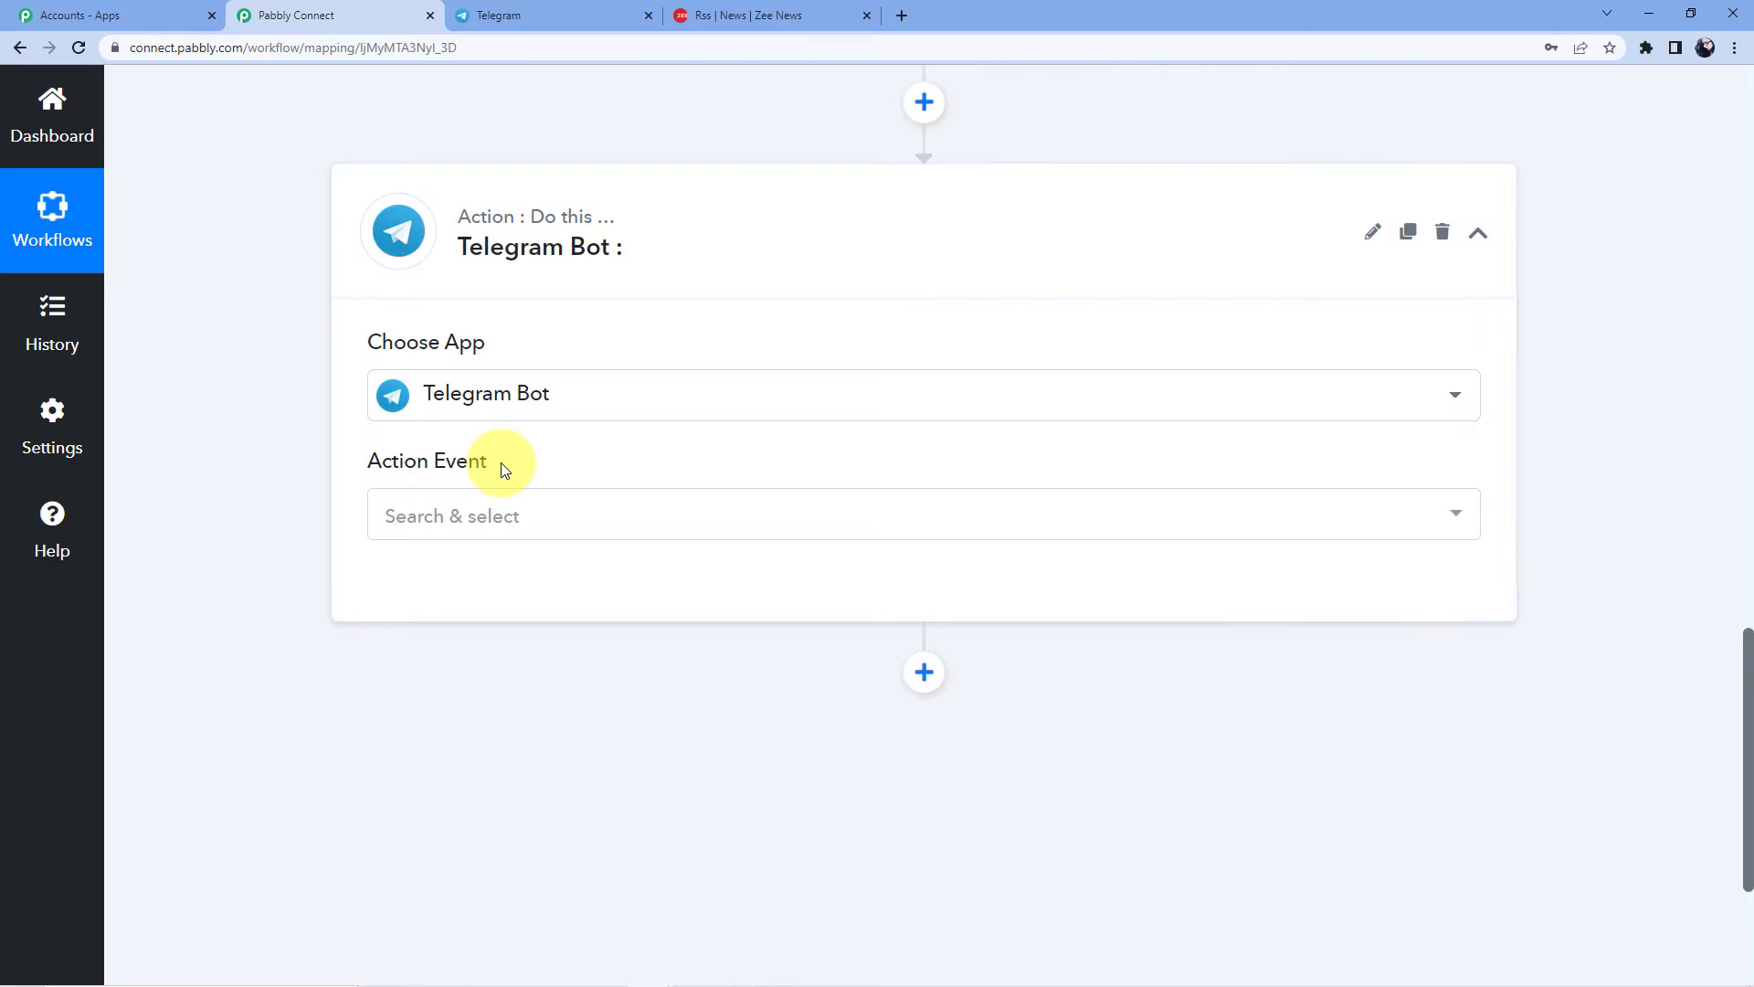
pyautogui.click(495, 513)
pyautogui.click(542, 644)
# Start a new Telegram Bot connection, review its token instructions, and switch to the BotFather chat in Telegram
pyautogui.click(449, 599)
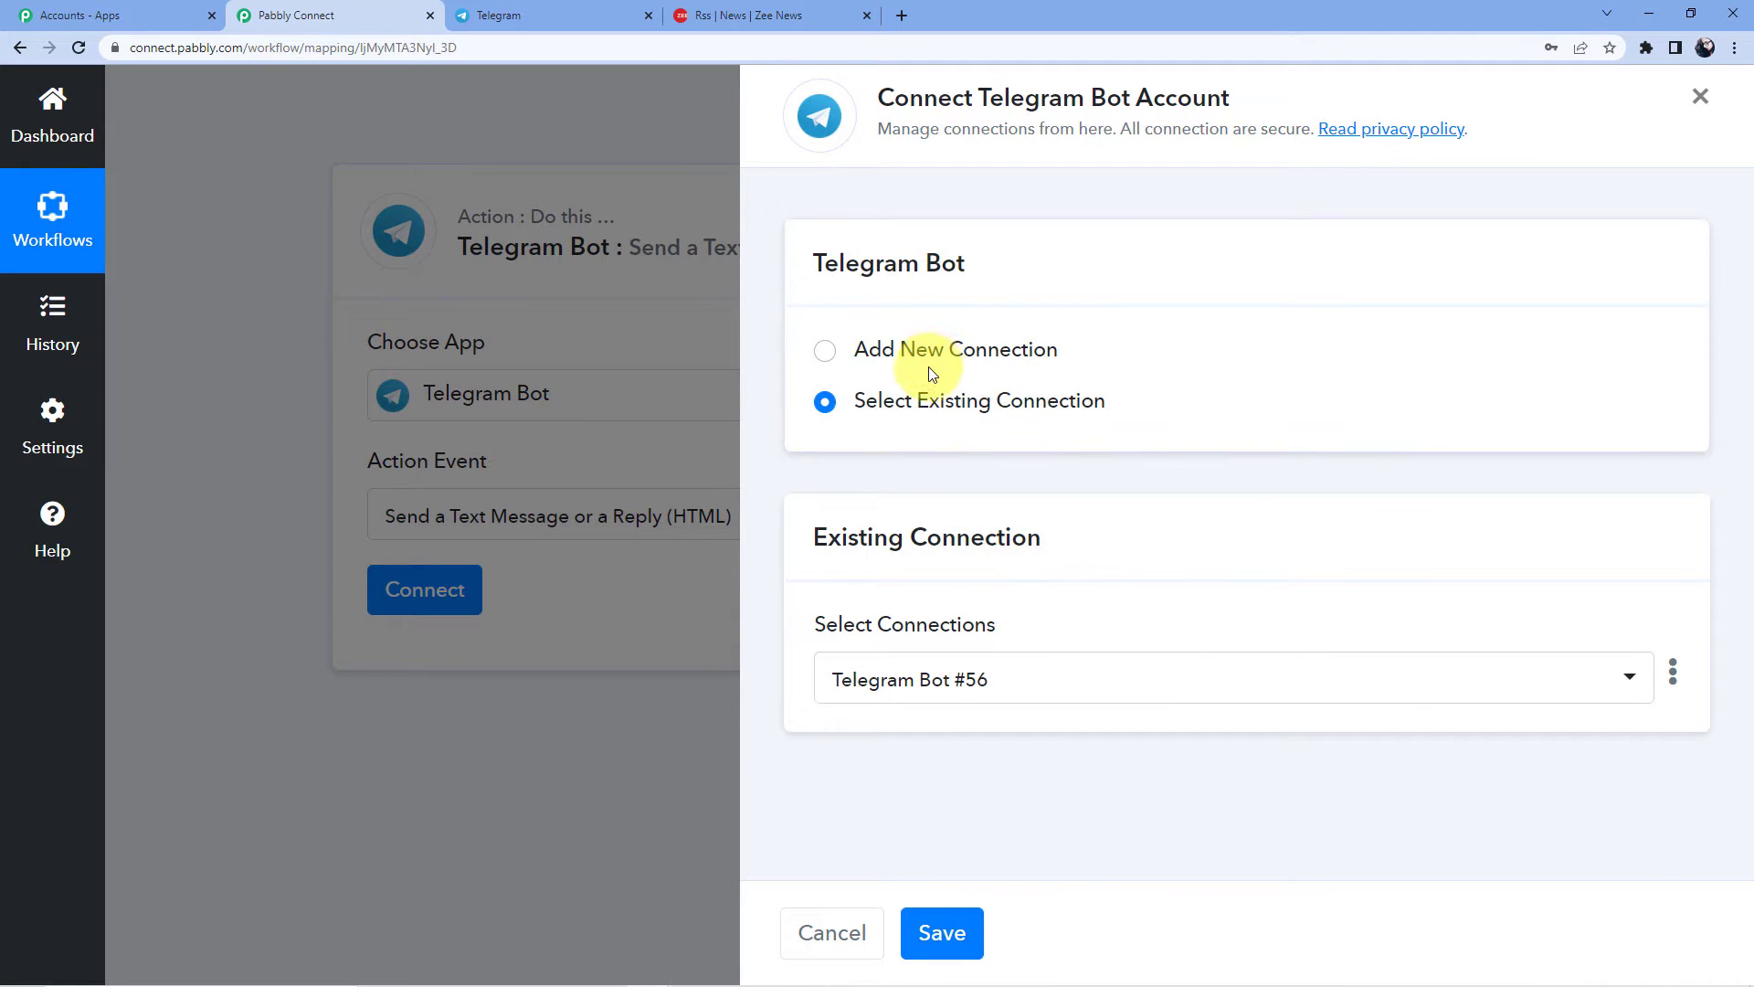
pyautogui.click(946, 345)
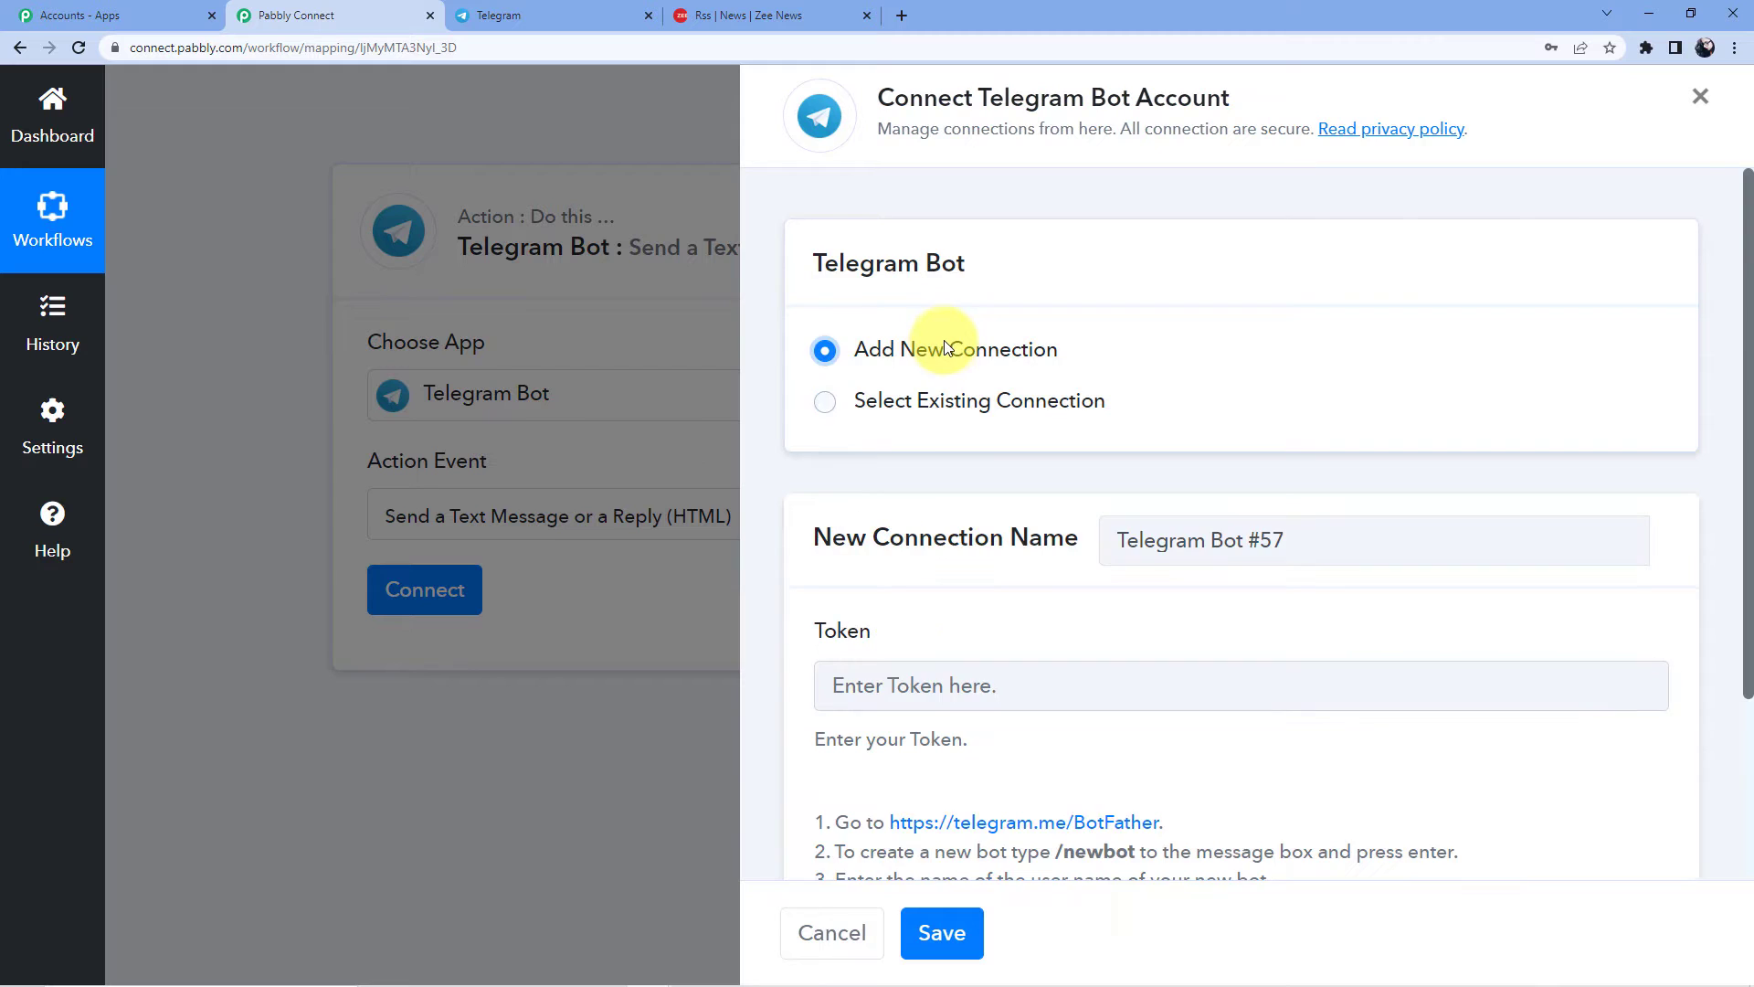
pyautogui.scroll(-3, 960, 365)
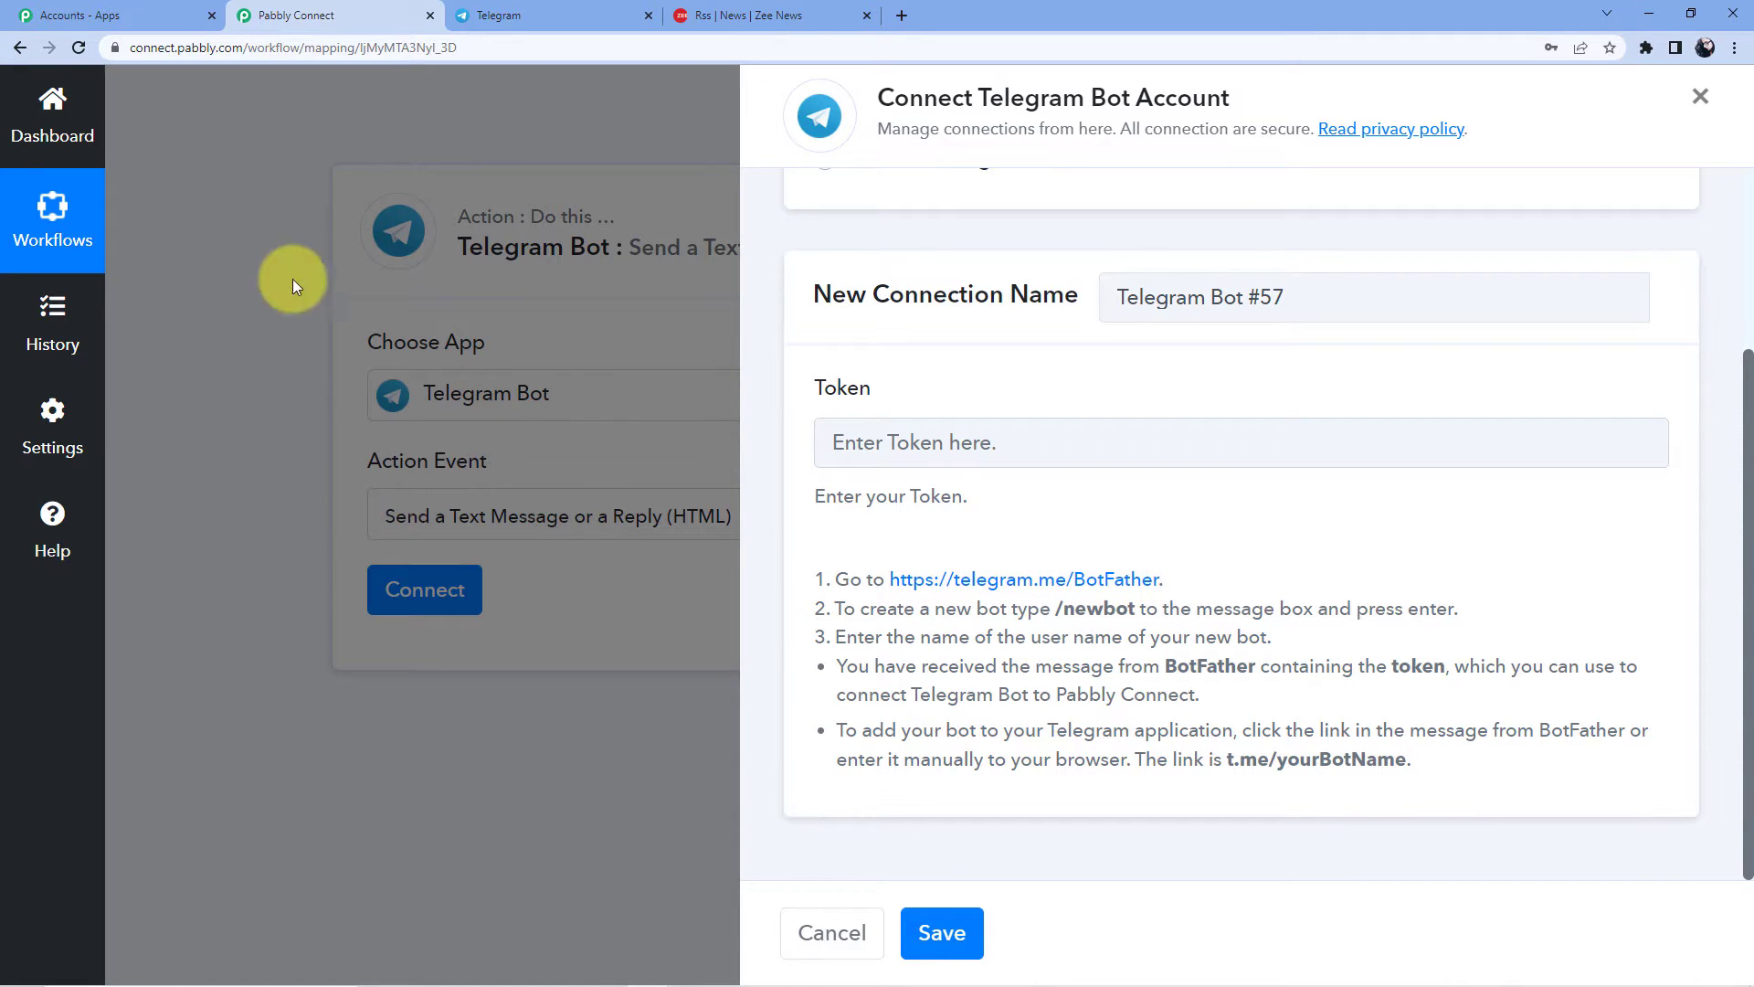
pyautogui.moveTo(836, 576); pyautogui.dragTo(1456, 752)
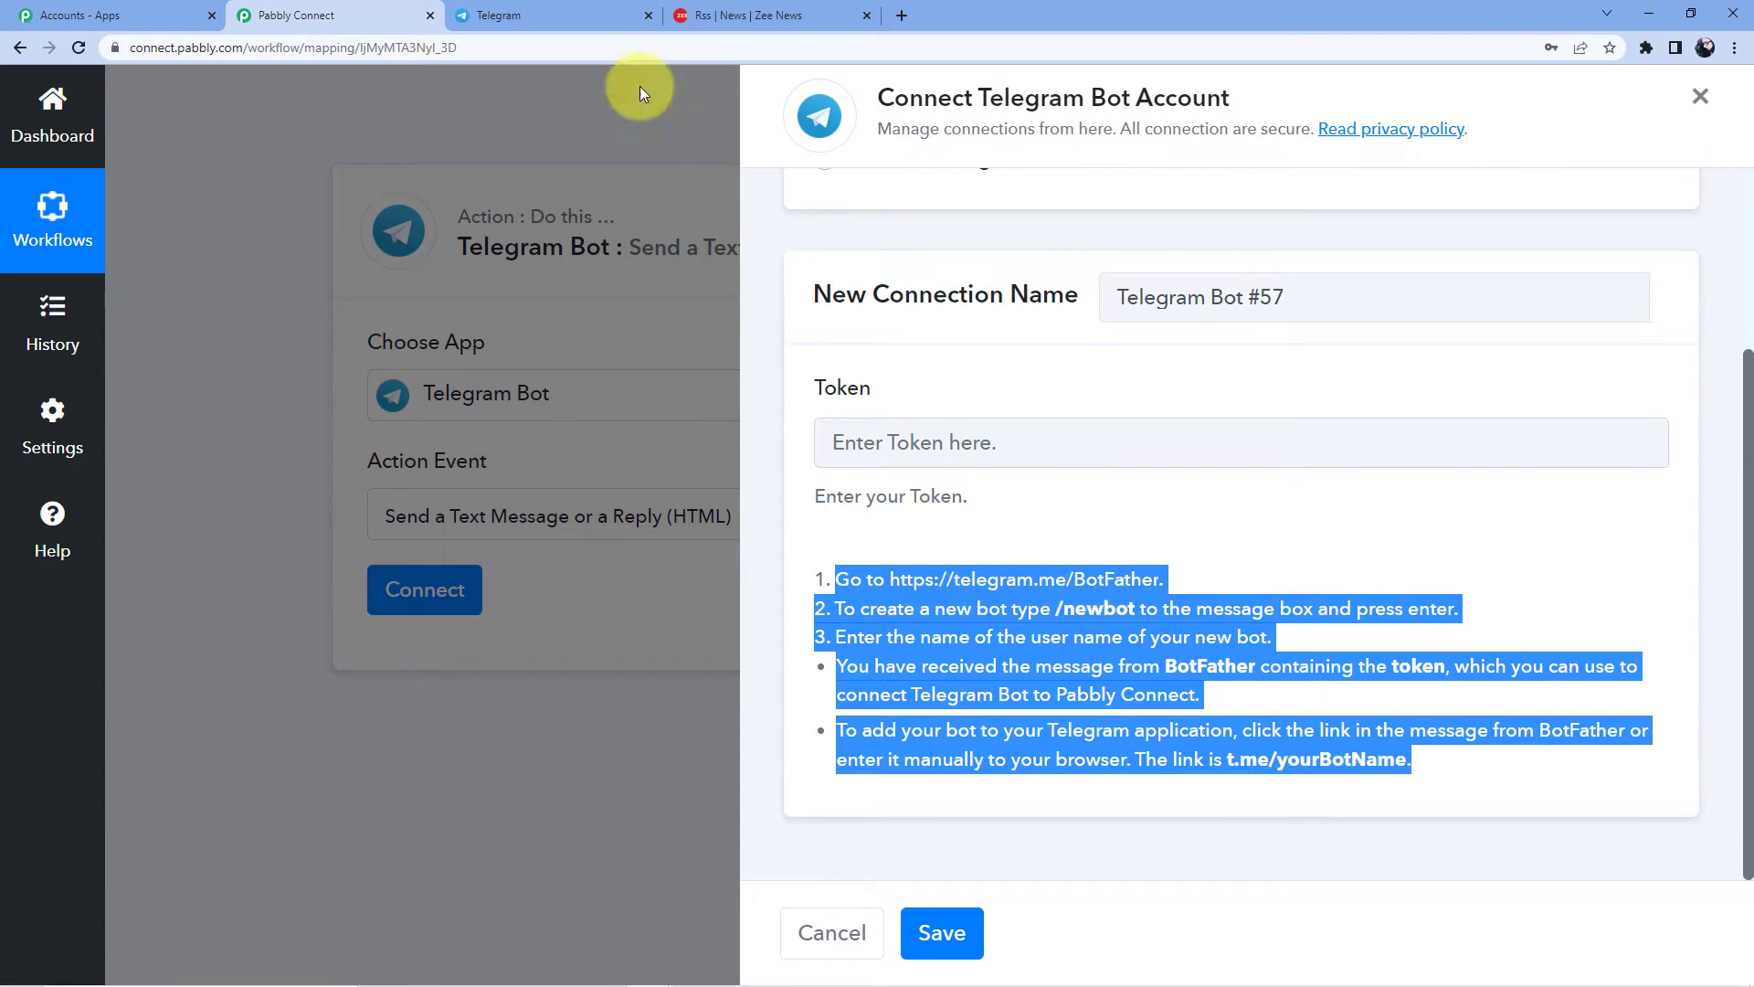
pyautogui.click(517, 9)
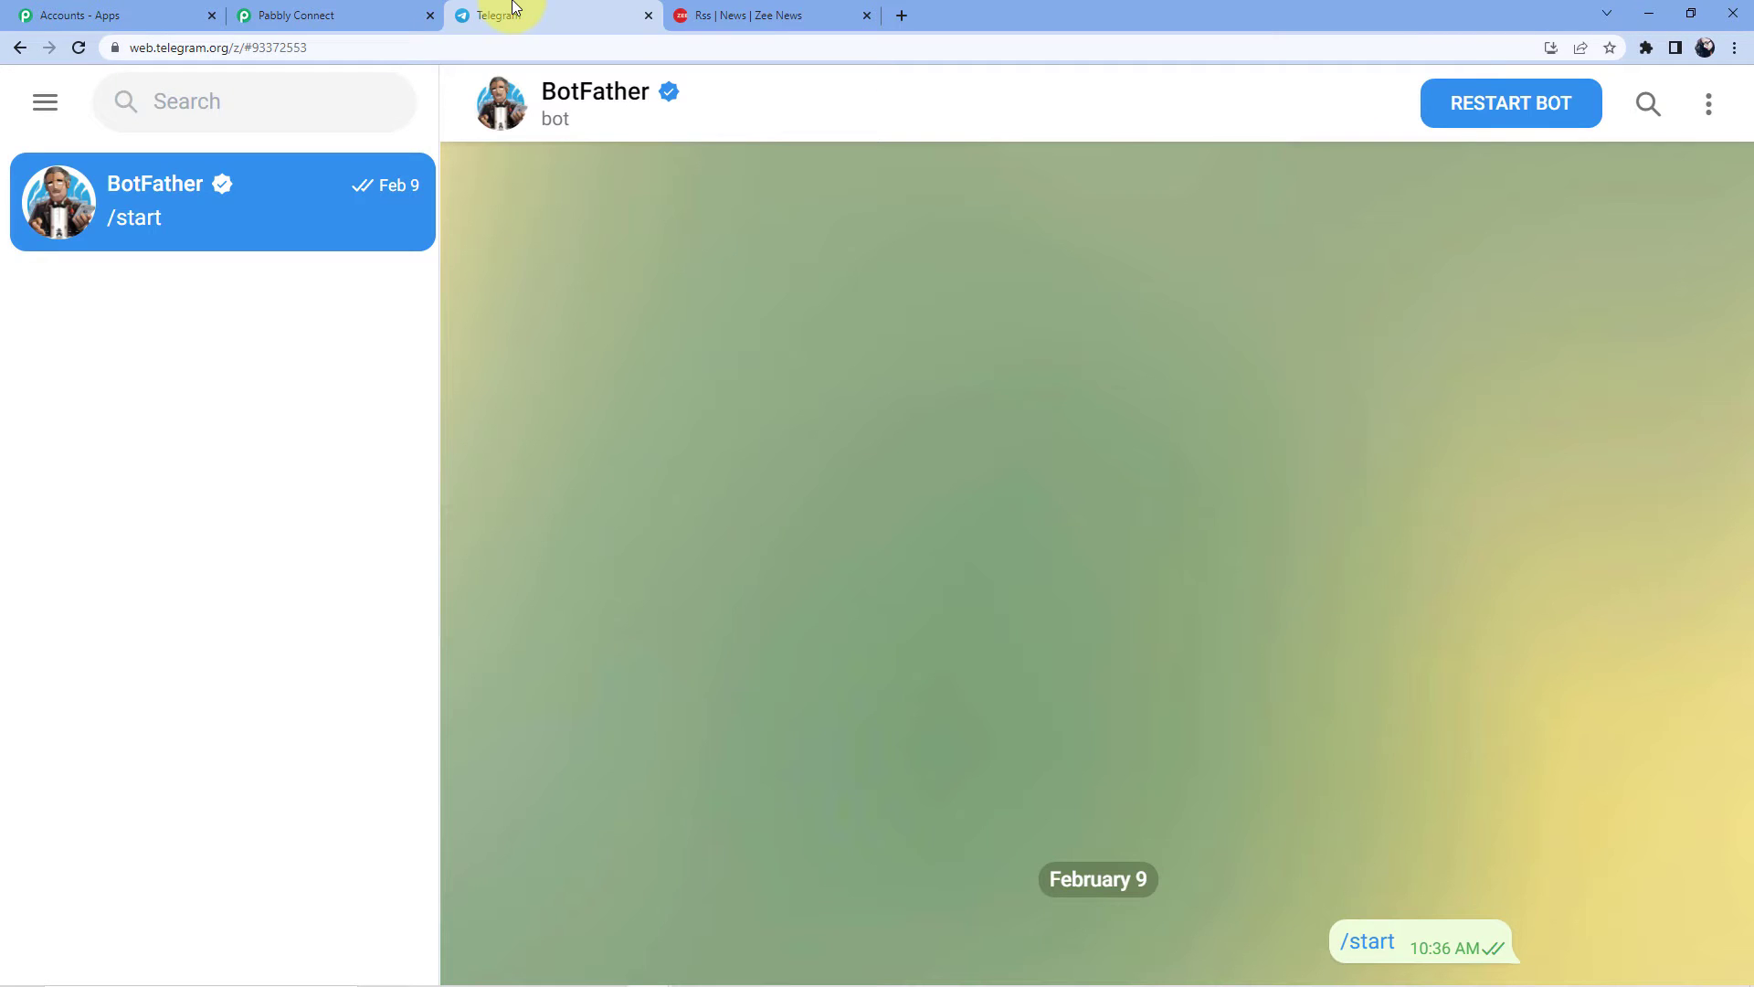
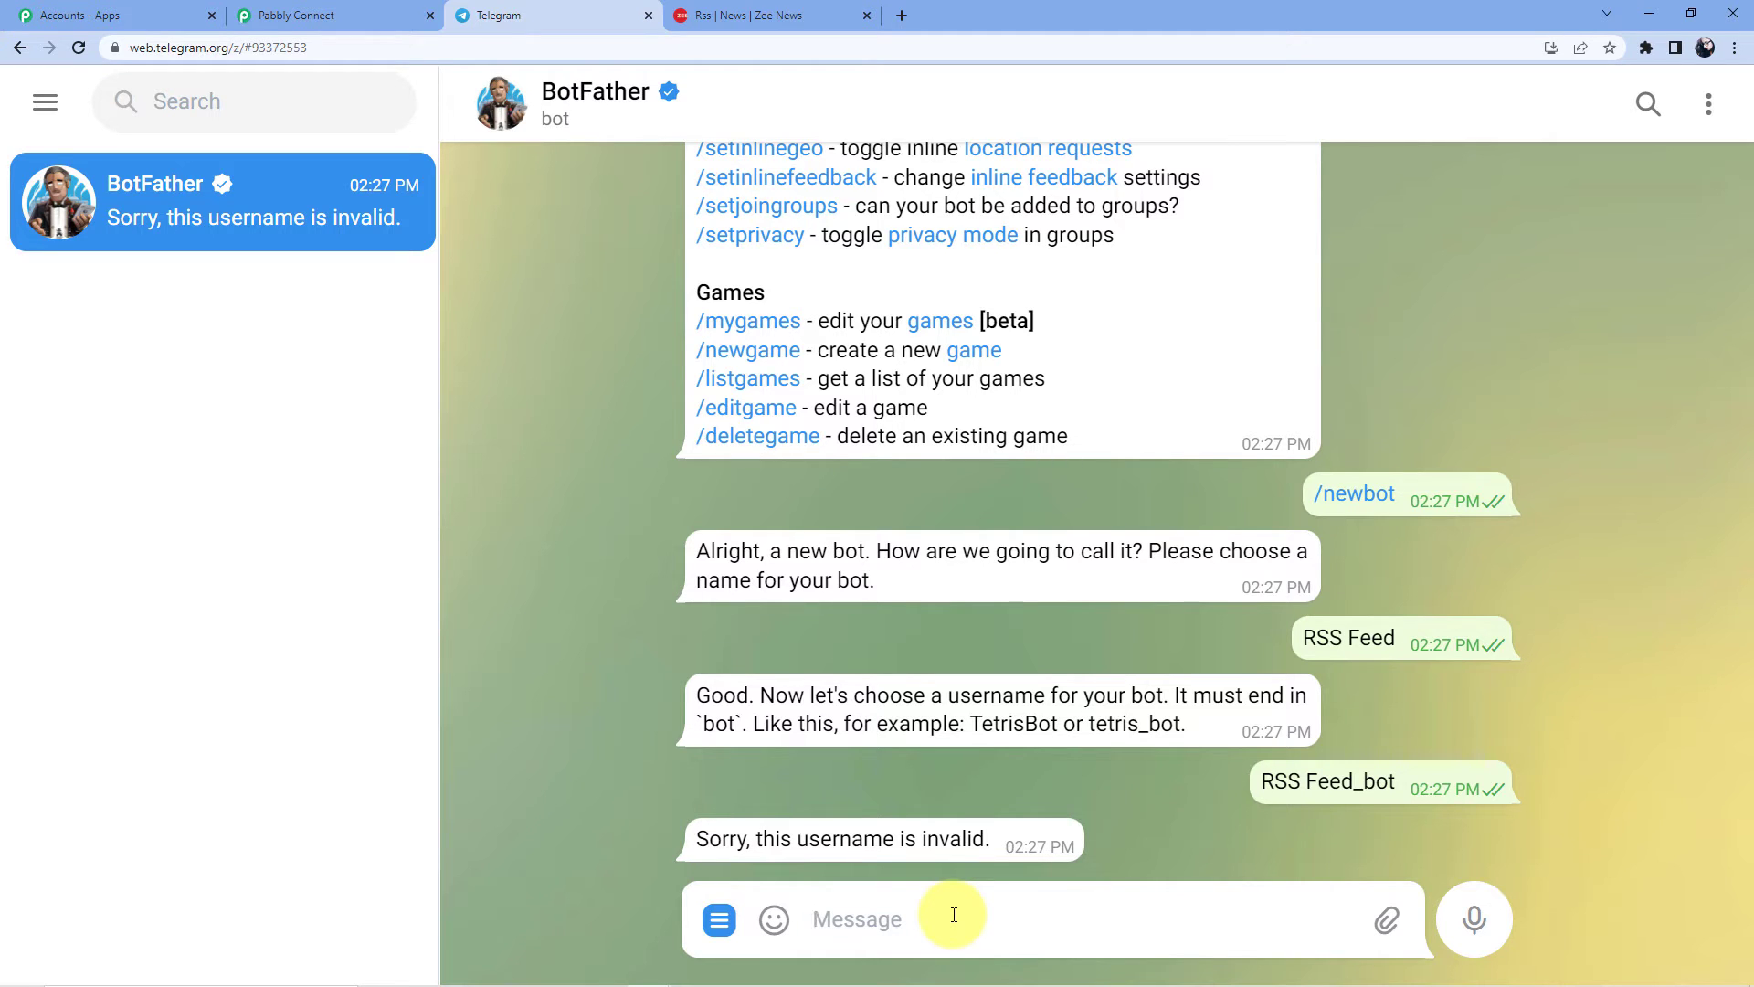
# Try to register RSSFeed_bot as the new bot's username with BotFather
pyautogui.write('RSS FEE')
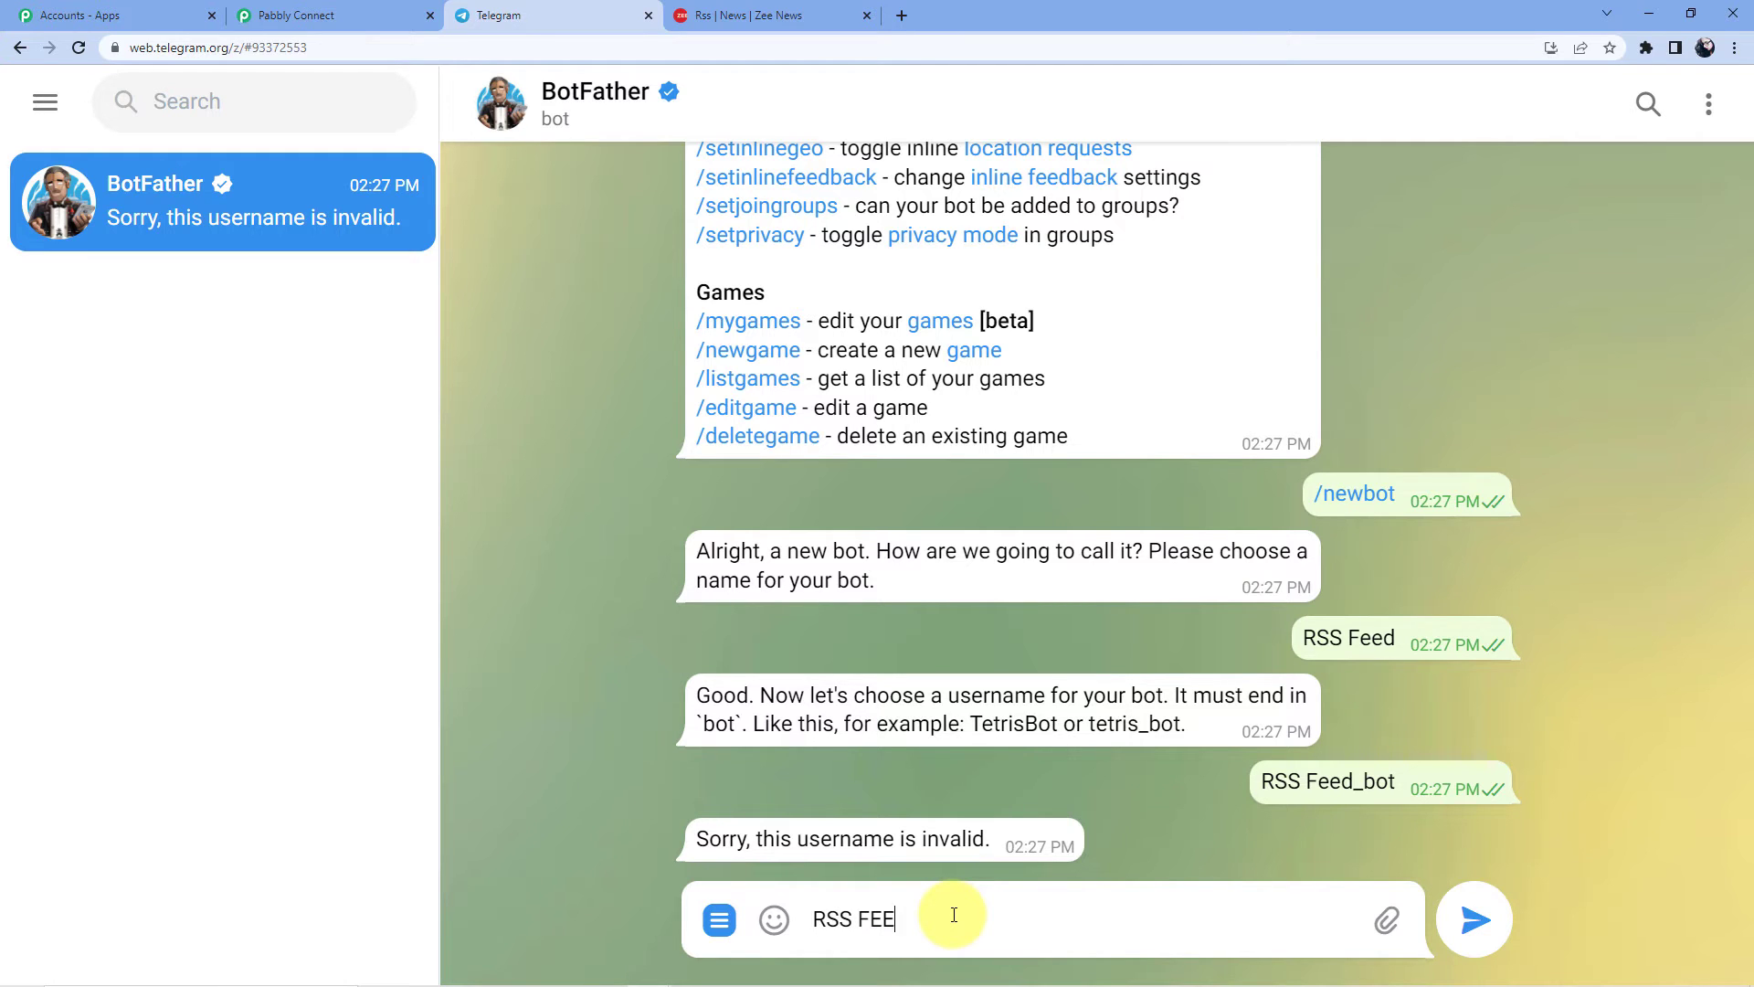
pyautogui.press('BackSpace')
pyautogui.press('BackSpace')
pyautogui.press('BackSpace')
pyautogui.write('Feed_bo')
pyautogui.press('BackSpace')
pyautogui.write('ot')
pyautogui.press('Return')
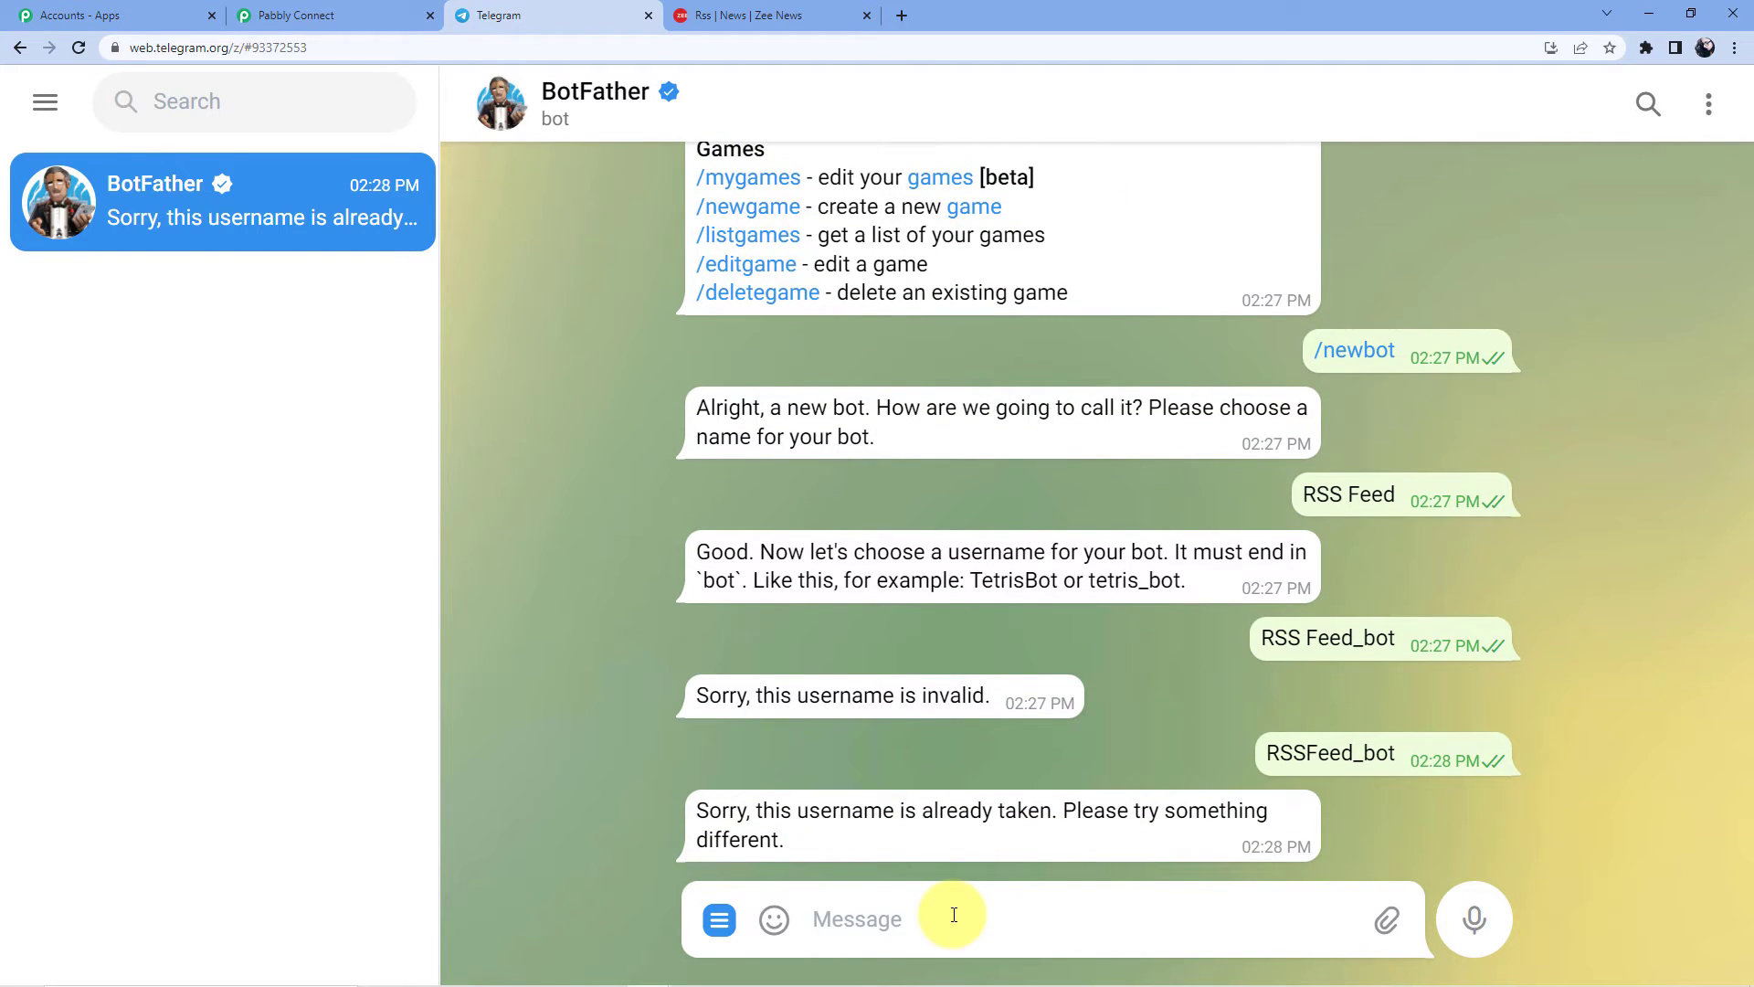
# Send BotFather RSSFeedautomation_bot as the new bot's username
pyautogui.write('RS')
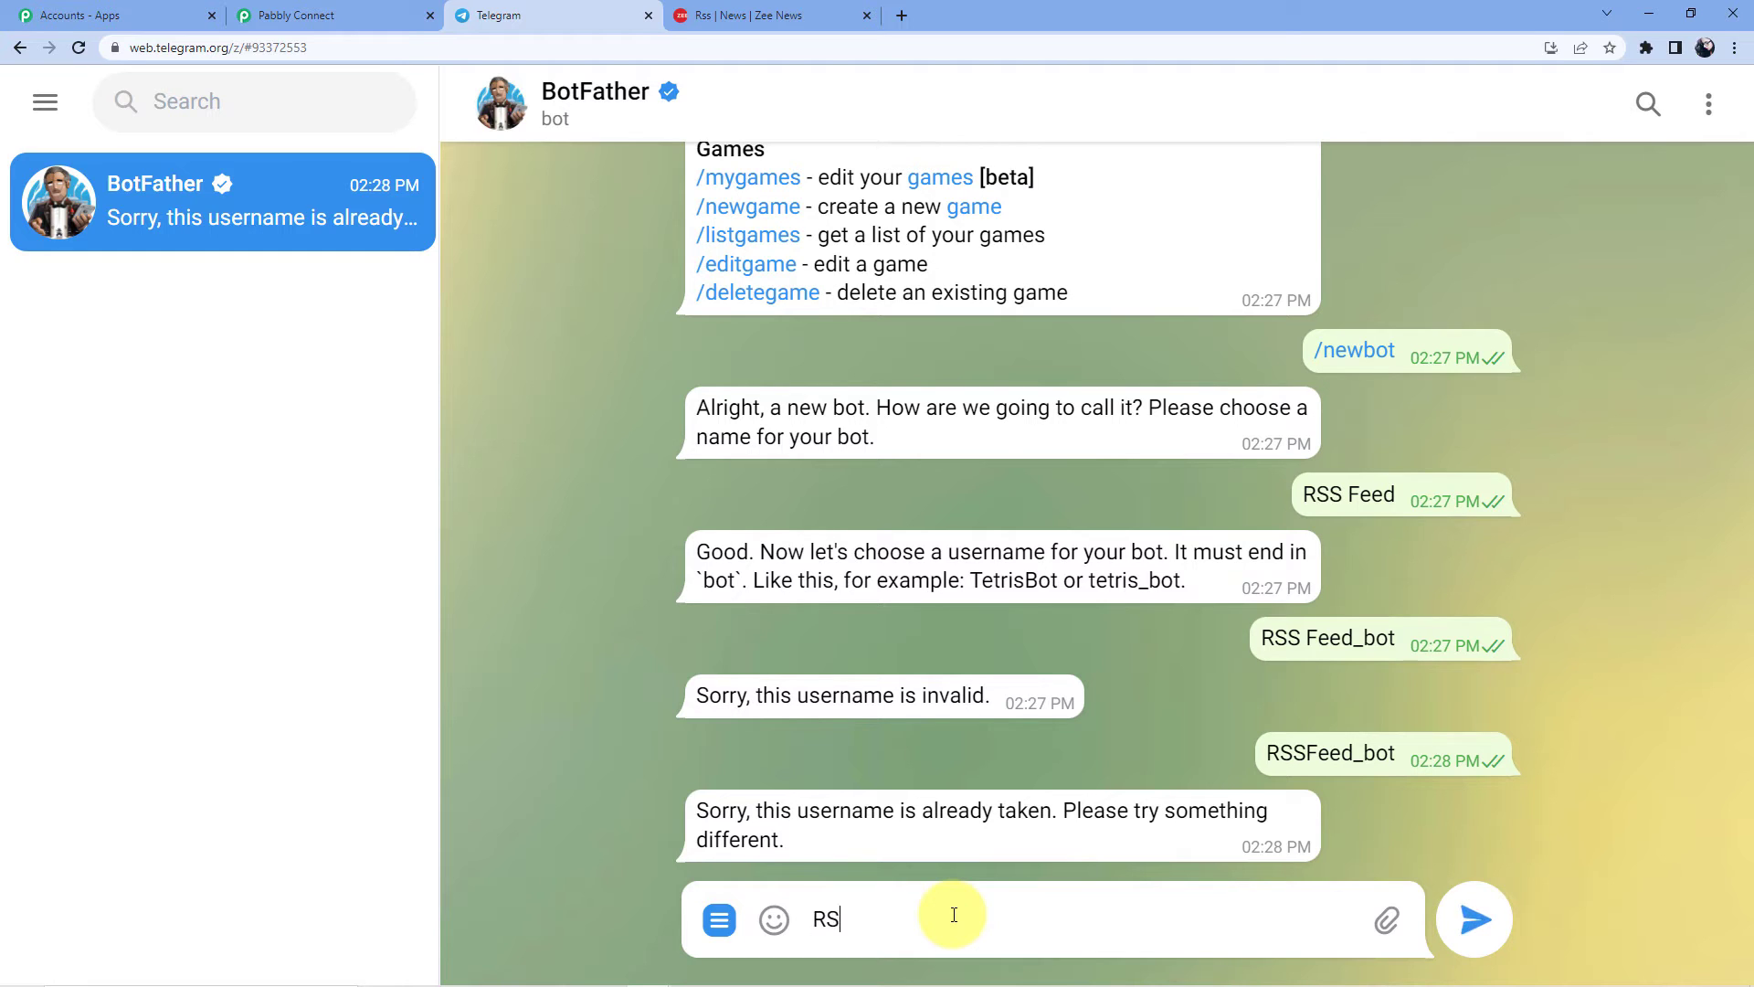
pyautogui.write('SFeedautomat')
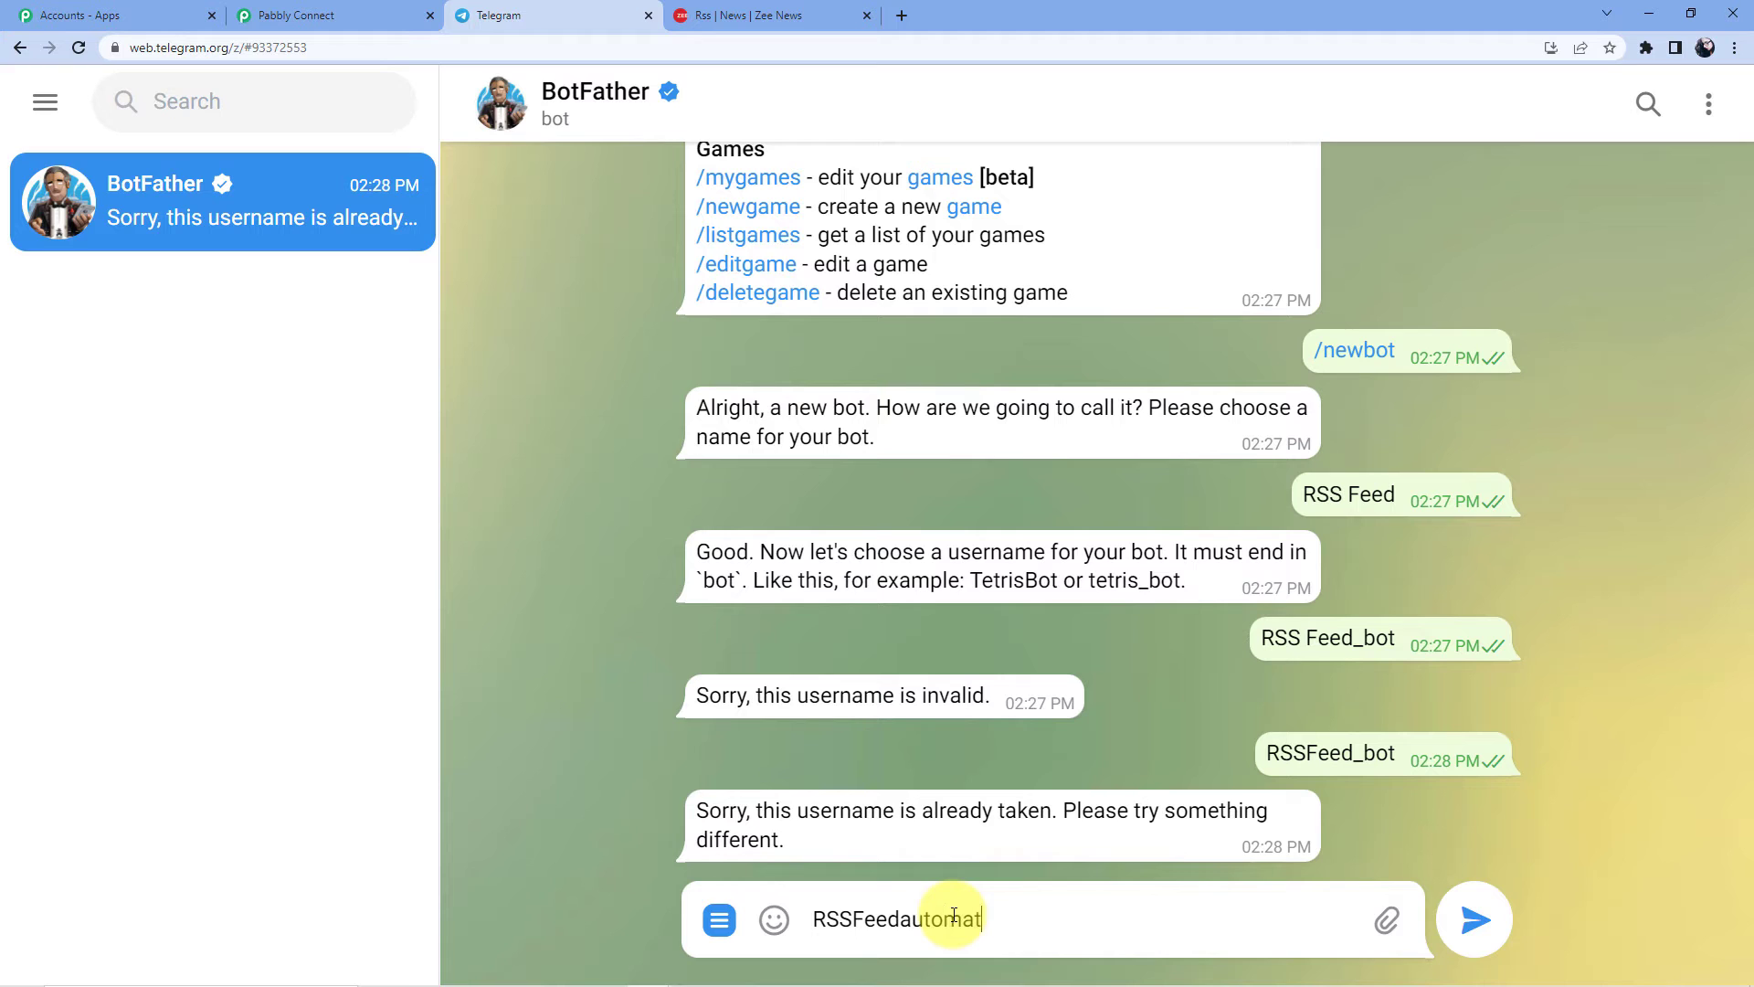
pyautogui.write('ion_bot')
pyautogui.press('Return')
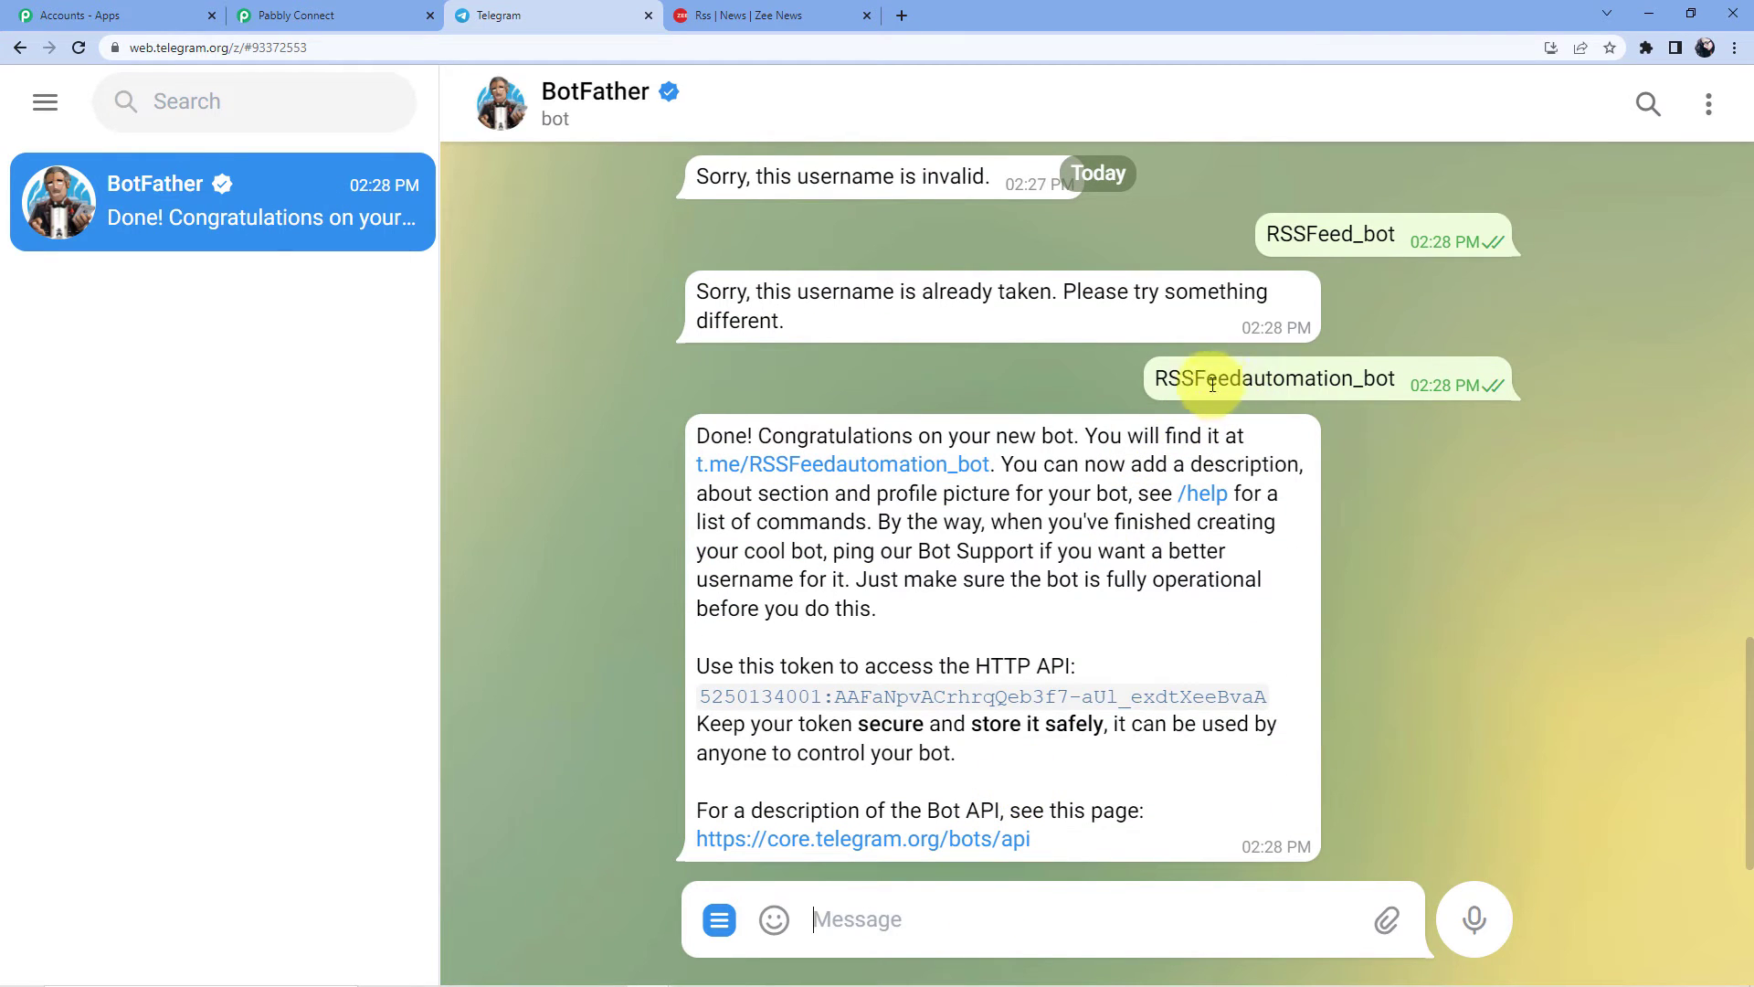
# Copy the bot username RSSFeedautomation_bot from the sent message in the BotFather chat
pyautogui.moveTo(1156, 377); pyautogui.dragTo(1396, 380)
pyautogui.rightClick(1387, 393)
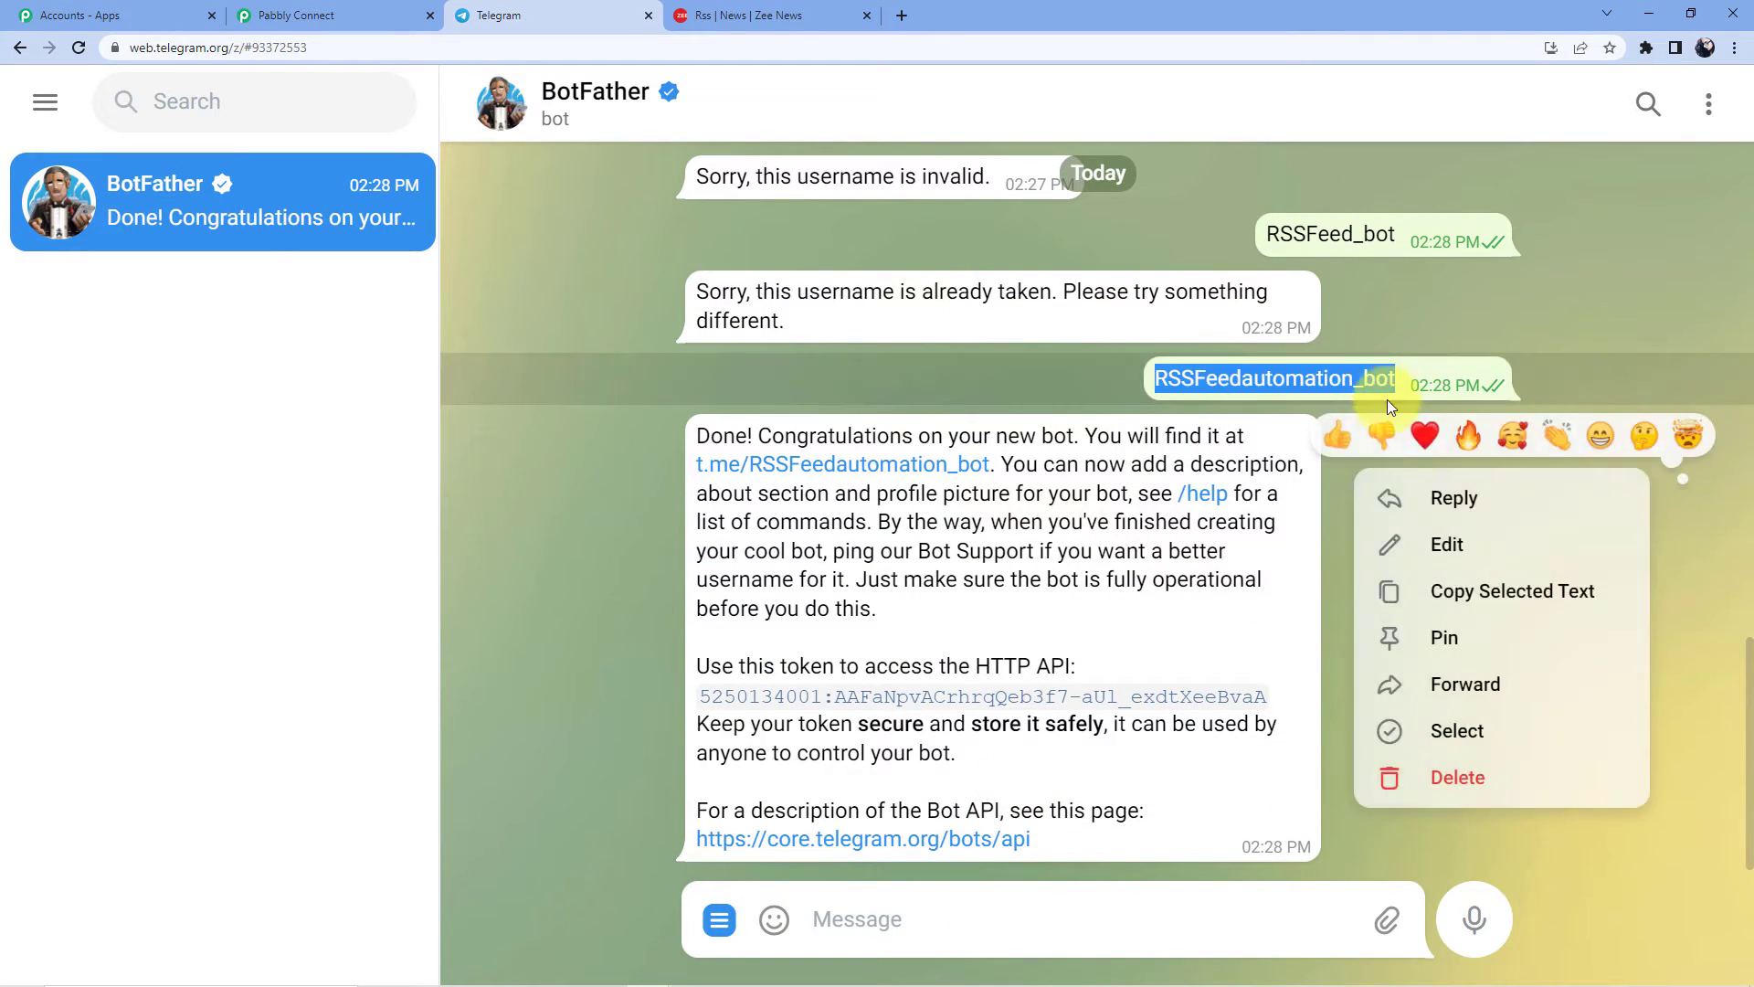
pyautogui.click(1410, 591)
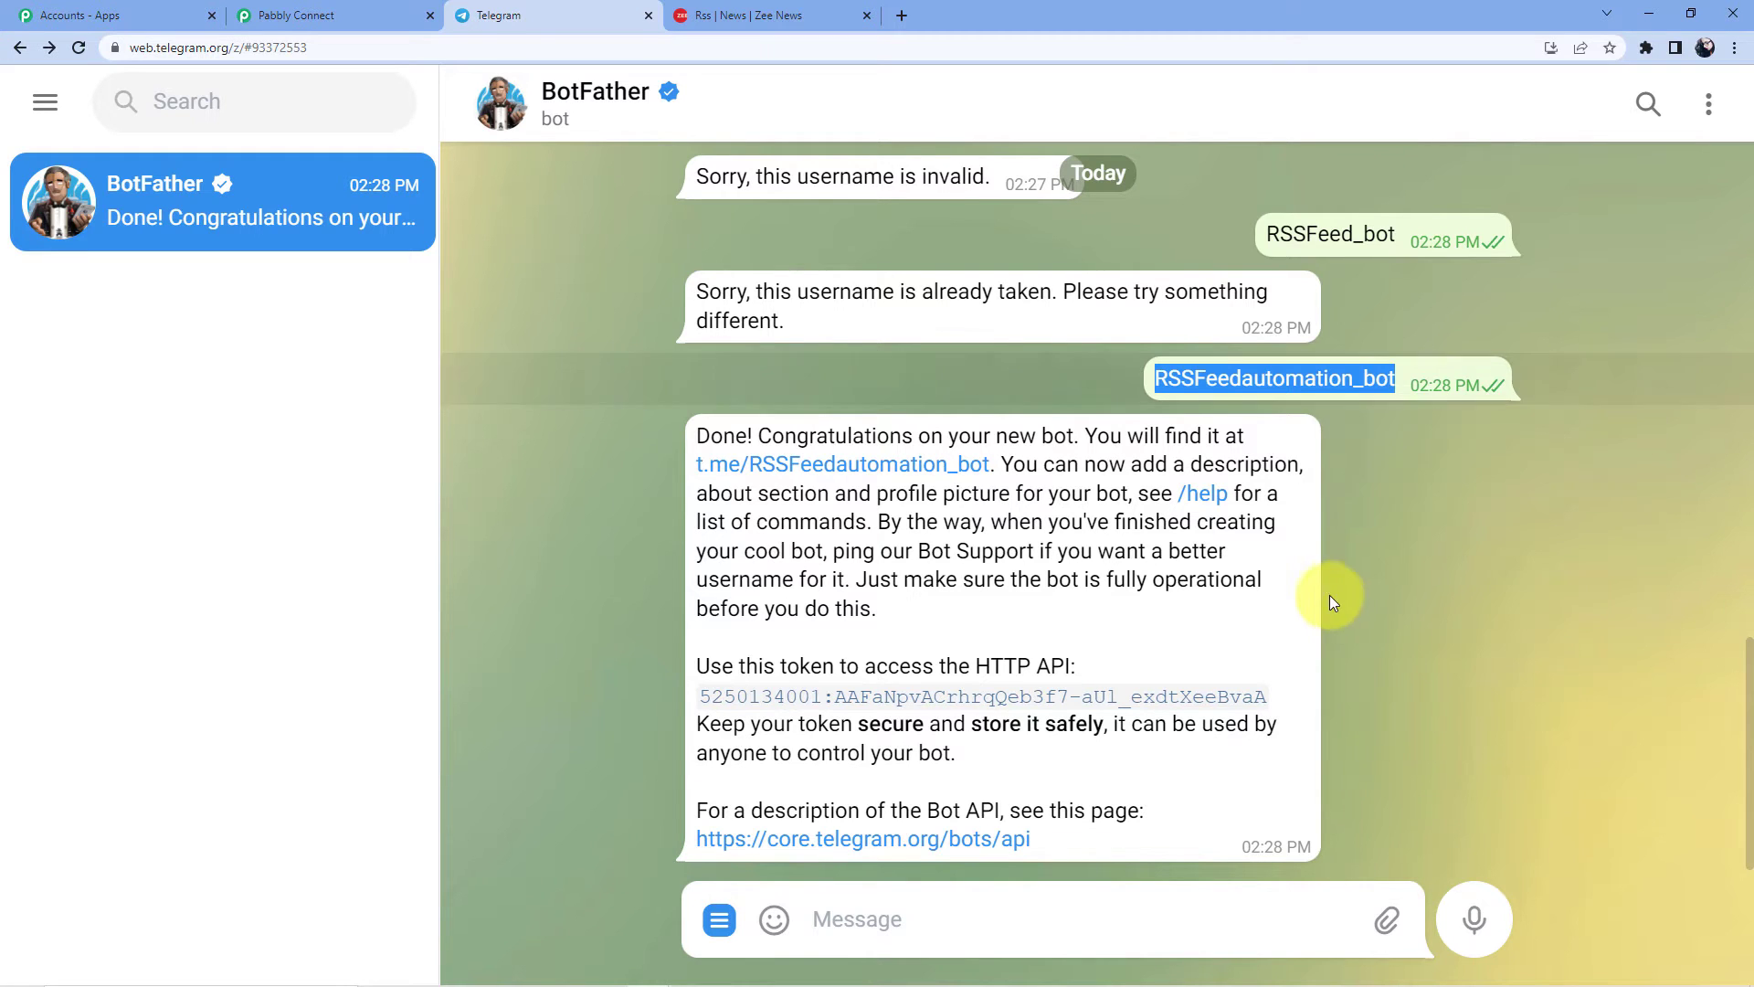
pyautogui.click(1002, 603)
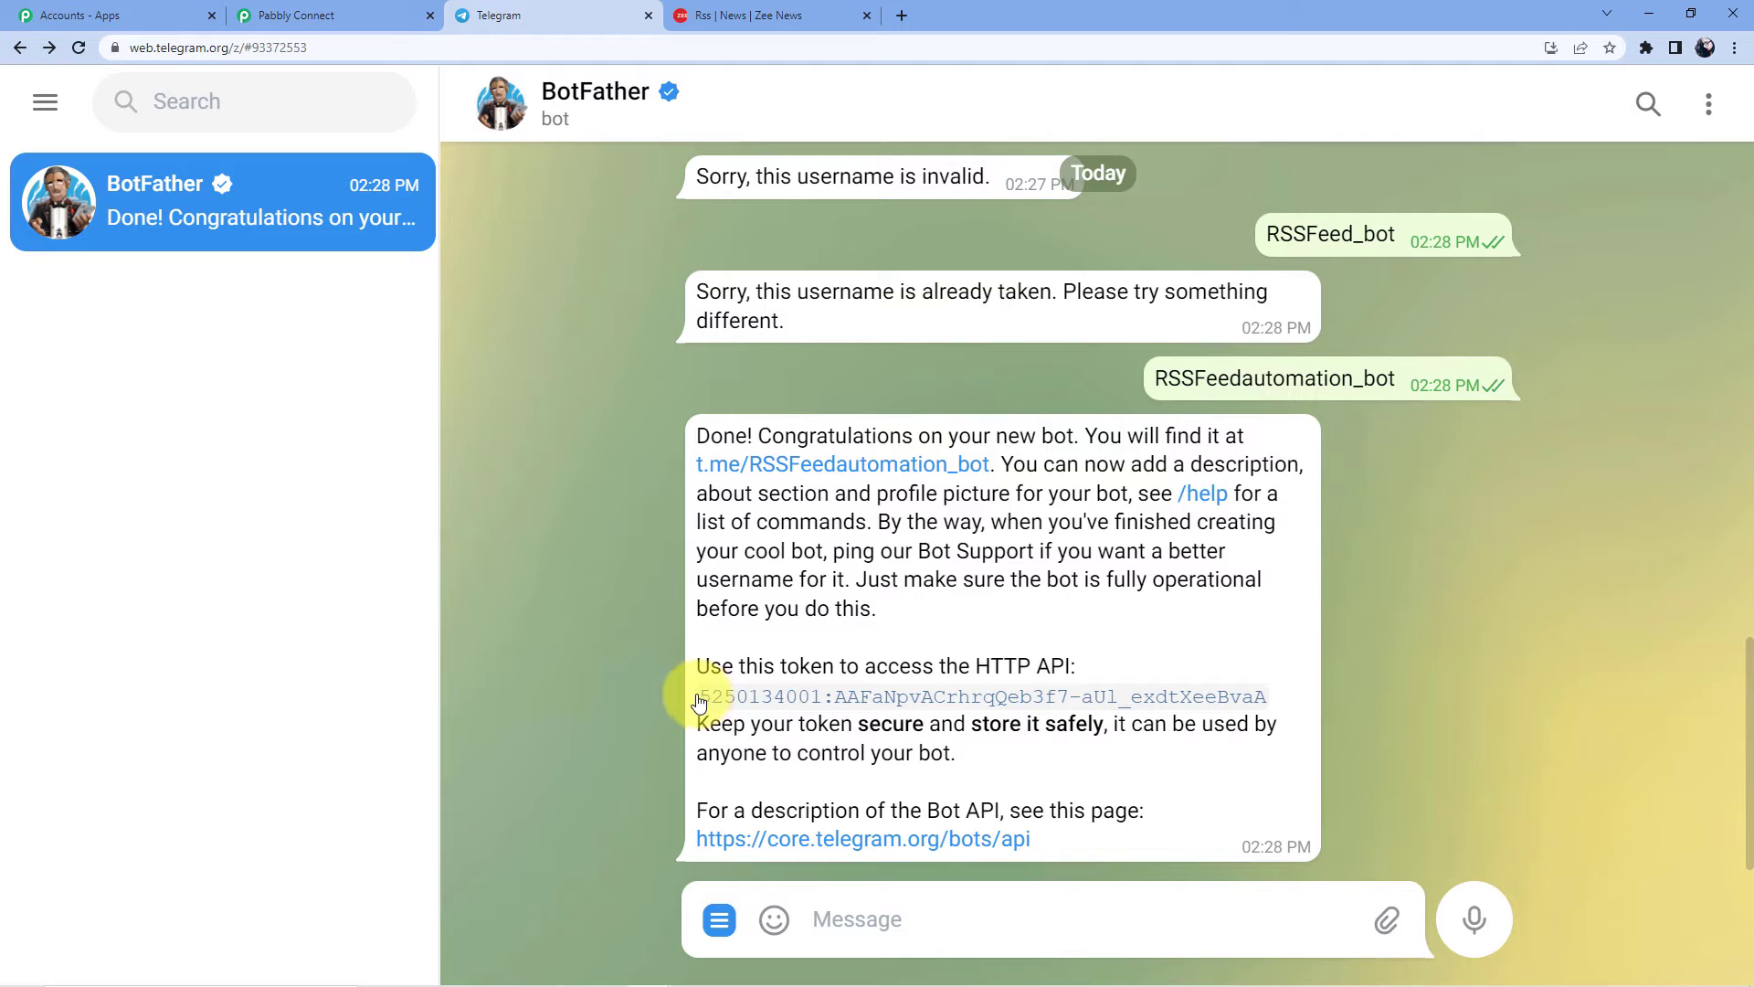
# Copy the new bot's HTTP API token from BotFather's reply
pyautogui.moveTo(702, 706); pyautogui.dragTo(1270, 701)
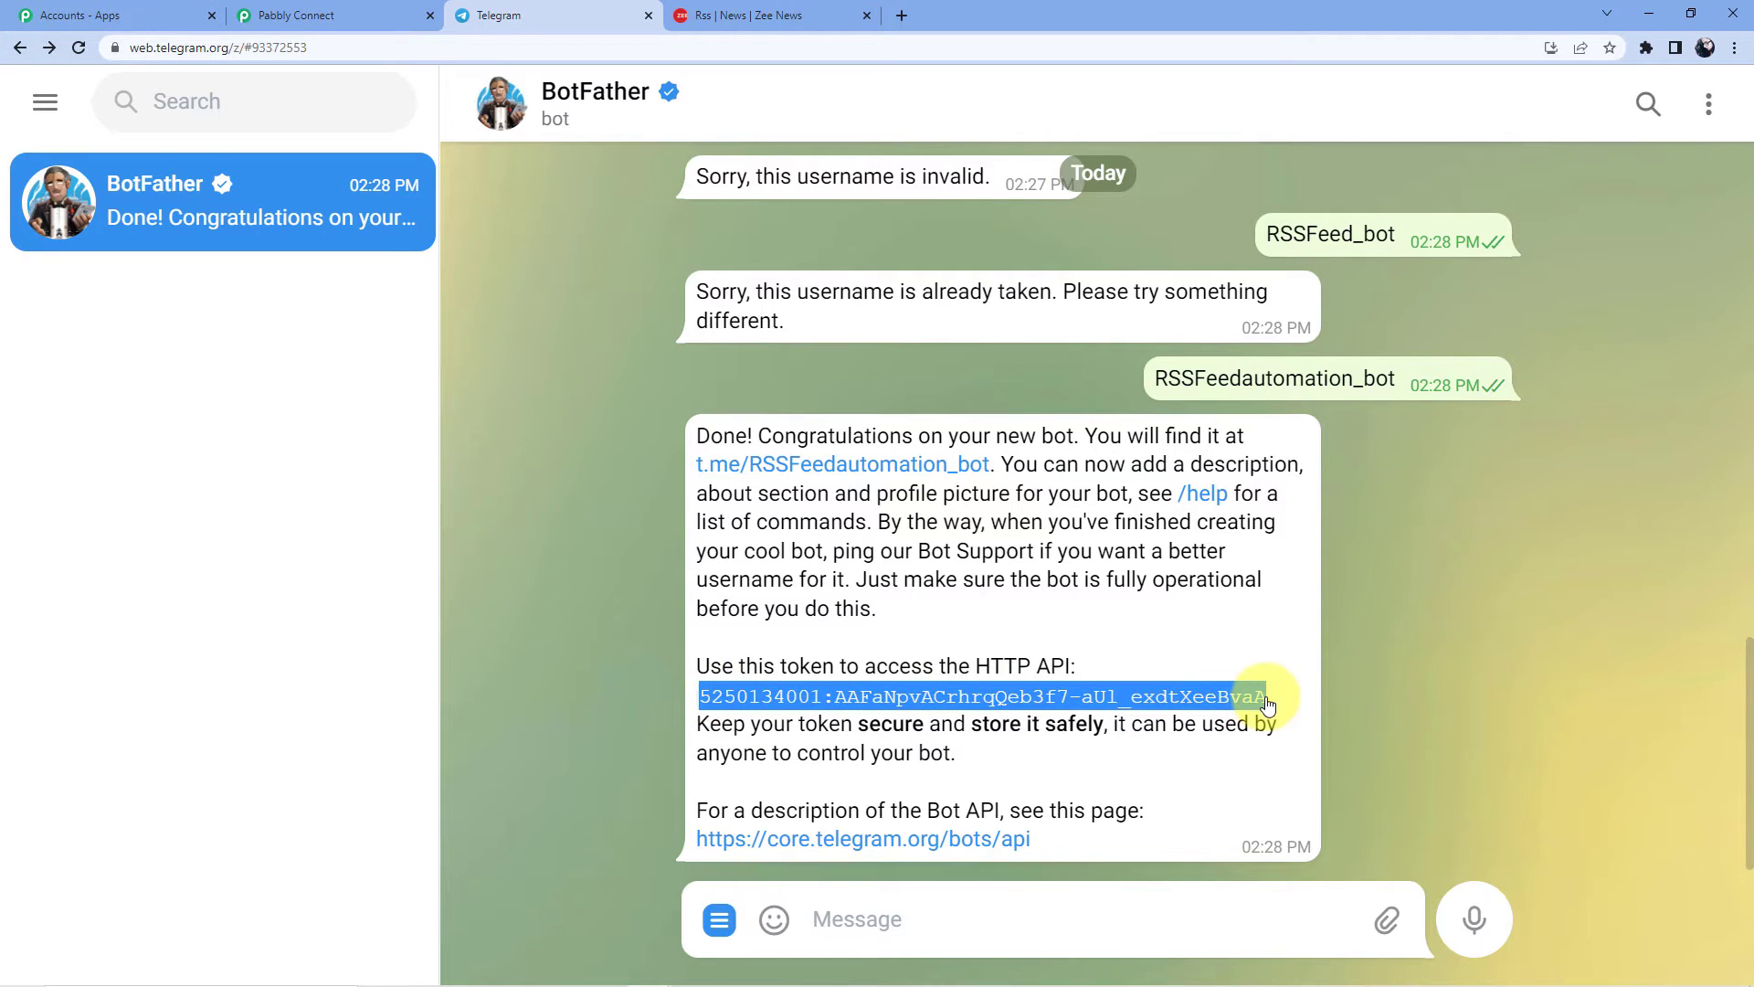
pyautogui.hotkey('ctrl', 'c')
pyautogui.rightClick(1270, 701)
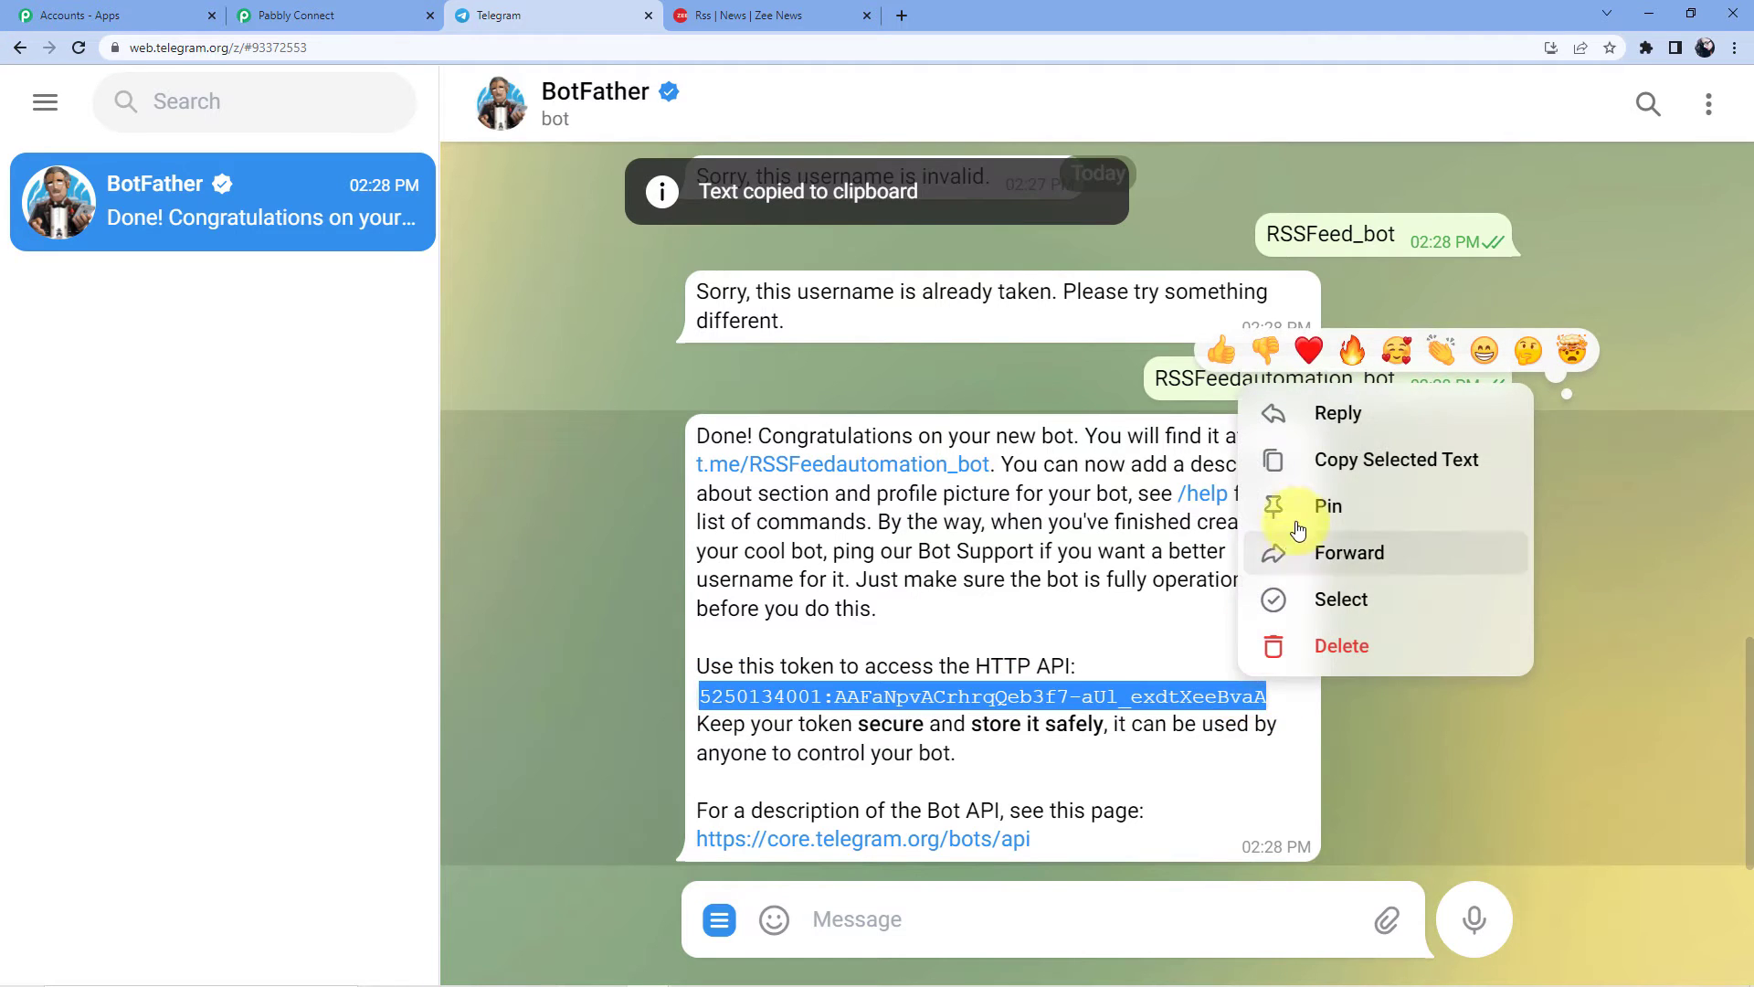
pyautogui.click(1352, 459)
# Switch to Pabbly Connect, paste the bot's API token into the new Telegram Bot connection's Token field and save it
pyautogui.click(395, 9)
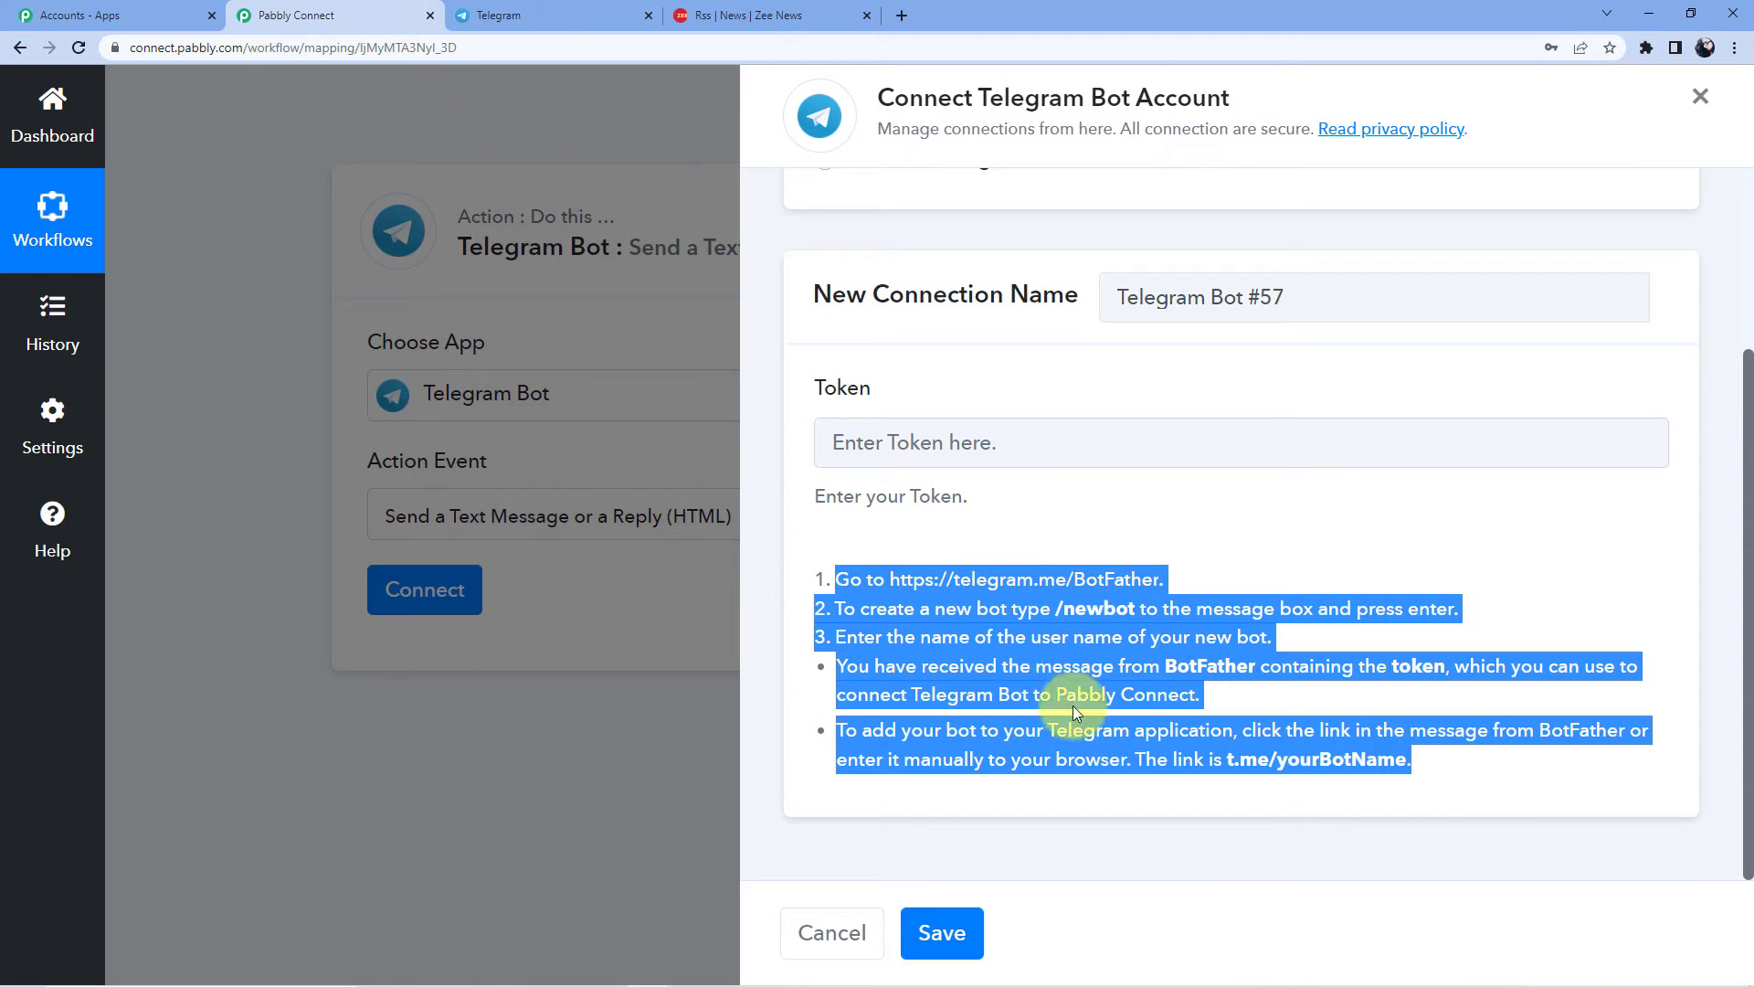
pyautogui.click(932, 441)
pyautogui.hotkey('ctrl', 'v')
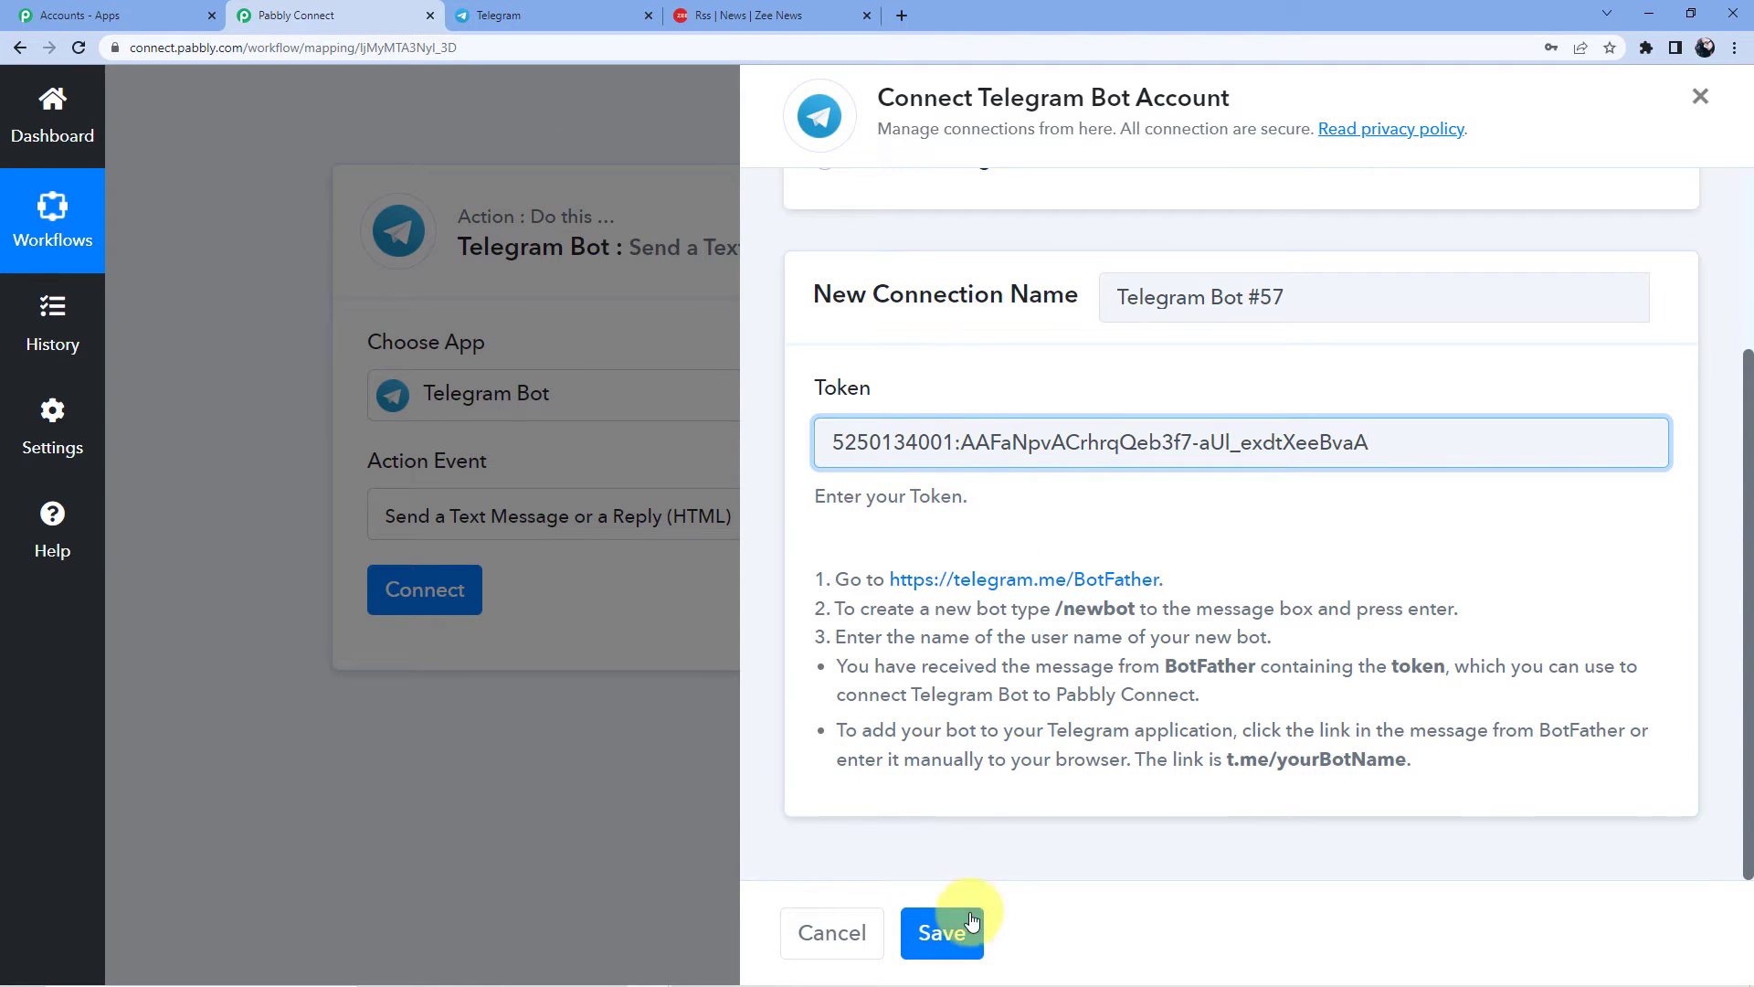
pyautogui.click(942, 932)
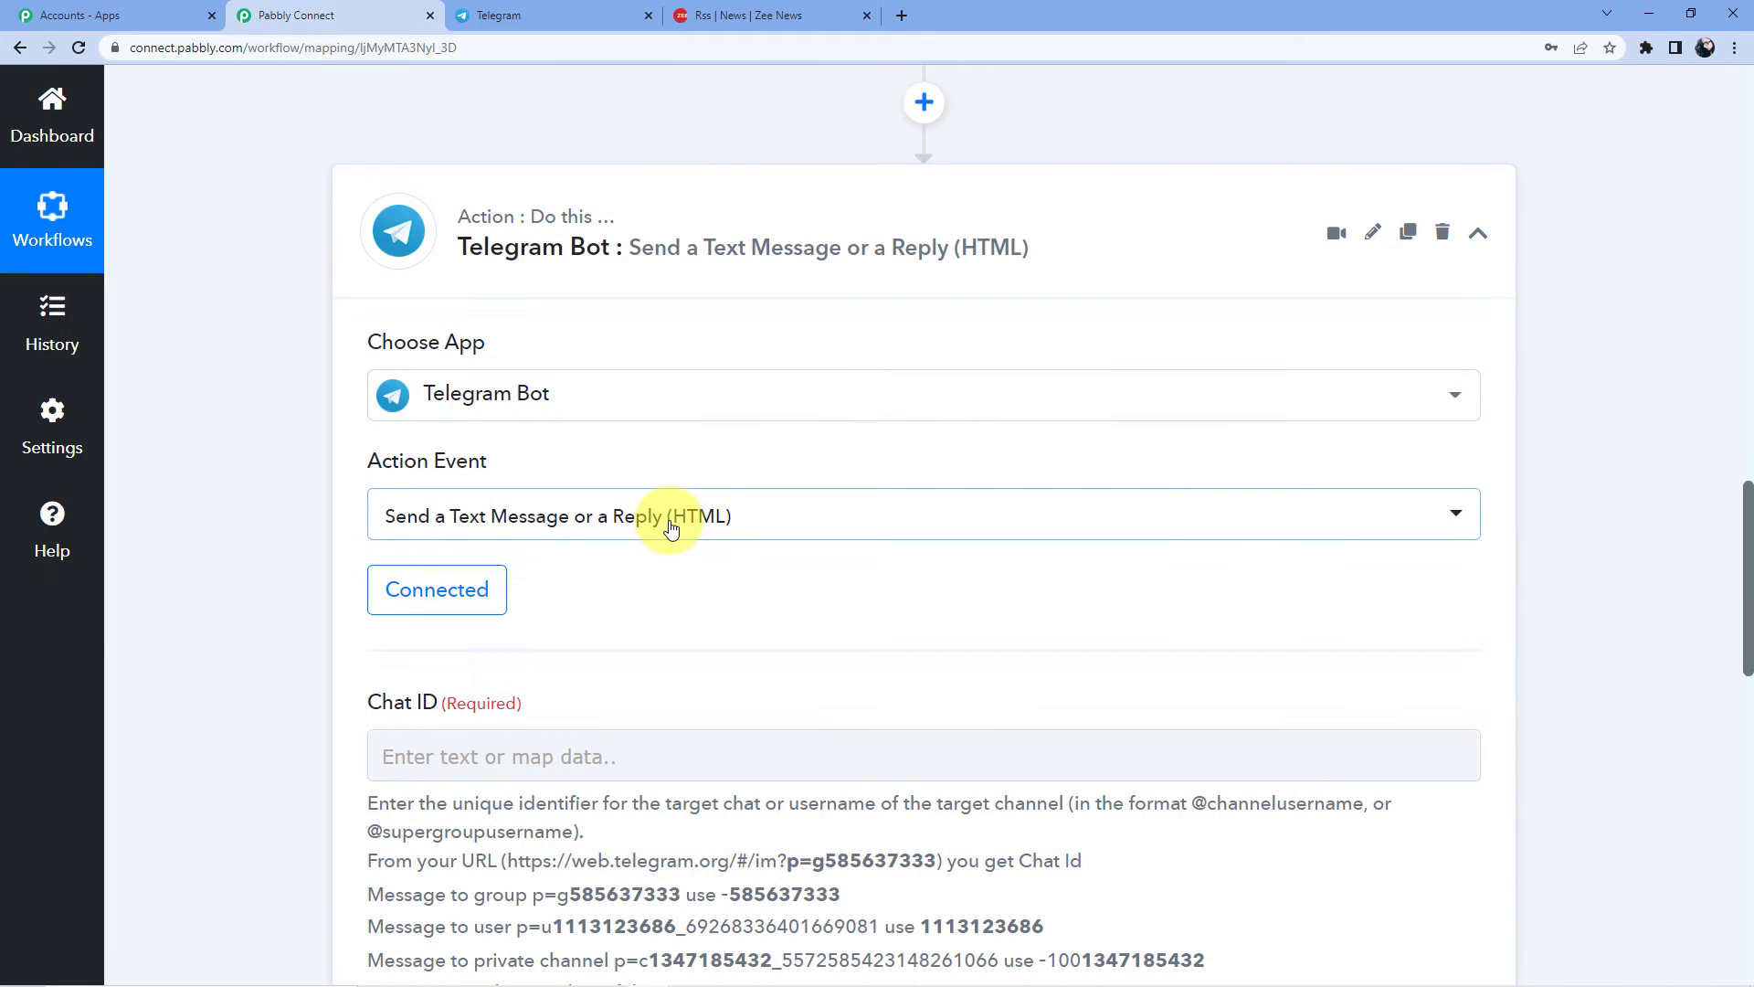
# Review the Telegram Bot action's fields, including Chat ID, Text Message and Disable Notifications, and the guidance for finding the Chat ID
pyautogui.scroll(-3, 689, 518)
pyautogui.scroll(-5, 411, 220)
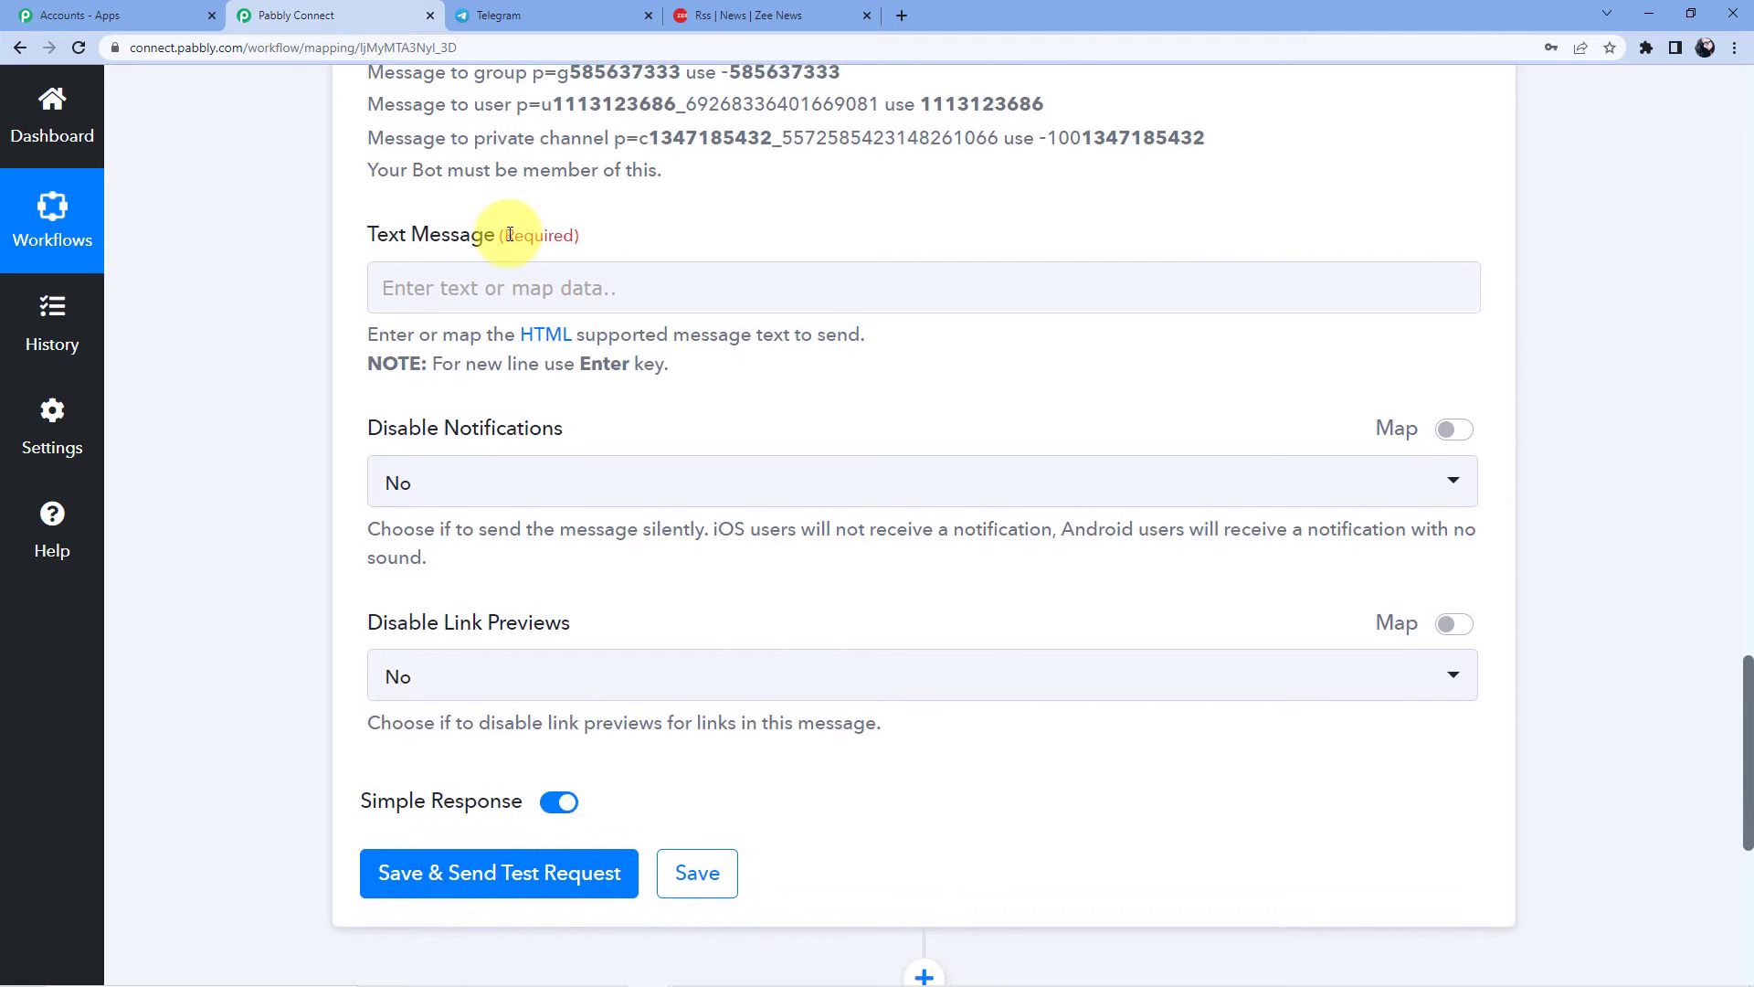
pyautogui.scroll(4, 484, 235)
pyautogui.scroll(2, 508, 233)
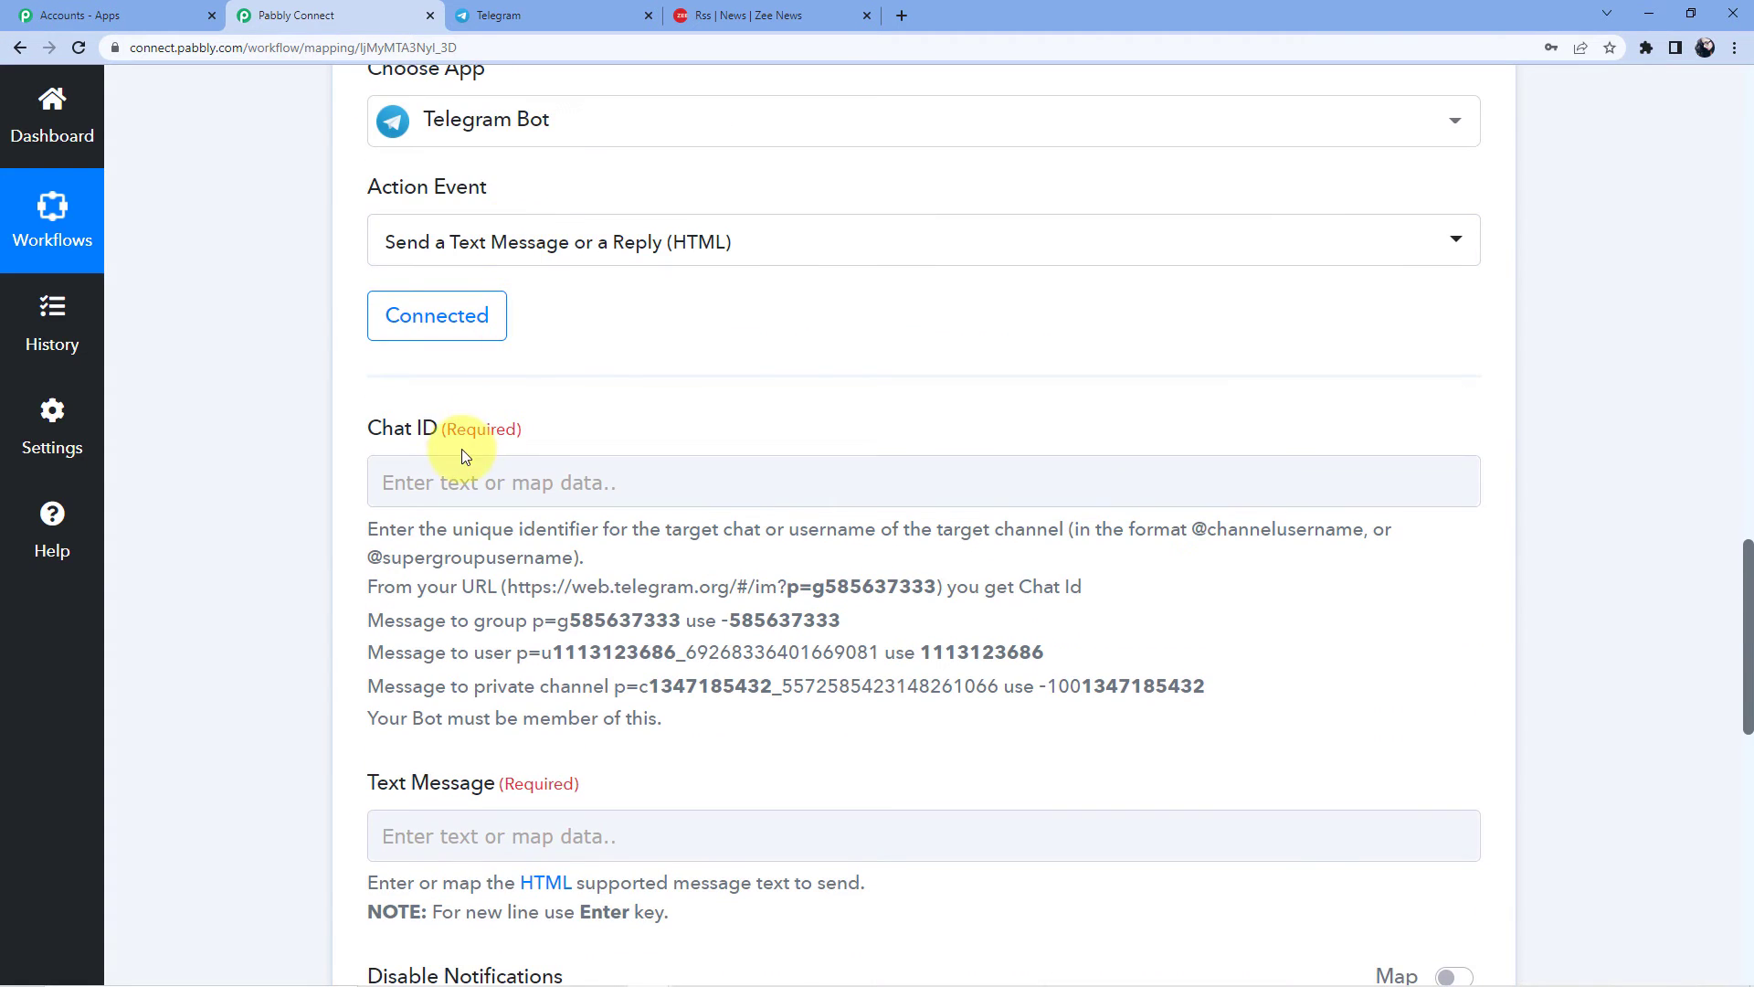
pyautogui.click(435, 487)
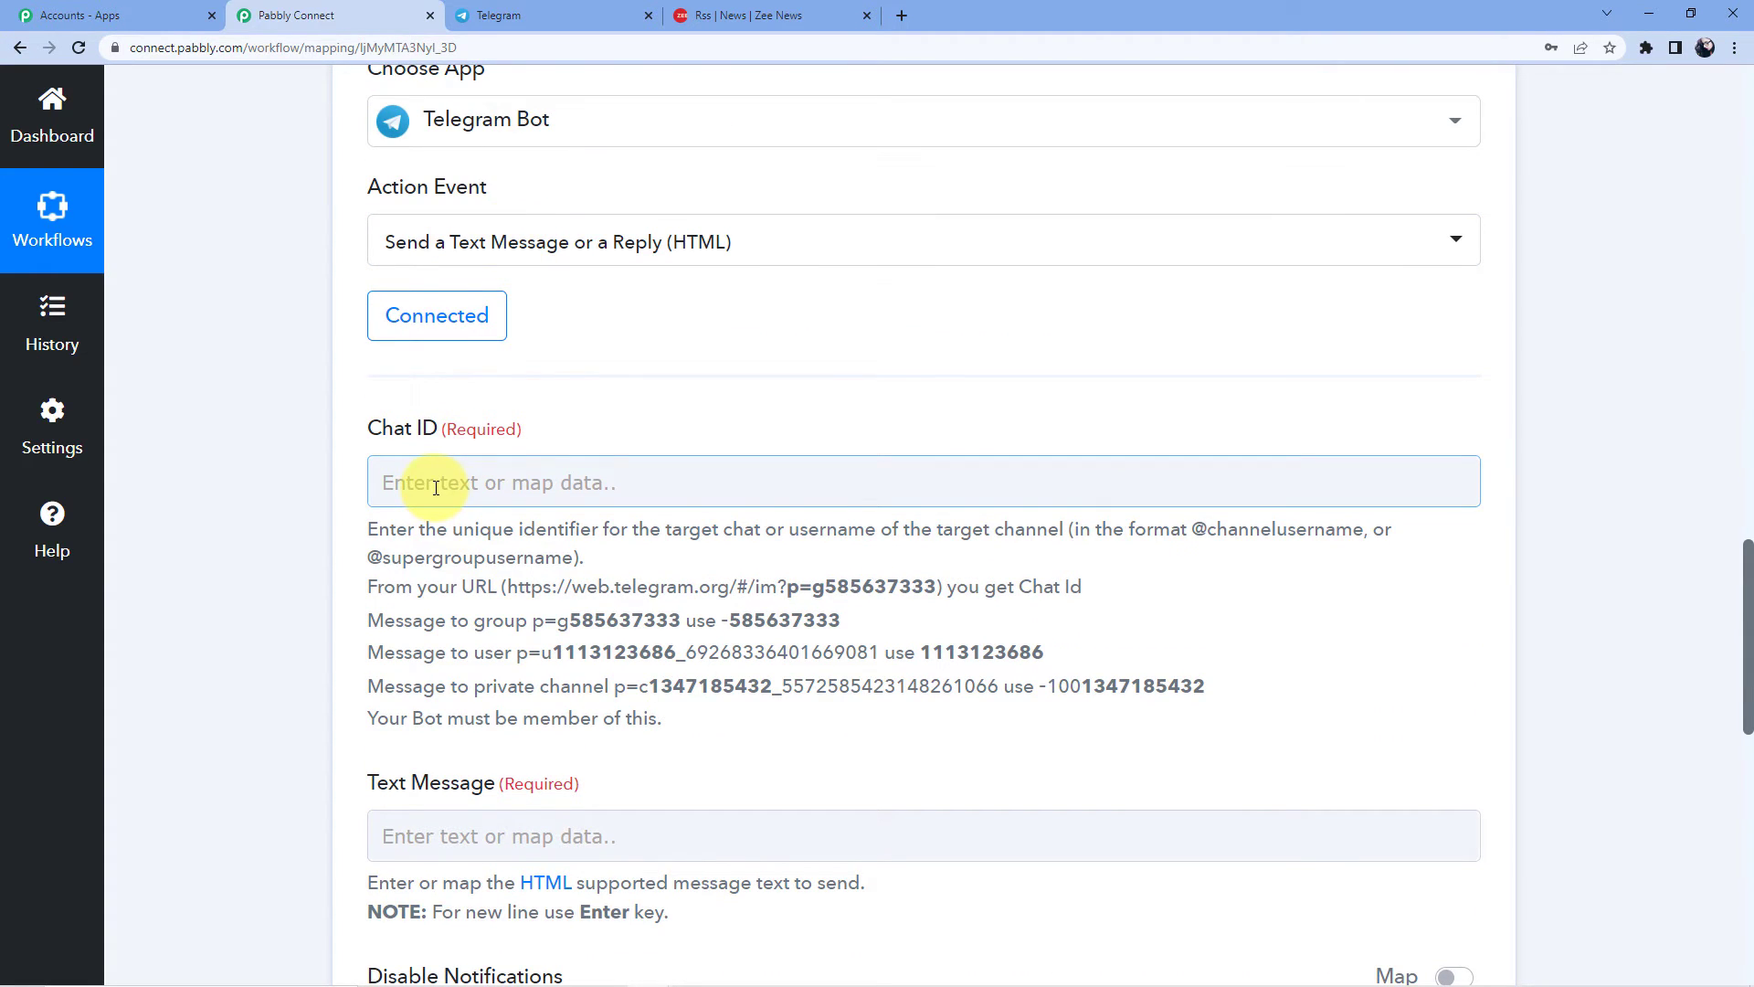
pyautogui.scroll(5, 448, 366)
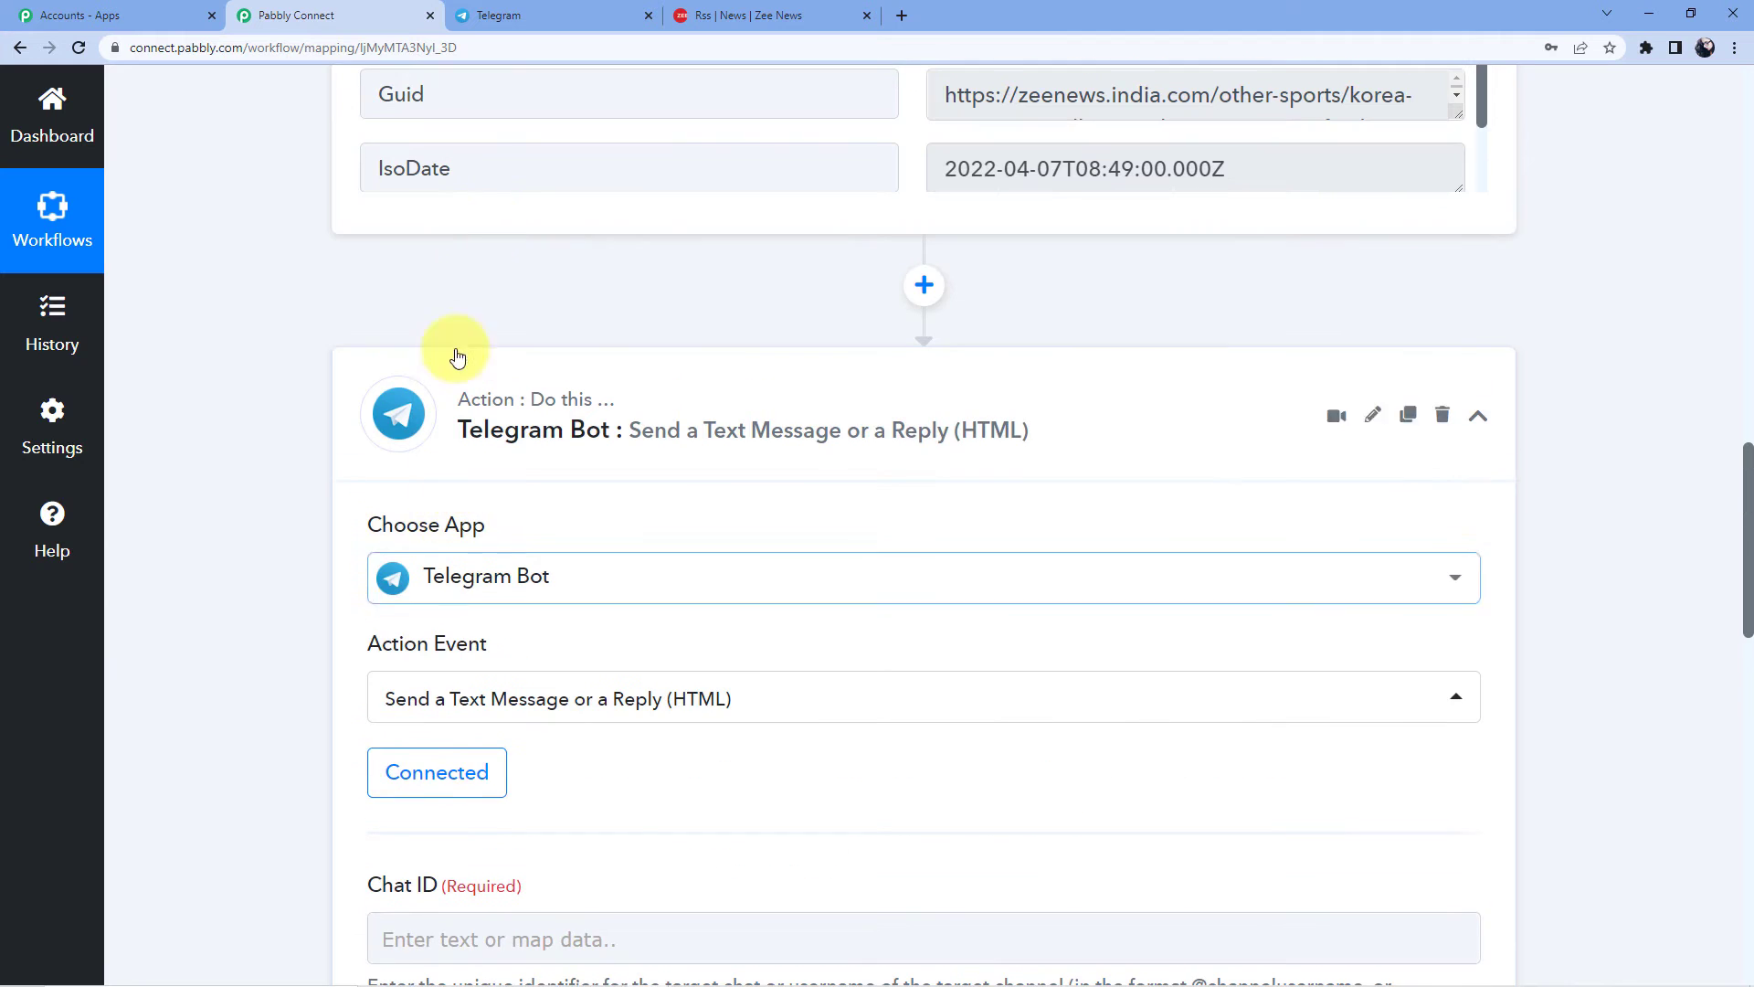
# Switch to Telegram, start a new group and select the RSS Feed bot as a member by searching for RSSFeedautomation
pyautogui.click(535, 25)
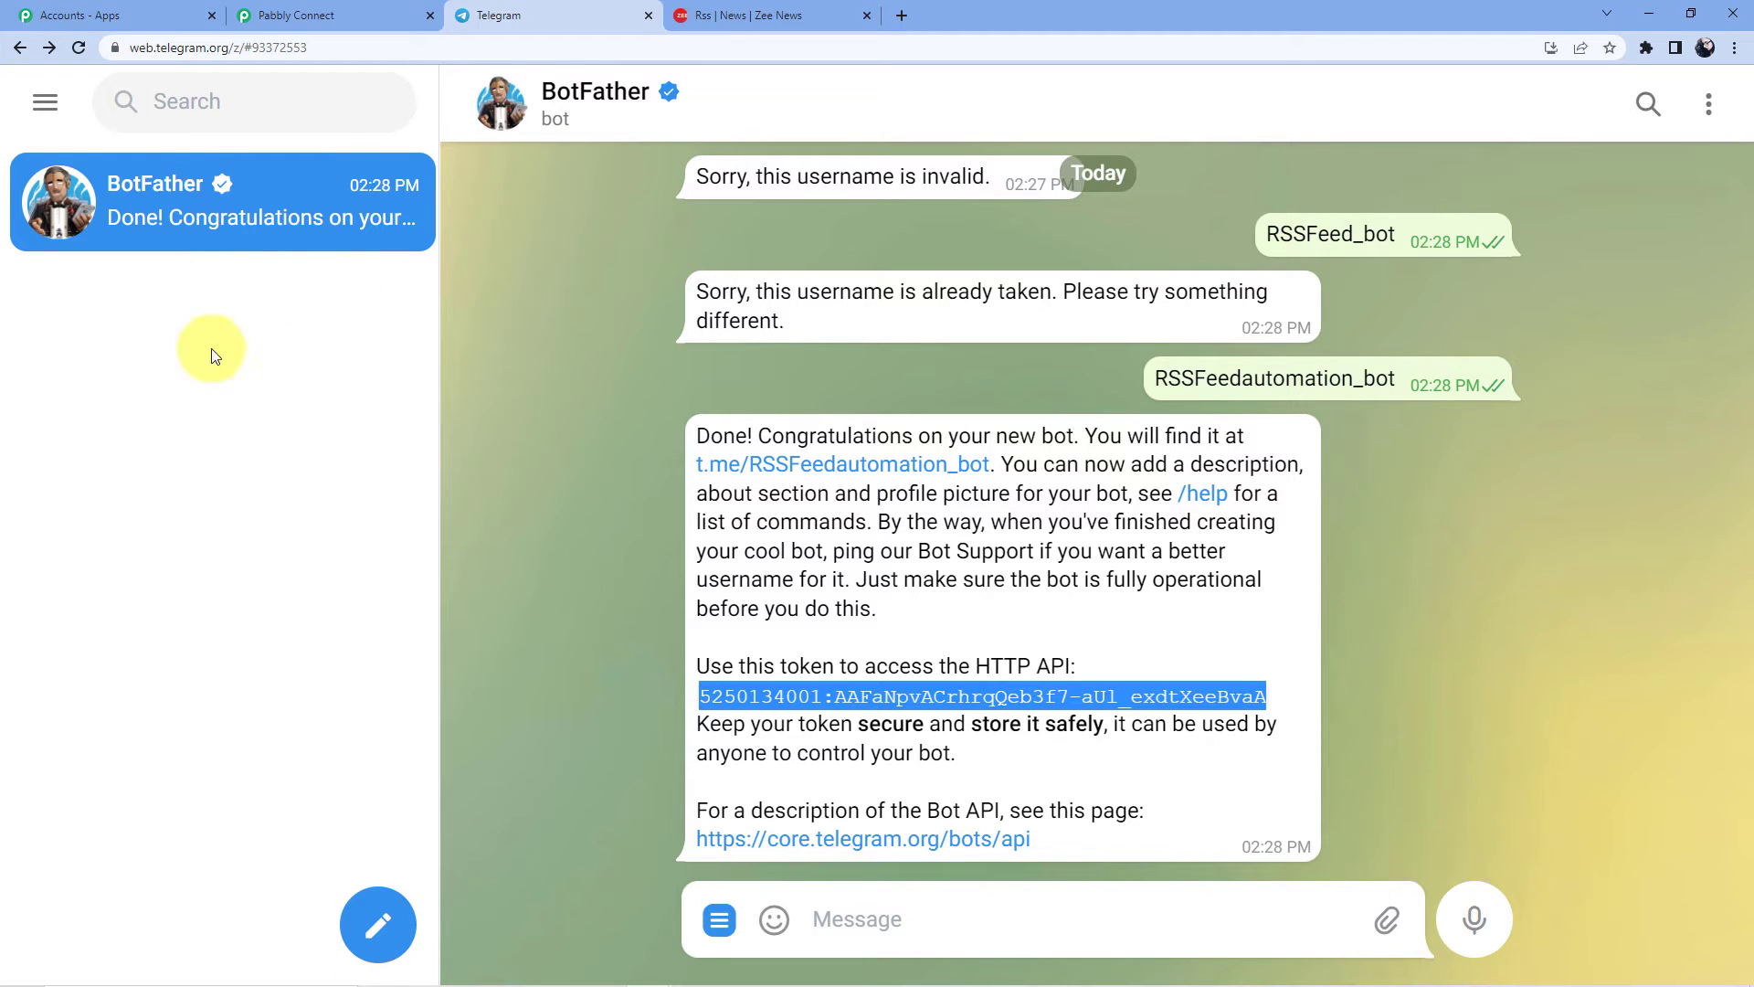
pyautogui.click(393, 941)
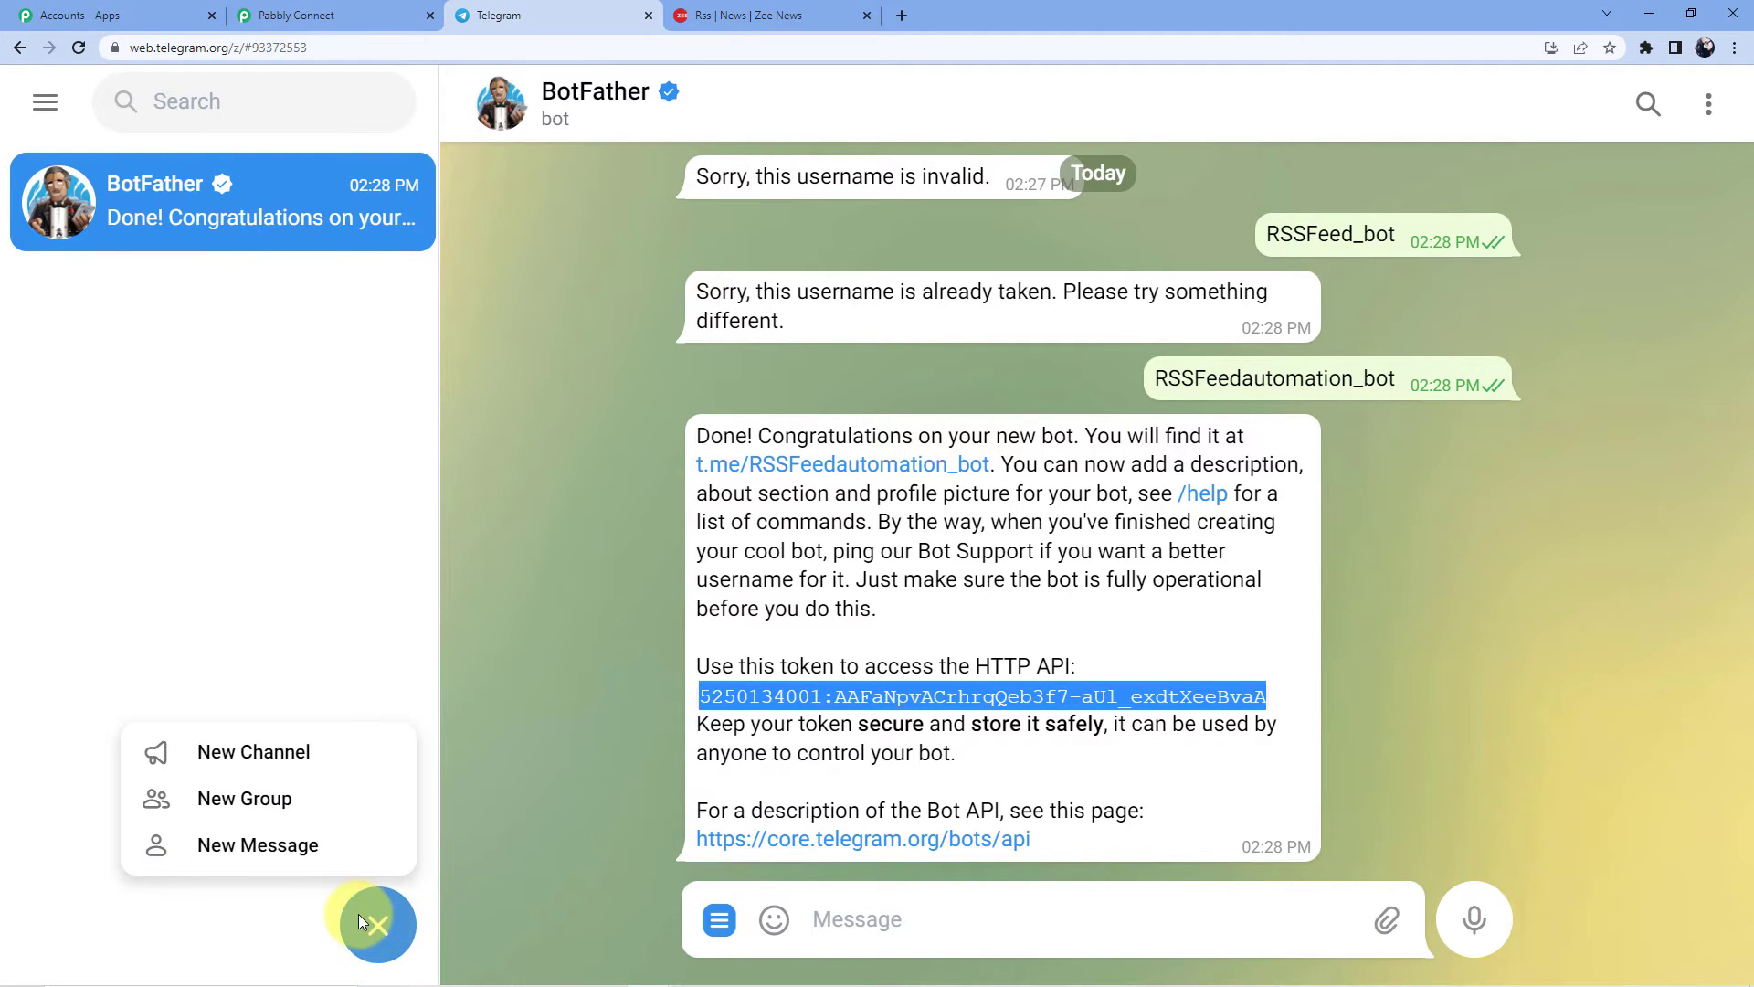
pyautogui.click(256, 799)
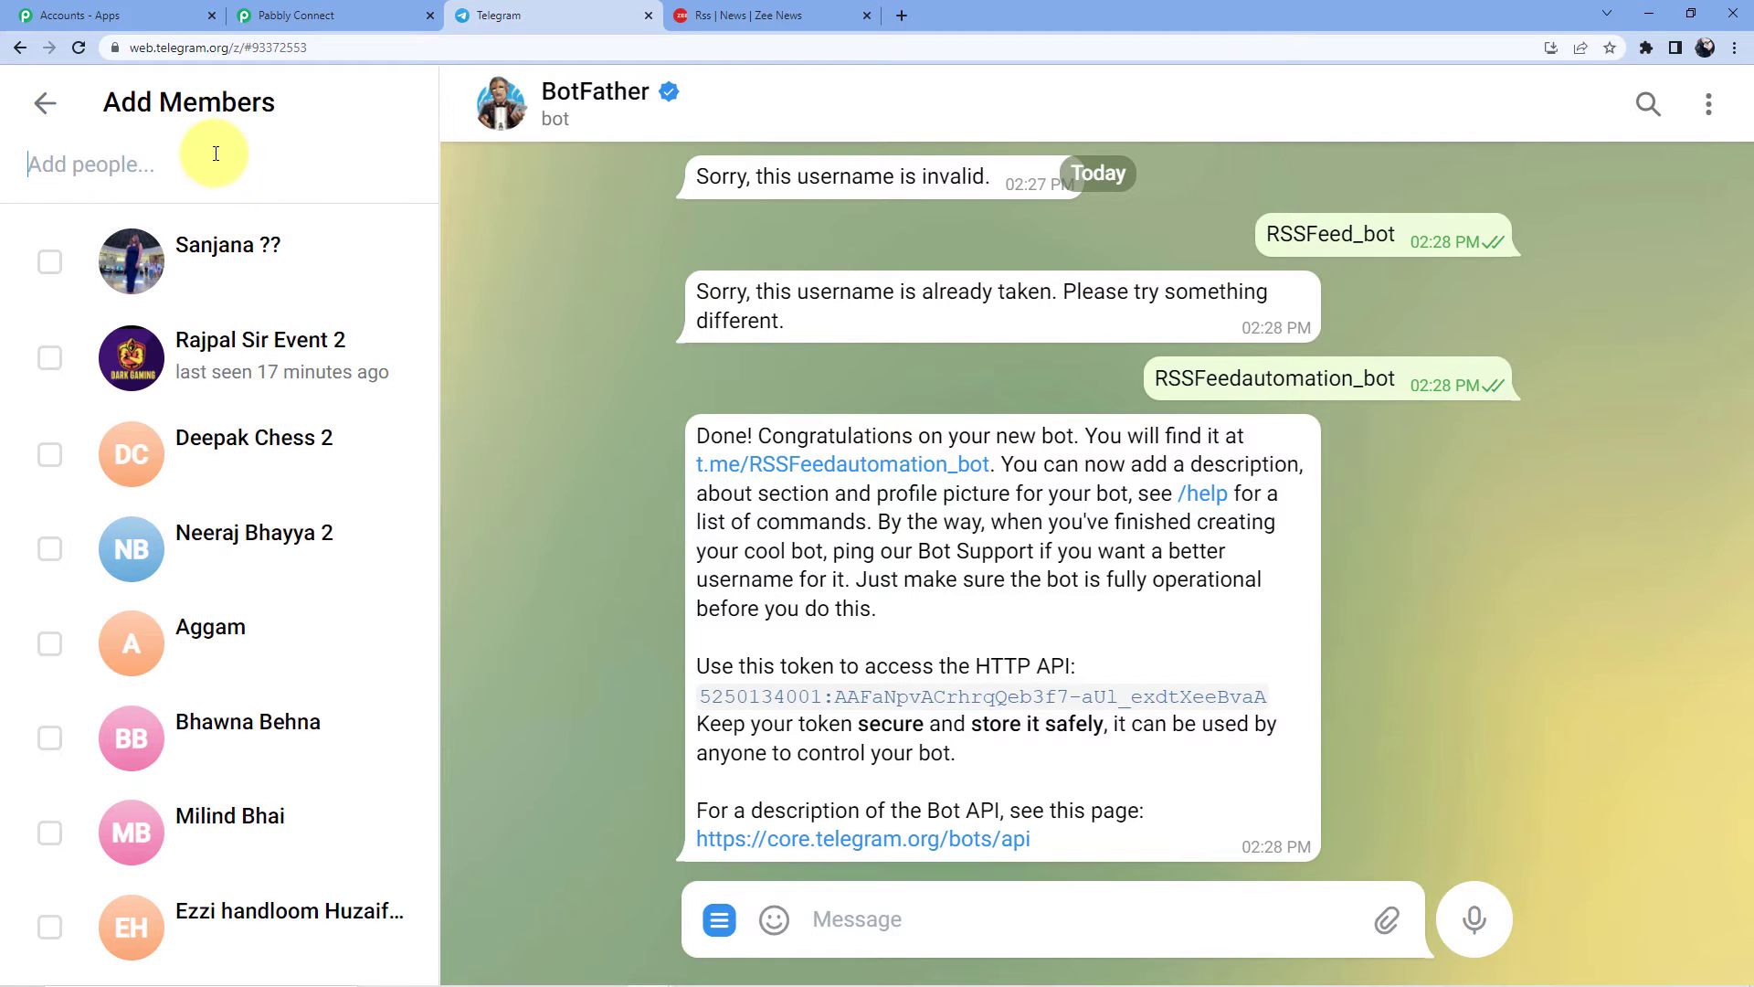
pyautogui.write('RSSfeed')
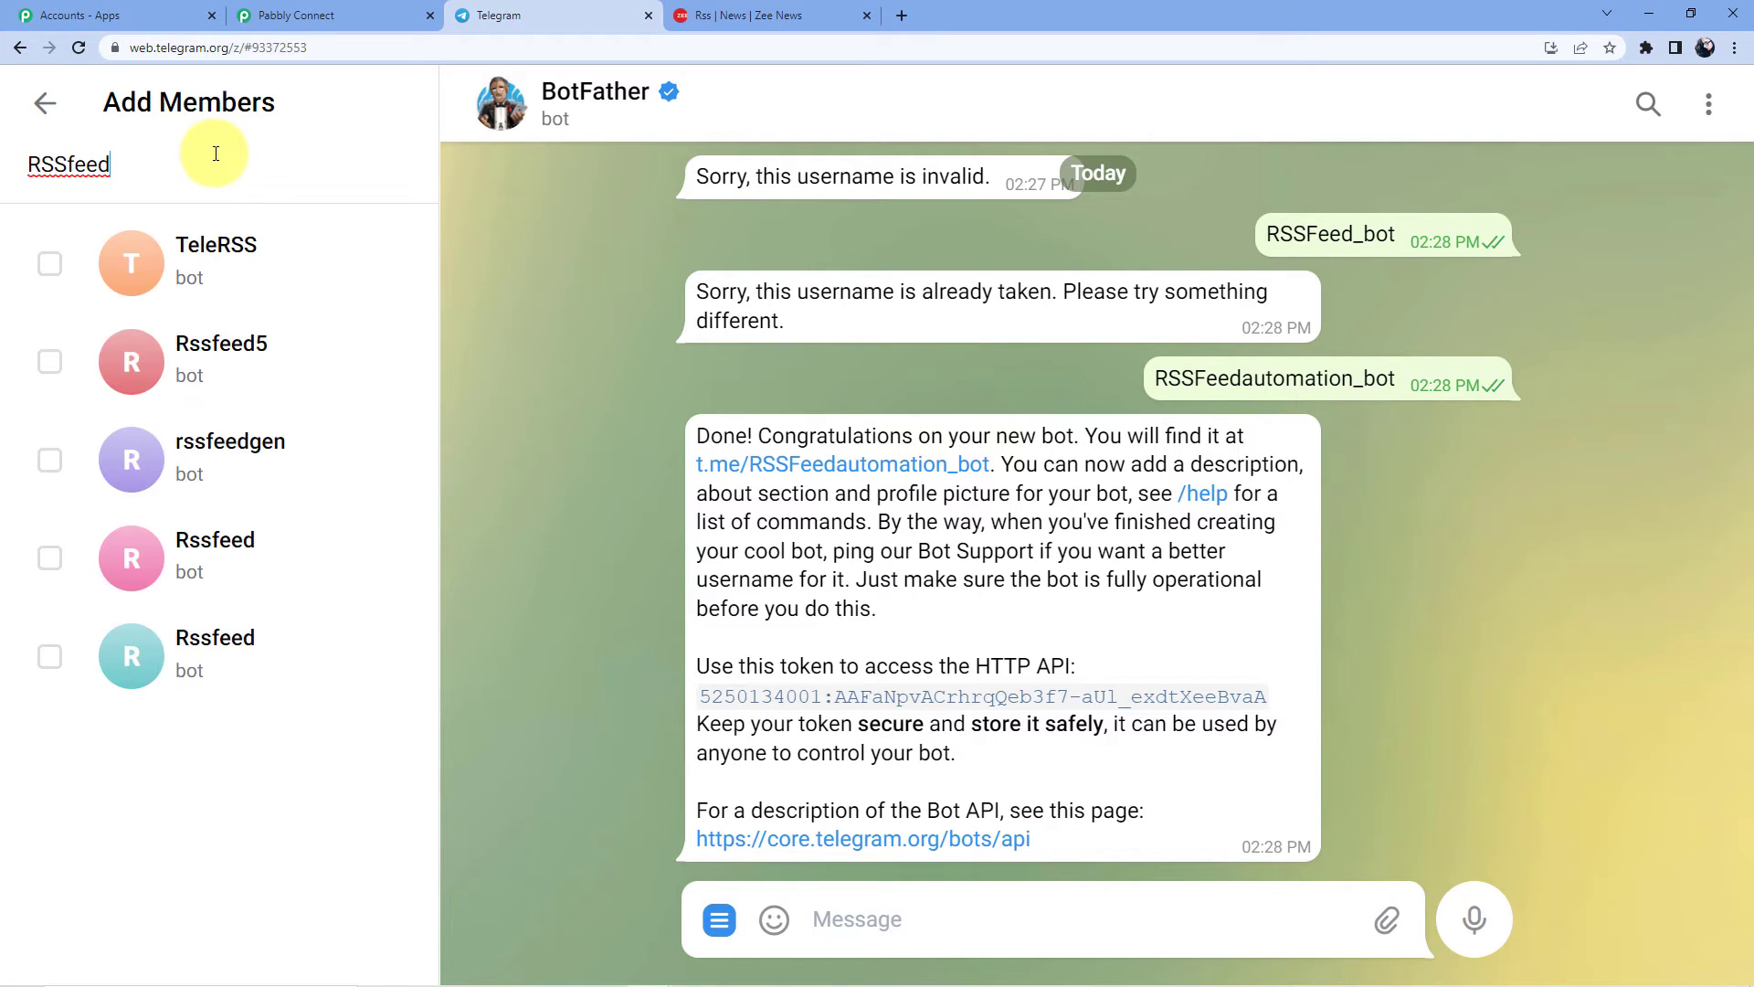
pyautogui.press('BackSpace')
pyautogui.press('BackSpace')
pyautogui.press('BackSpace')
pyautogui.press('BackSpace')
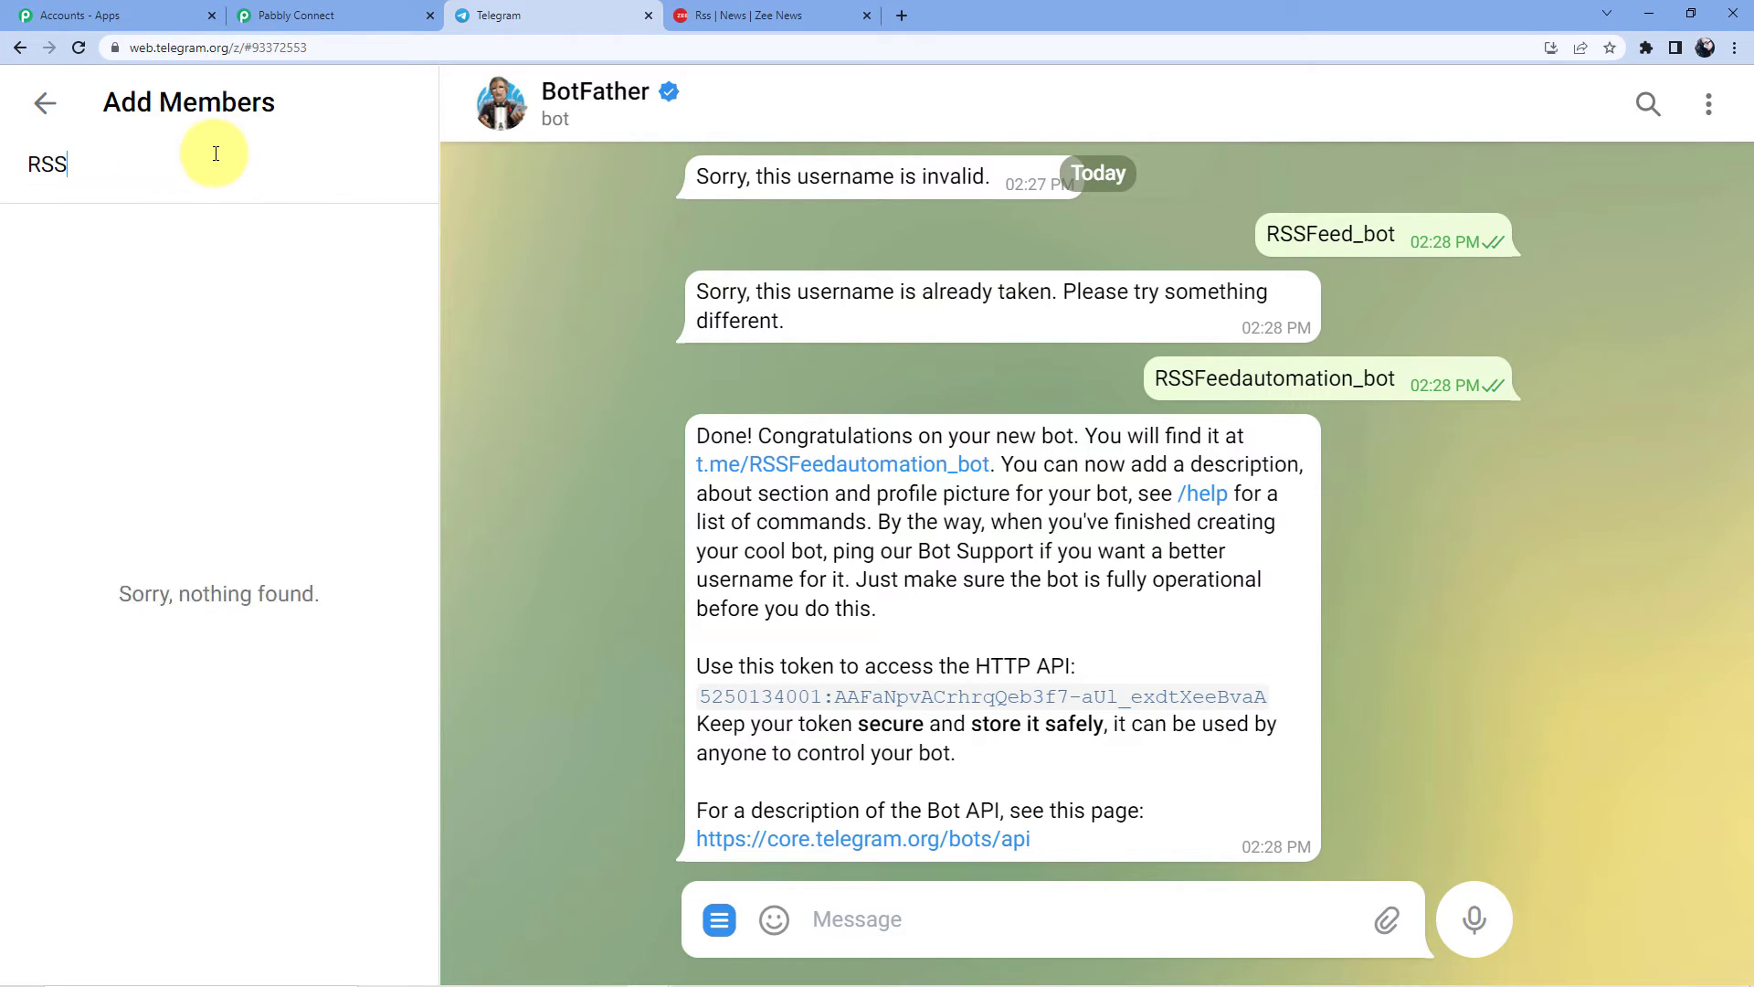
pyautogui.write('Feedautomation')
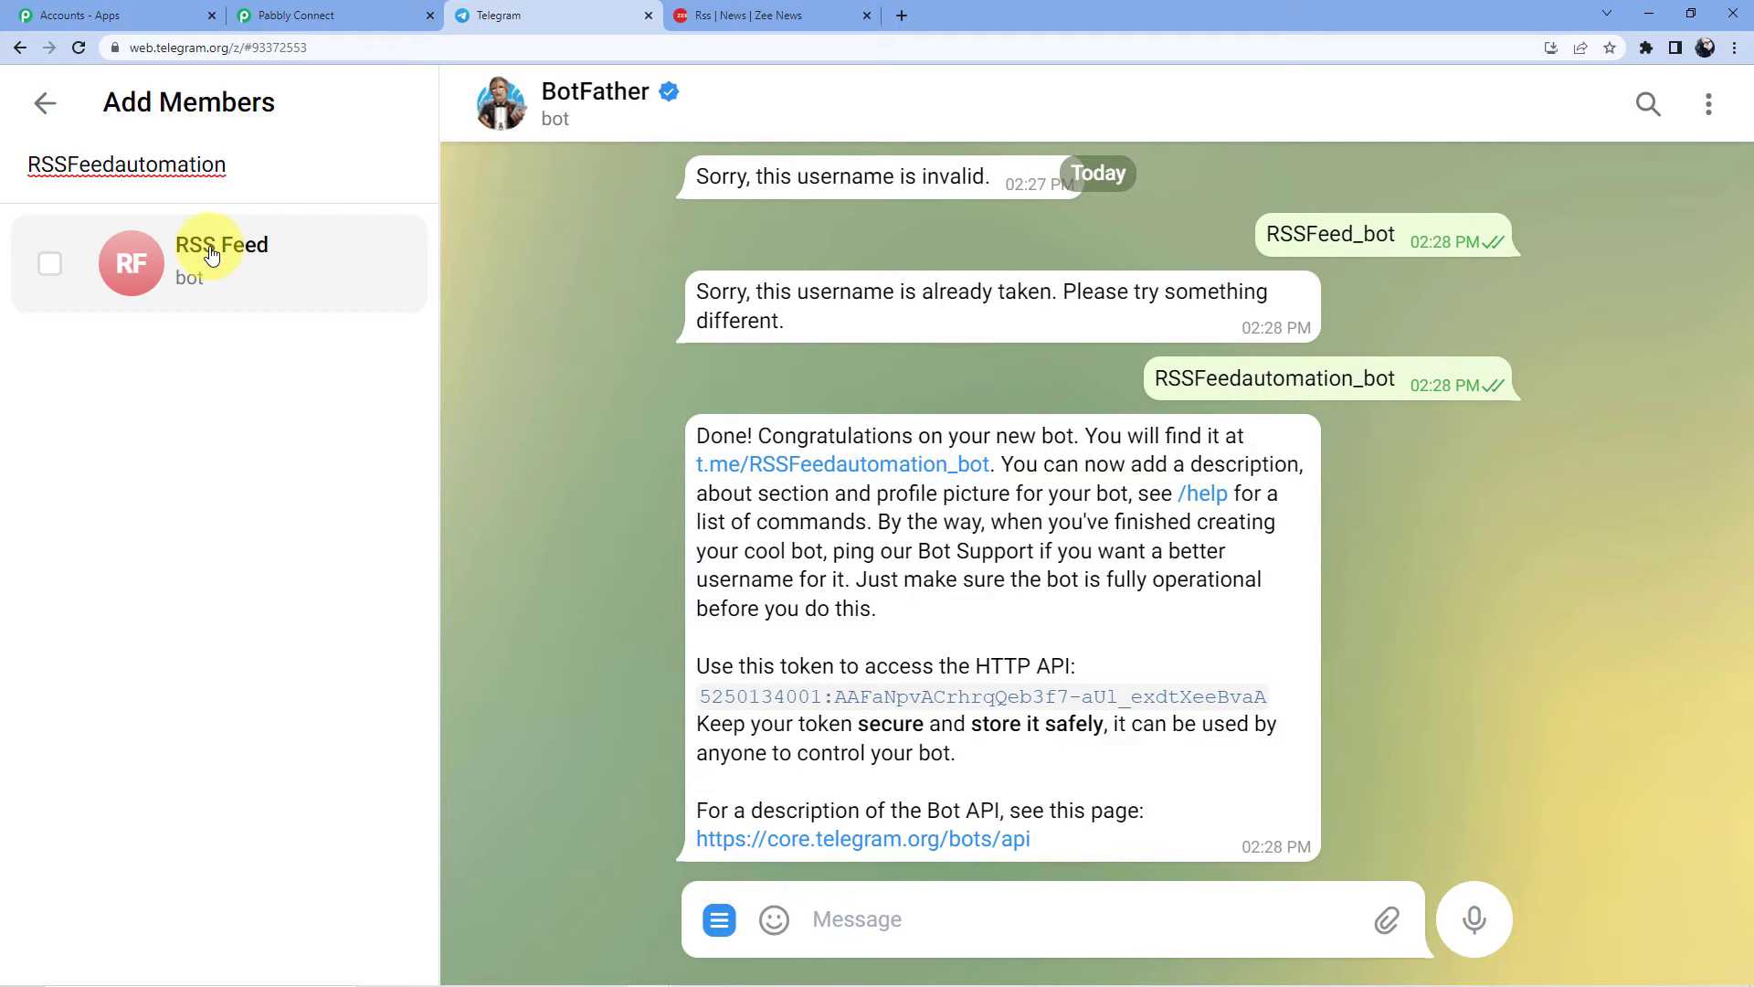
pyautogui.click(267, 276)
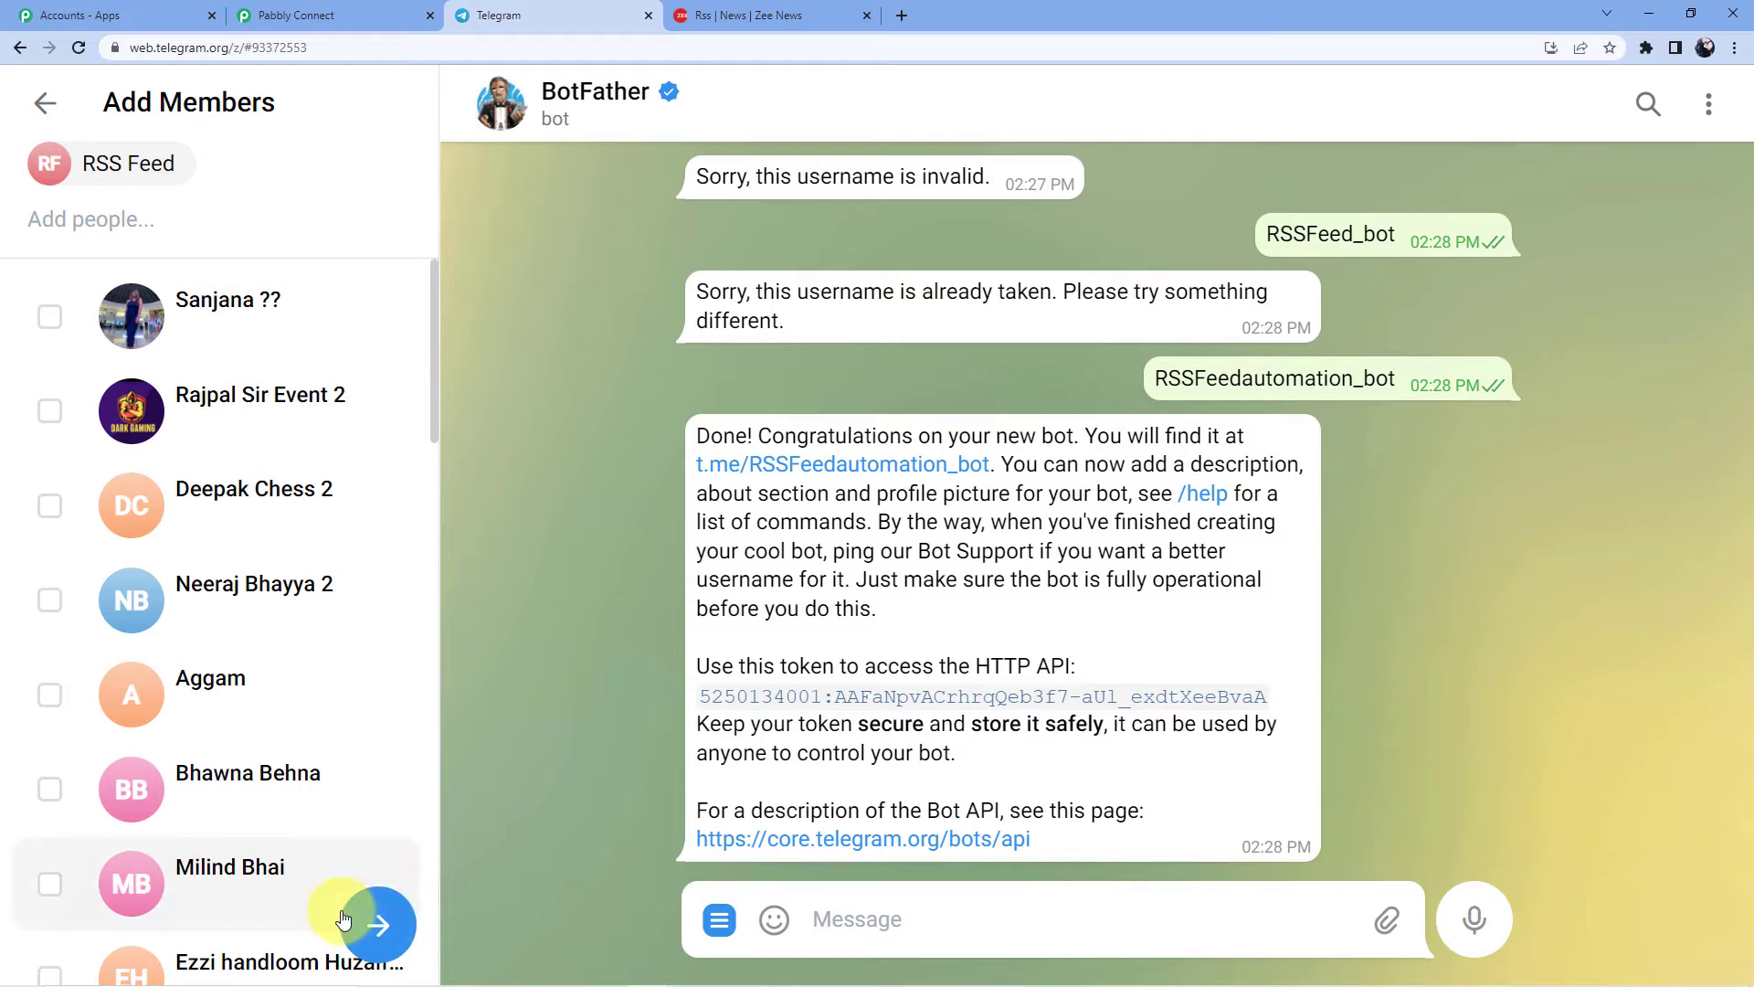
# Confirm the RSS Feed bot as member, name the new group RSS FEED Automation and create it
pyautogui.click(382, 928)
pyautogui.click(218, 406)
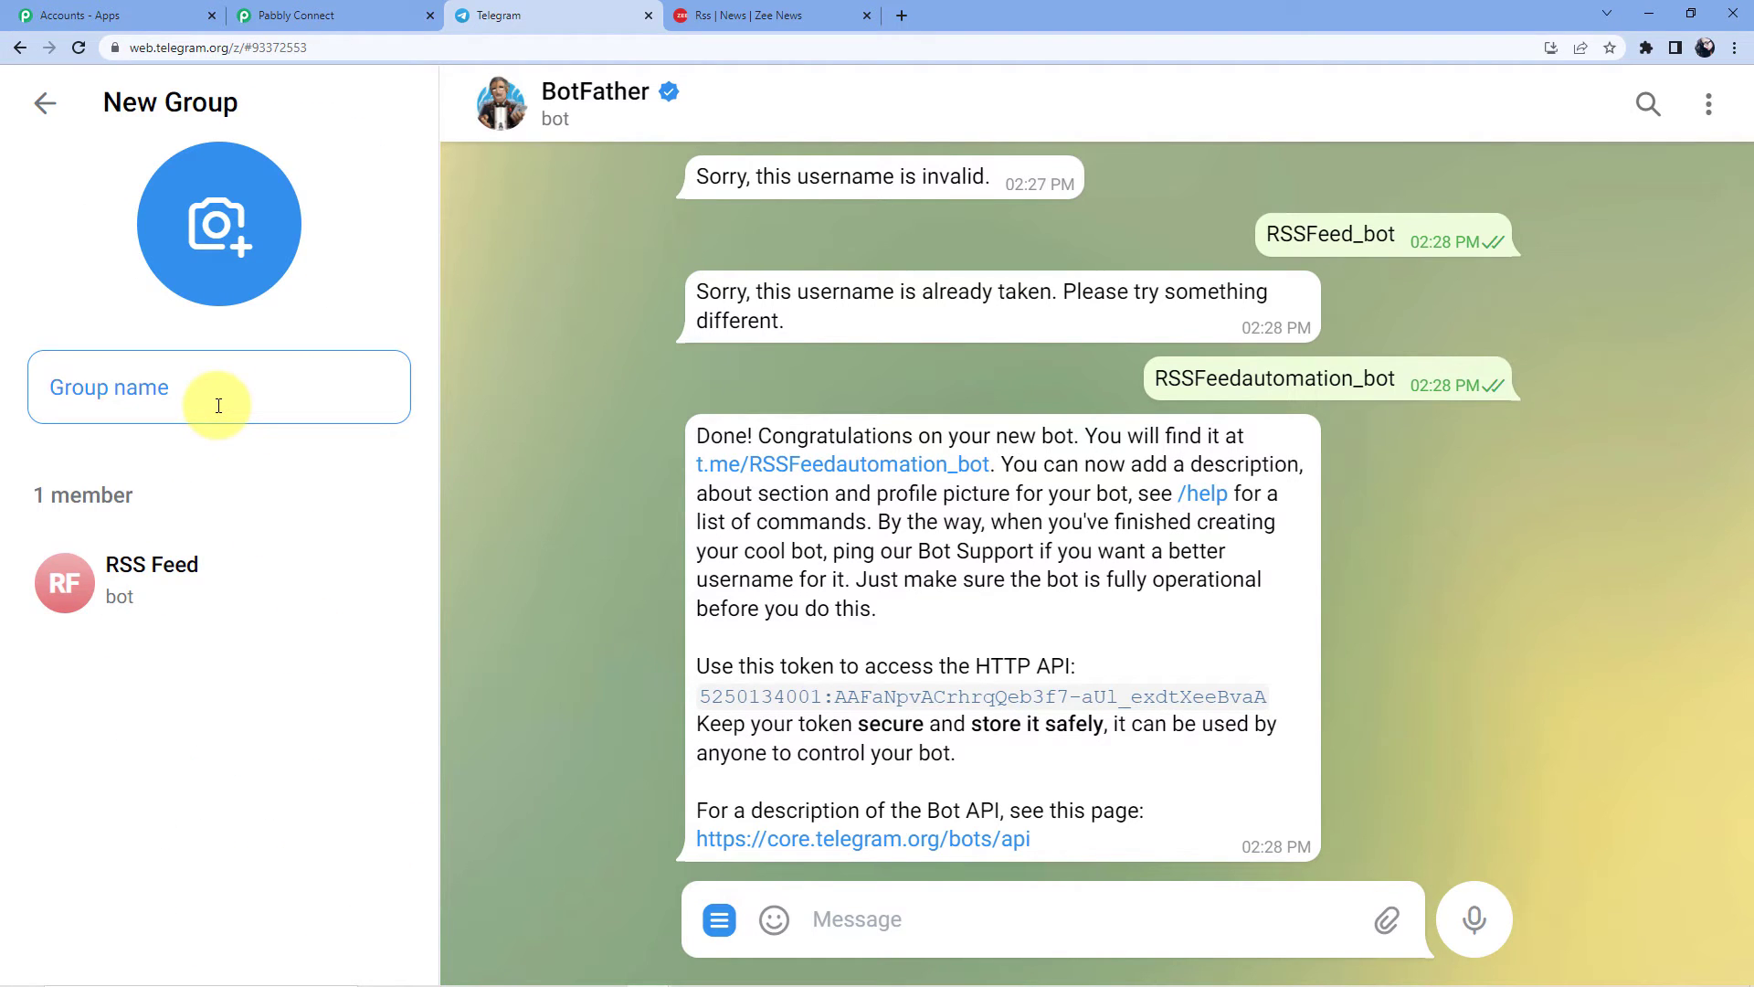
pyautogui.click(153, 385)
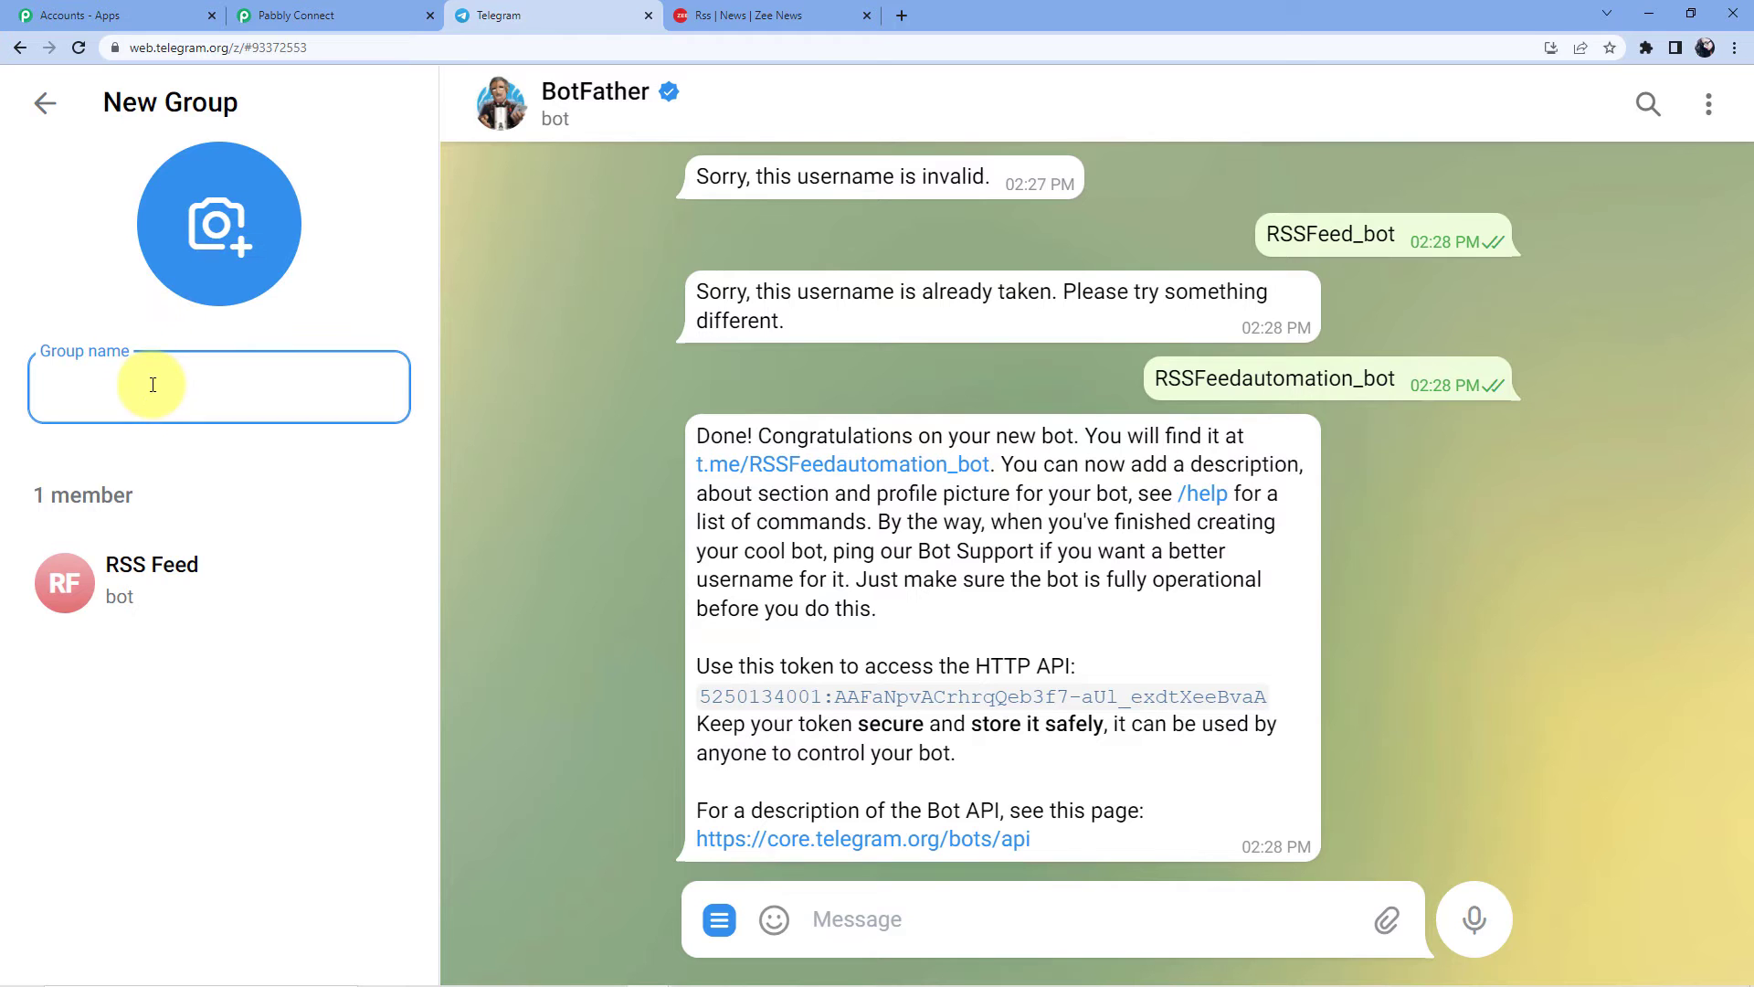
pyautogui.write('RSS ')
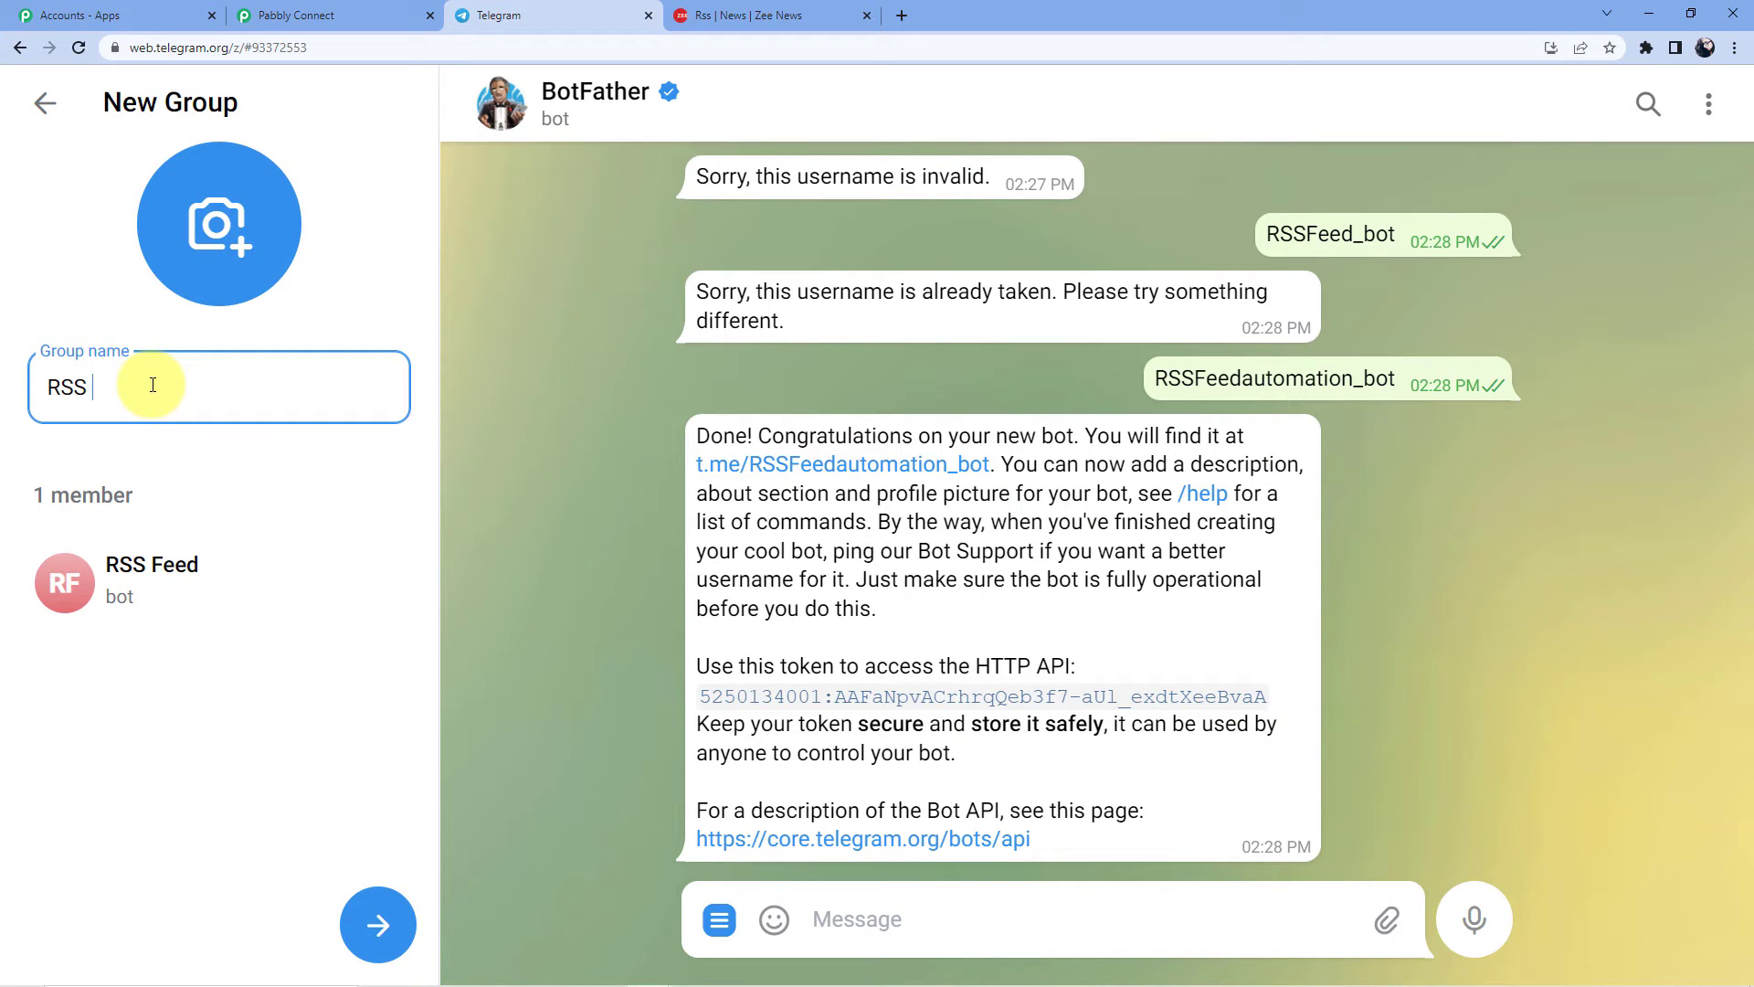
pyautogui.write('FEED Automation')
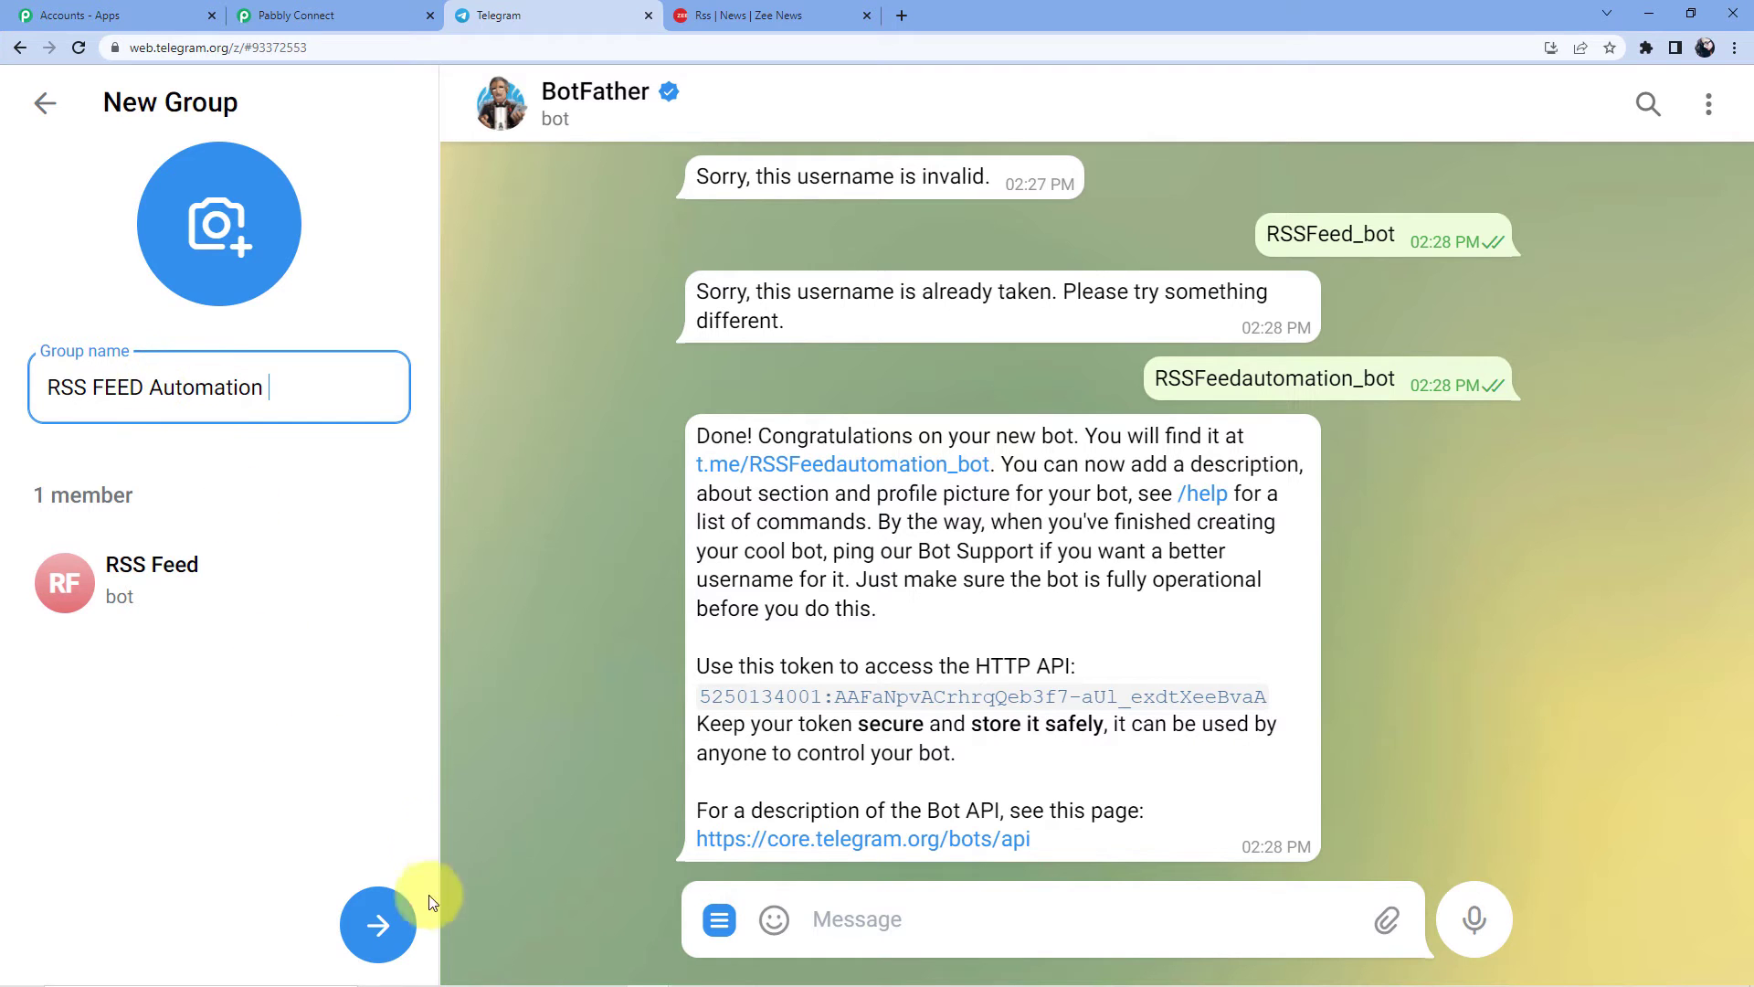
pyautogui.click(378, 923)
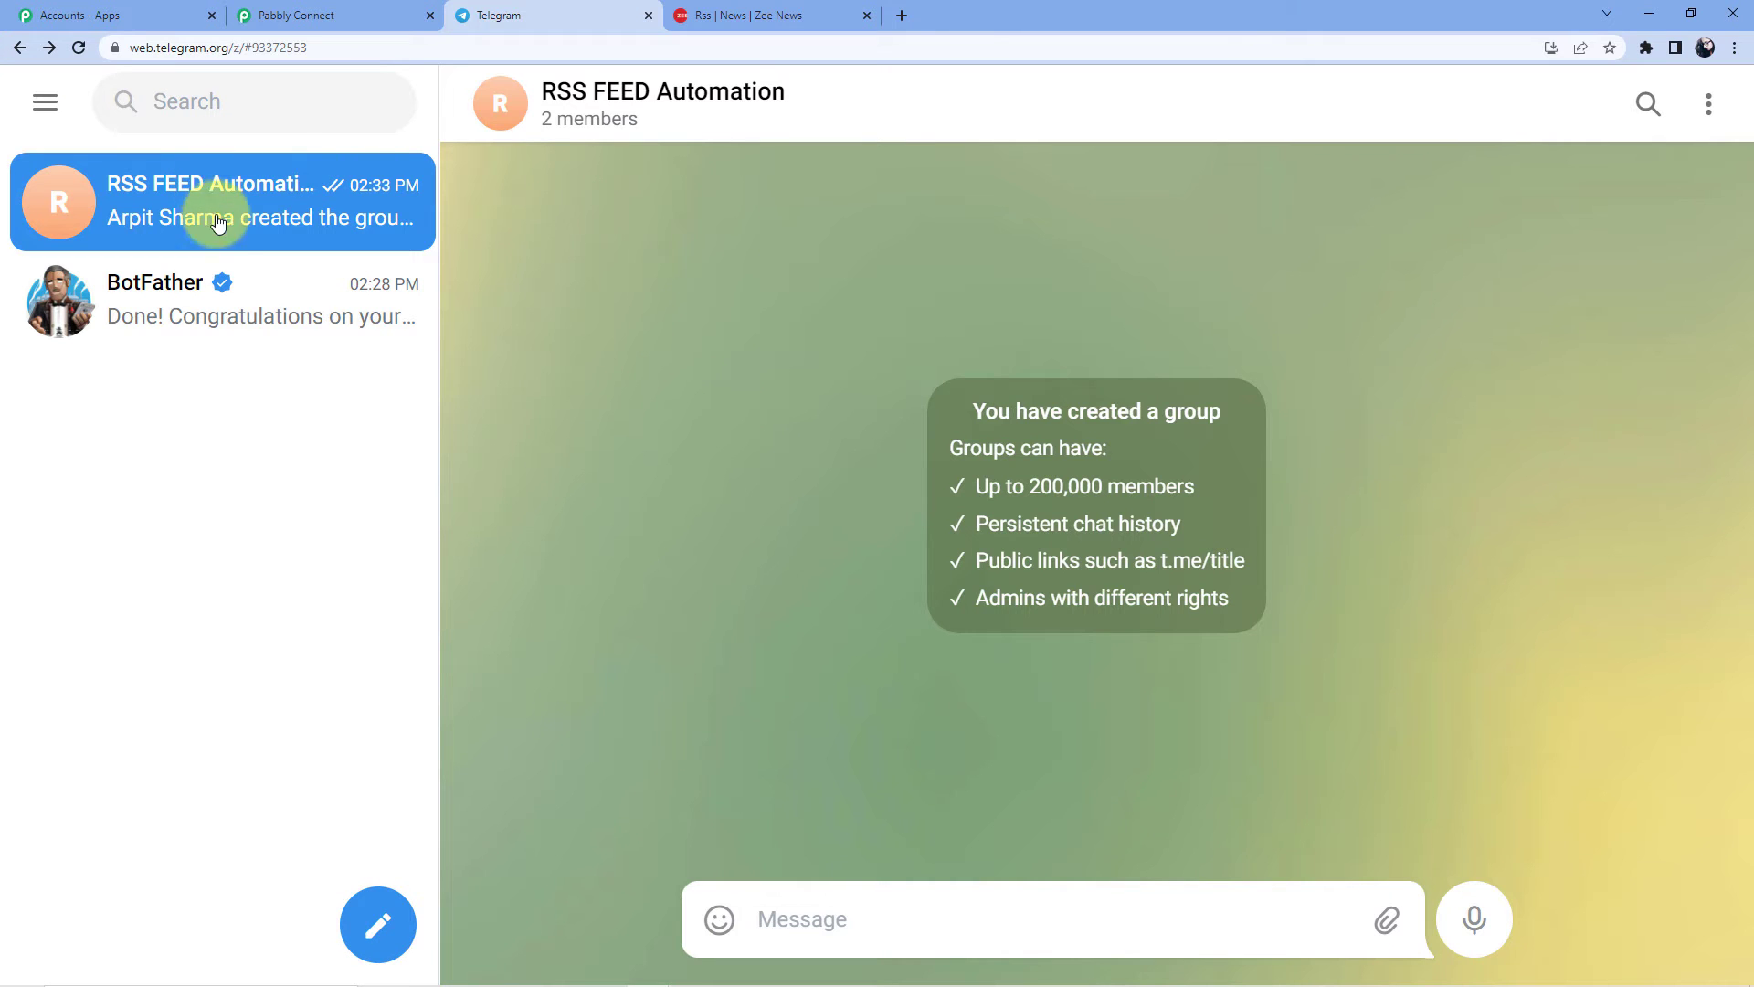
# Check the RSS FEED Automation group's member list and view the RSS Feed bot's profile
pyautogui.click(658, 80)
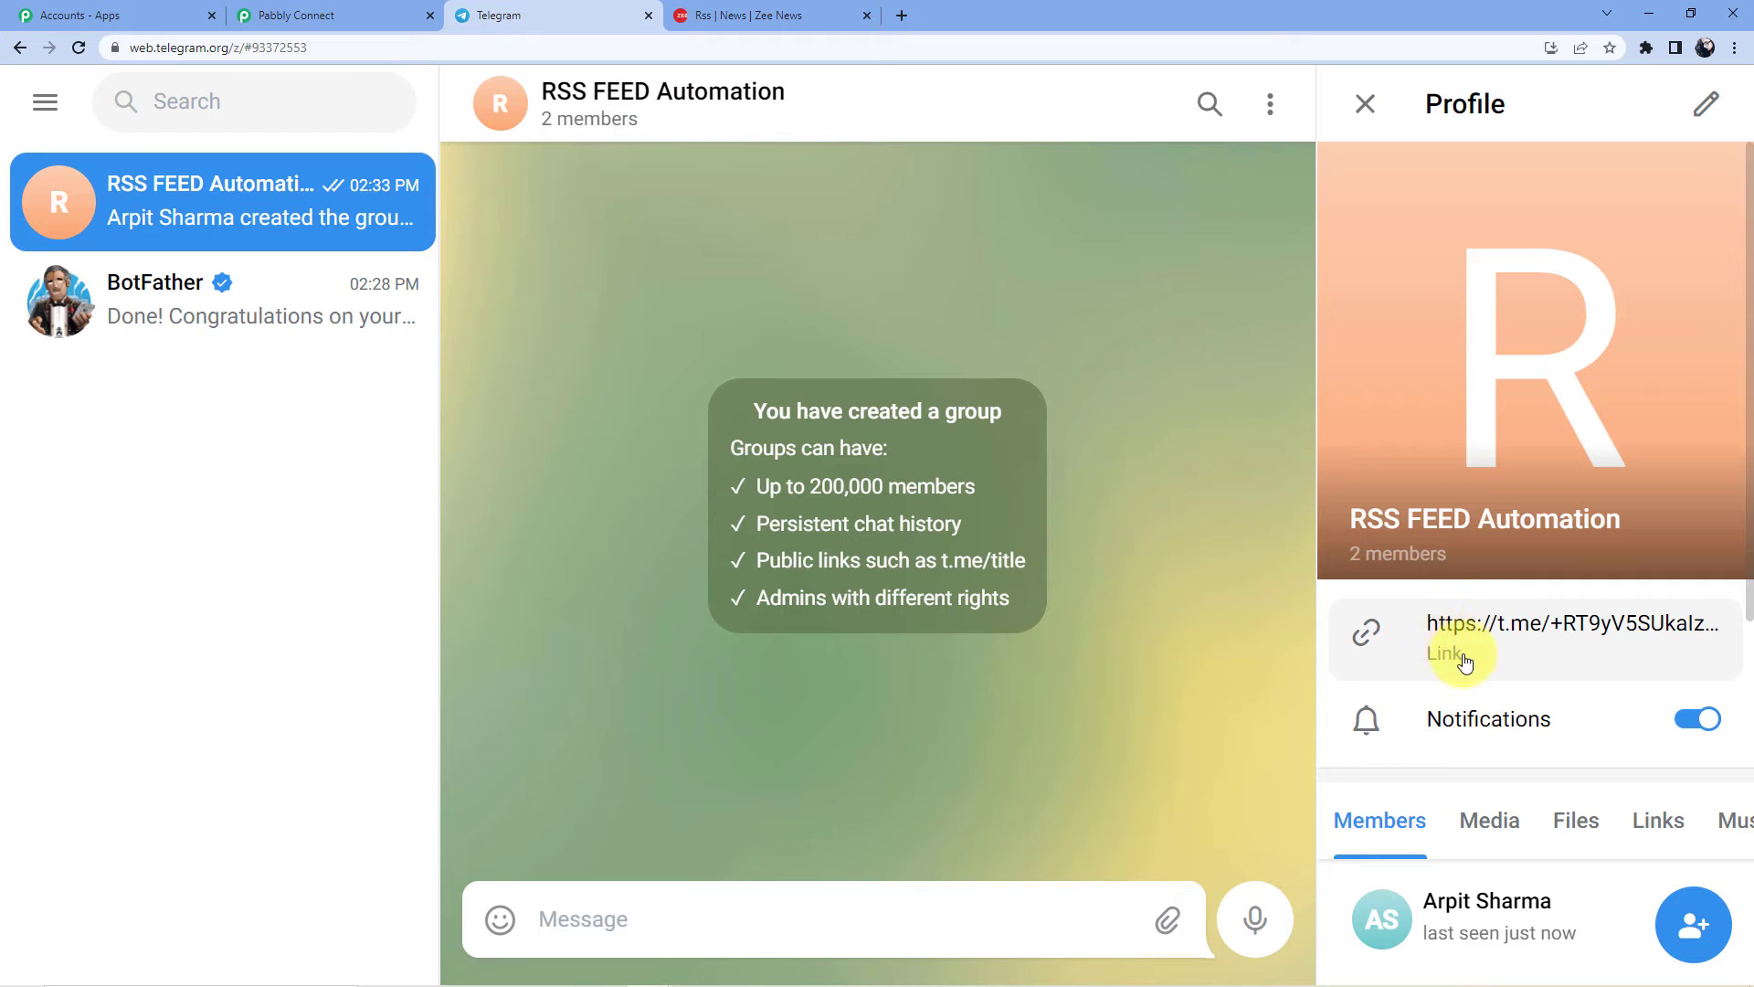
pyautogui.scroll(-5, 1453, 653)
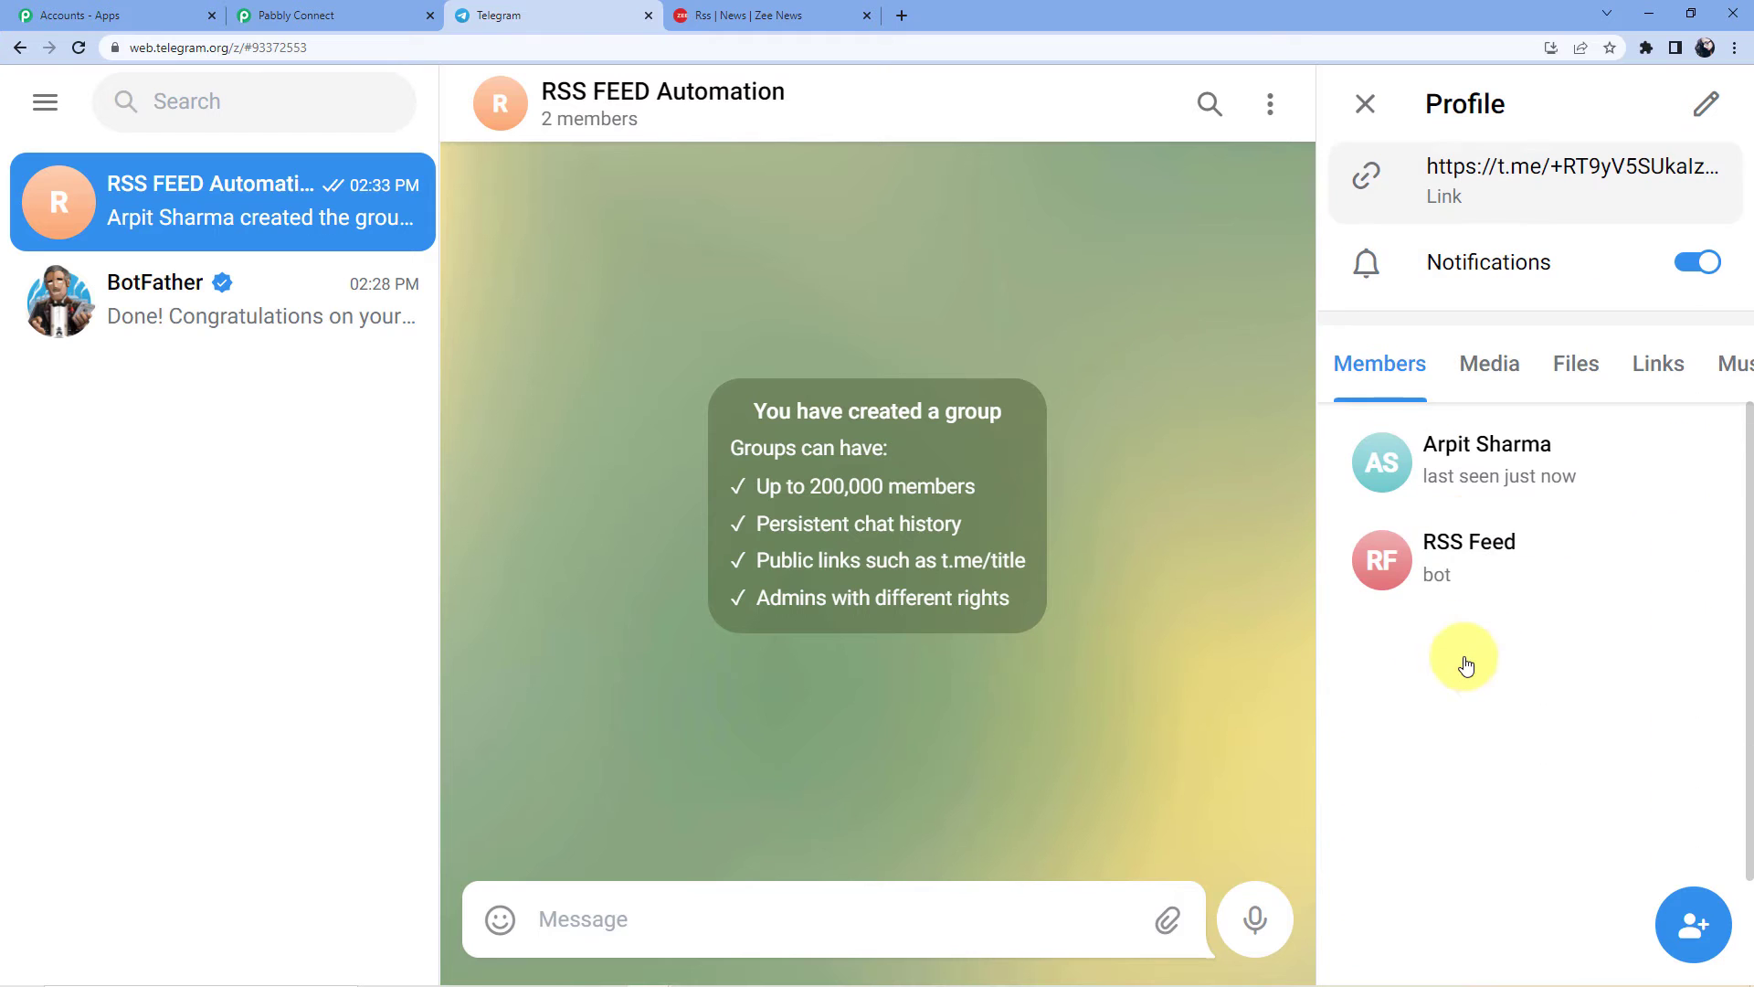
pyautogui.click(1465, 566)
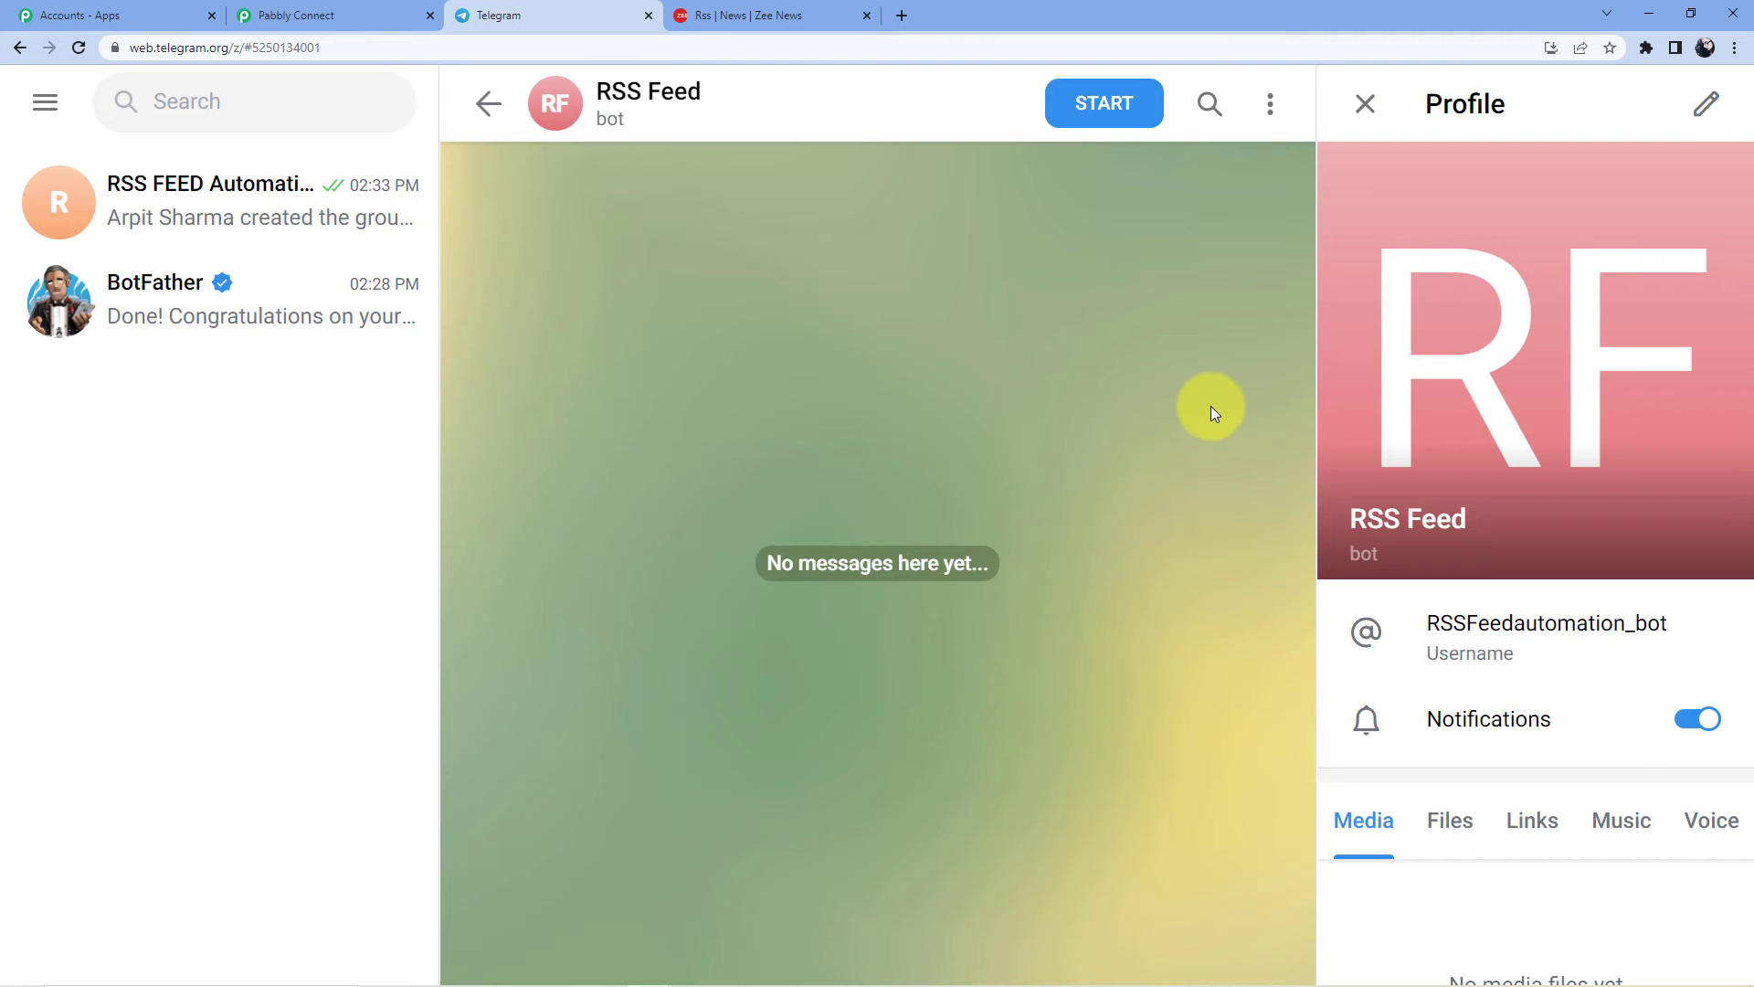
pyautogui.click(1361, 107)
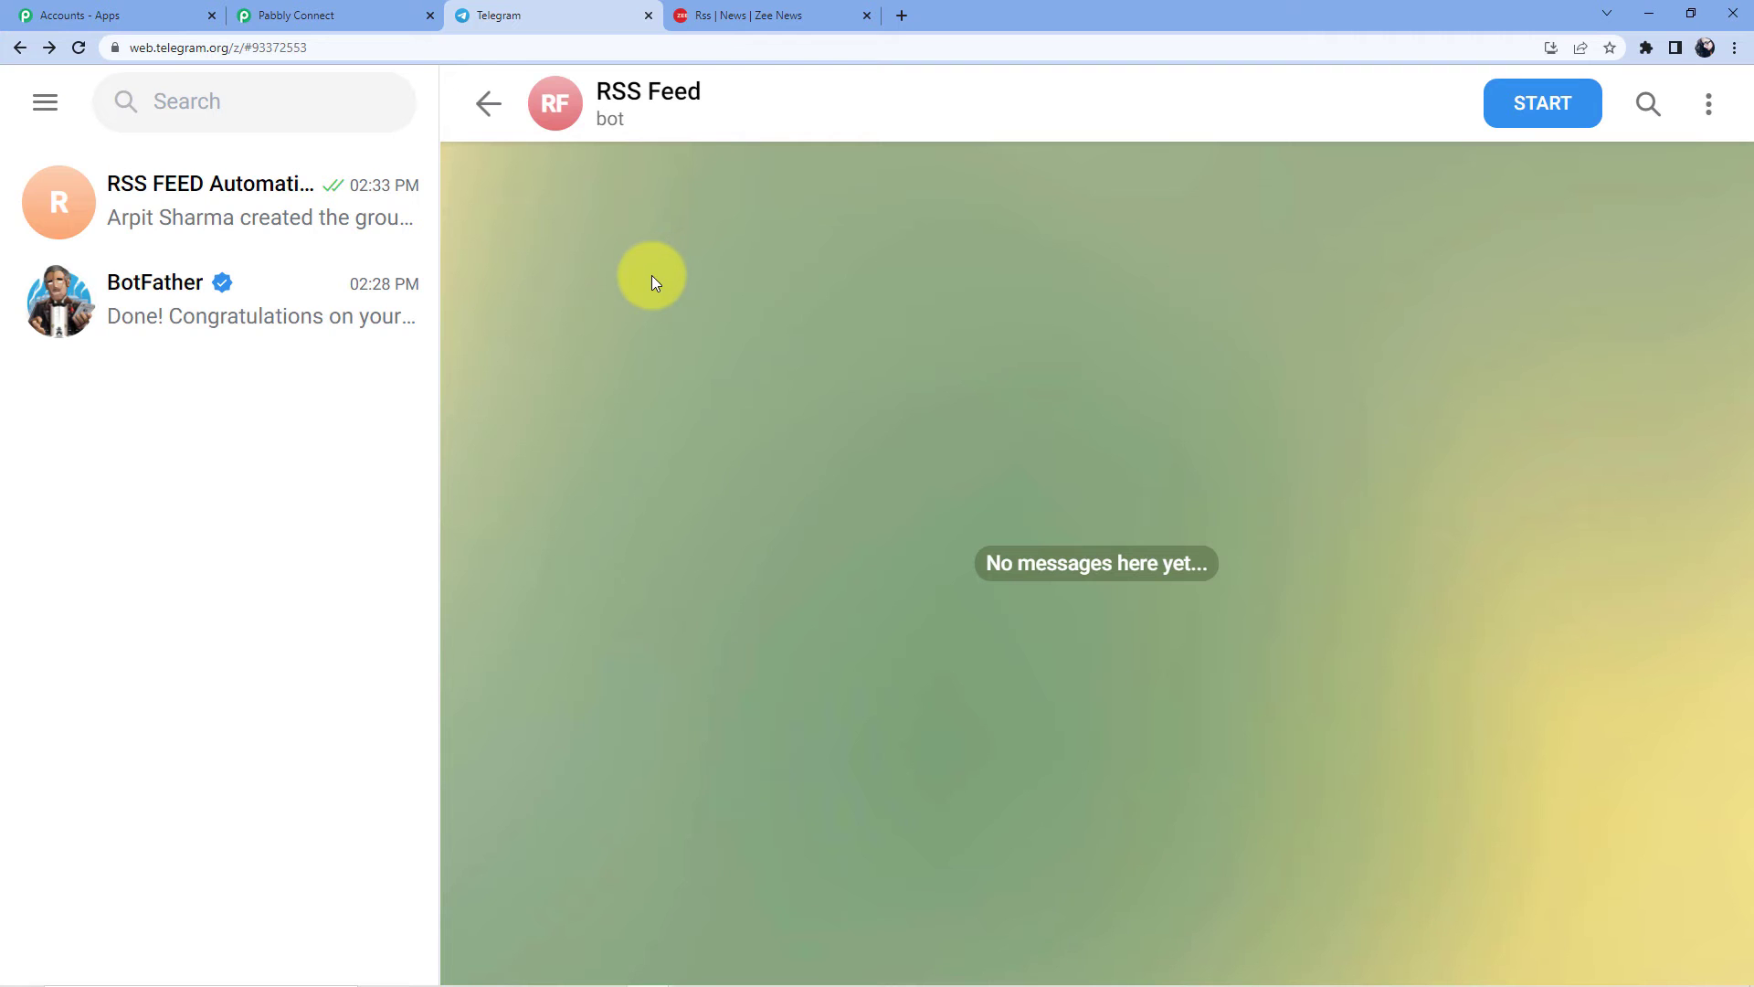
# Switch to Pabbly Connect and review the Telegram Bot action's Chat ID field and its guidance on group IDs
pyautogui.click(321, 14)
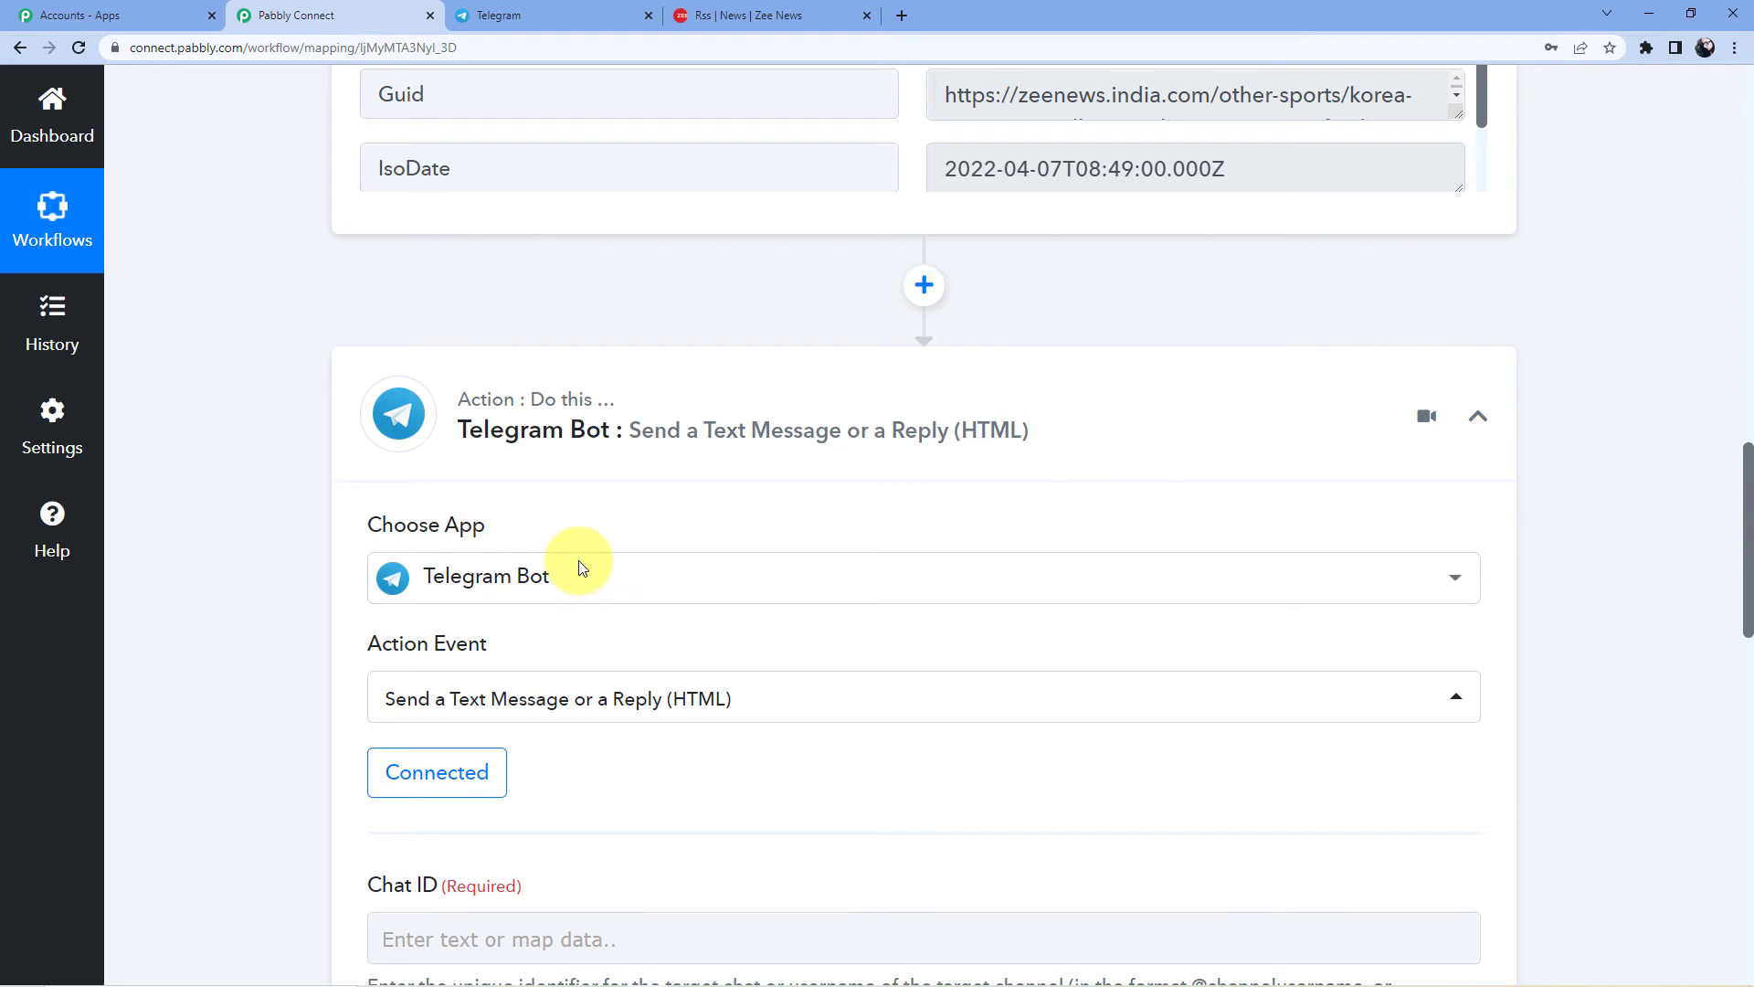
pyautogui.scroll(-7, 493, 430)
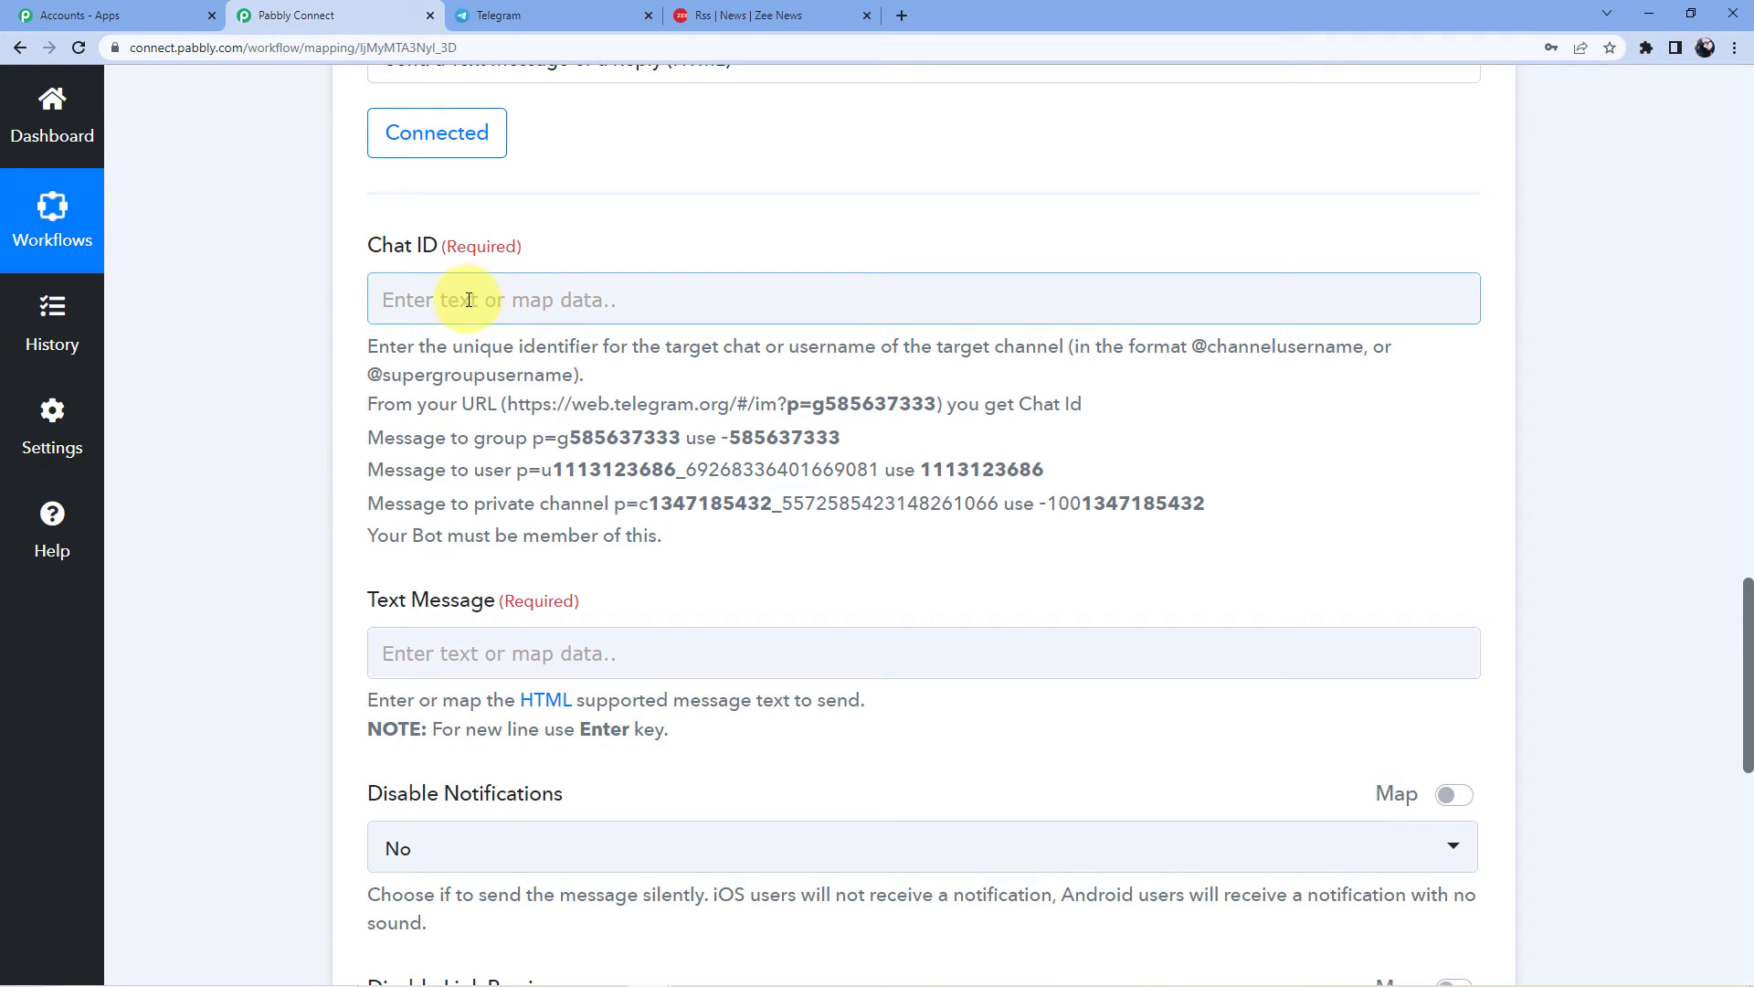
pyautogui.scroll(4, 569, 294)
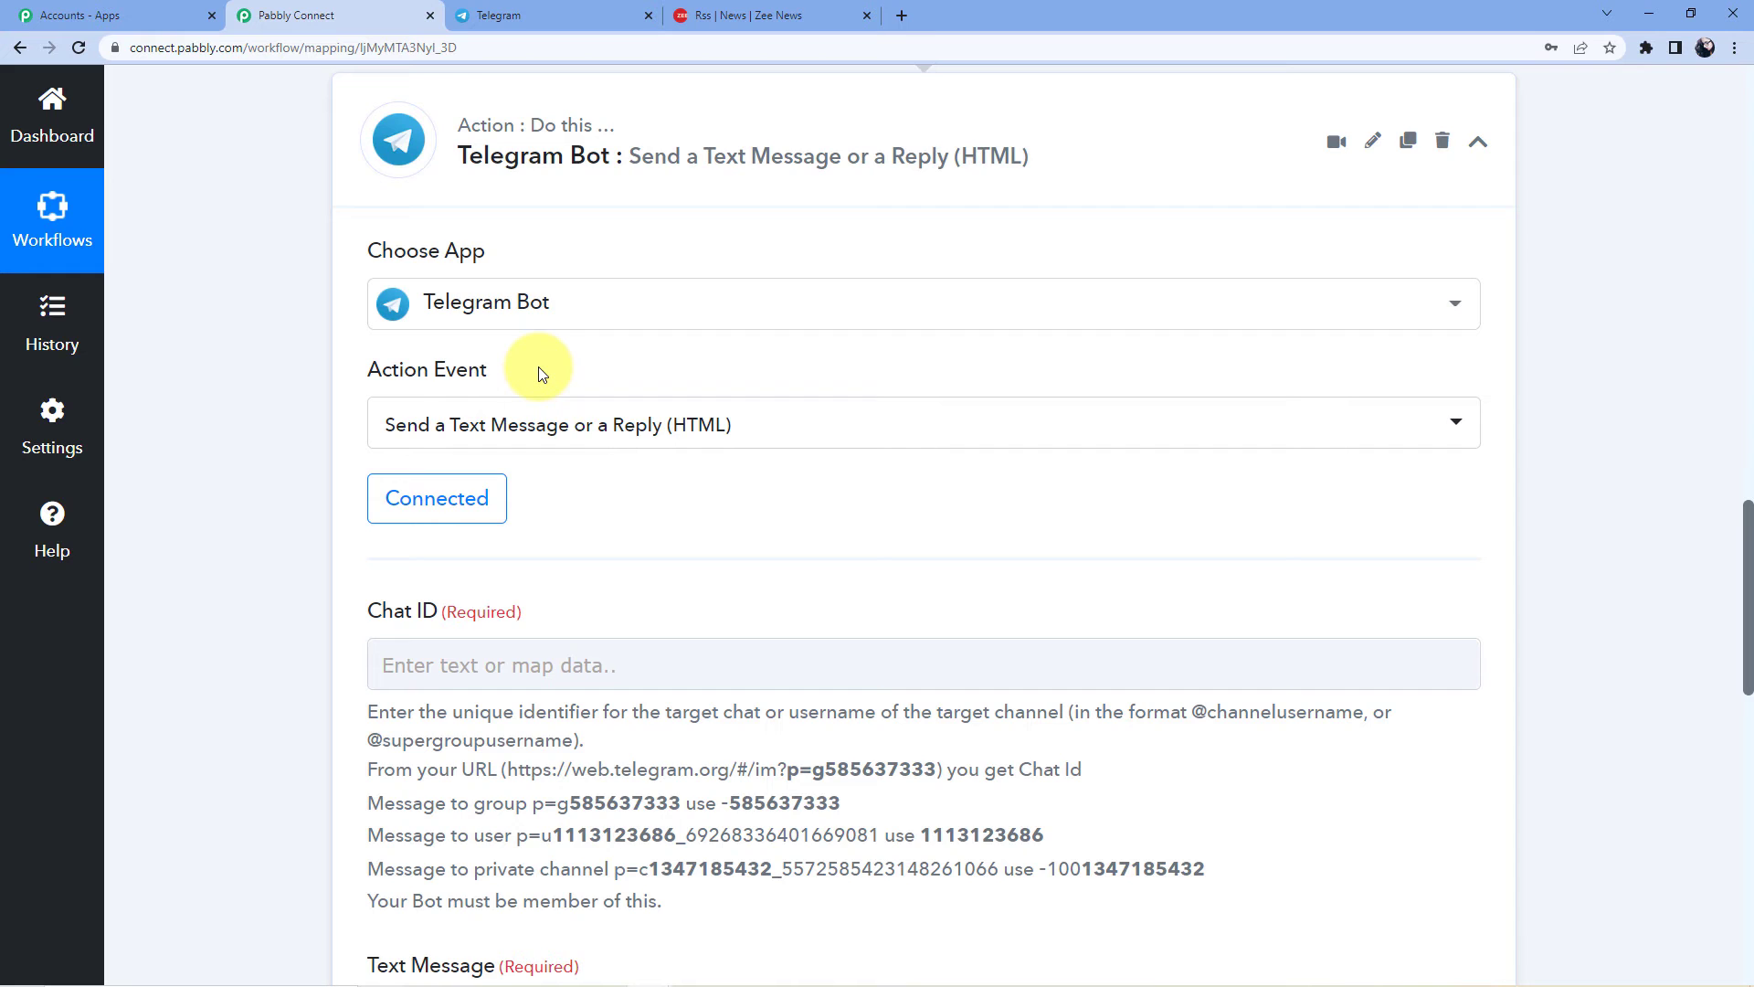
pyautogui.scroll(-4, 539, 372)
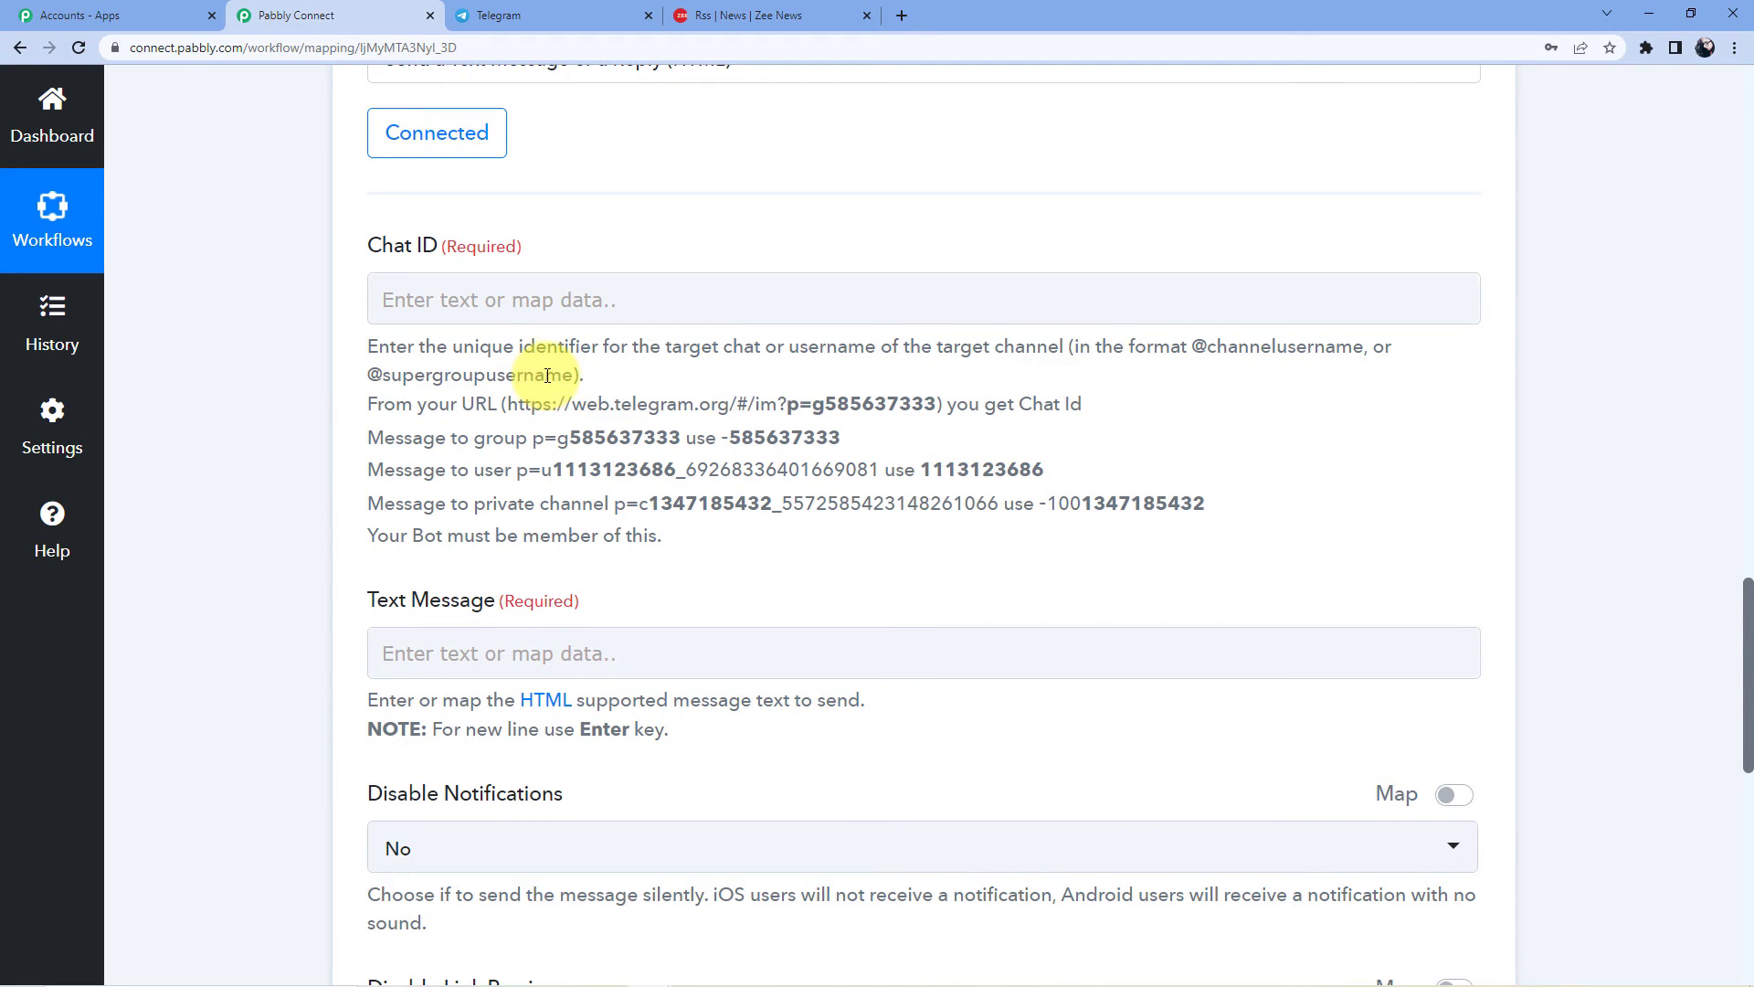
pyautogui.scroll(-1, 547, 375)
# Switch to Telegram and try to copy the chat ID from the web address with the RSS Feed bot chat open
pyautogui.click(539, 11)
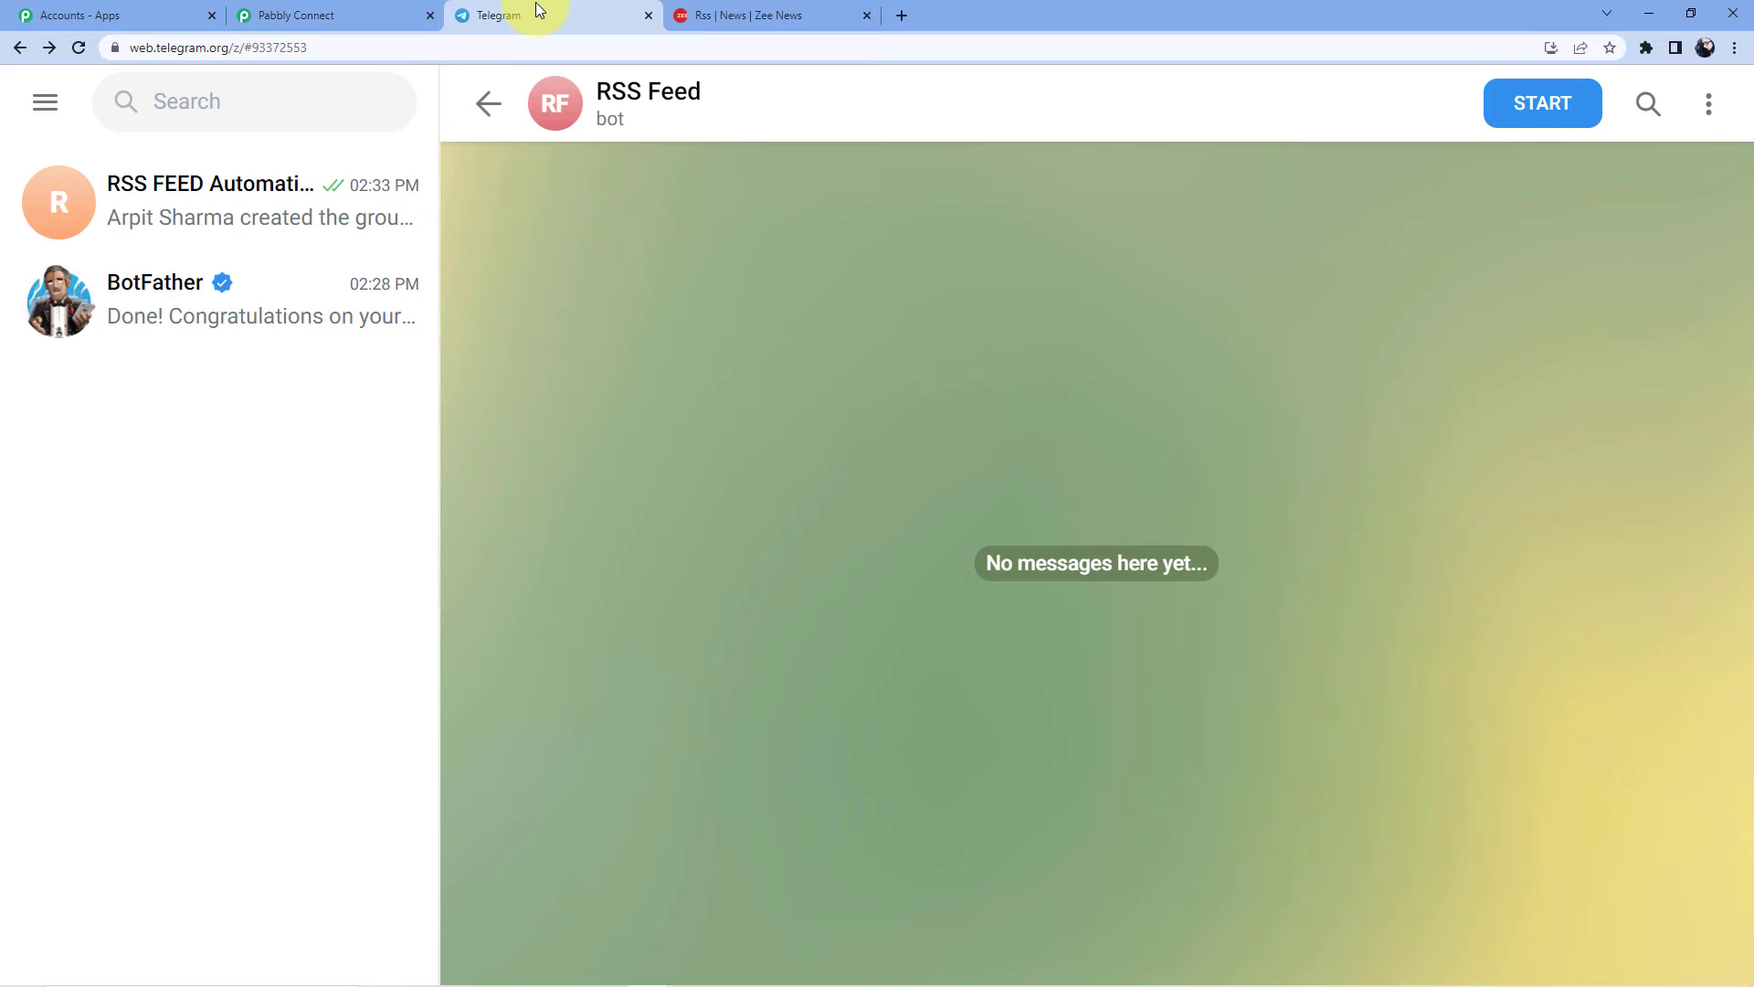
pyautogui.click(234, 51)
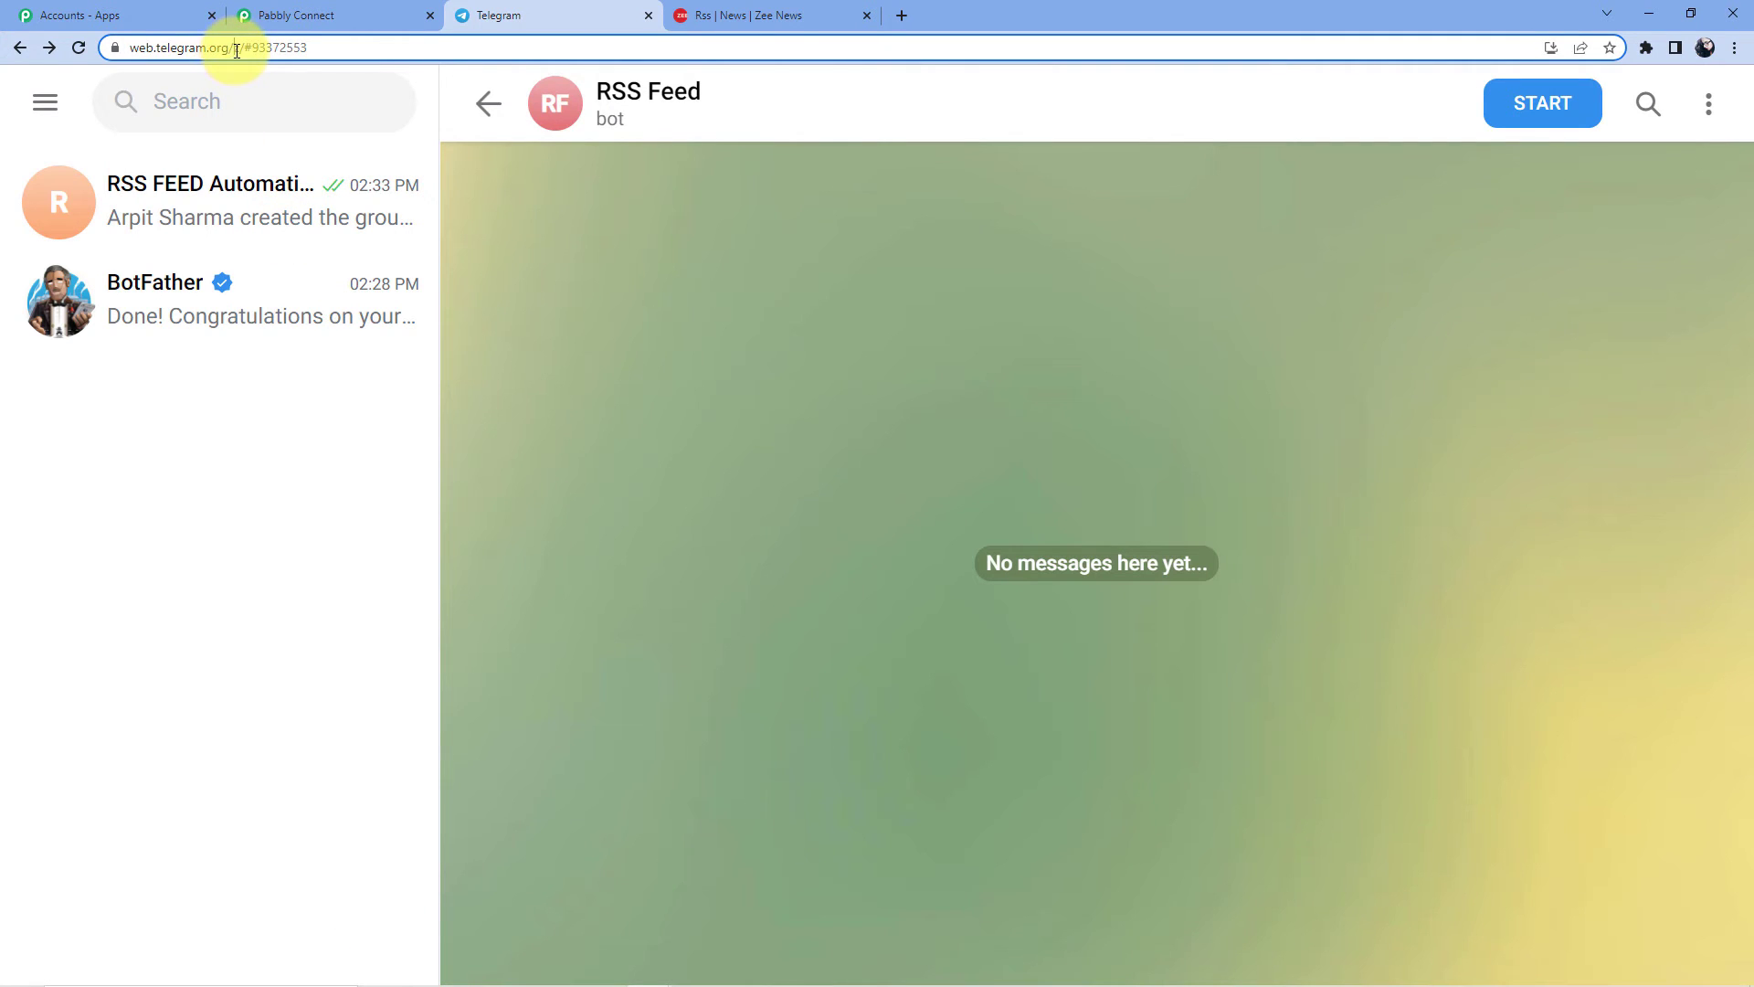
pyautogui.doubleClick(236, 50)
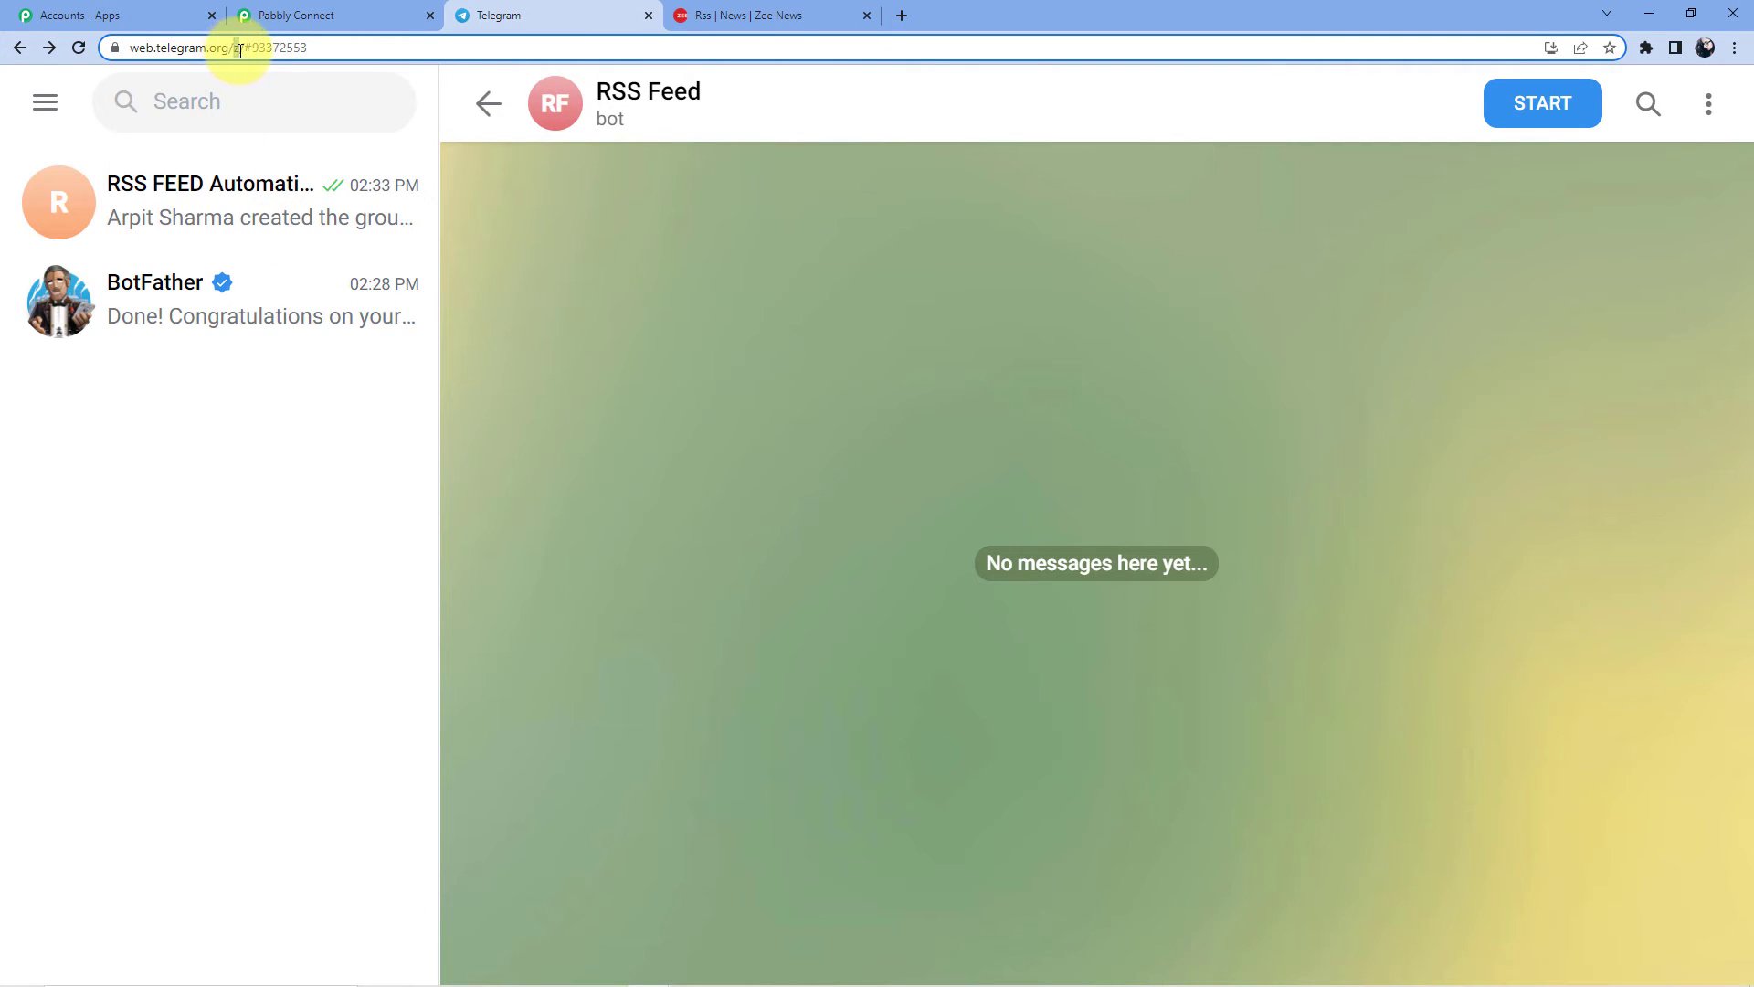
pyautogui.click(53, 109)
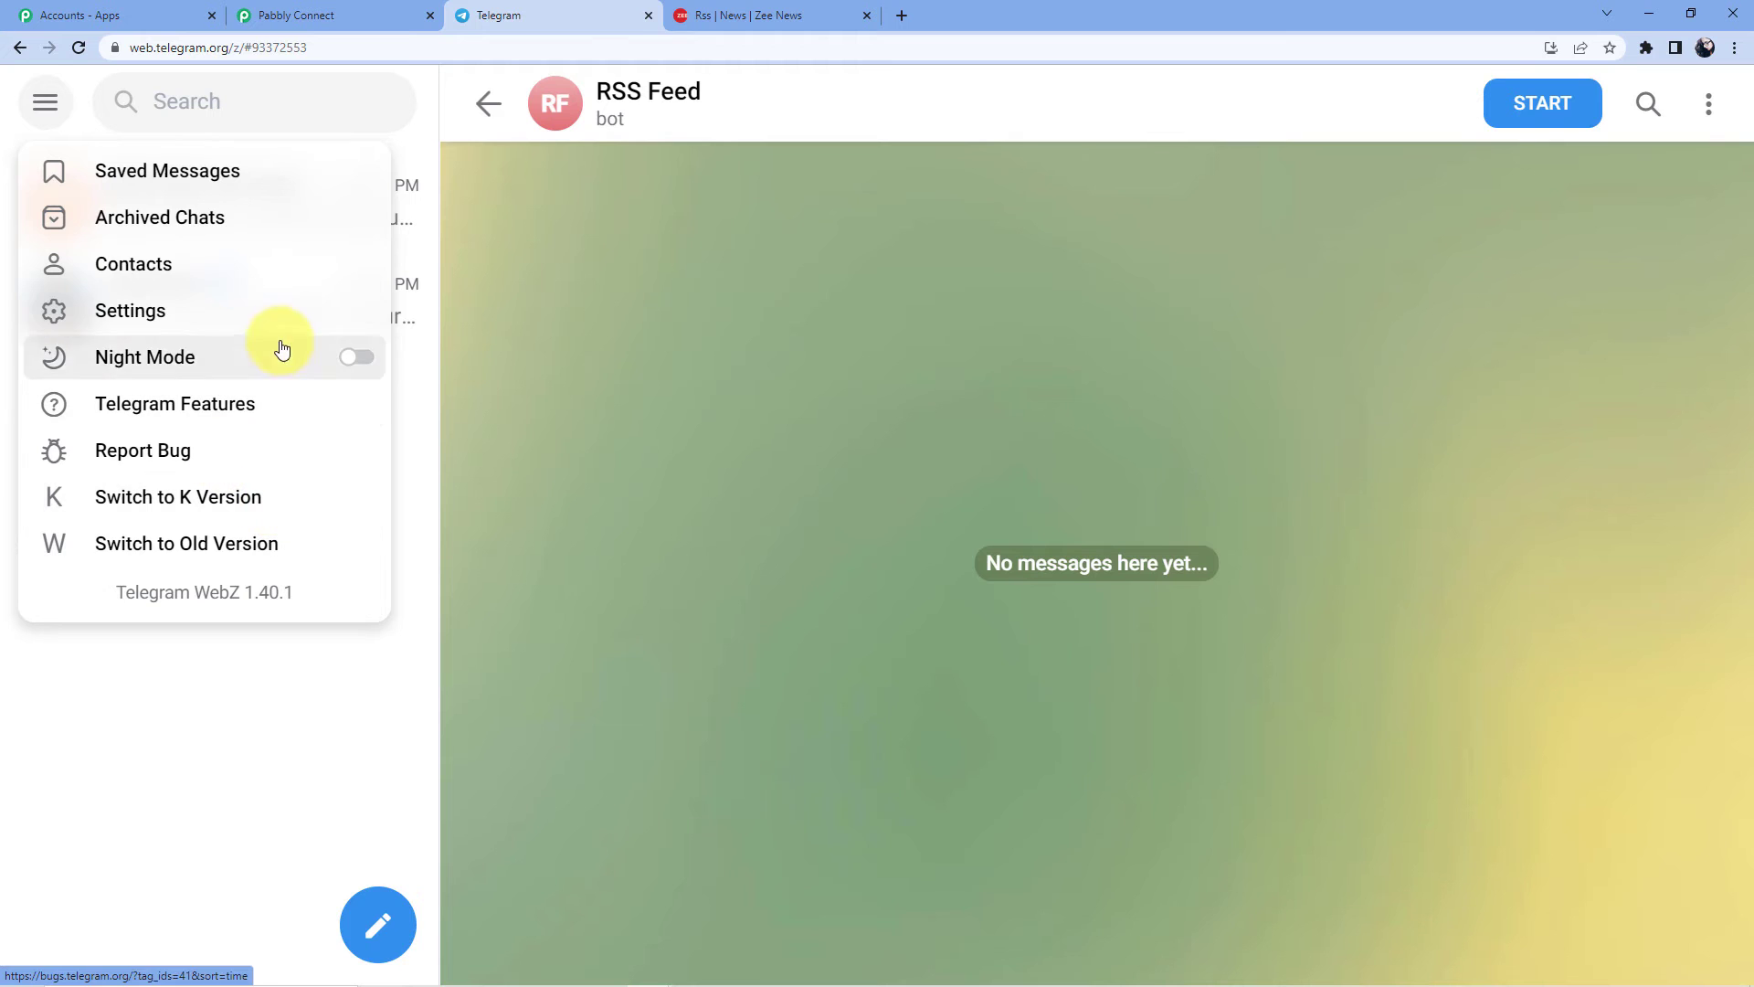
pyautogui.click(260, 47)
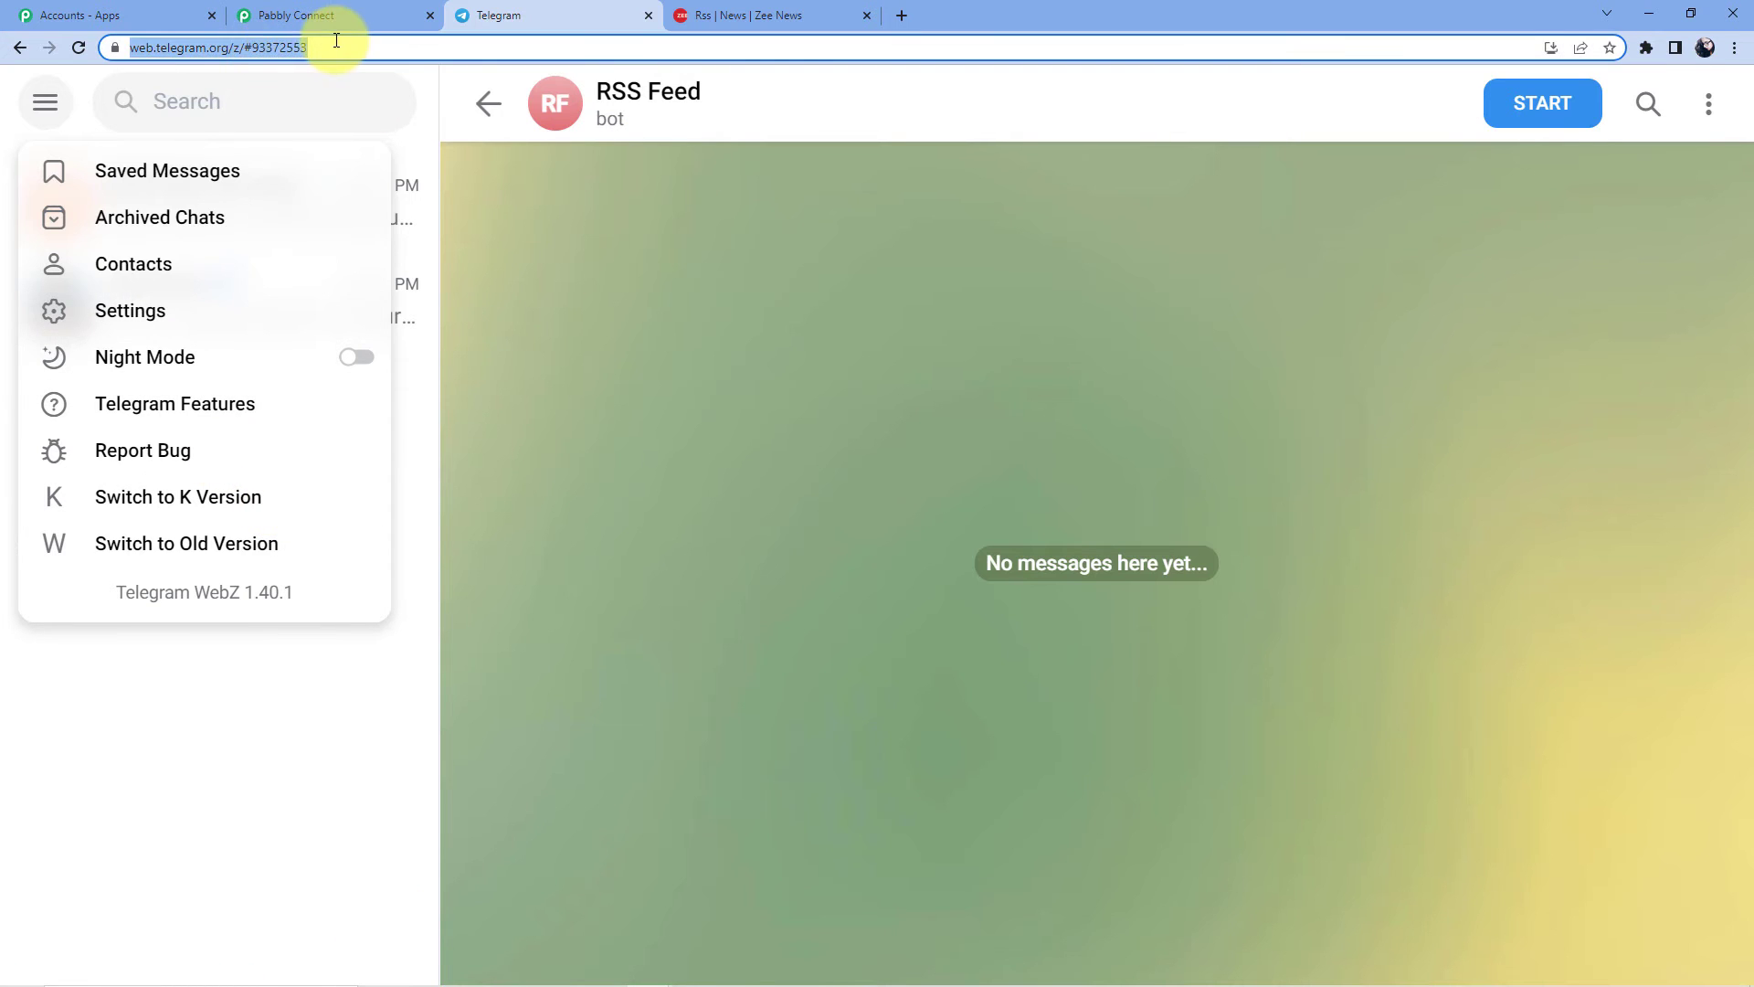
pyautogui.click(294, 46)
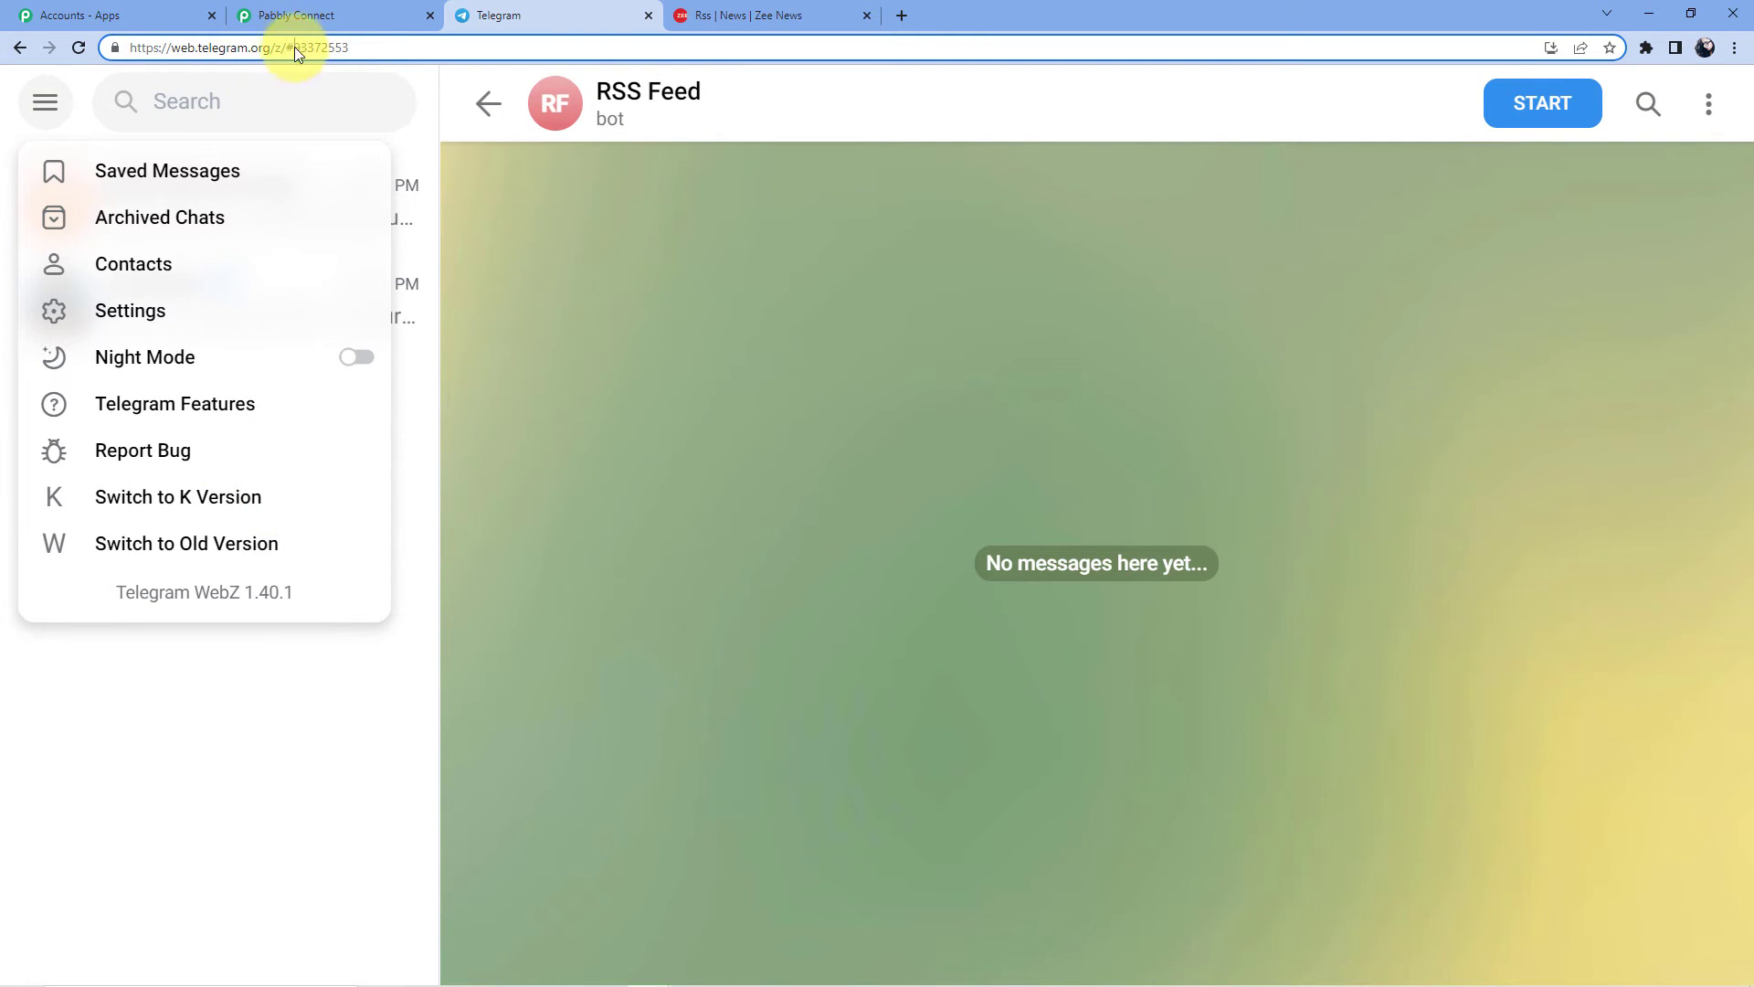
pyautogui.moveTo(295, 47); pyautogui.dragTo(352, 48)
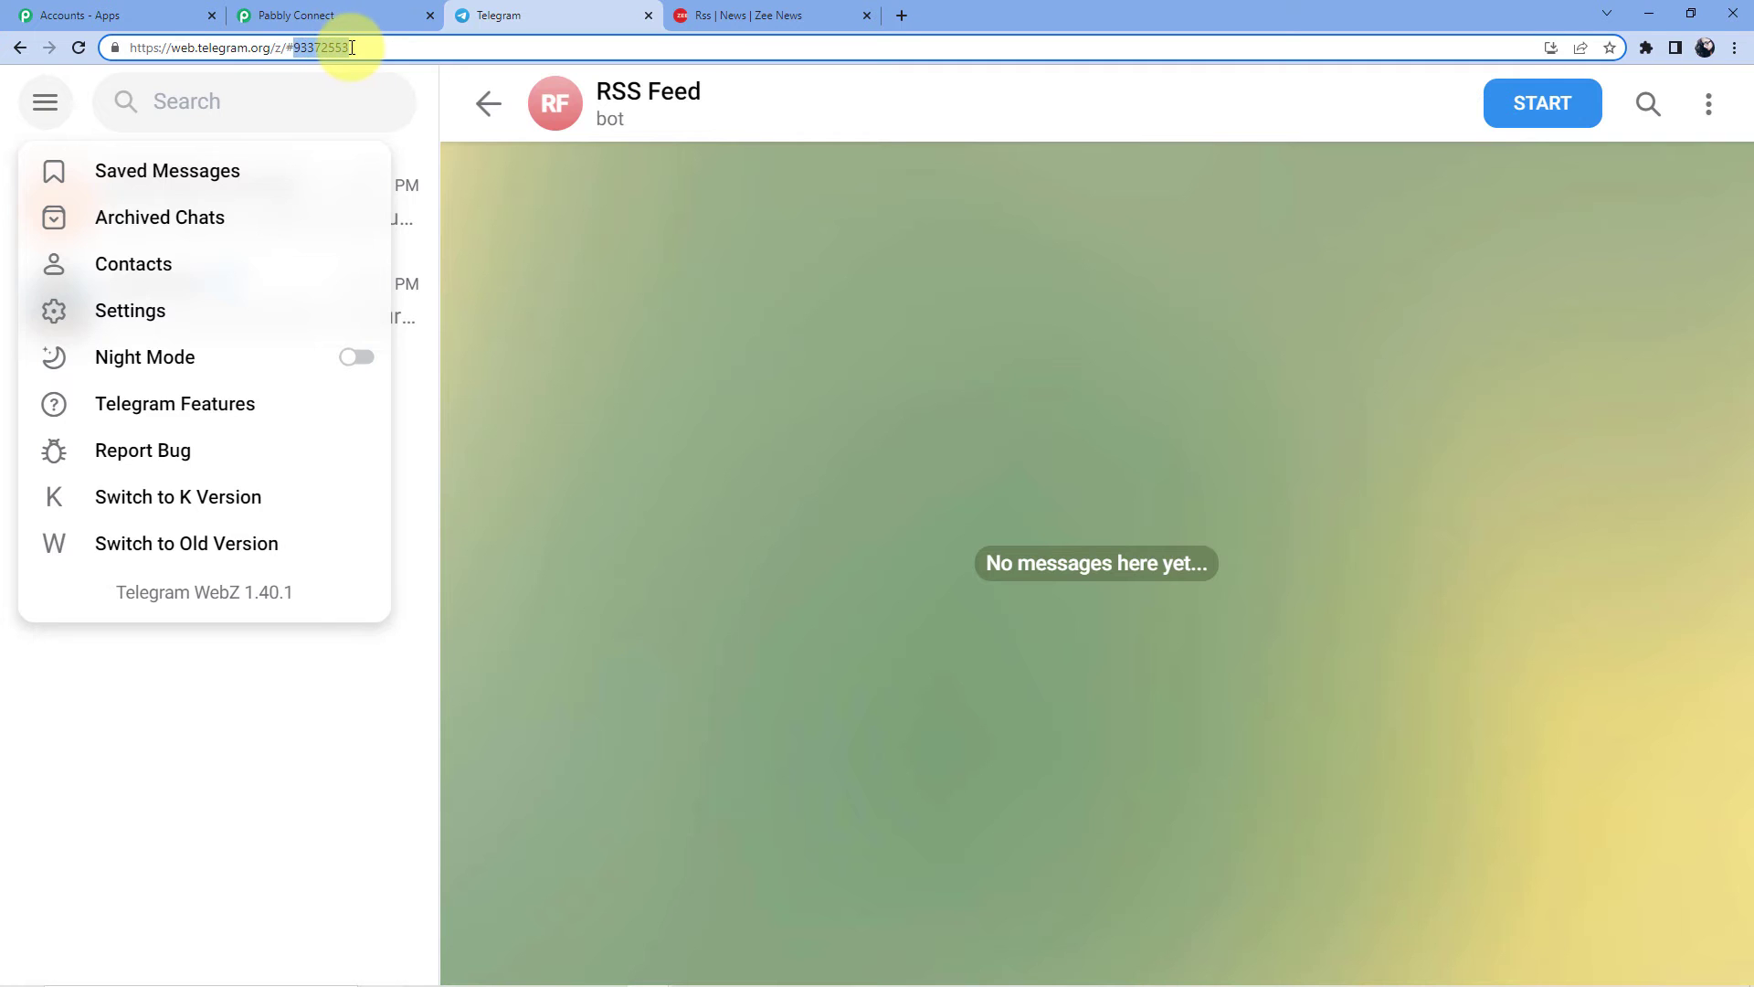
pyautogui.rightClick(327, 47)
pyautogui.click(392, 179)
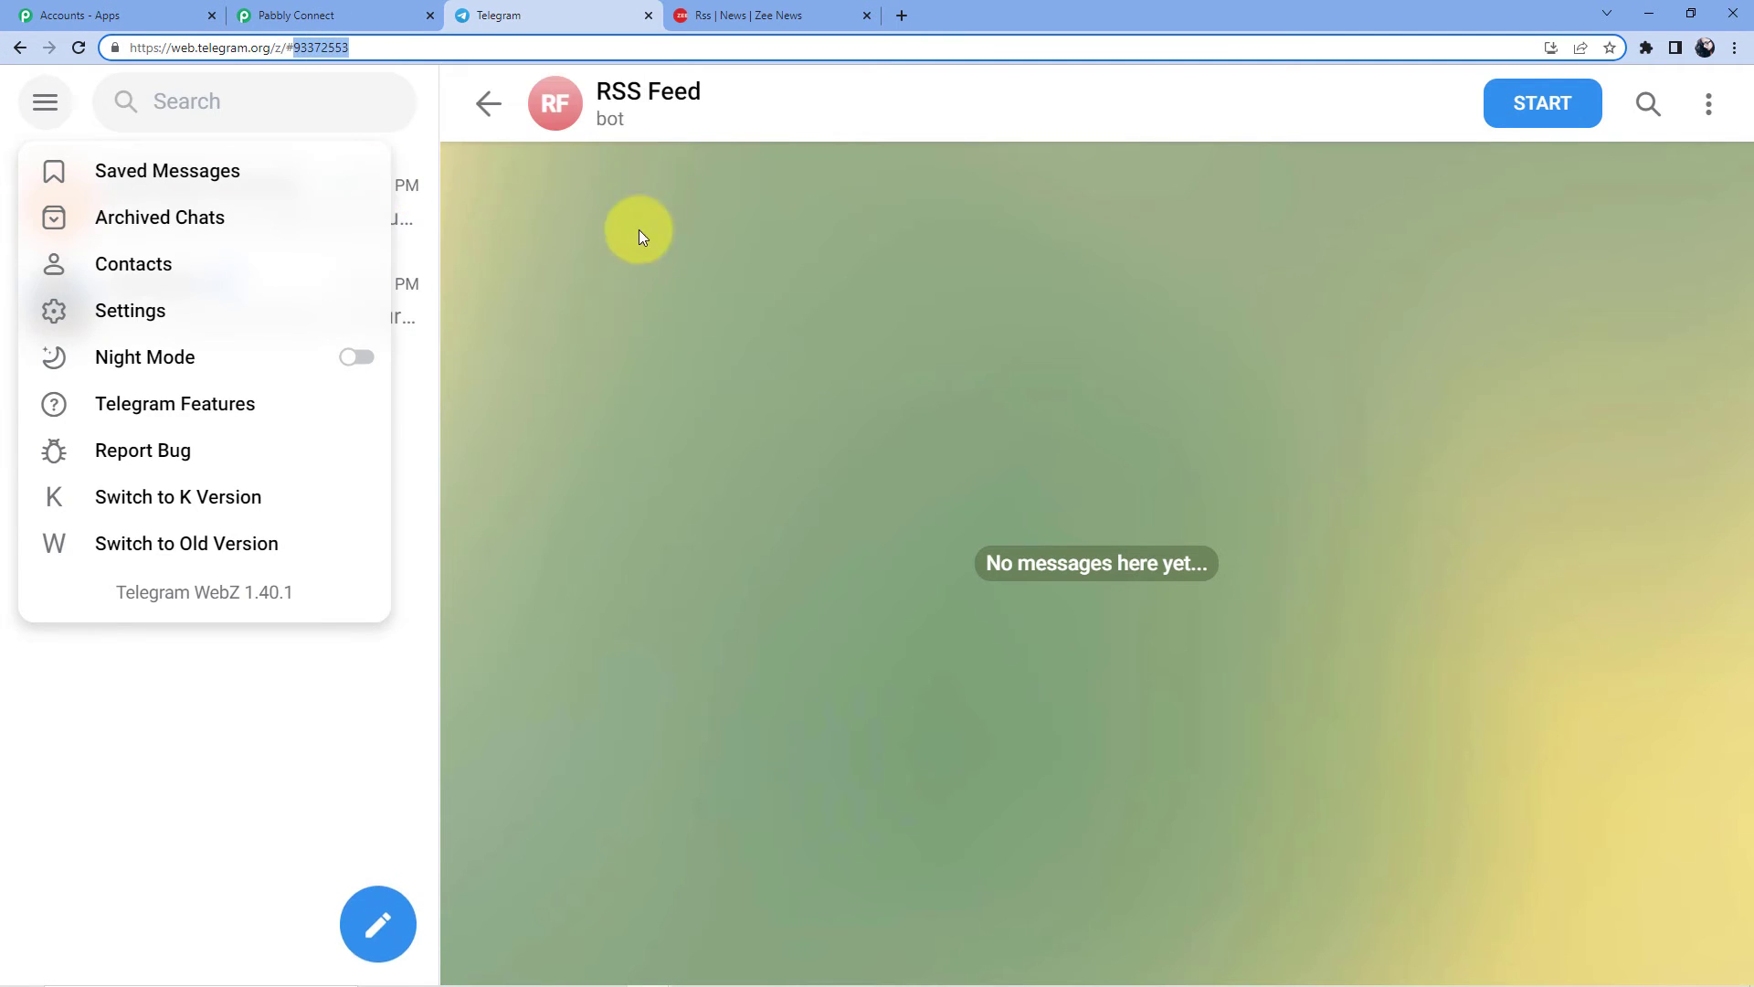
pyautogui.click(639, 229)
# Open the RSS FEED Automation group and copy its chat ID, including the minus sign, from the web address
pyautogui.click(224, 216)
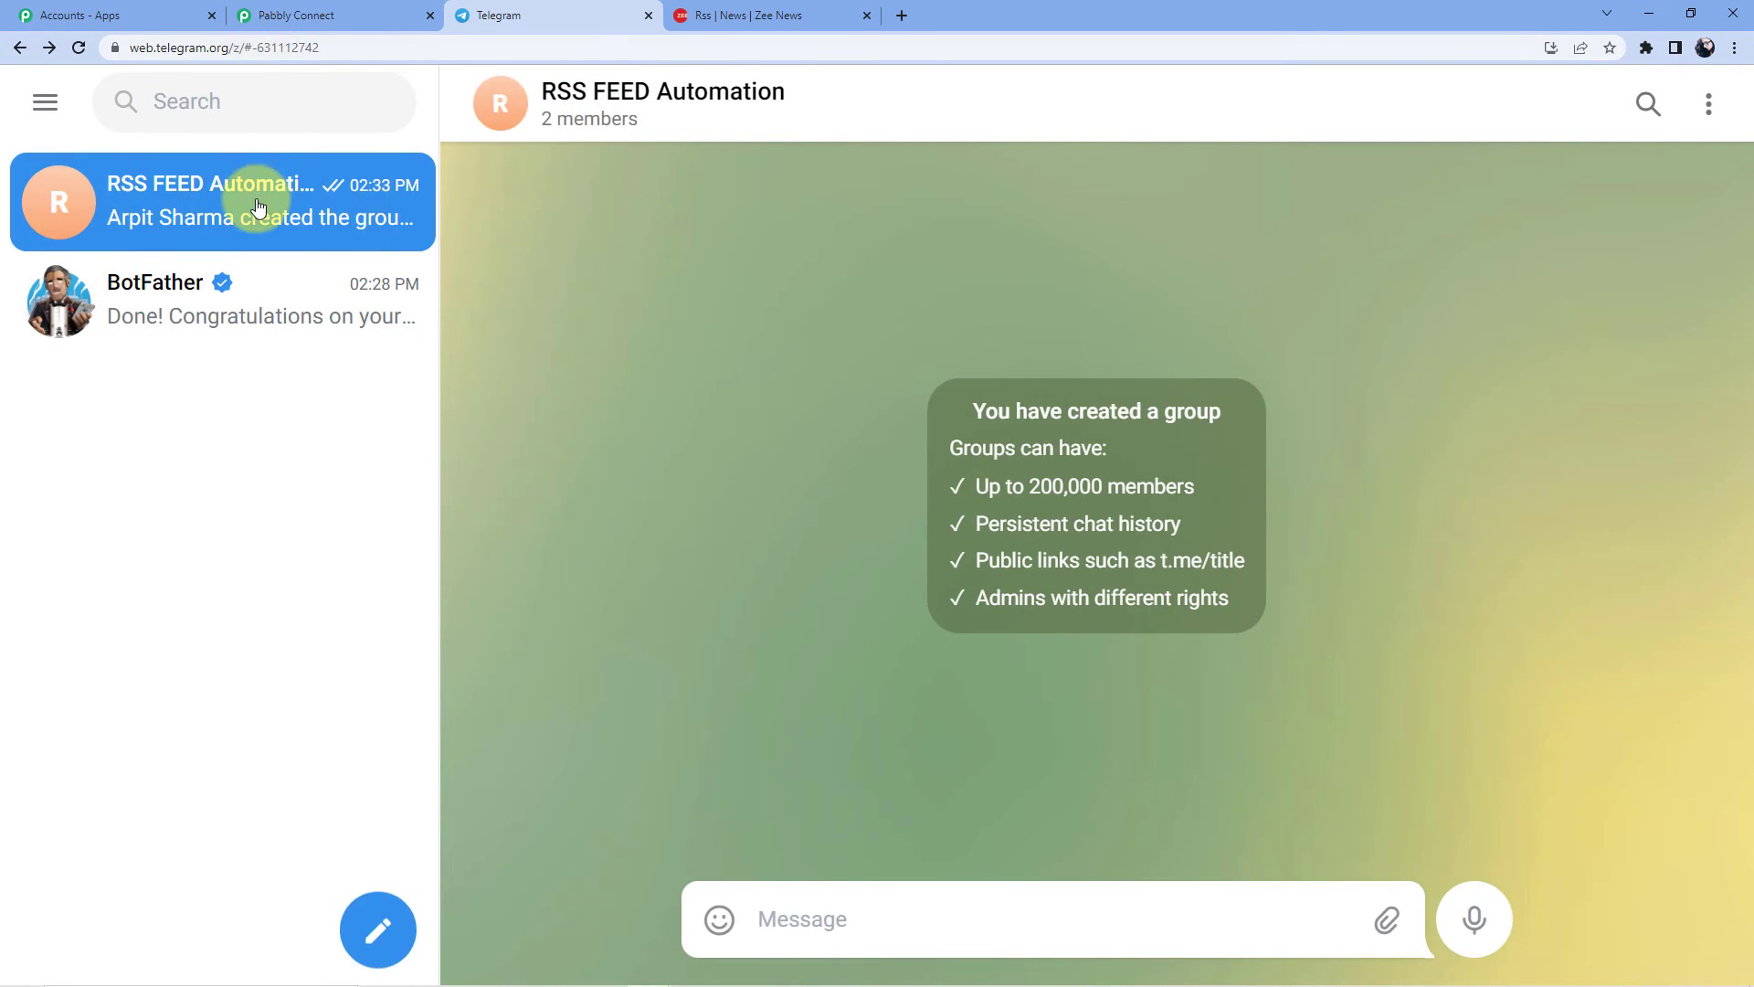
pyautogui.click(246, 203)
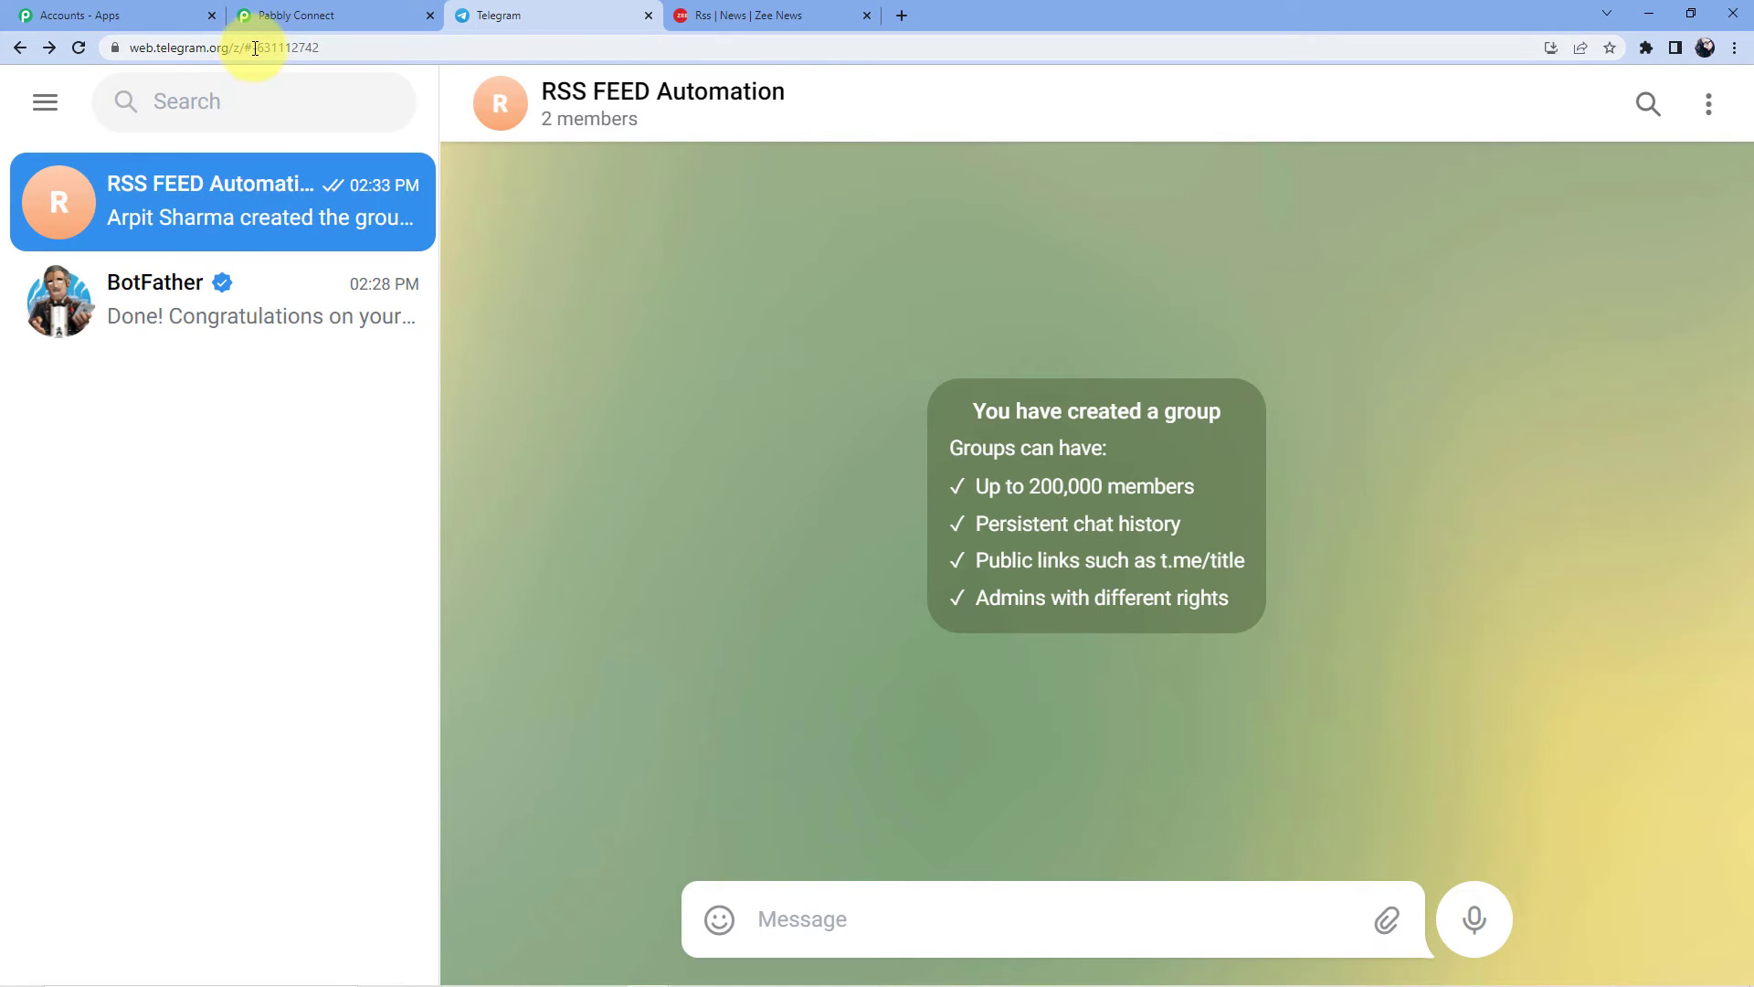
pyautogui.click(226, 274)
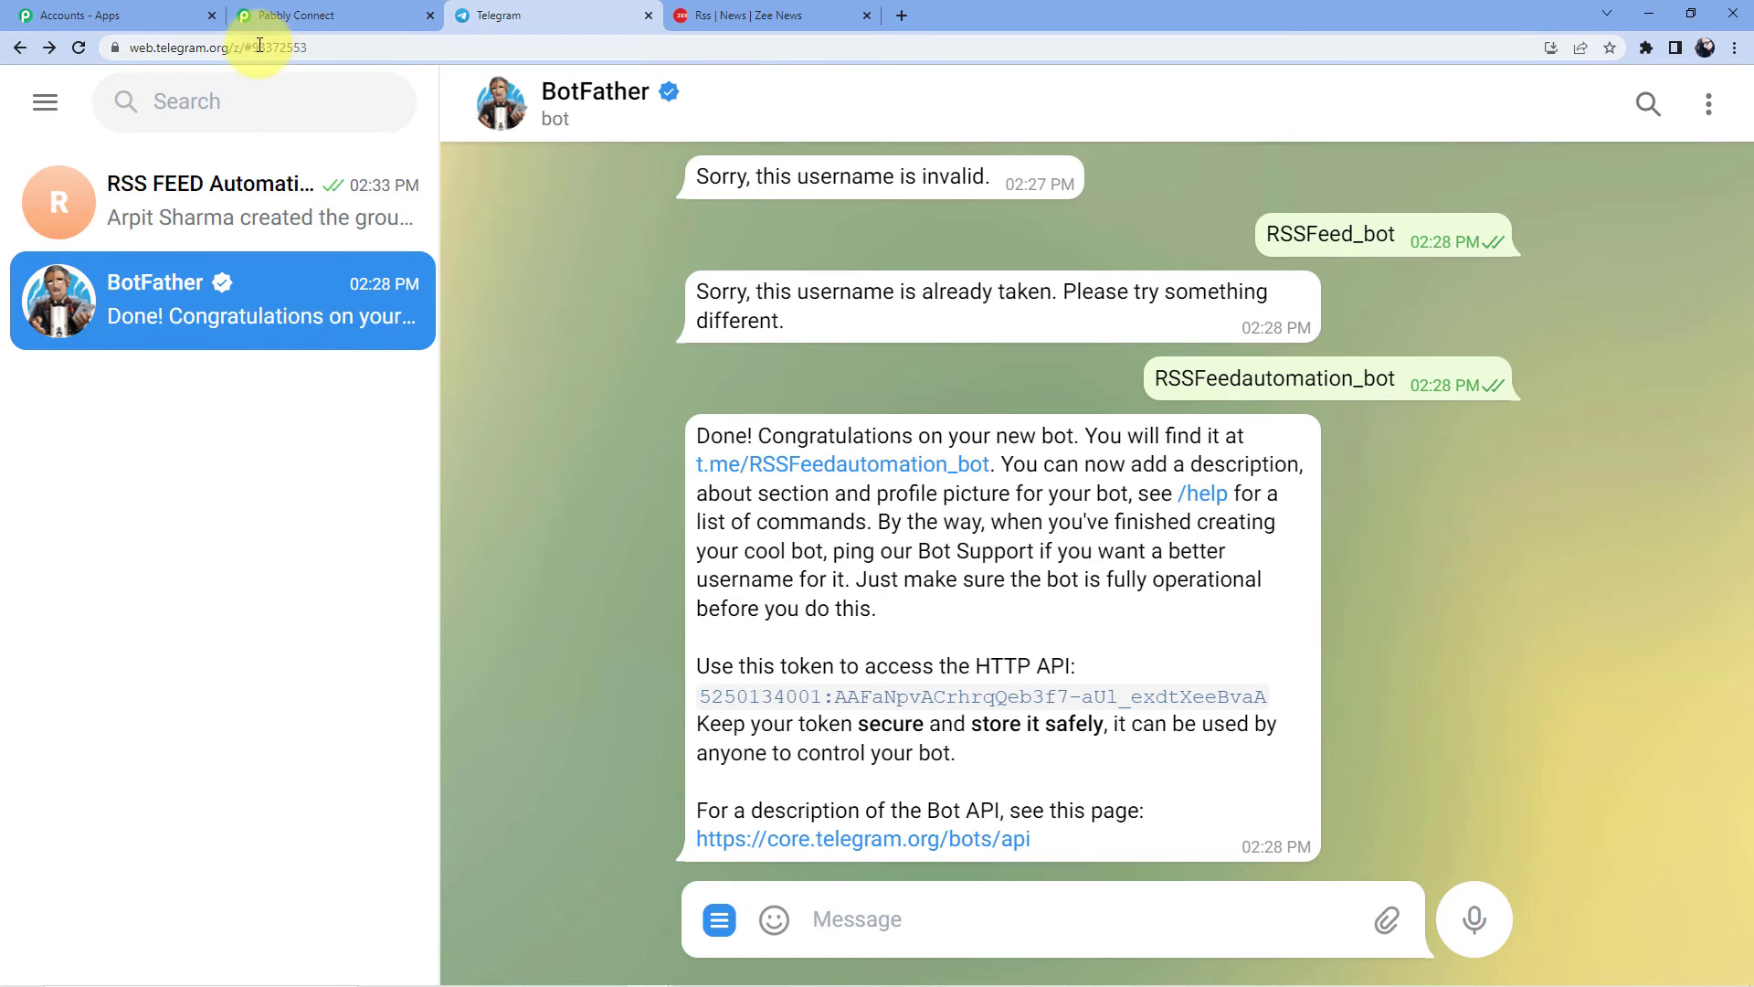
pyautogui.click(243, 194)
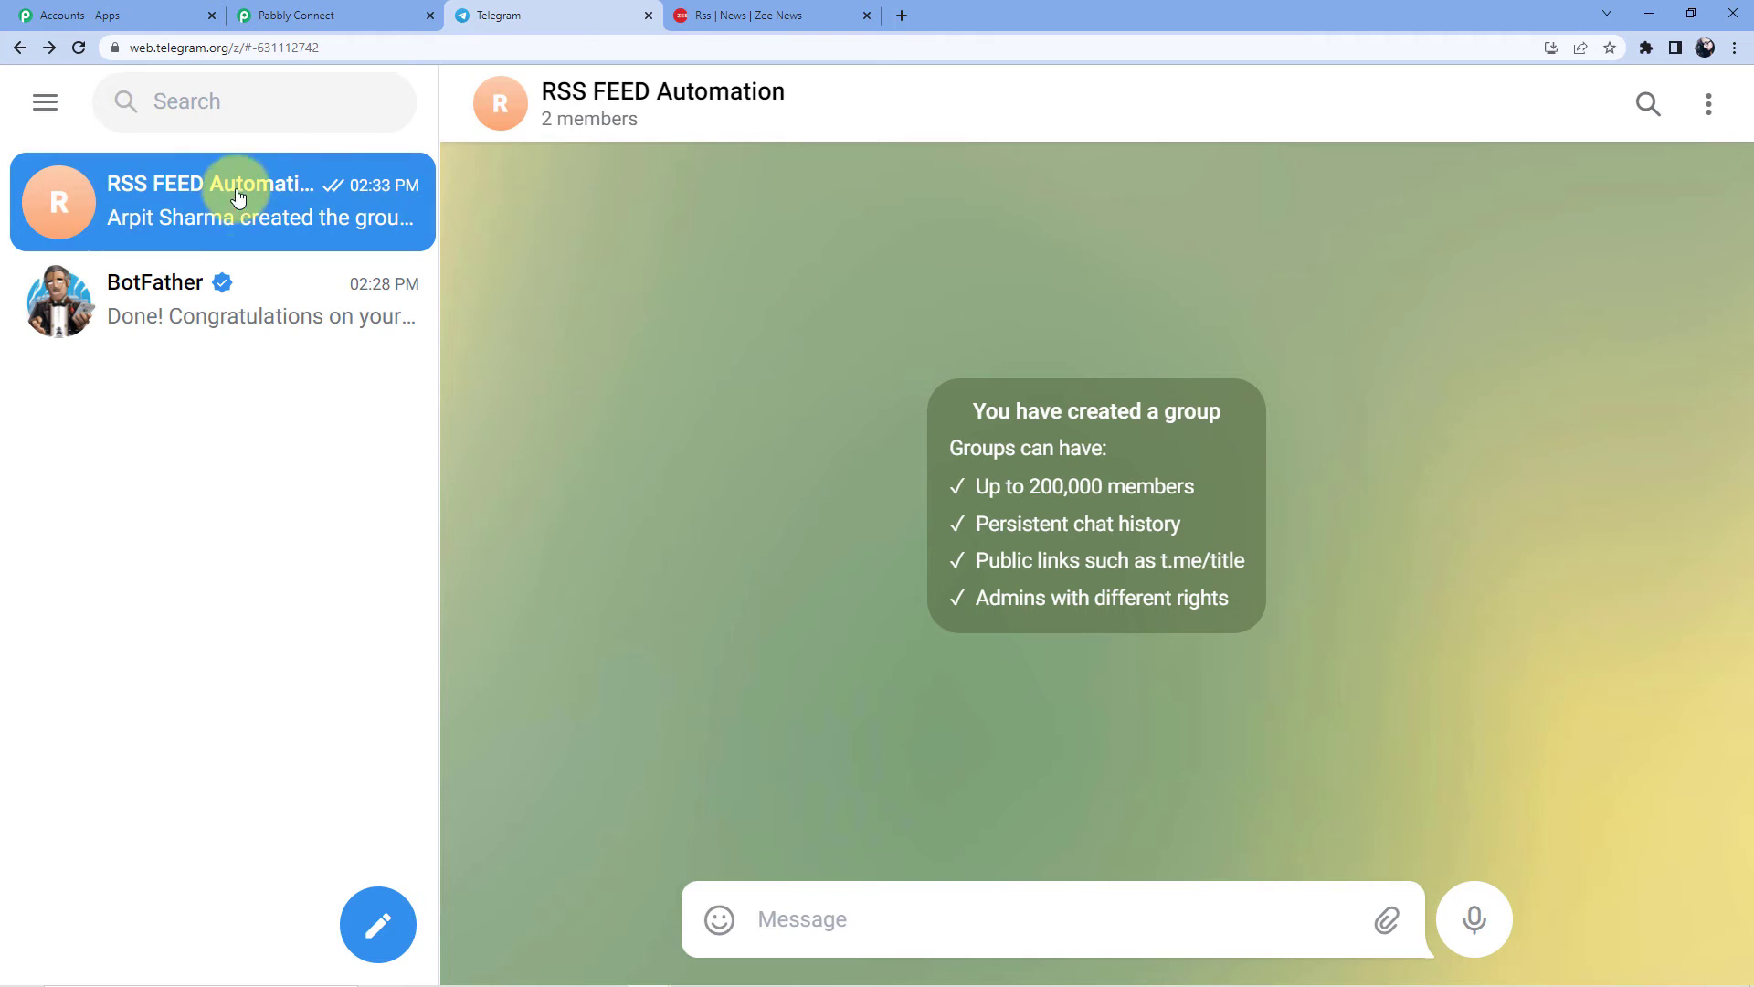
pyautogui.click(255, 47)
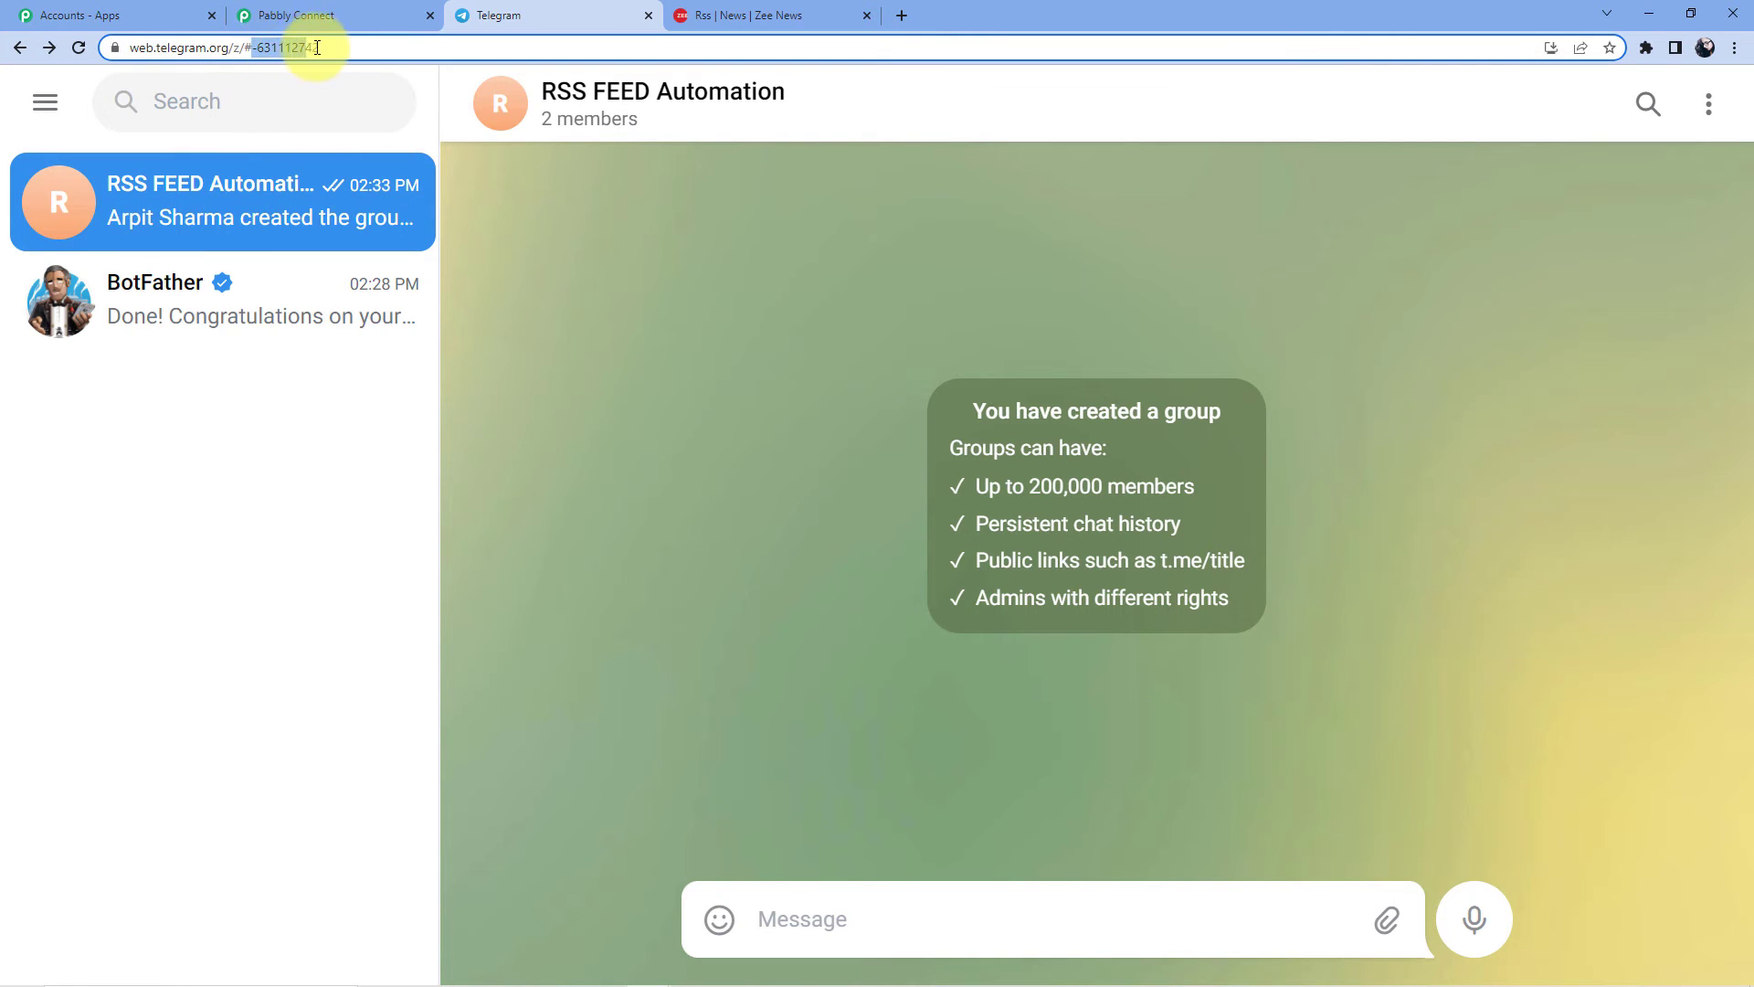
pyautogui.doubleClick(302, 46)
pyautogui.rightClick(297, 46)
pyautogui.click(373, 176)
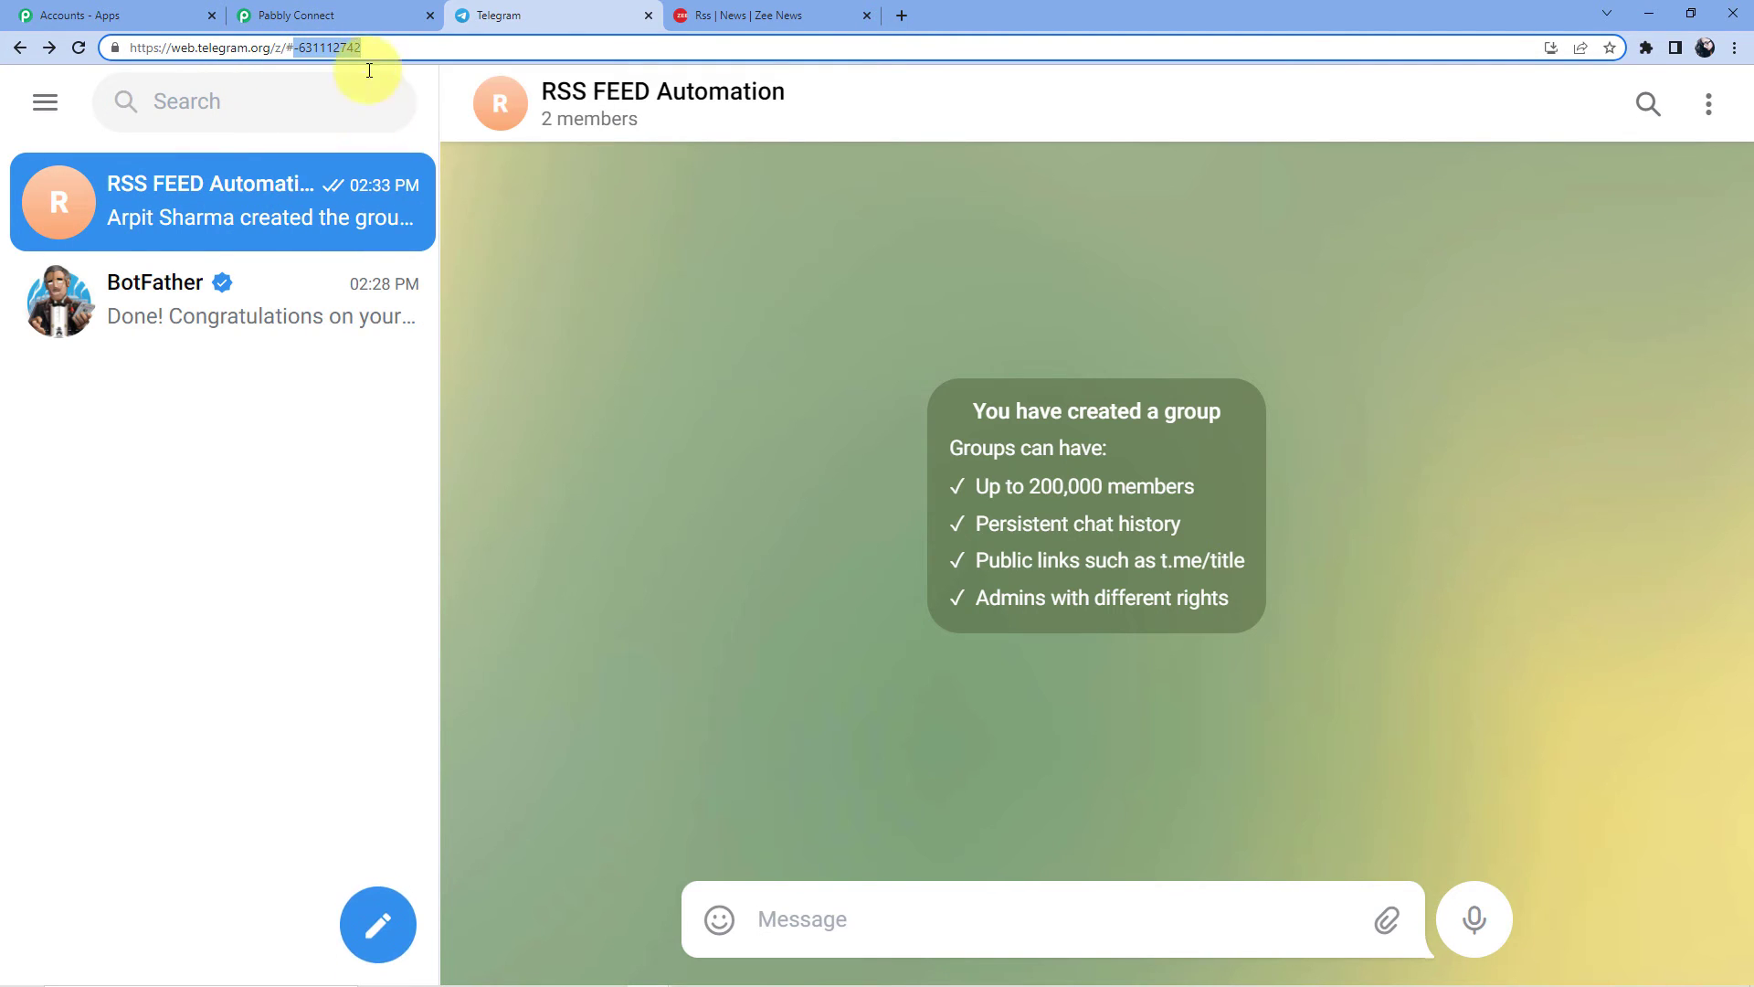
# Switch to Pabbly Connect and set the Telegram Bot action's Chat ID to the group's ID, -631112742
pyautogui.click(395, 15)
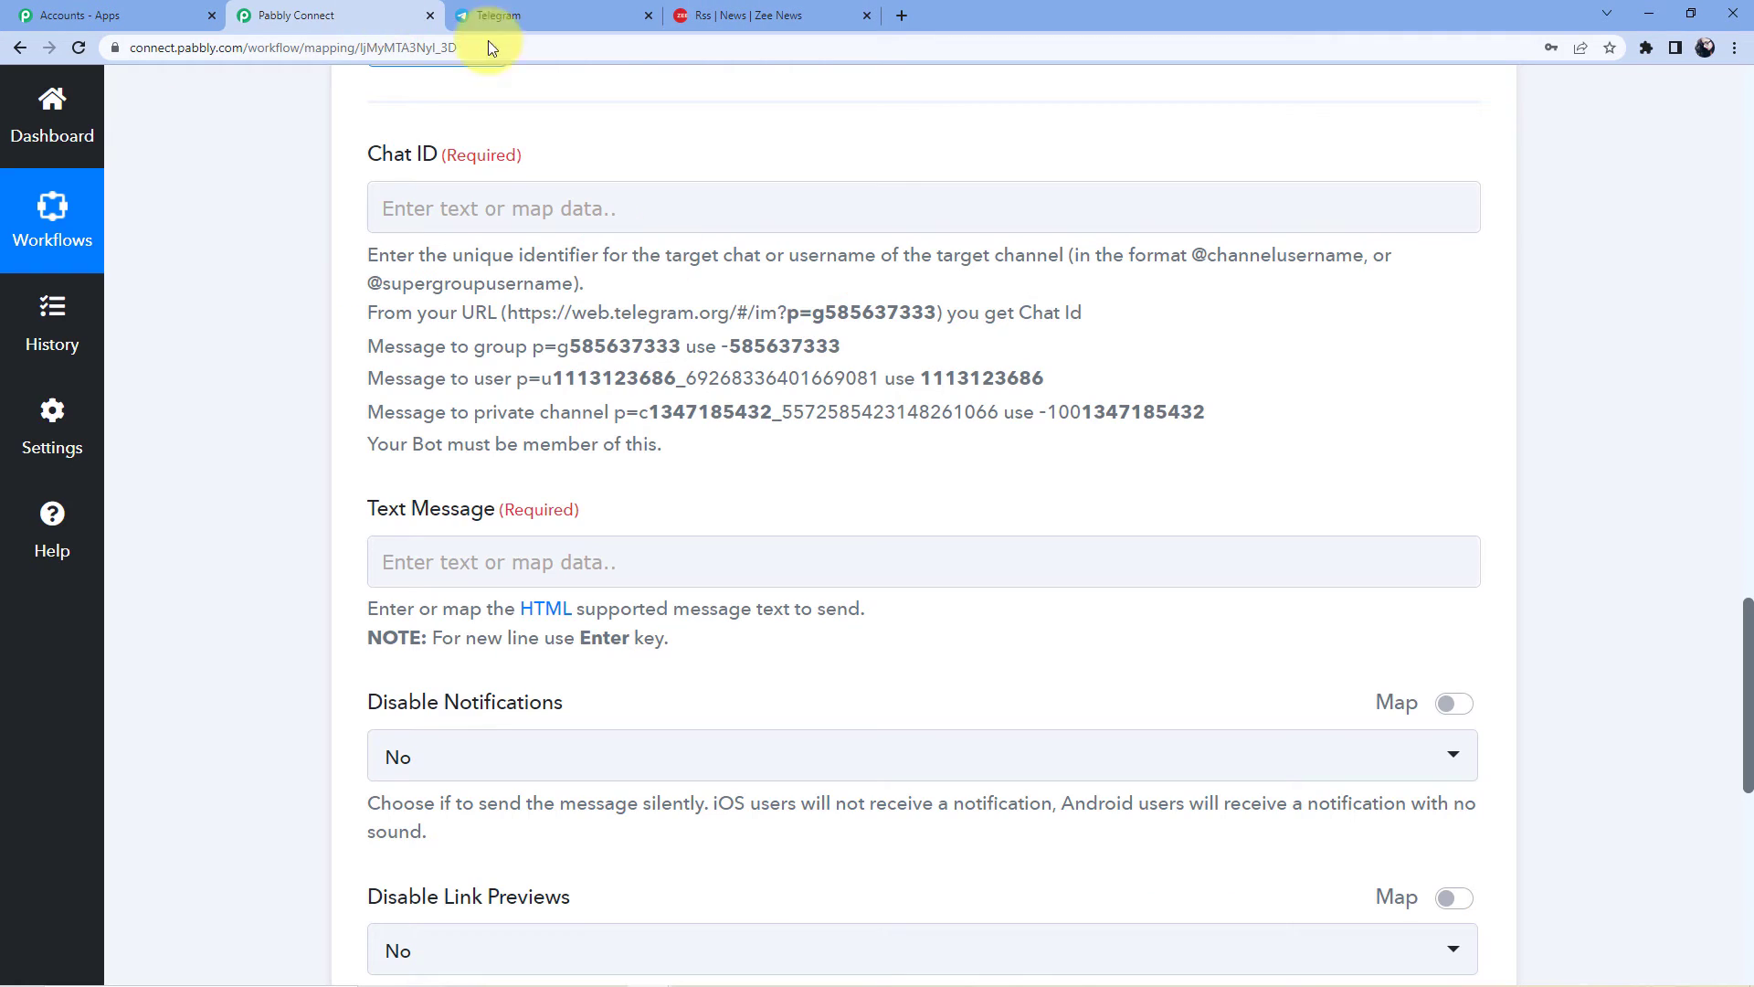
pyautogui.click(491, 210)
pyautogui.write('-')
pyautogui.hotkey('ctrl', 'v')
pyautogui.click(639, 128)
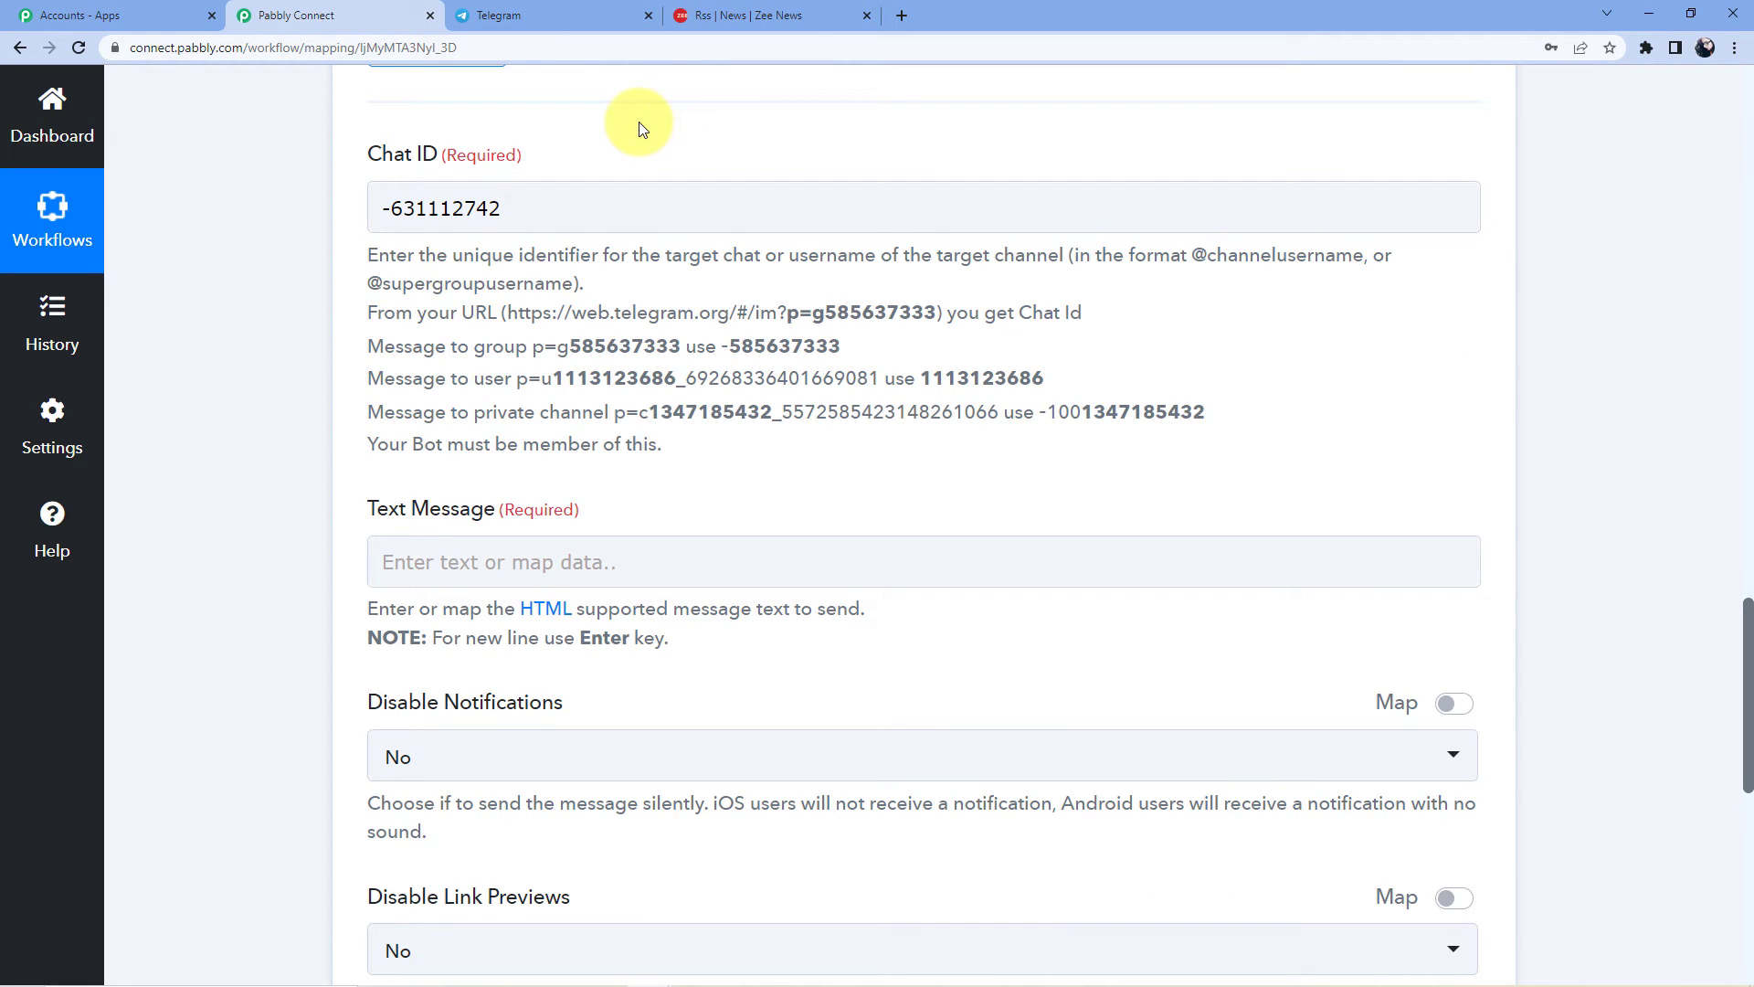
# Open the Telegram Bot action's Text Message field for mapping and review the RSS trigger's response data
pyautogui.scroll(-2, 639, 123)
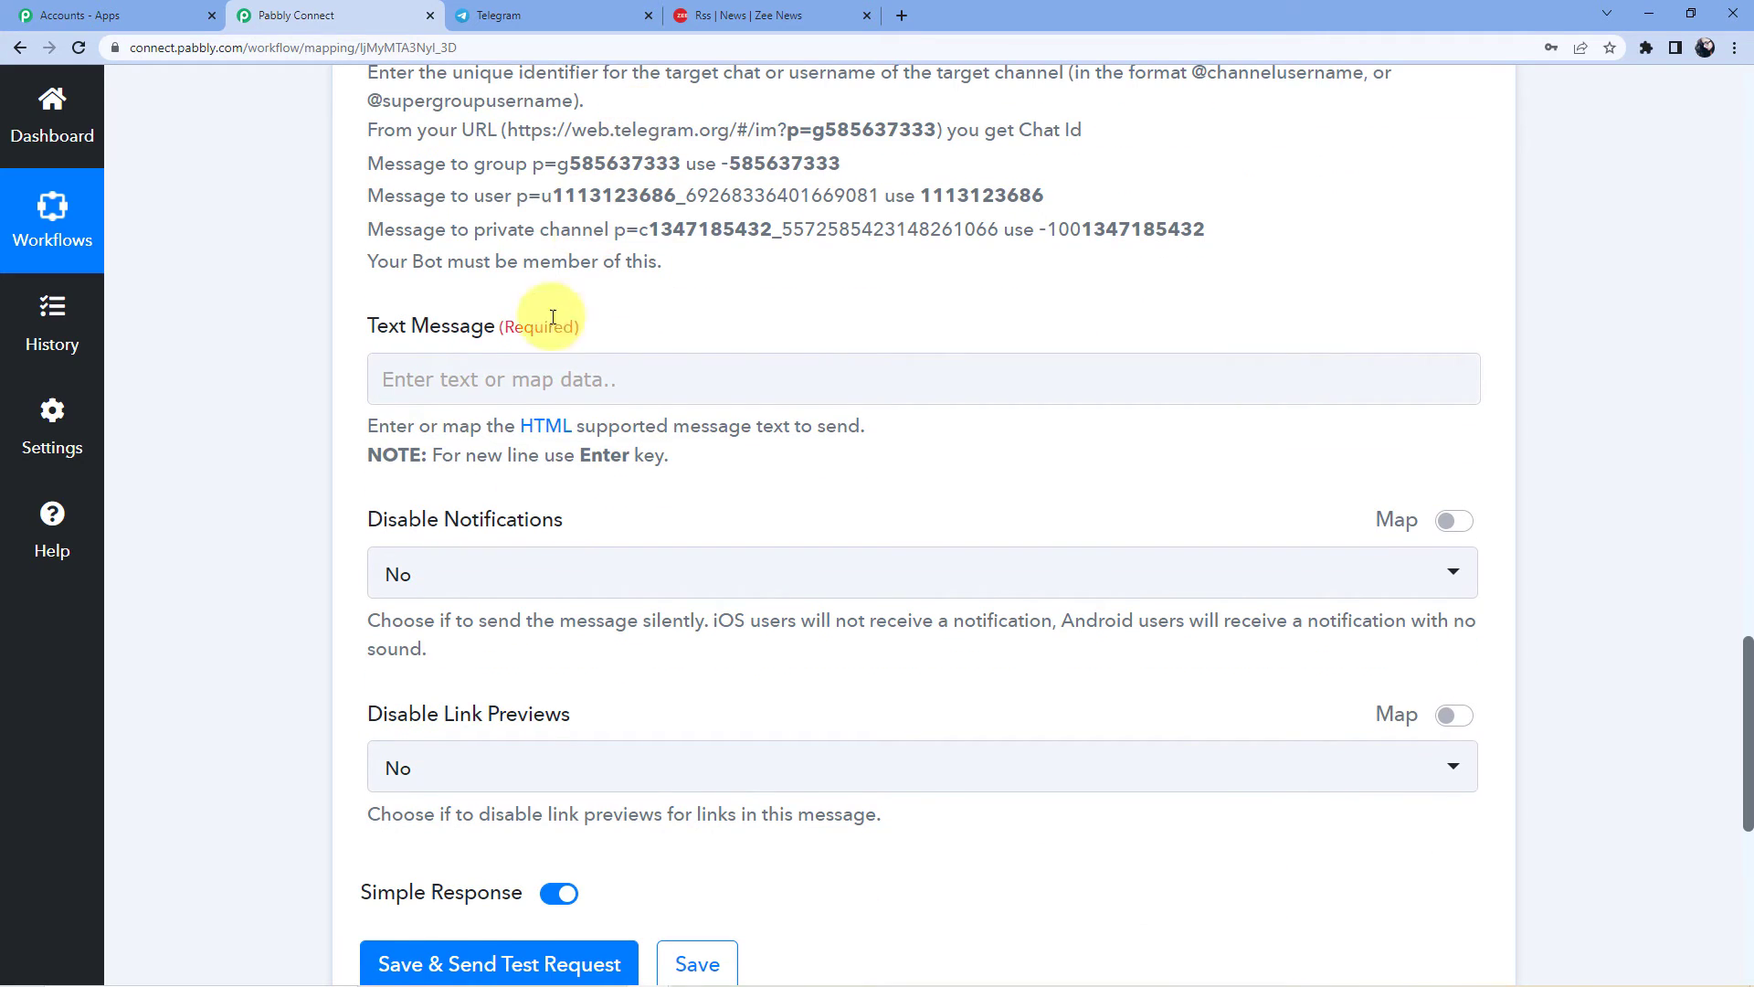
pyautogui.click(578, 389)
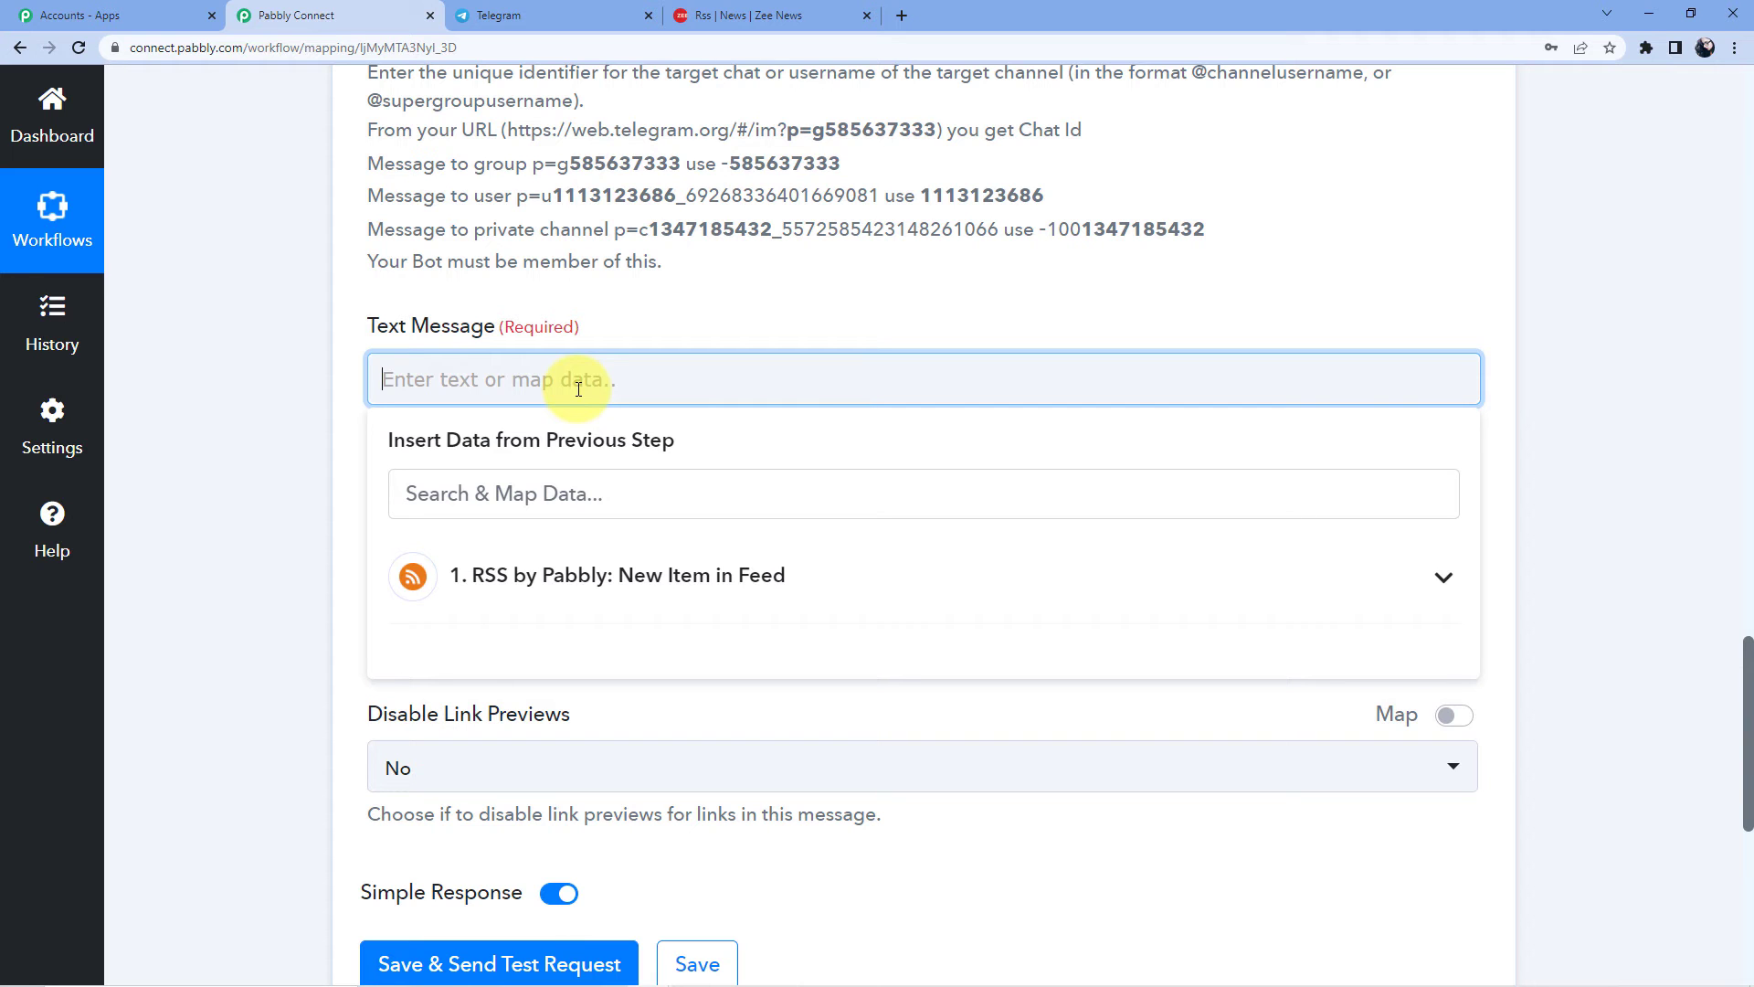
pyautogui.scroll(20, 570, 385)
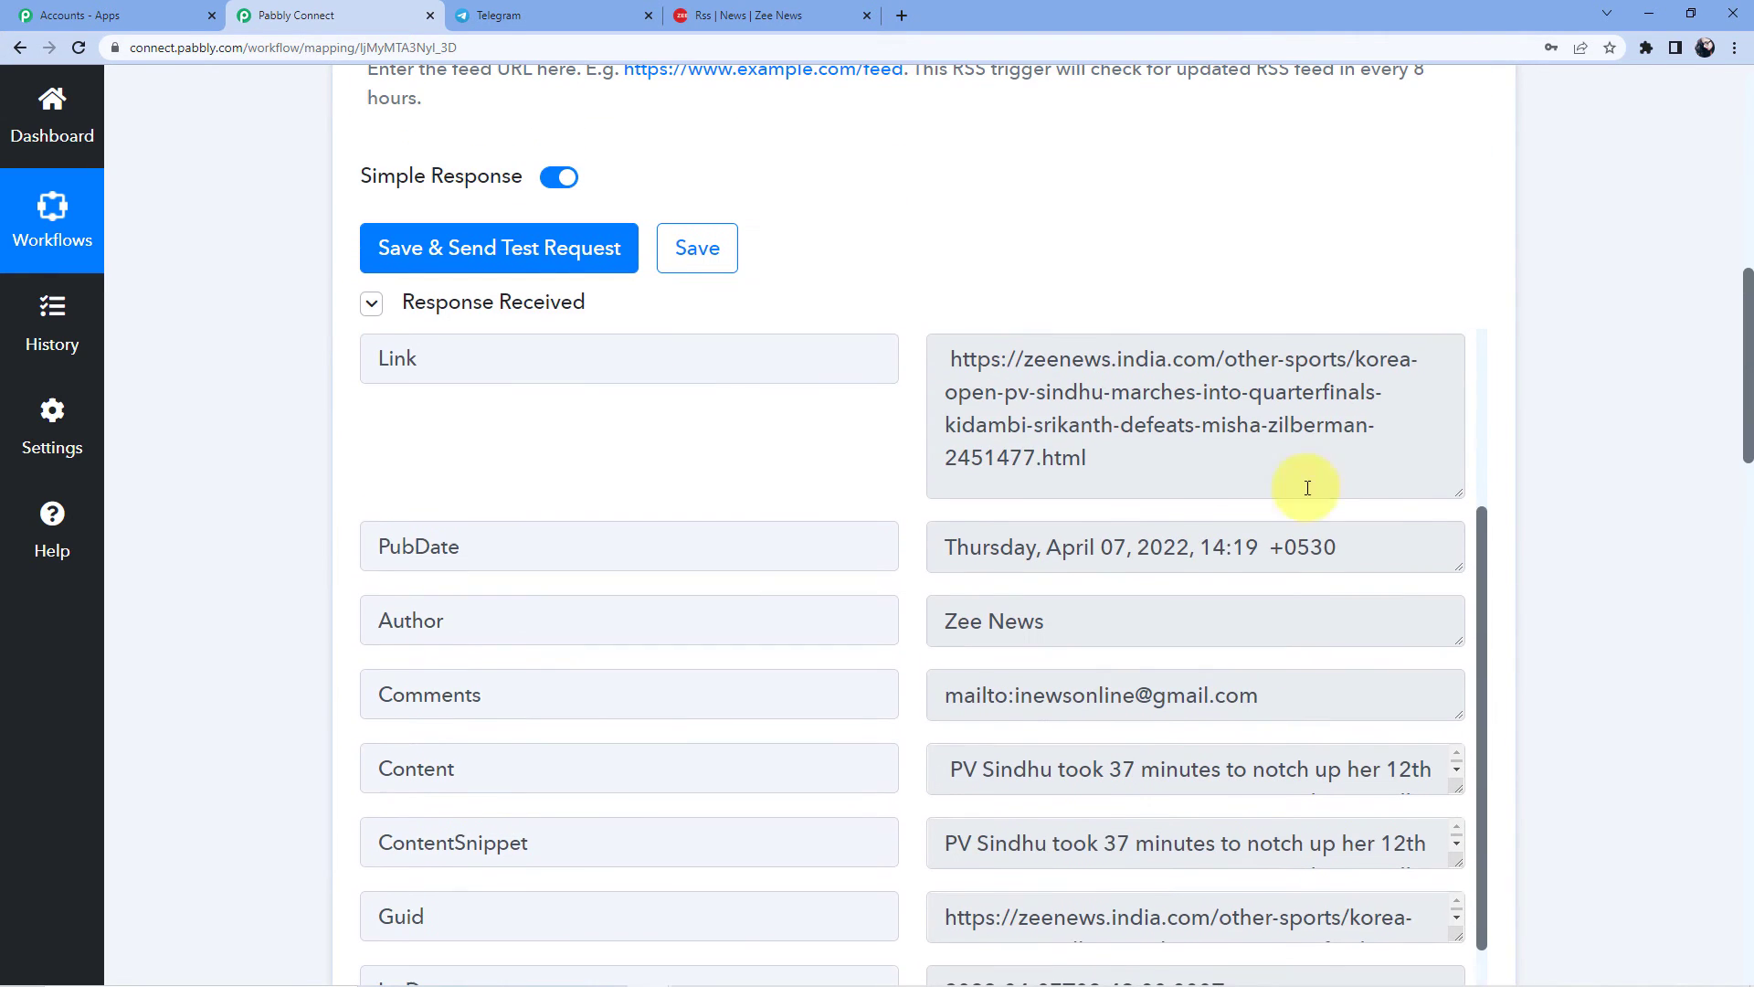
pyautogui.scroll(-20, 266, 512)
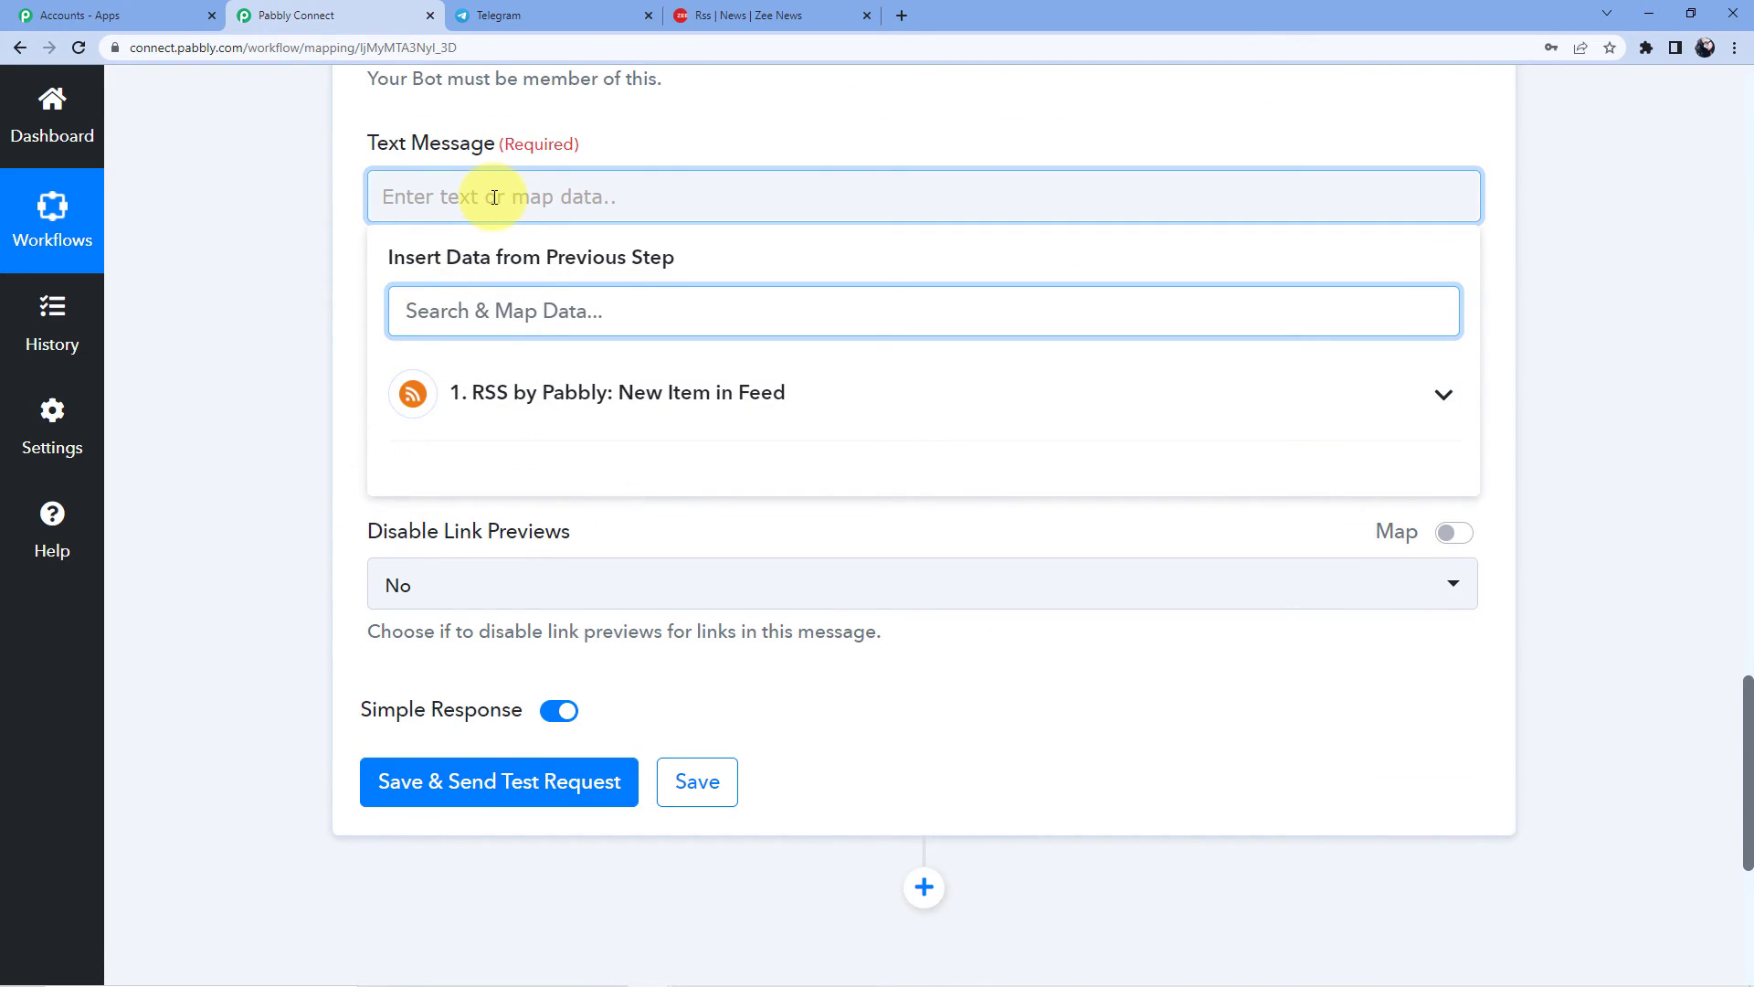
pyautogui.write('Hello')
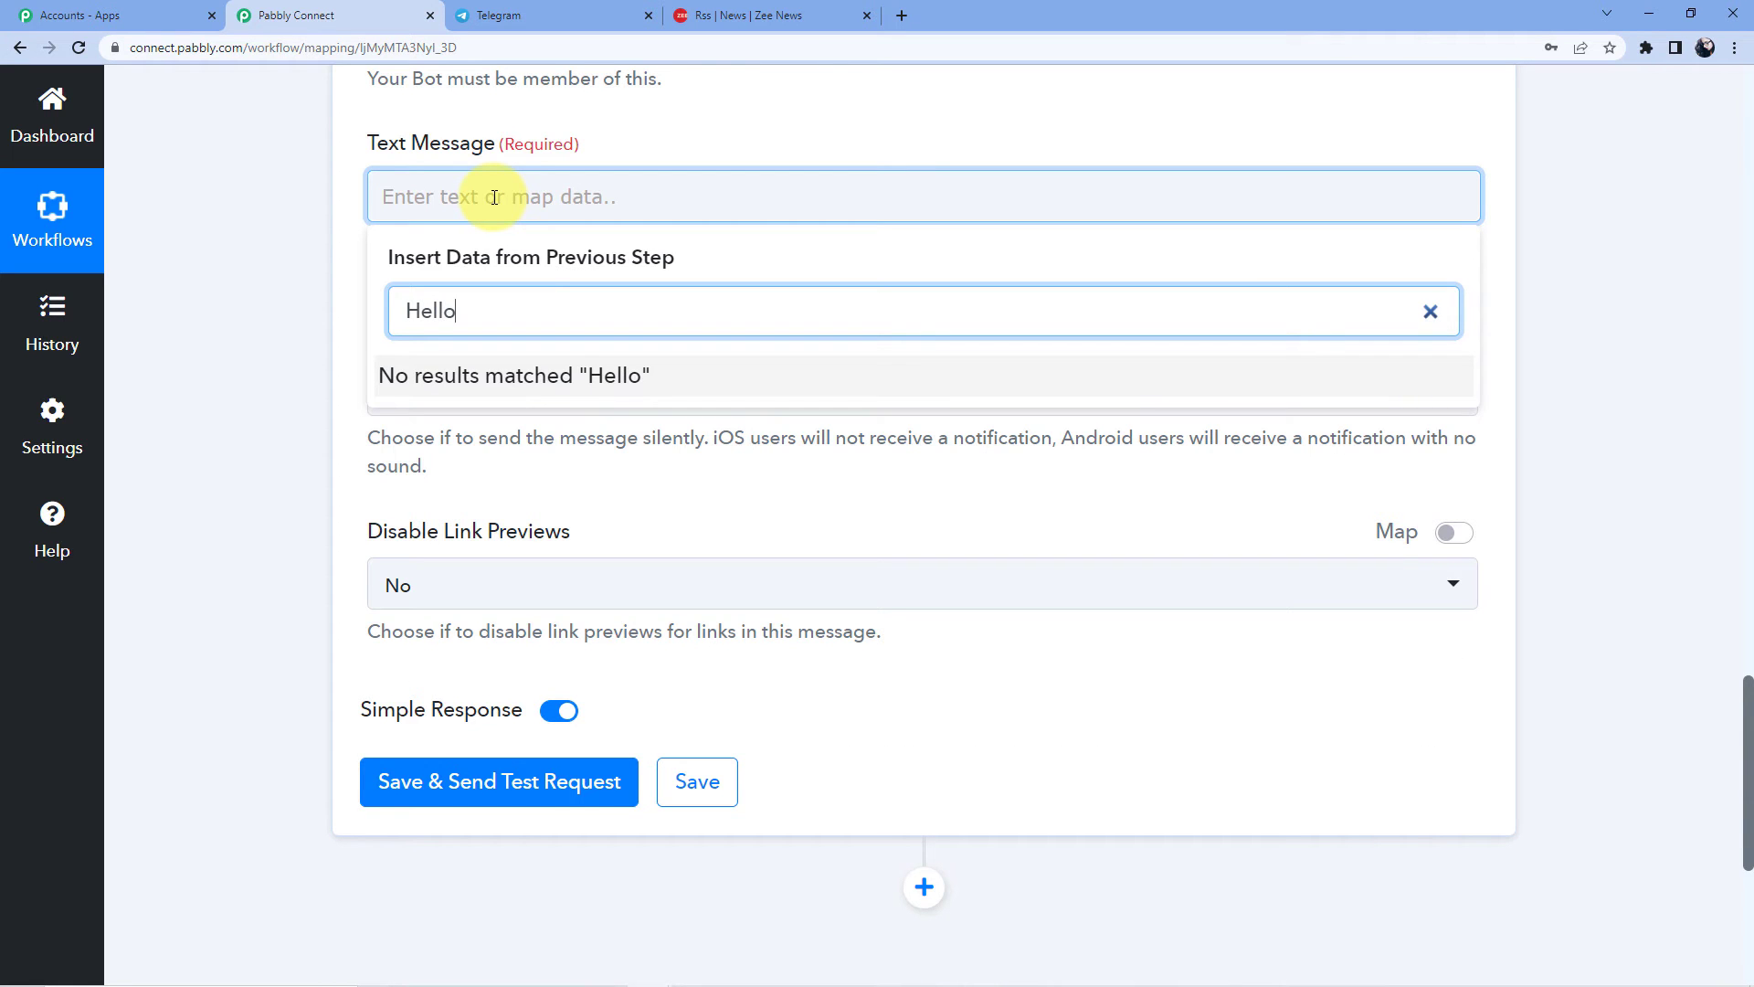
pyautogui.write(' Everyone')
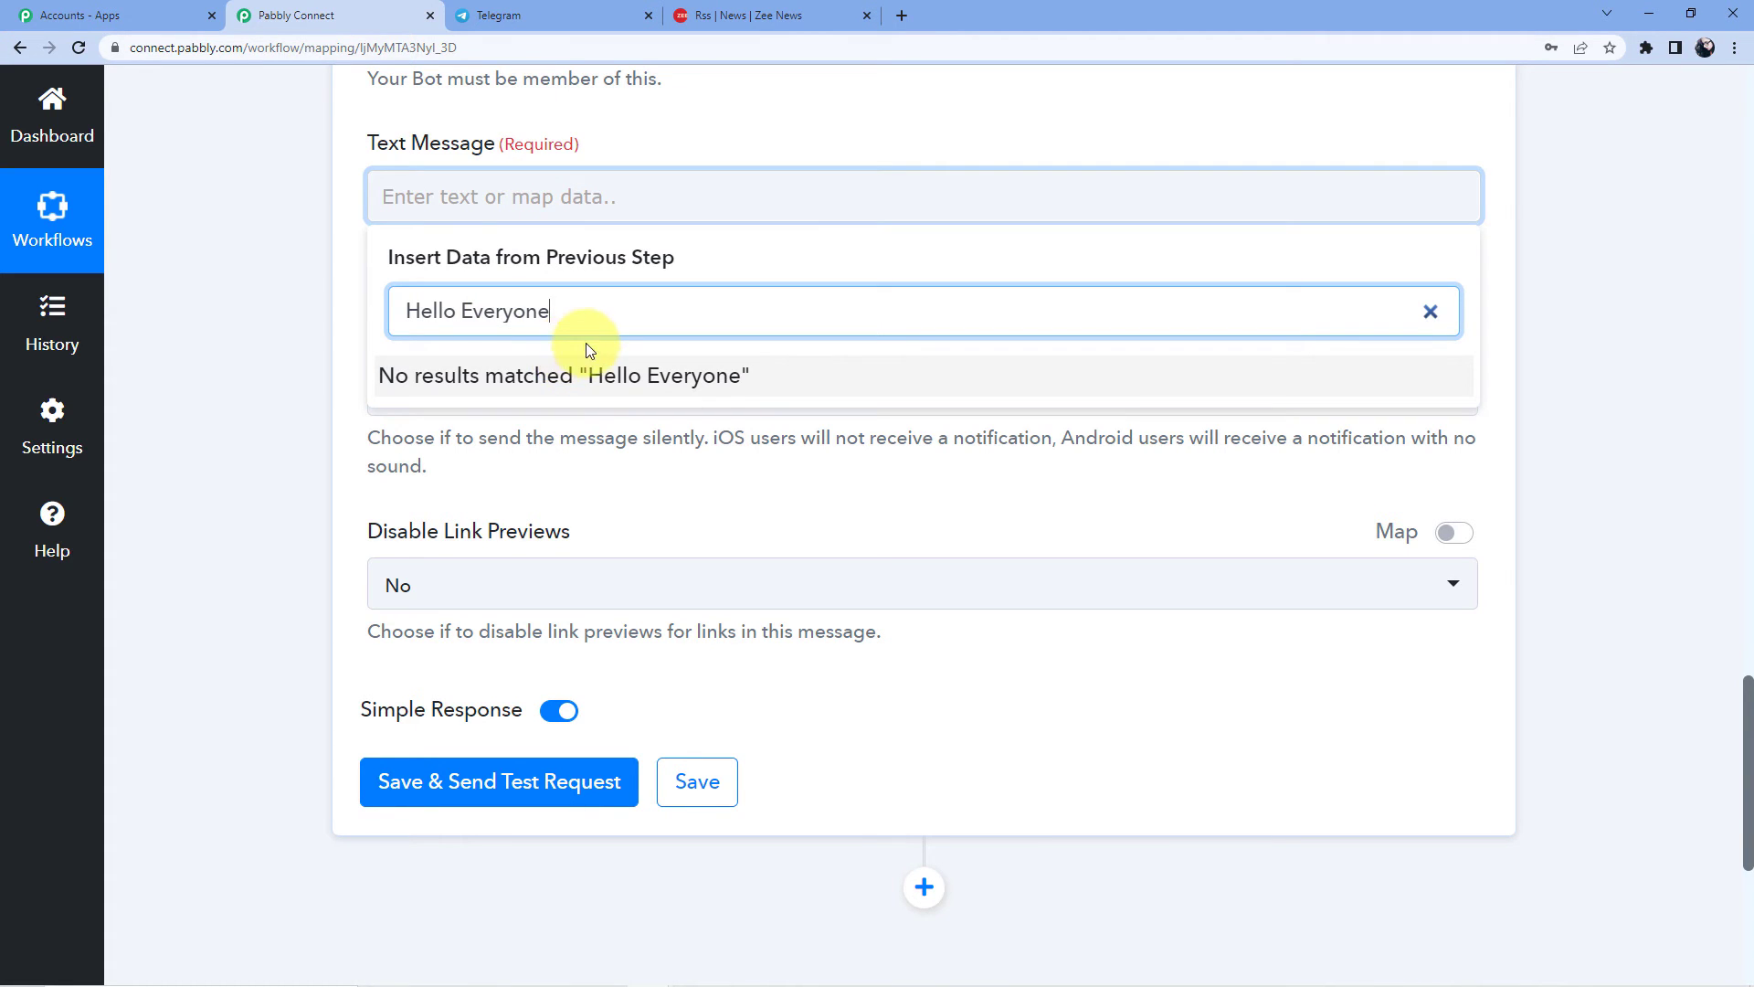
pyautogui.press('BackSpace')
pyautogui.press('BackSpace')
pyautogui.press('BackSpace')
pyautogui.press('BackSpace')
pyautogui.press('BackSpace')
pyautogui.press('BackSpace')
pyautogui.press('BackSpace')
pyautogui.press('BackSpace')
pyautogui.press('BackSpace')
pyautogui.press('BackSpace')
pyautogui.press('BackSpace')
pyautogui.press('BackSpace')
pyautogui.press('BackSpace')
pyautogui.press('BackSpace')
pyautogui.press('BackSpace')
# Enter "Hello Everyone" in the Text Message, followed on a new line by "Here are the news feeds for"
pyautogui.click(444, 196)
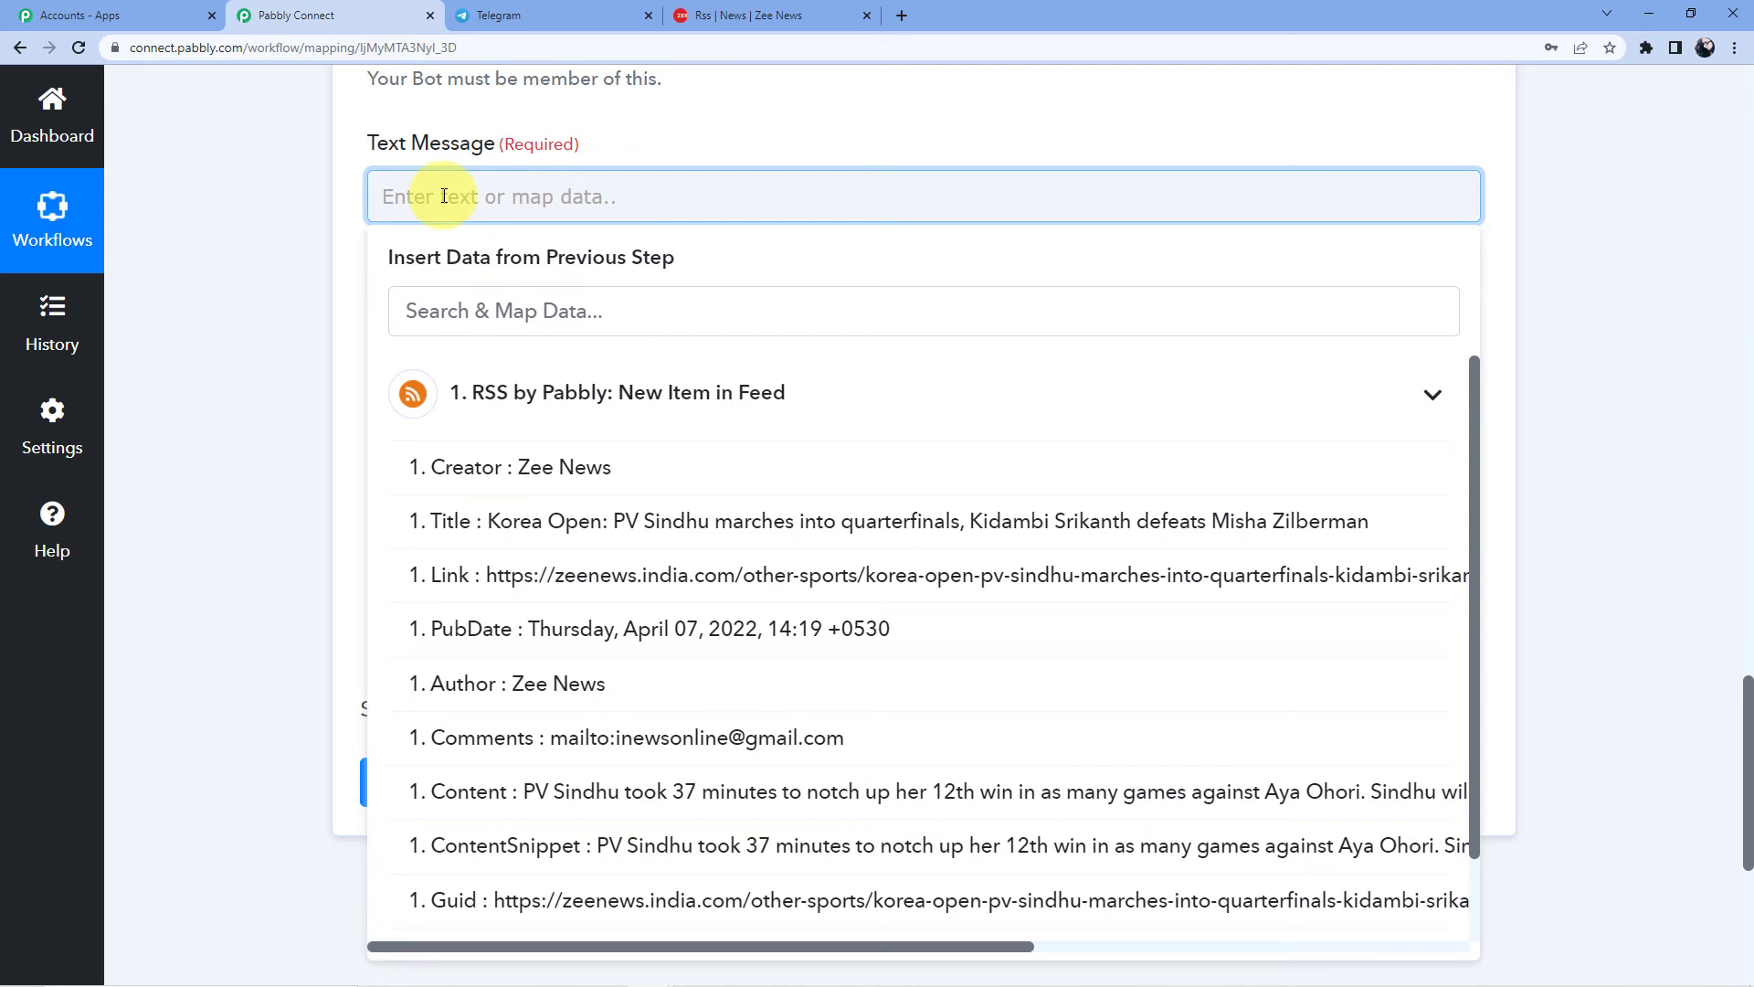
pyautogui.write('Hello')
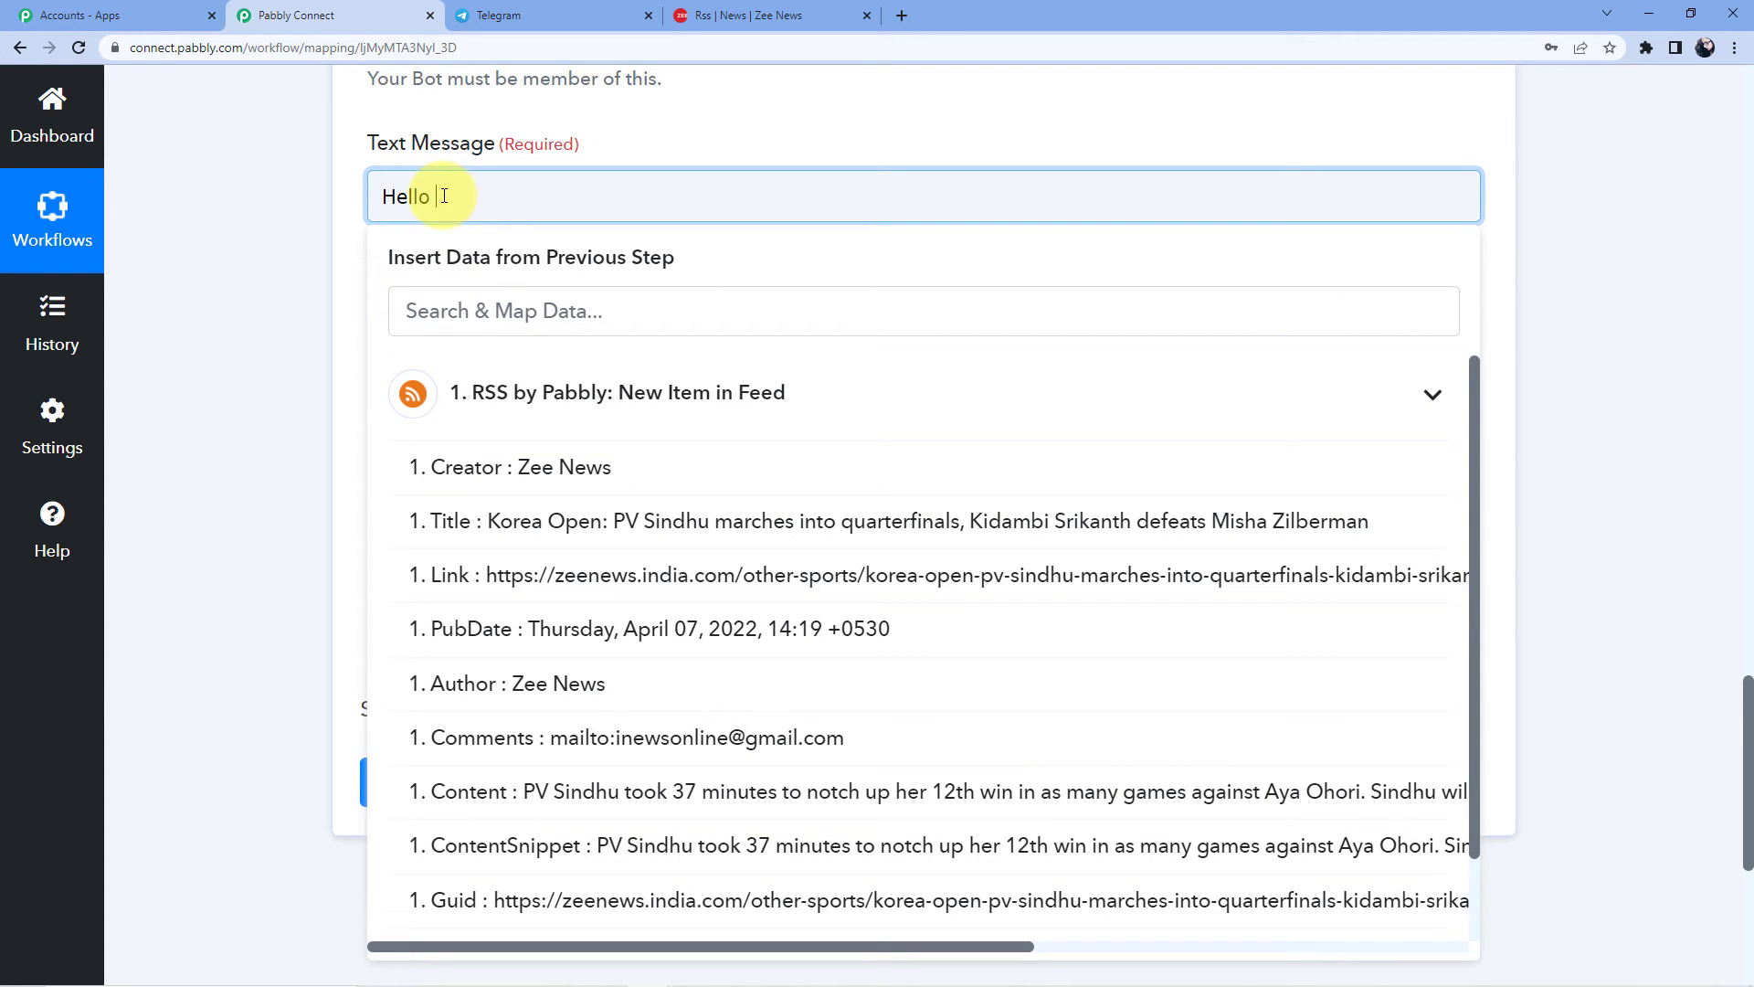
pyautogui.write(' Everyone')
pyautogui.hotkey('shift', 'Return')
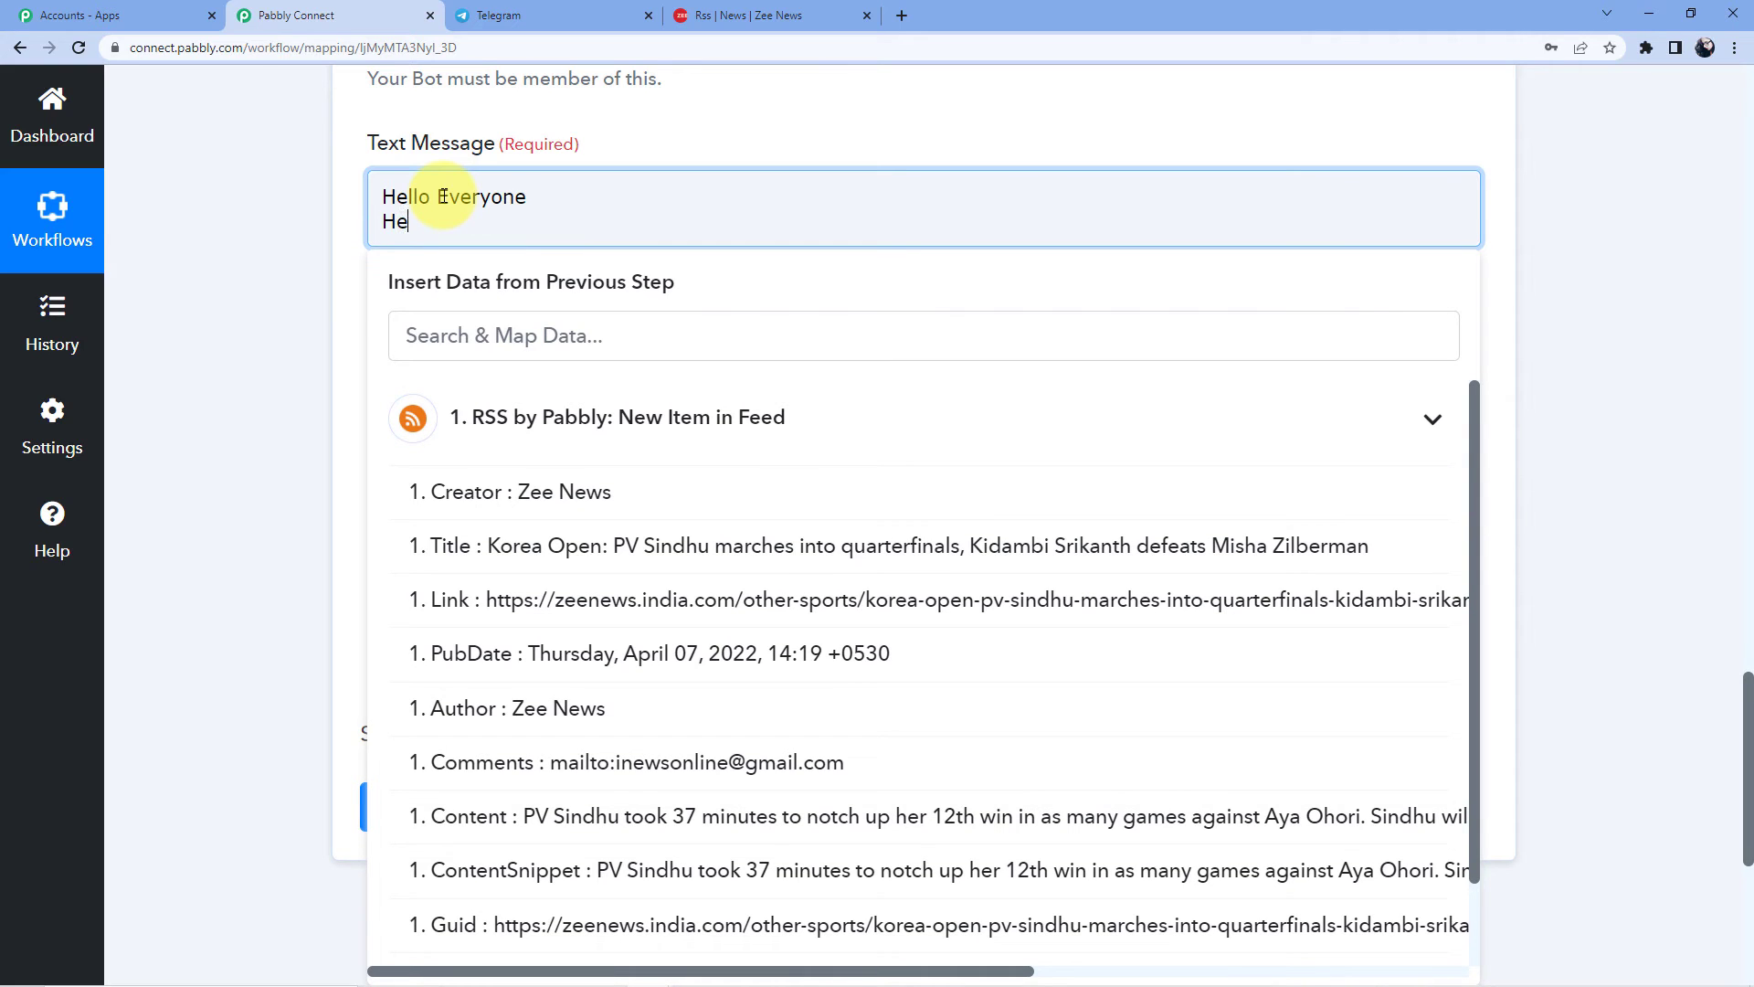
pyautogui.write('Here are the news feeds')
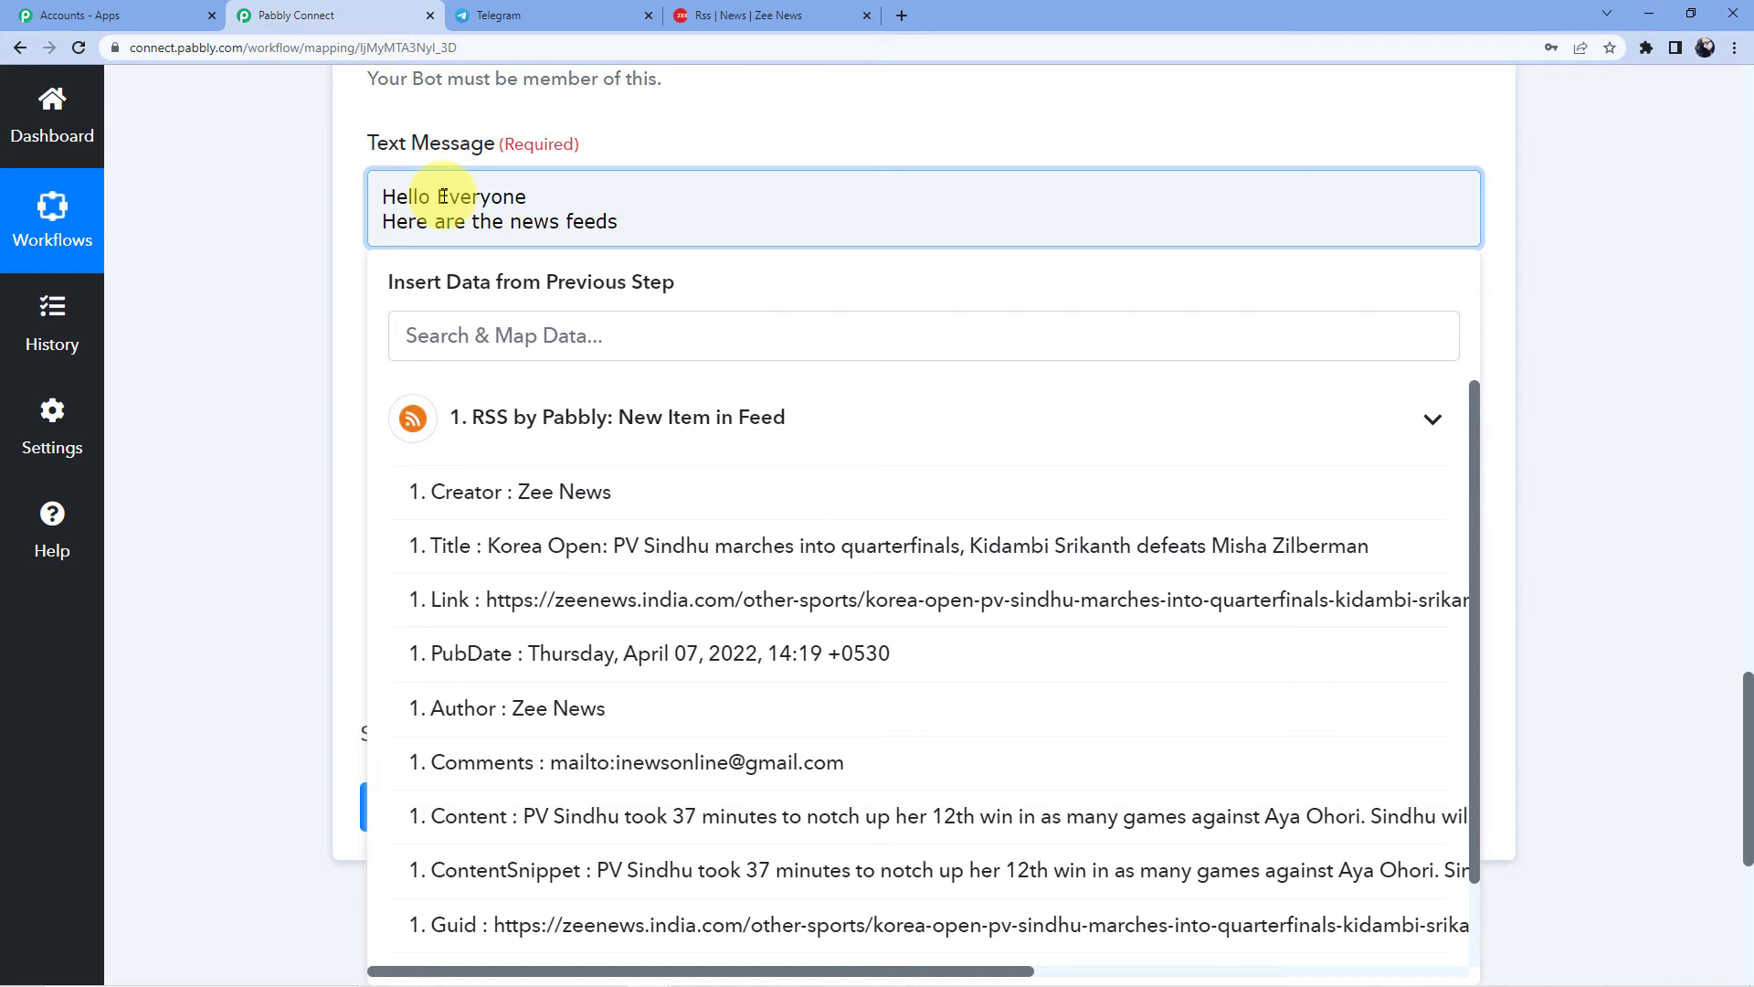
pyautogui.write(' for')
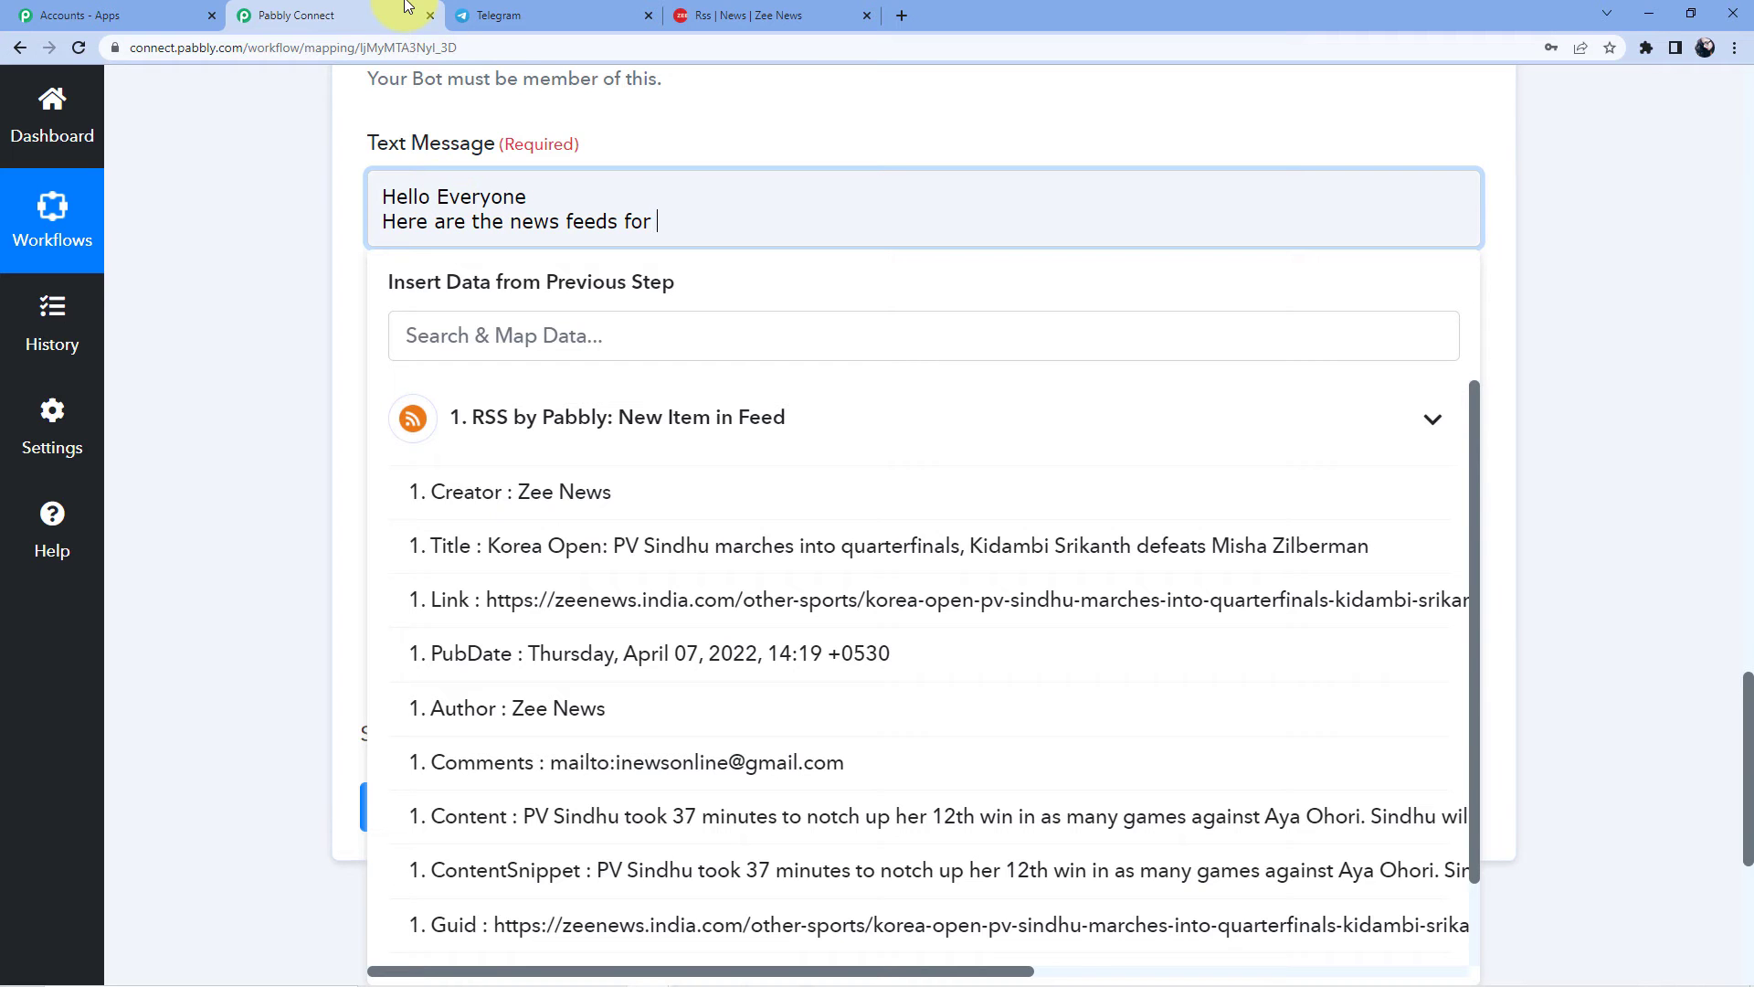
# Check the RSS trigger's feed URL and reword the message's second line to "Here are the sports news from Zee News"
pyautogui.scroll(20, 587, 282)
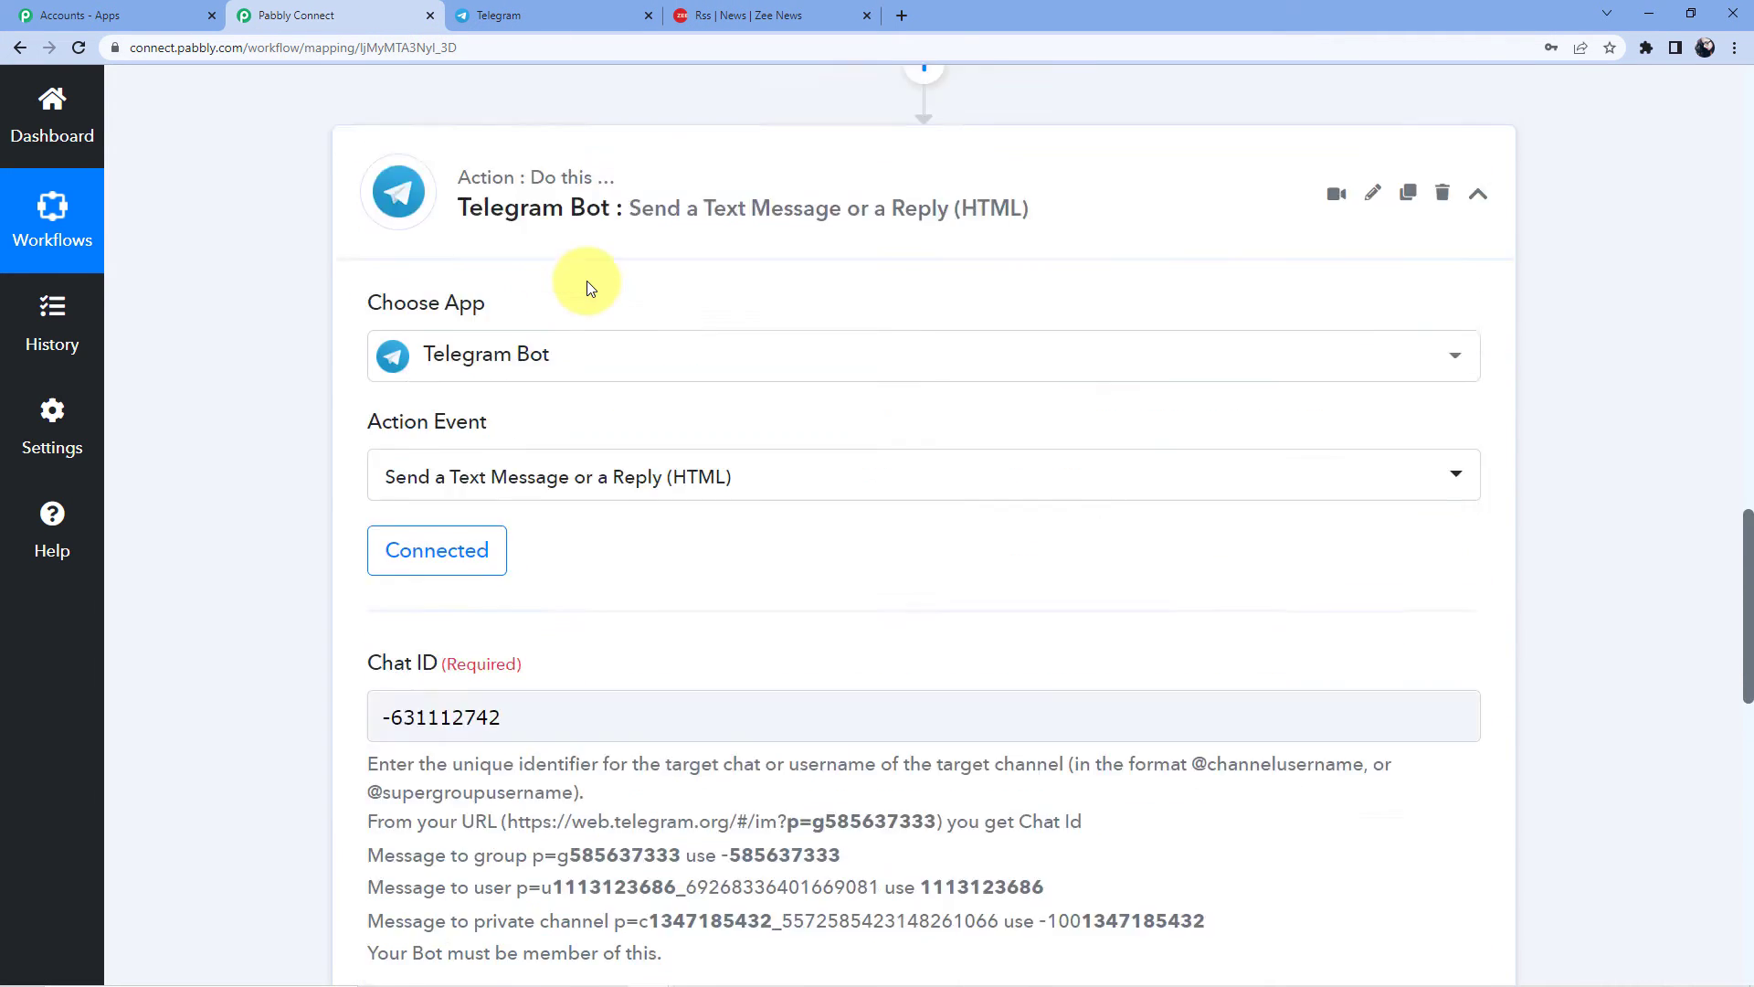
pyautogui.scroll(8, 916, 416)
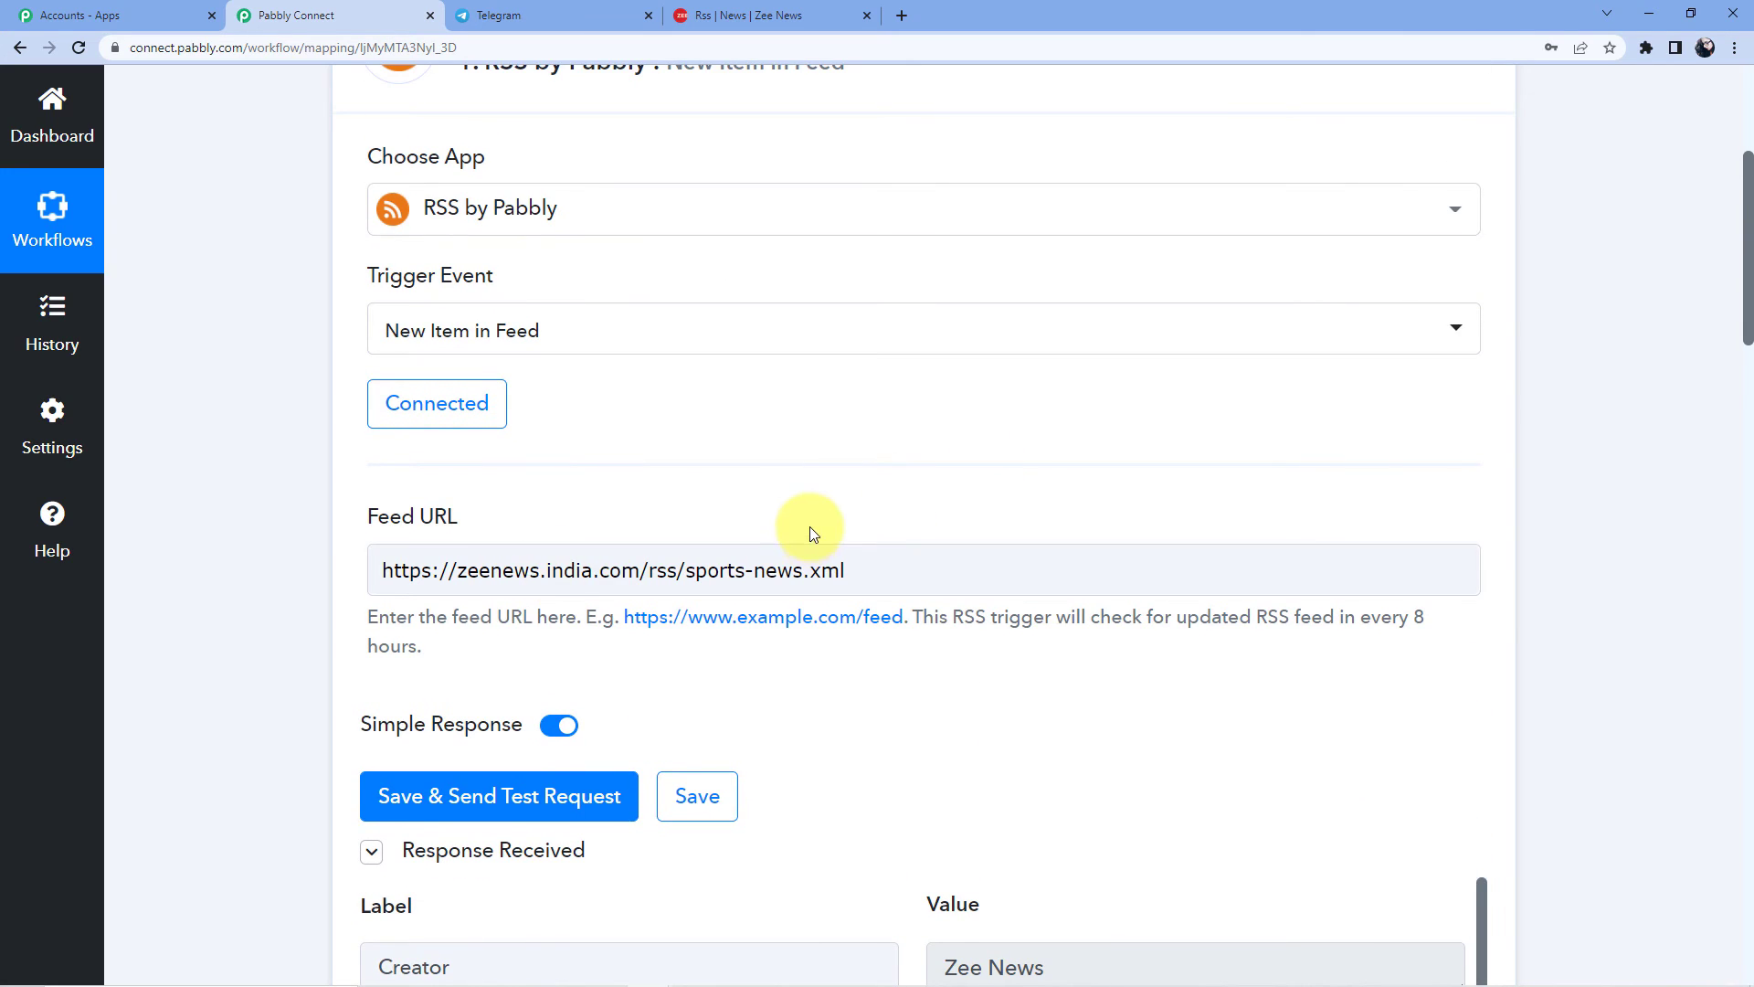
pyautogui.scroll(-20, 199, 594)
pyautogui.scroll(5, 212, 583)
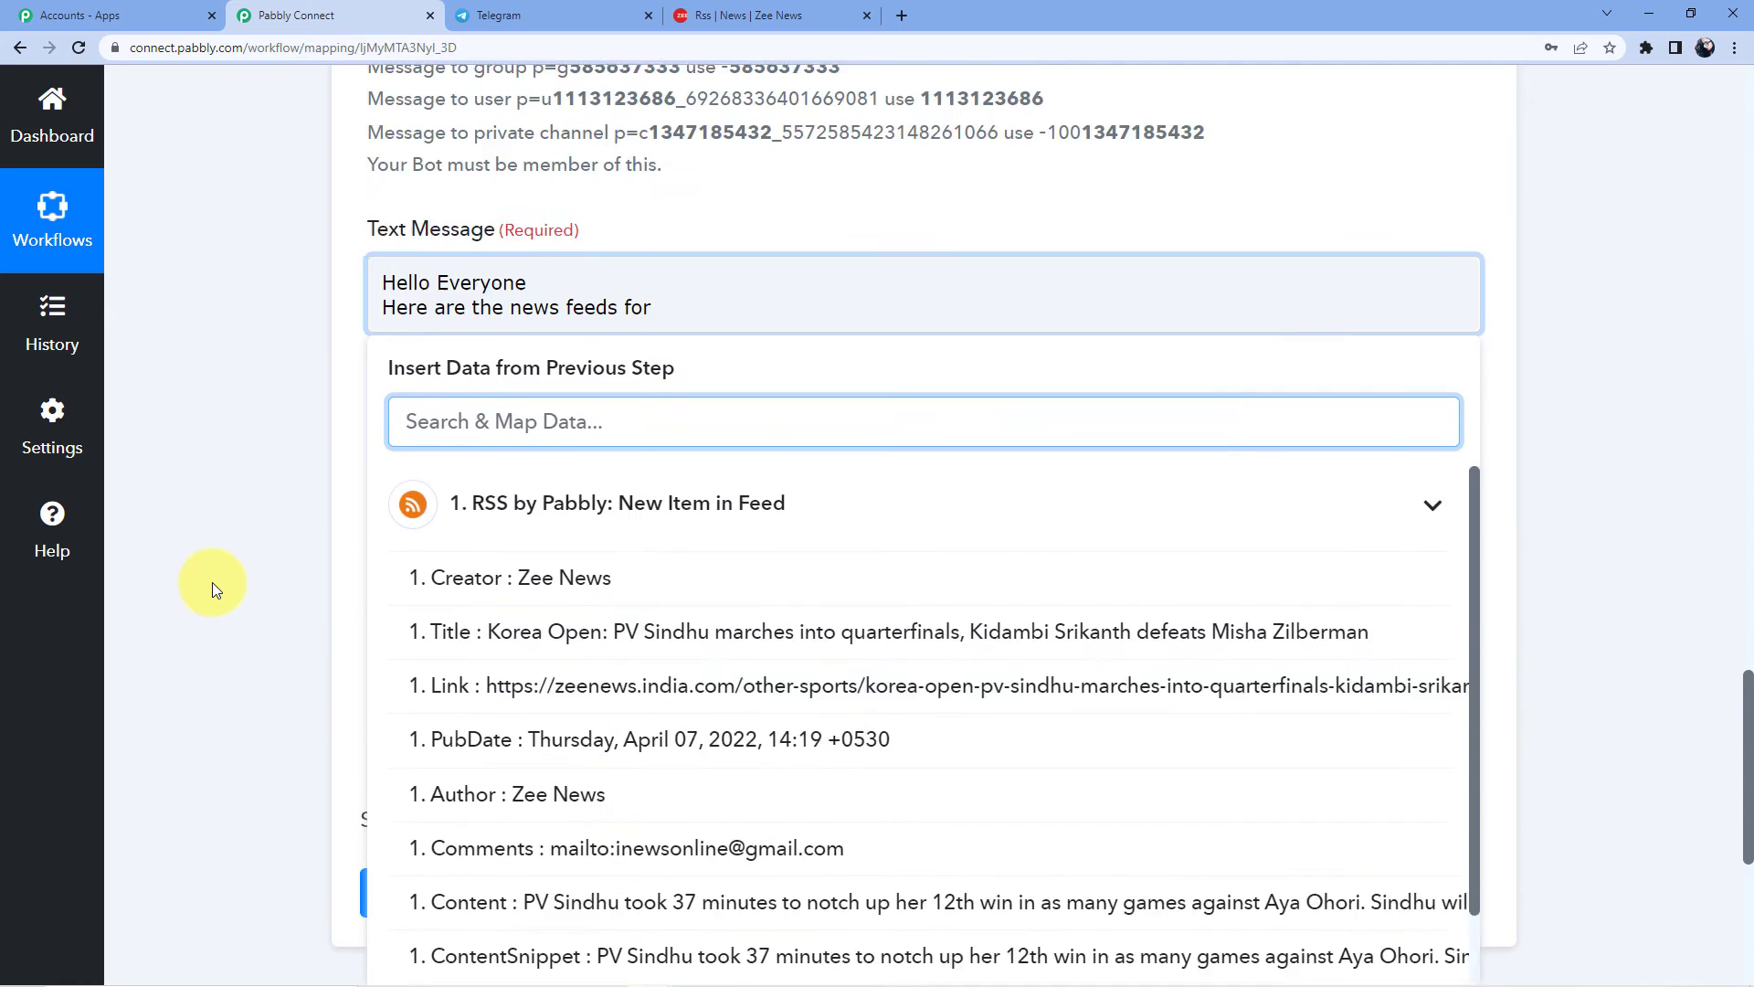
pyautogui.scroll(-3, 693, 658)
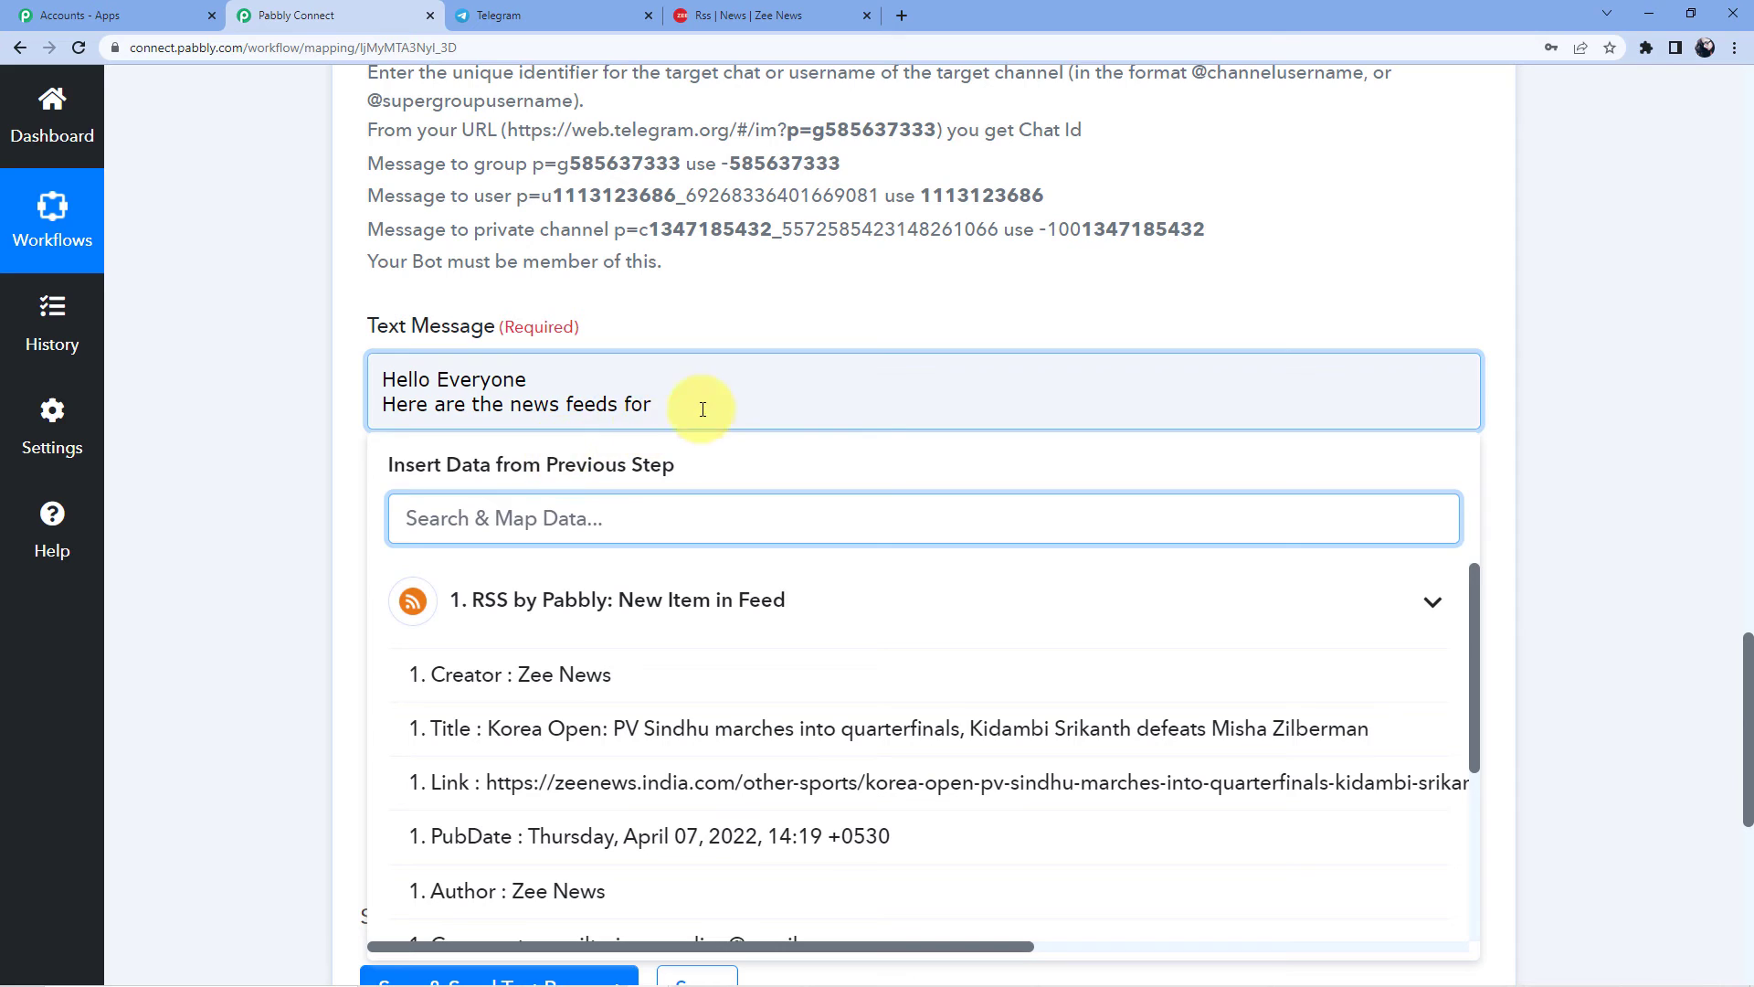
pyautogui.moveTo(697, 407); pyautogui.dragTo(518, 405)
pyautogui.press('BackSpace')
pyautogui.press('BackSpace')
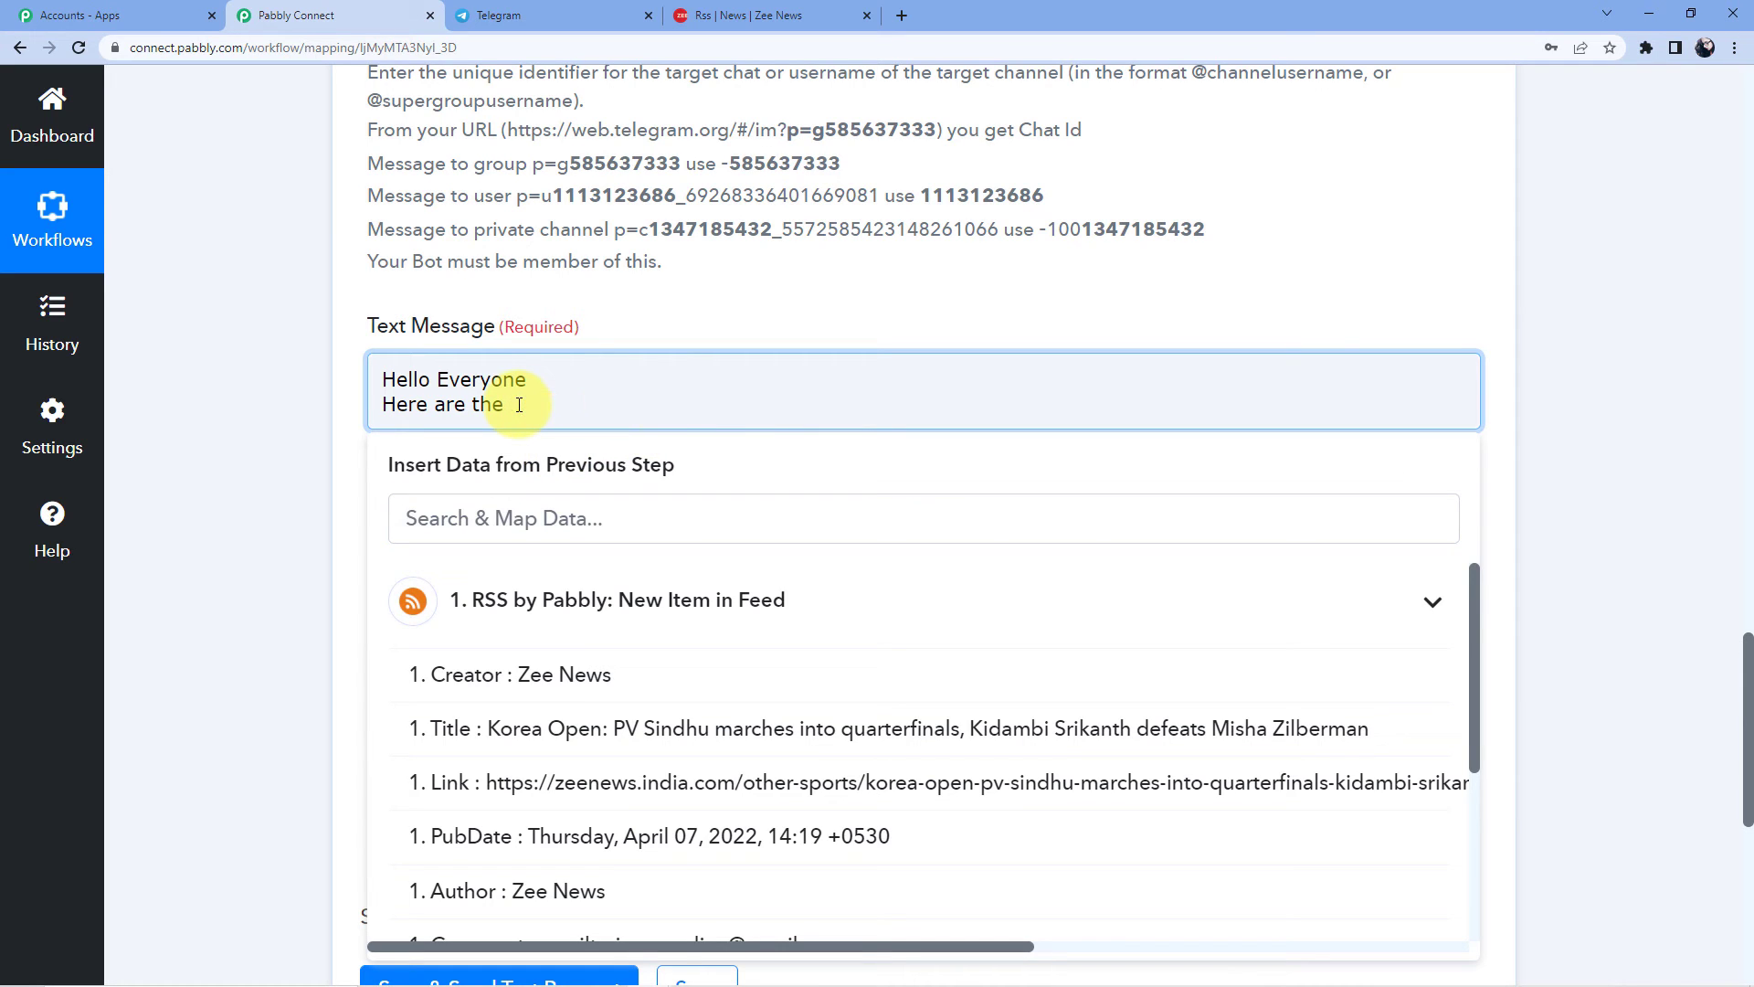
pyautogui.write('sports news from ZEE')
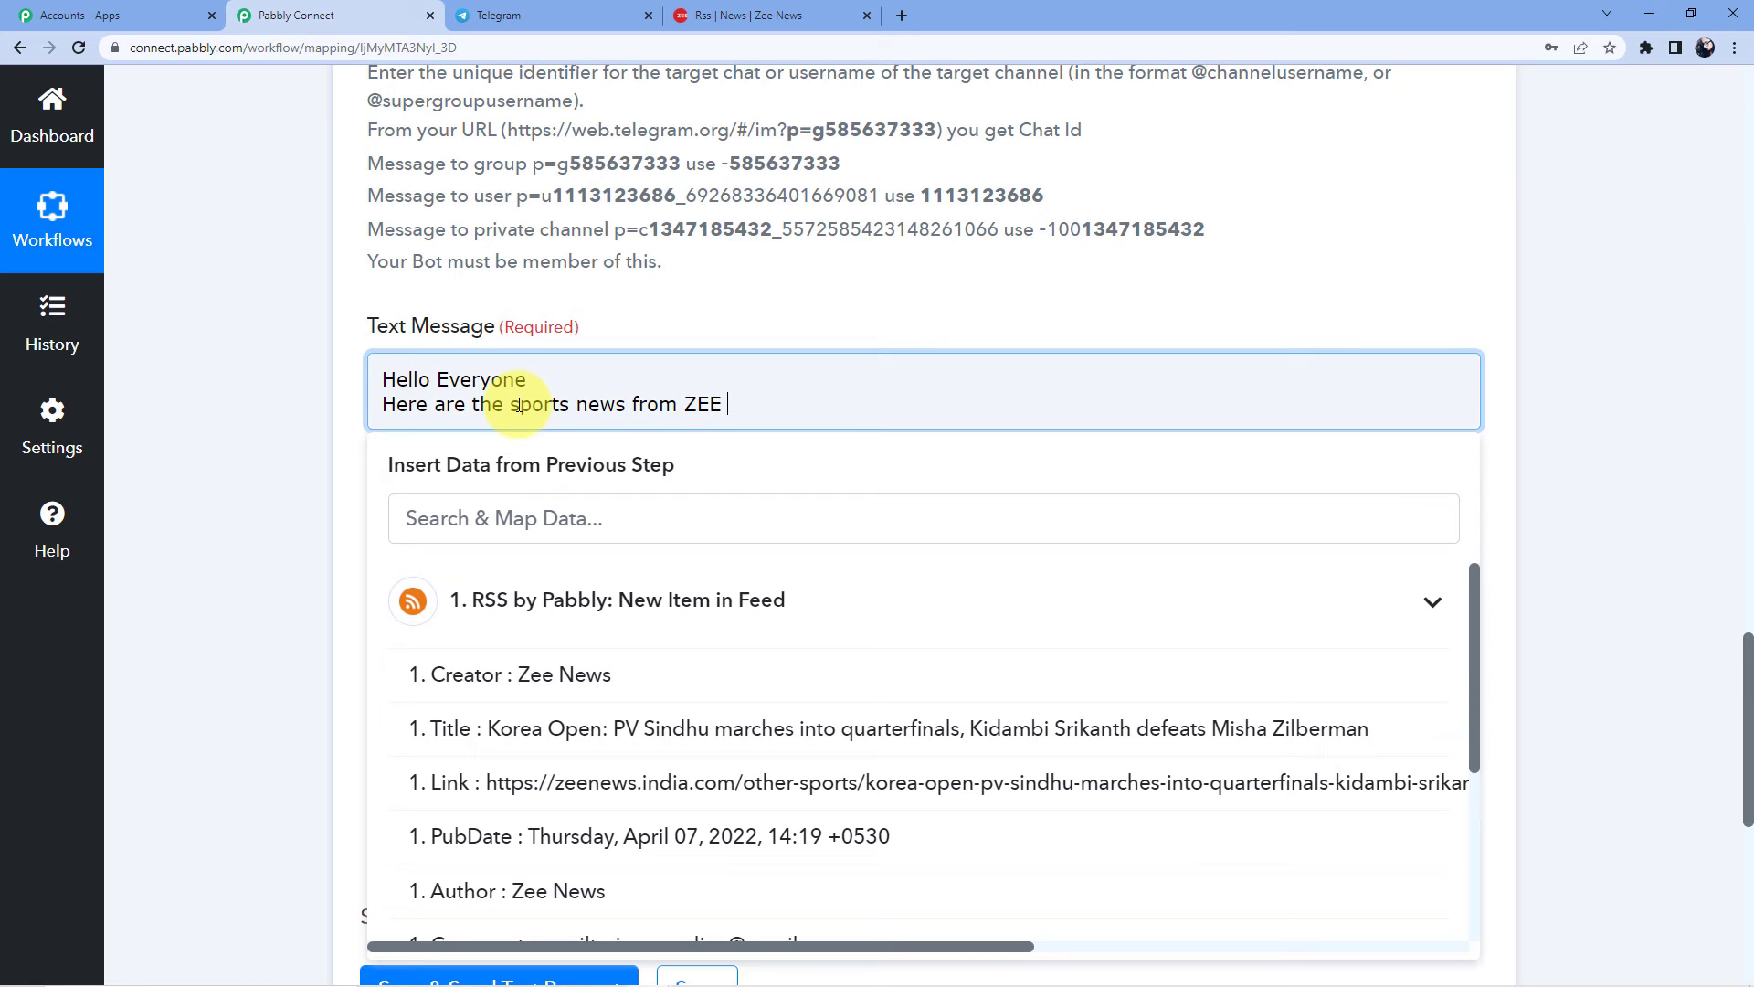
pyautogui.write(' News')
pyautogui.click(722, 403)
pyautogui.press('BackSpace')
pyautogui.press('BackSpace')
pyautogui.write('ee')
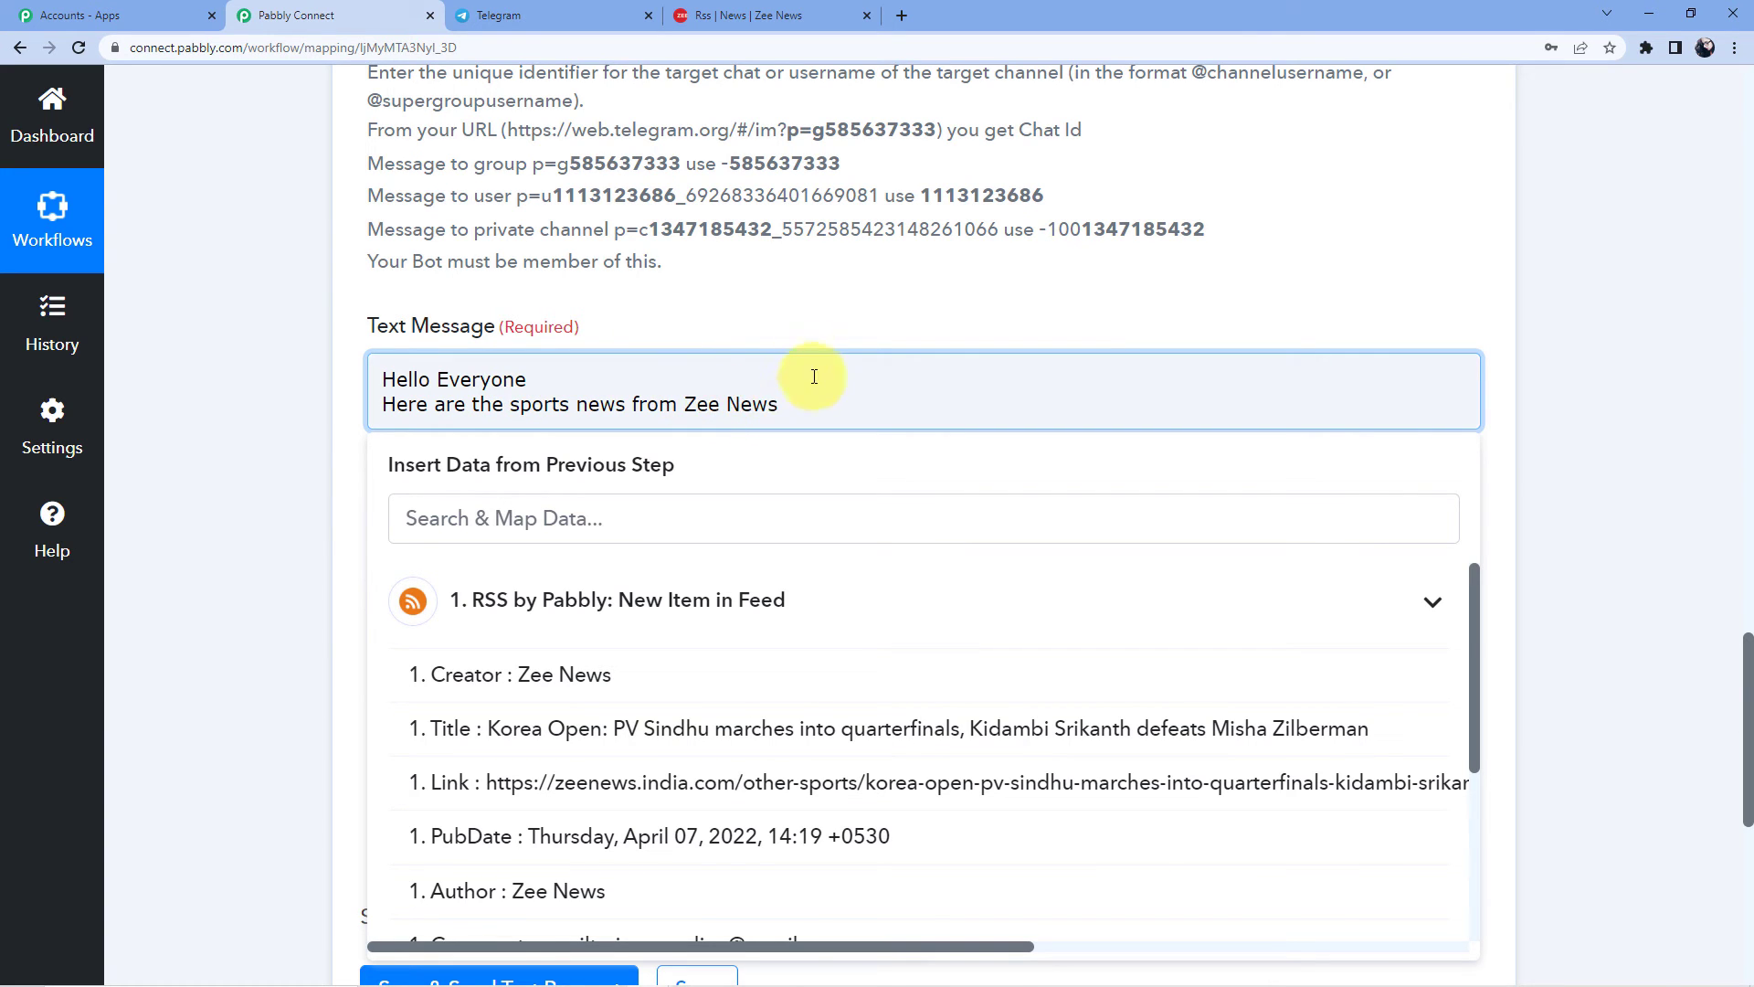
# Map the RSS item's Title and Link into the Text Message on separate lines below the introduction
pyautogui.press('Return')
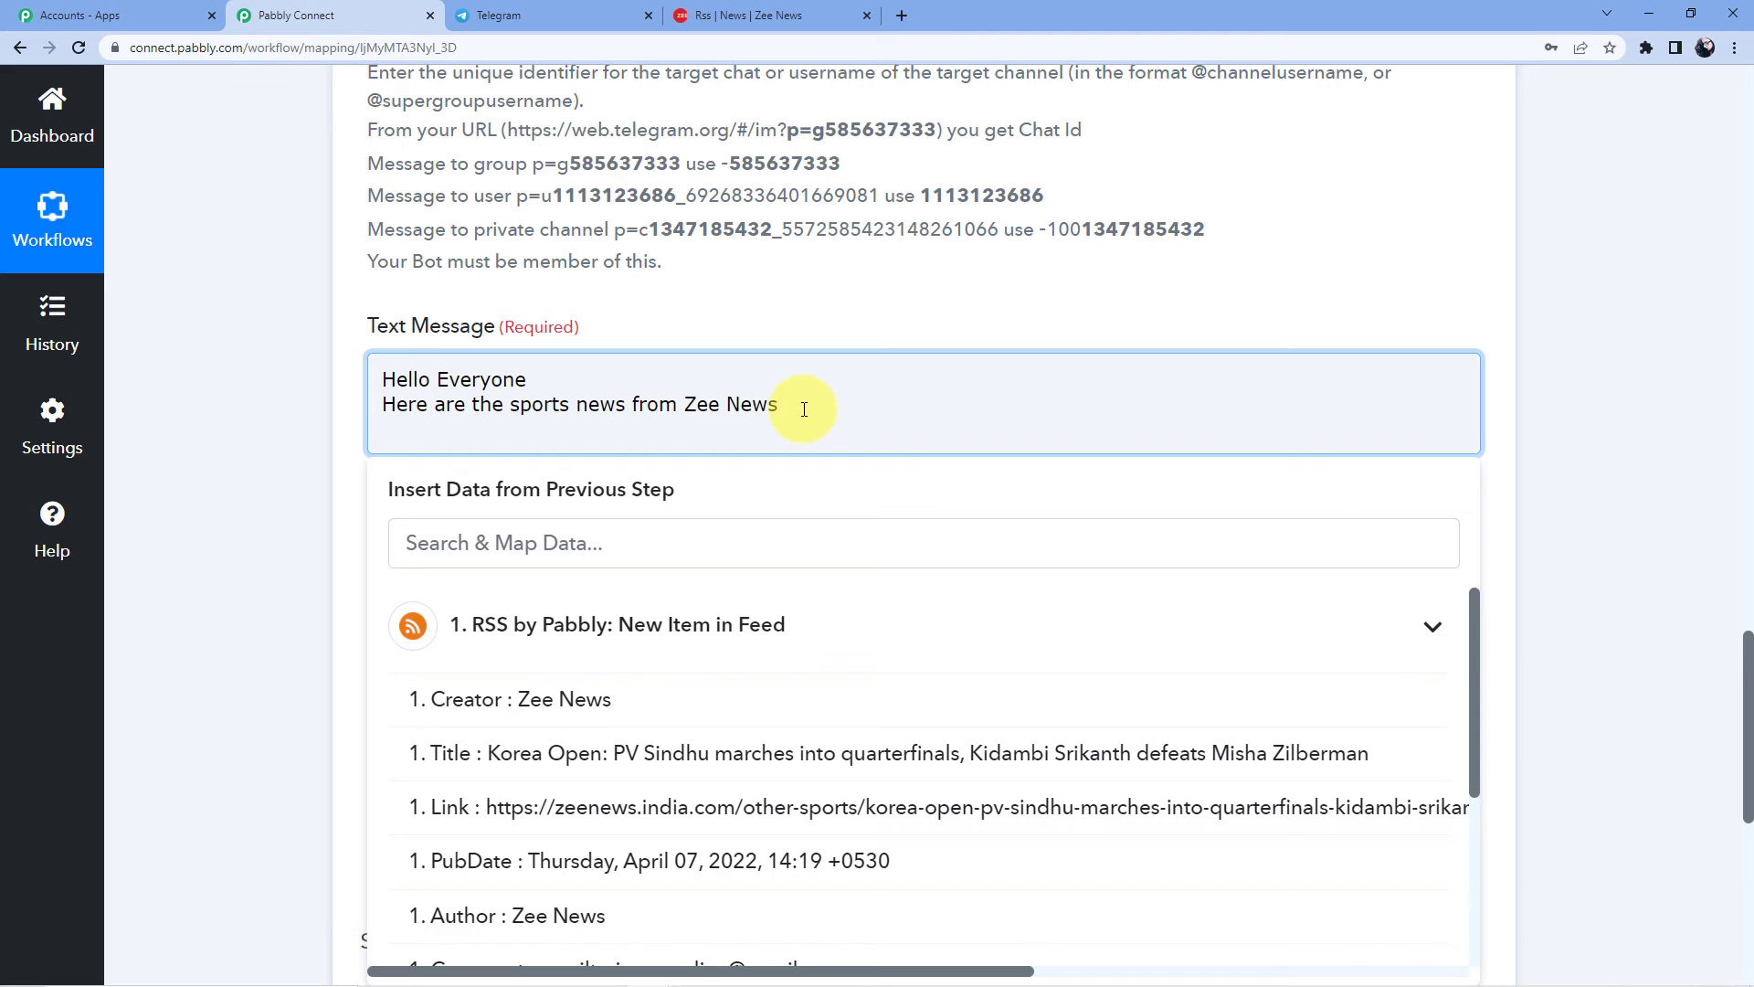
pyautogui.scroll(-3, 750, 650)
pyautogui.scroll(2, 630, 686)
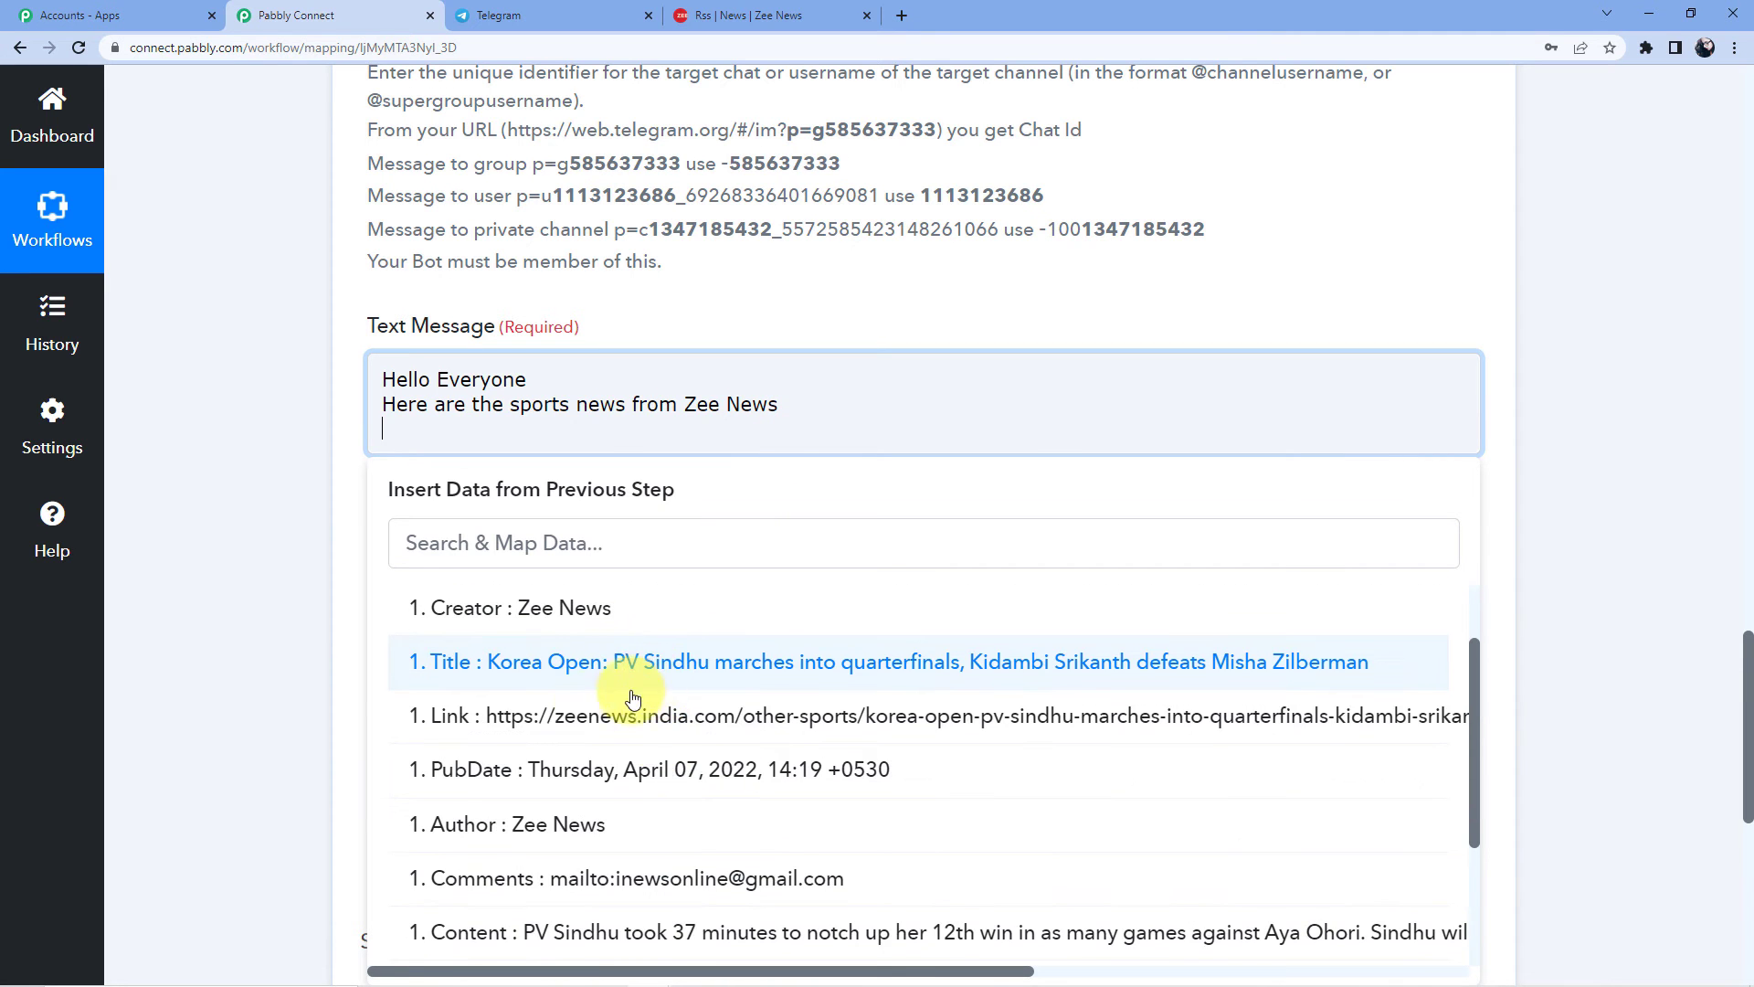
pyautogui.click(566, 675)
pyautogui.press('Return')
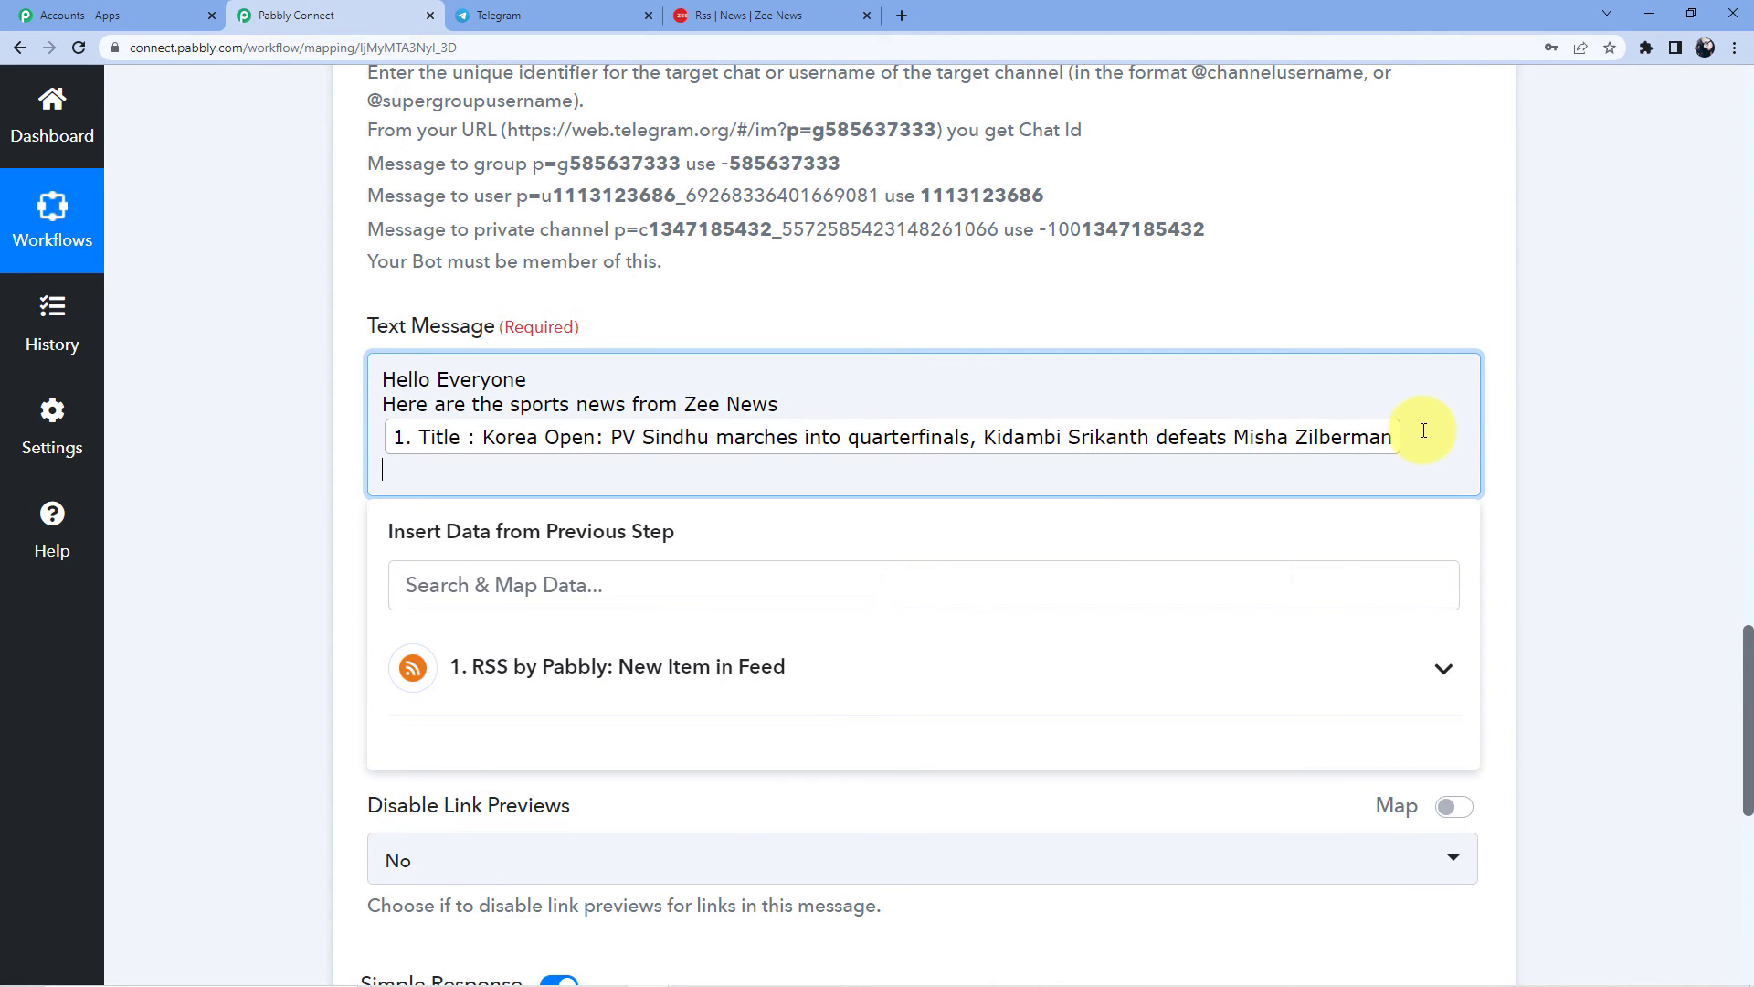
pyautogui.click(699, 670)
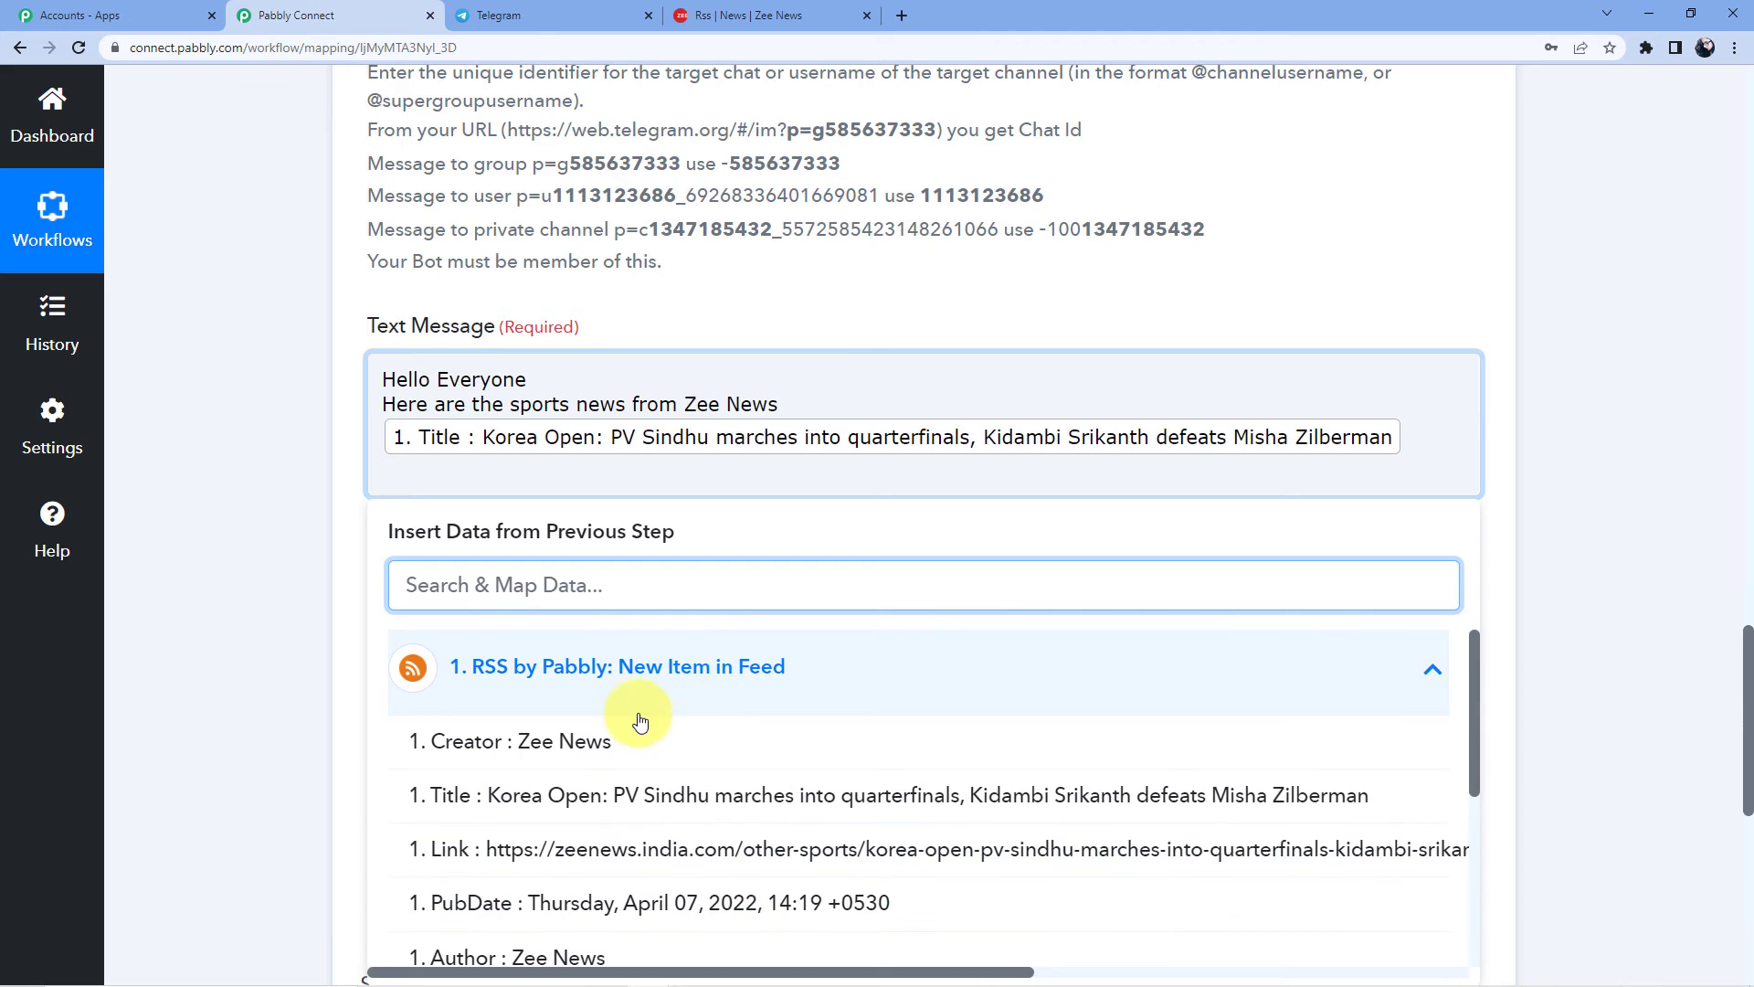
pyautogui.click(622, 851)
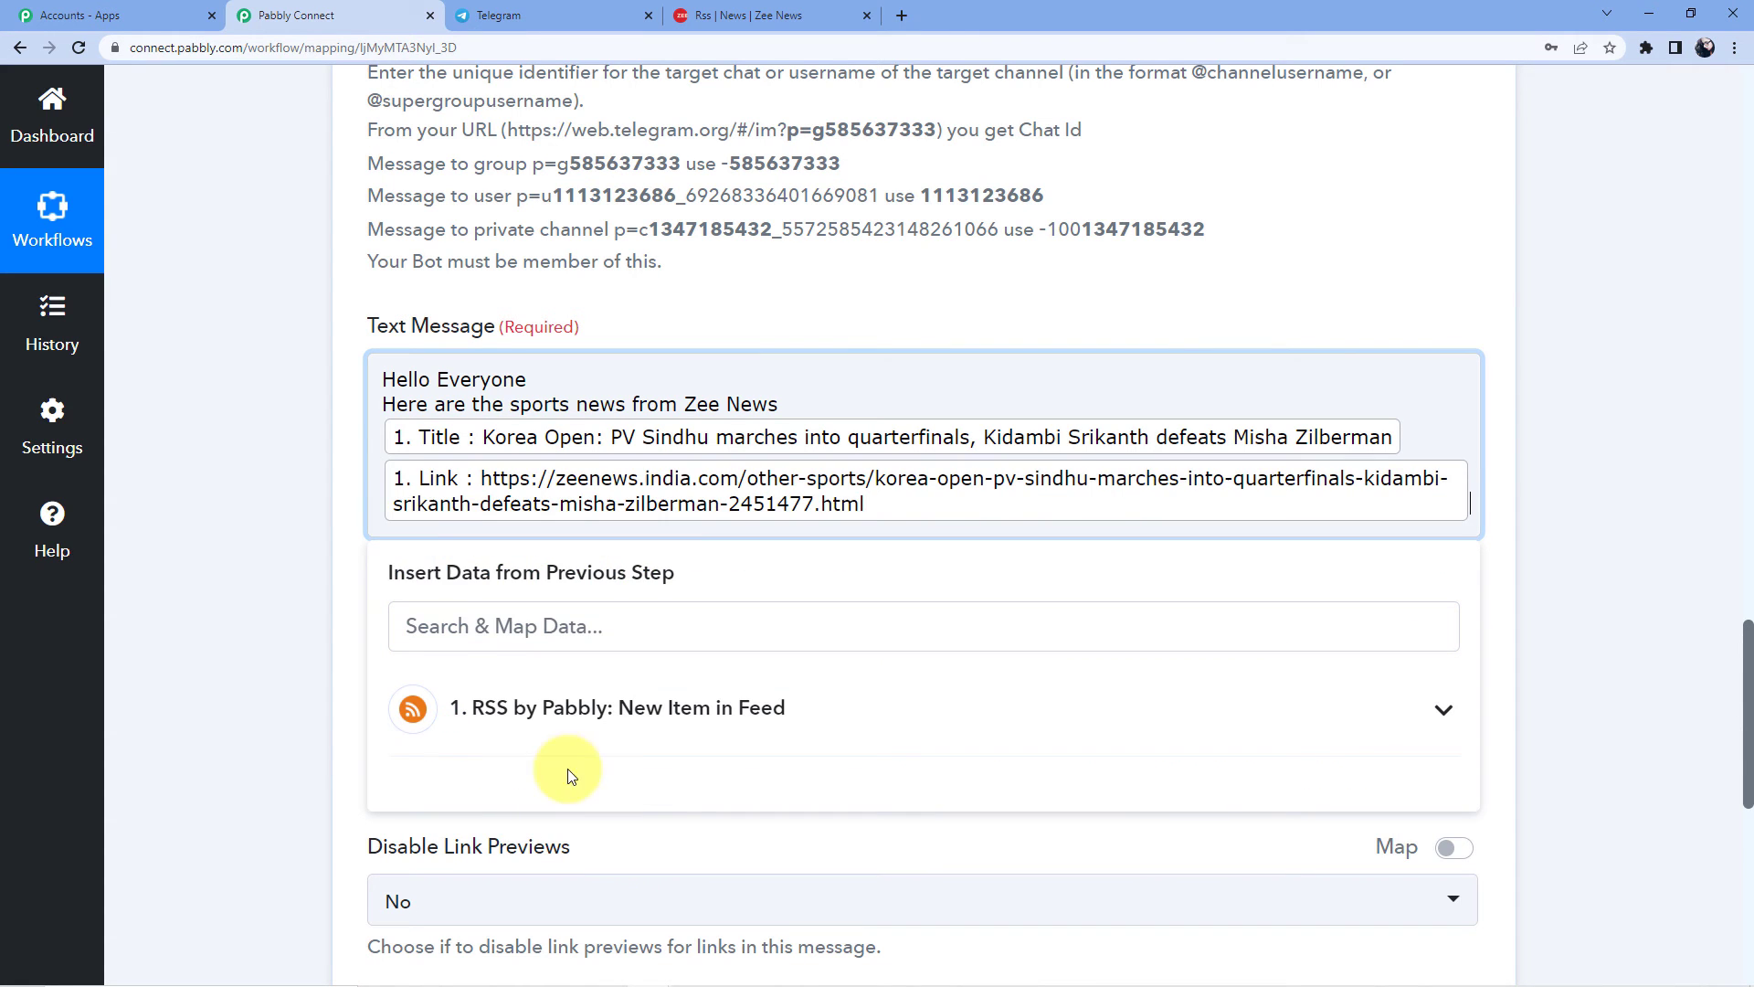
# Label the mapped values in the Text Message with "Title -" before the title and "Link -" before the link
pyautogui.click(386, 451)
pyautogui.write('To')
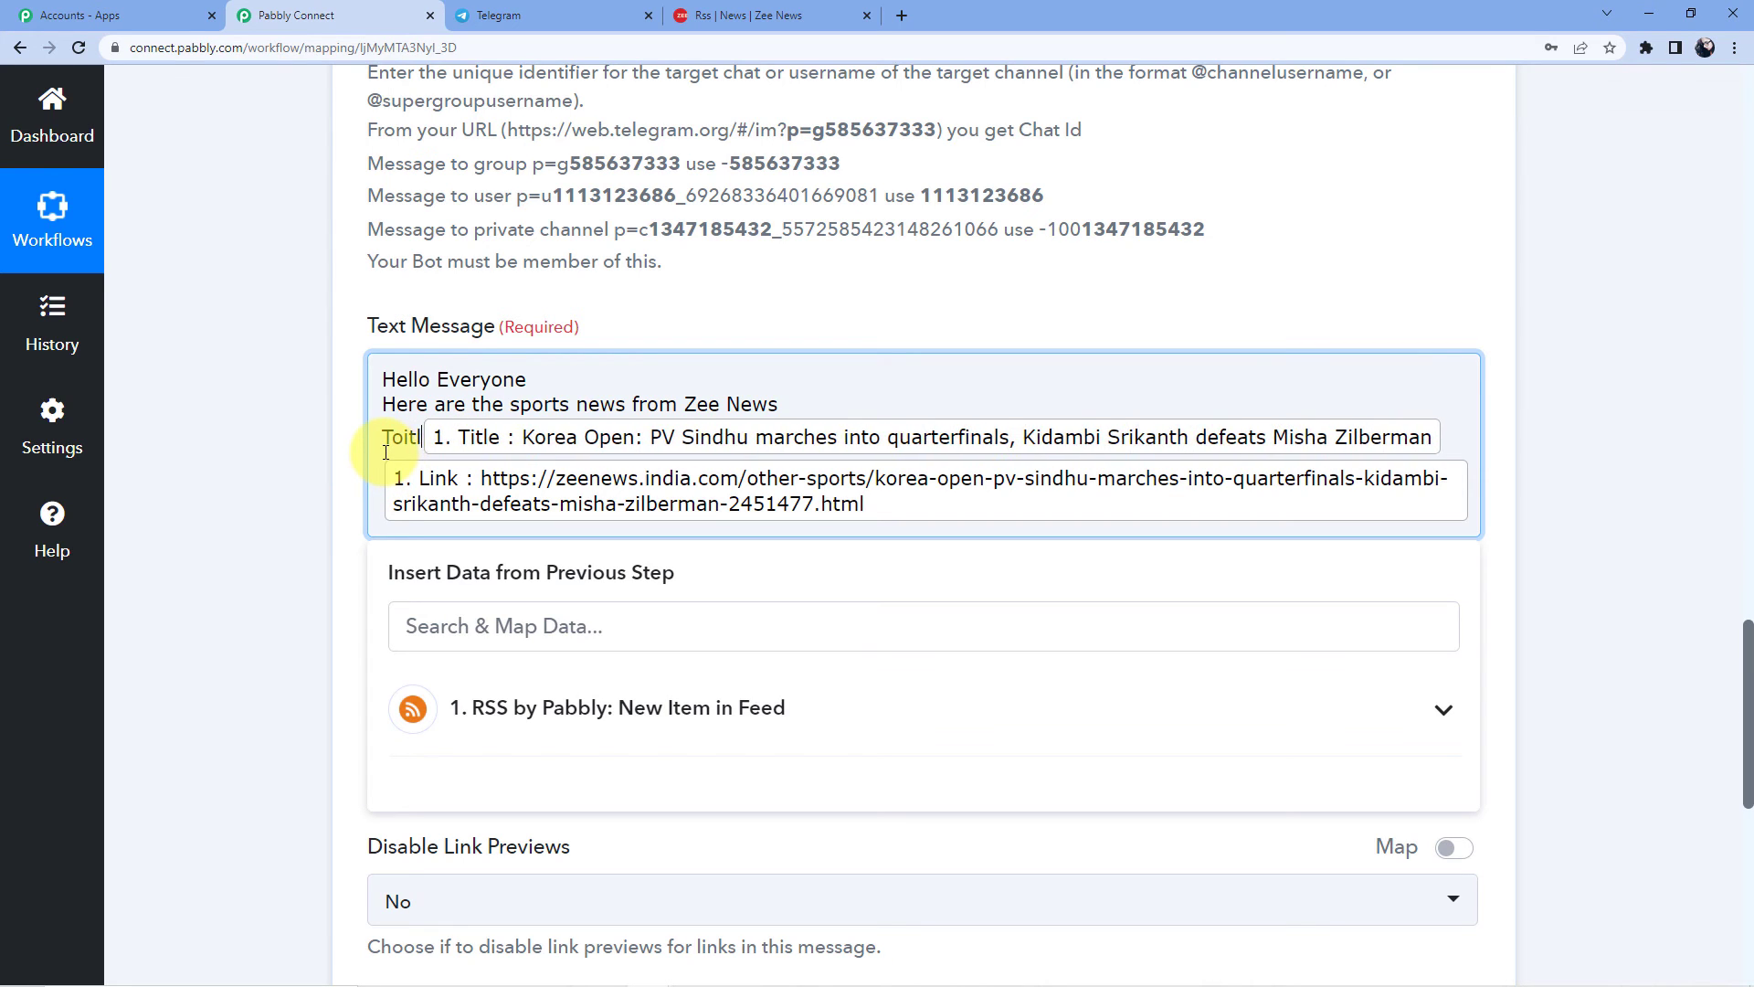
pyautogui.press('BackSpace')
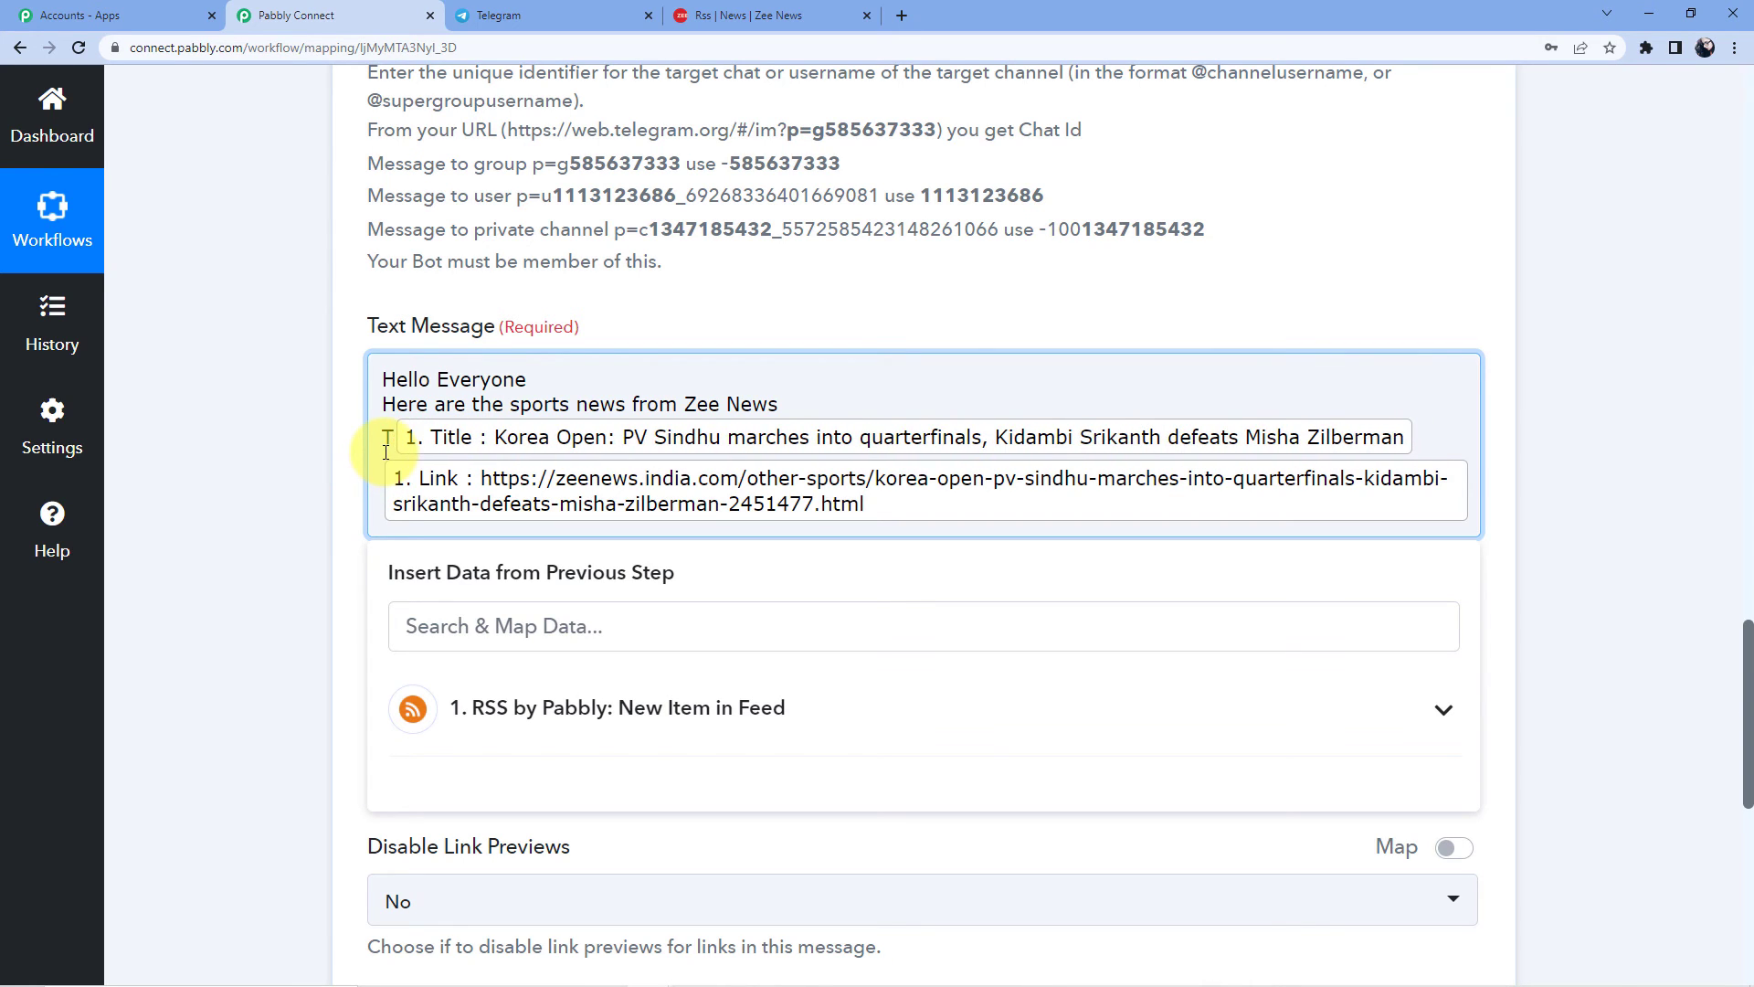
pyautogui.write('itle -')
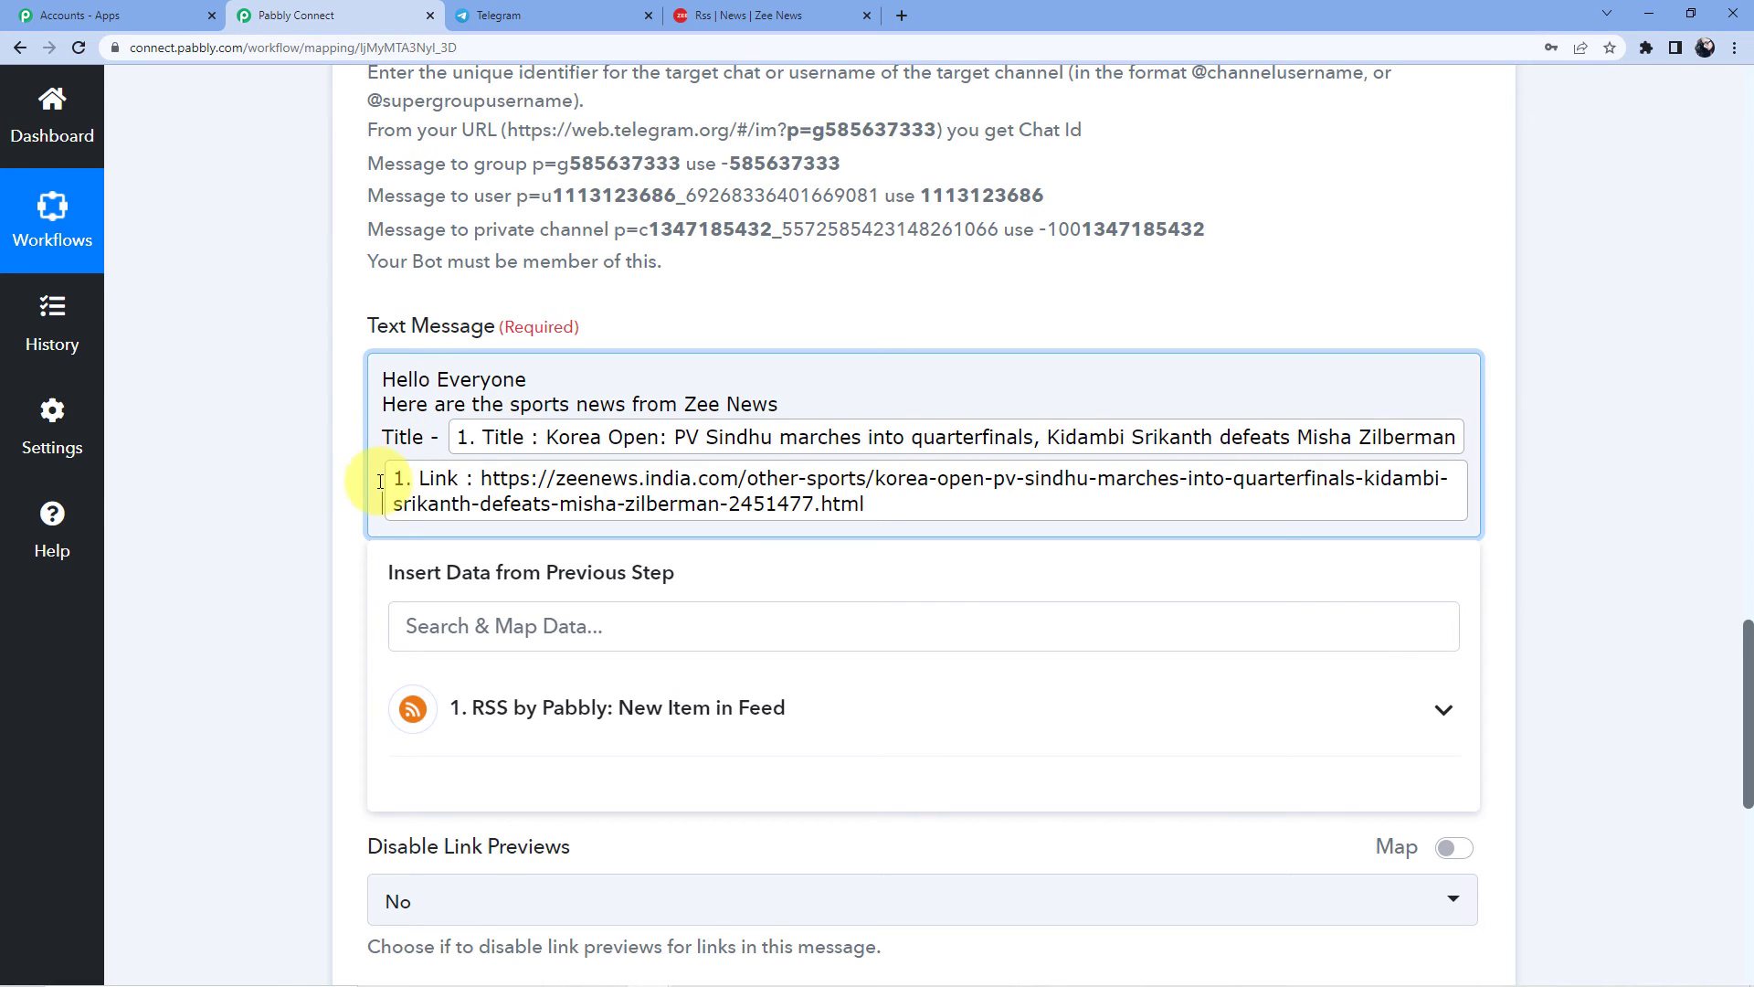
pyautogui.click(380, 482)
pyautogui.write('Link')
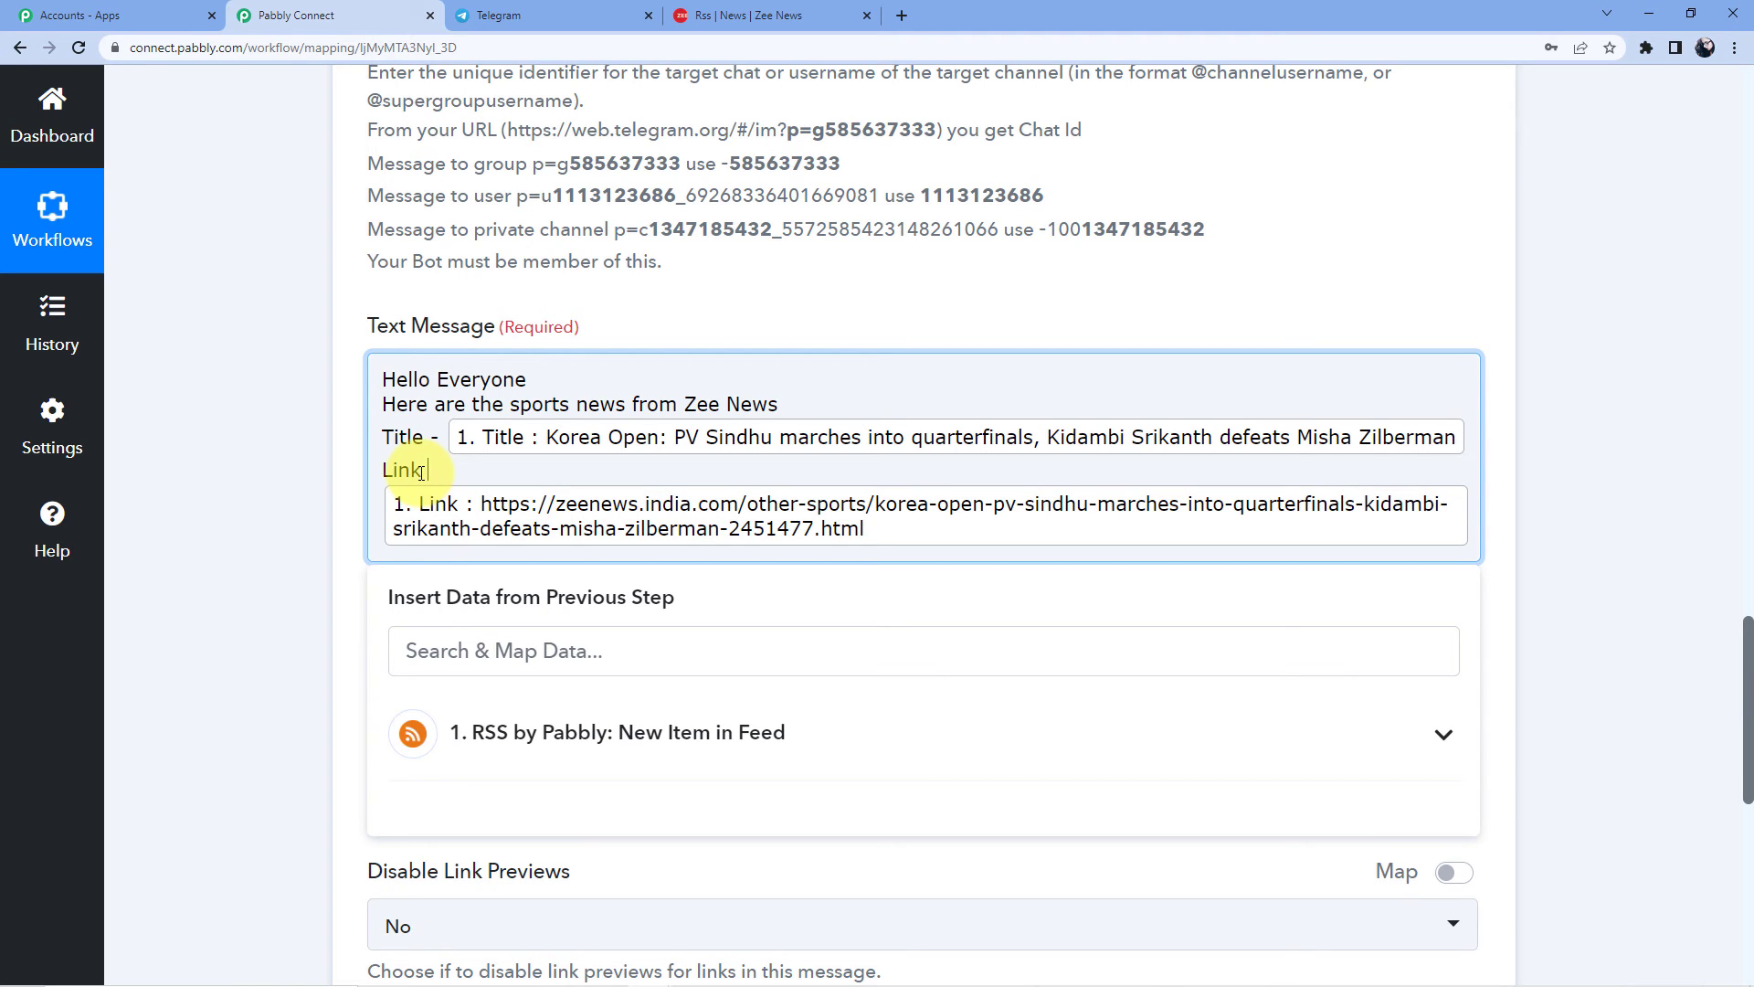
pyautogui.write('-')
# Save the Telegram Bot action, send a test request and review the received response
pyautogui.scroll(-4, 292, 511)
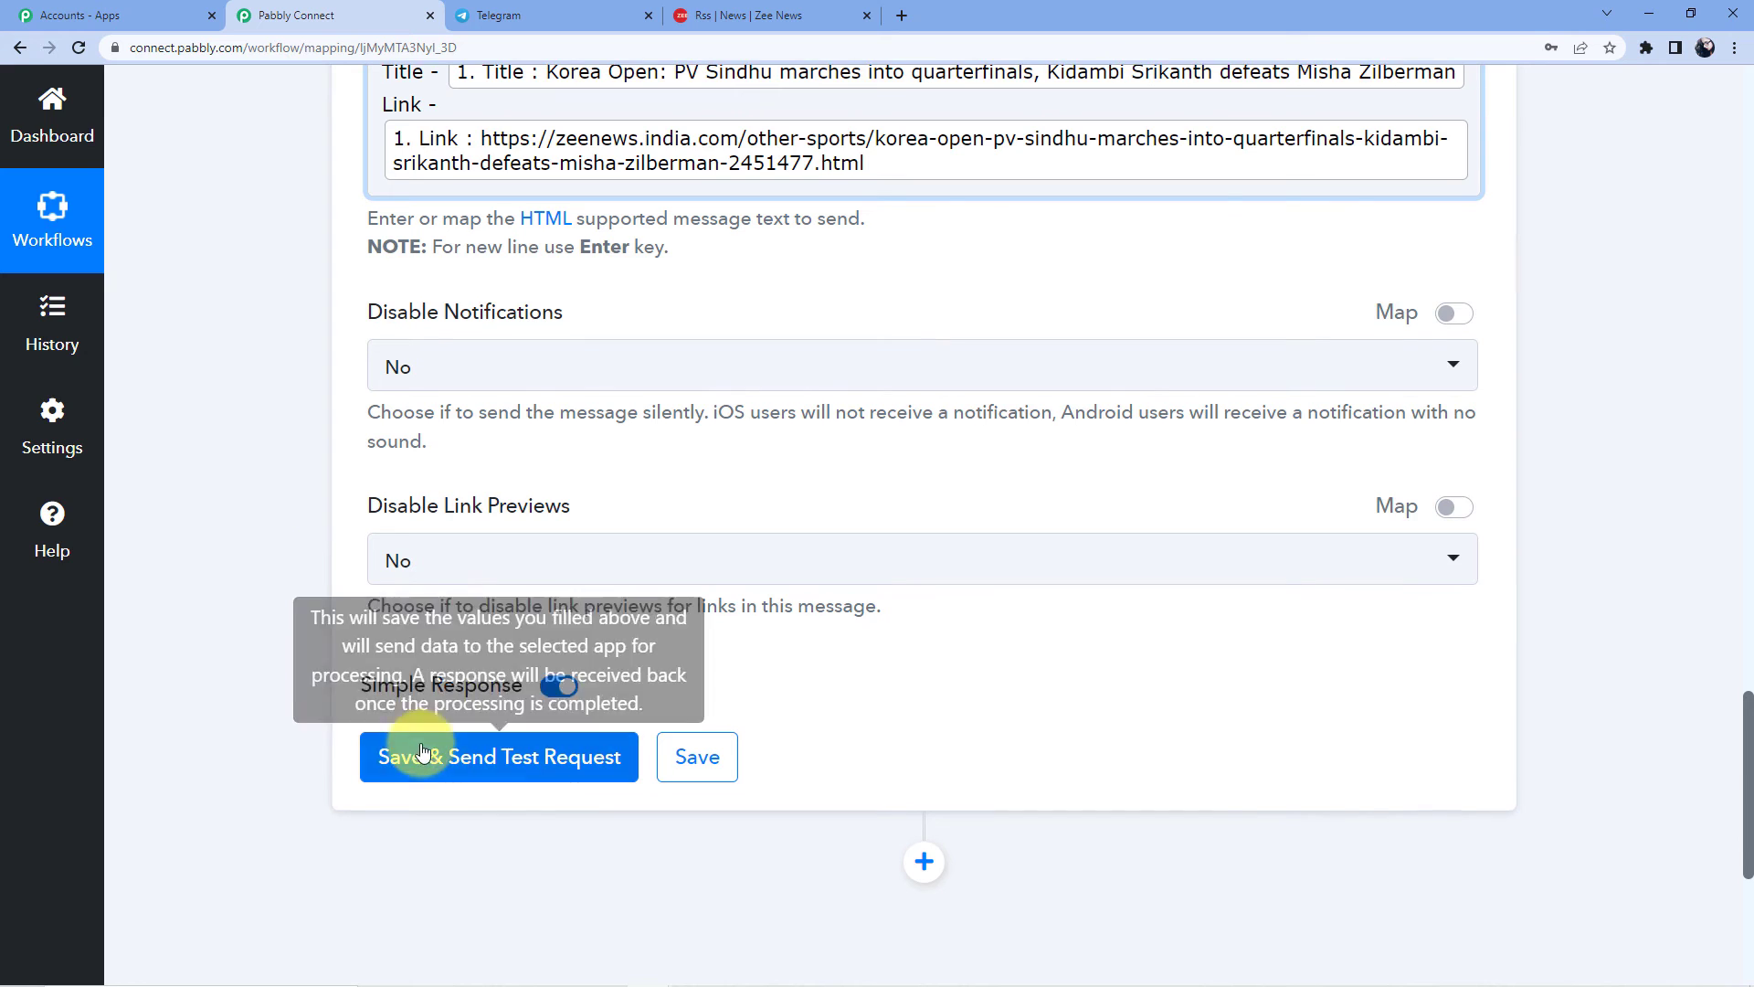
pyautogui.click(423, 752)
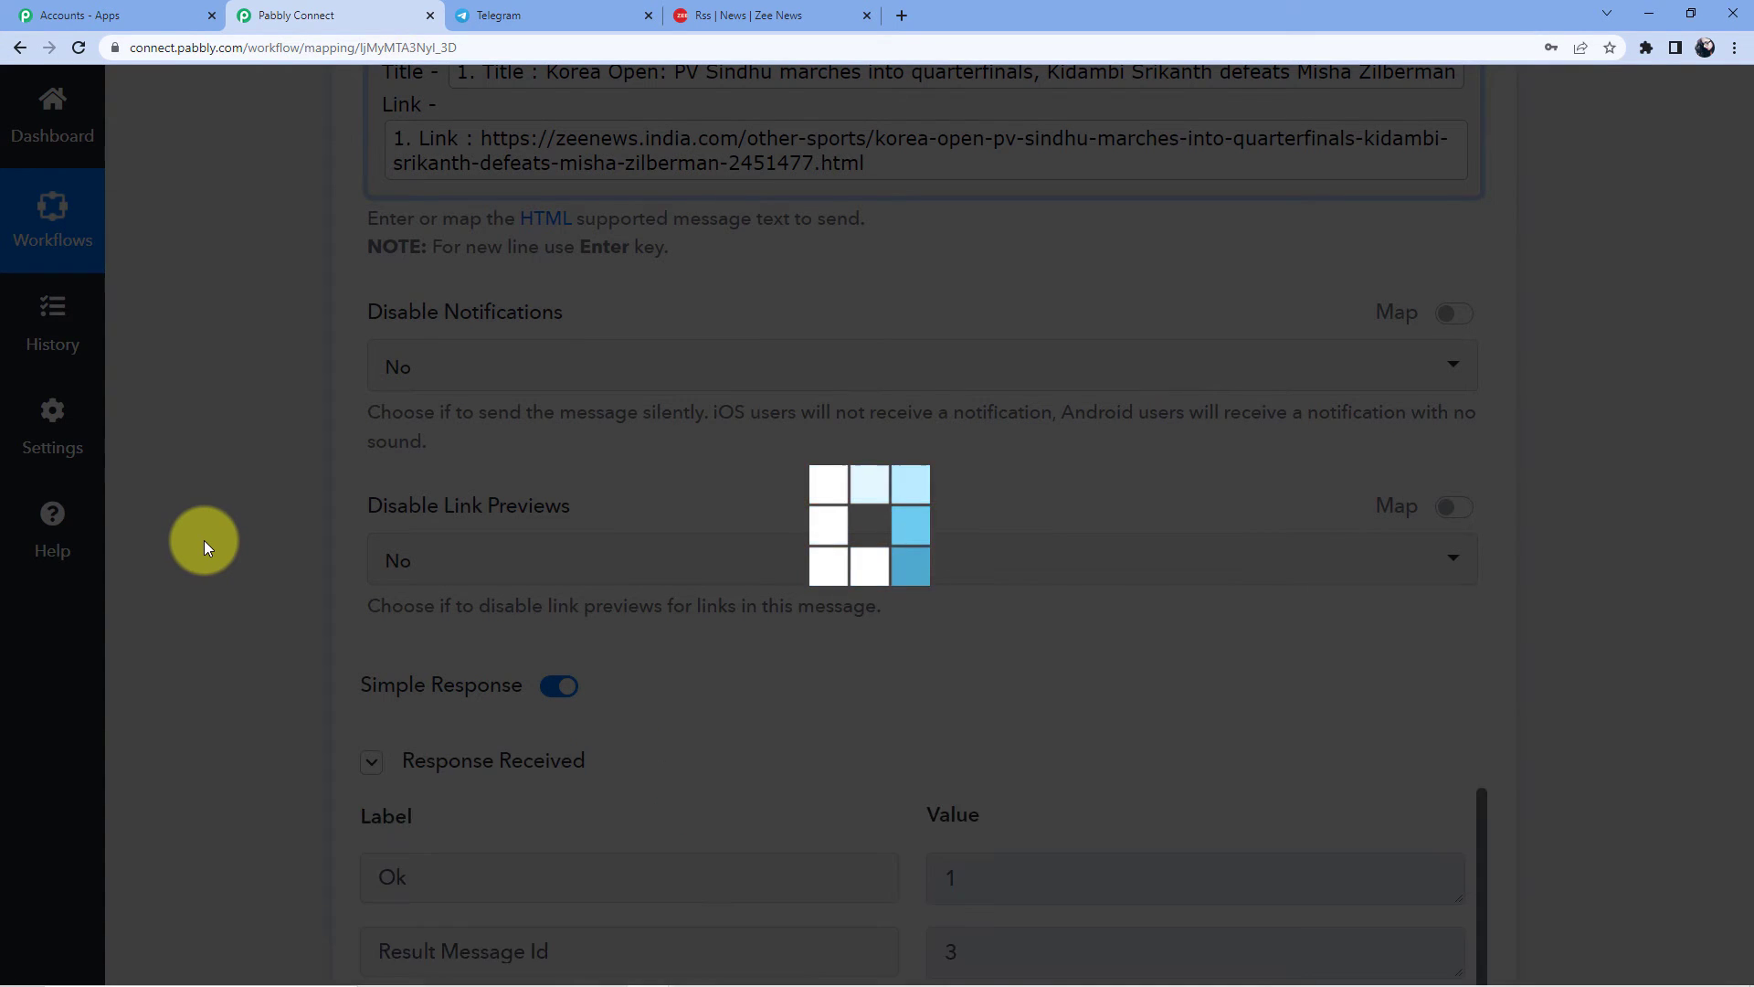
pyautogui.scroll(-5, 835, 548)
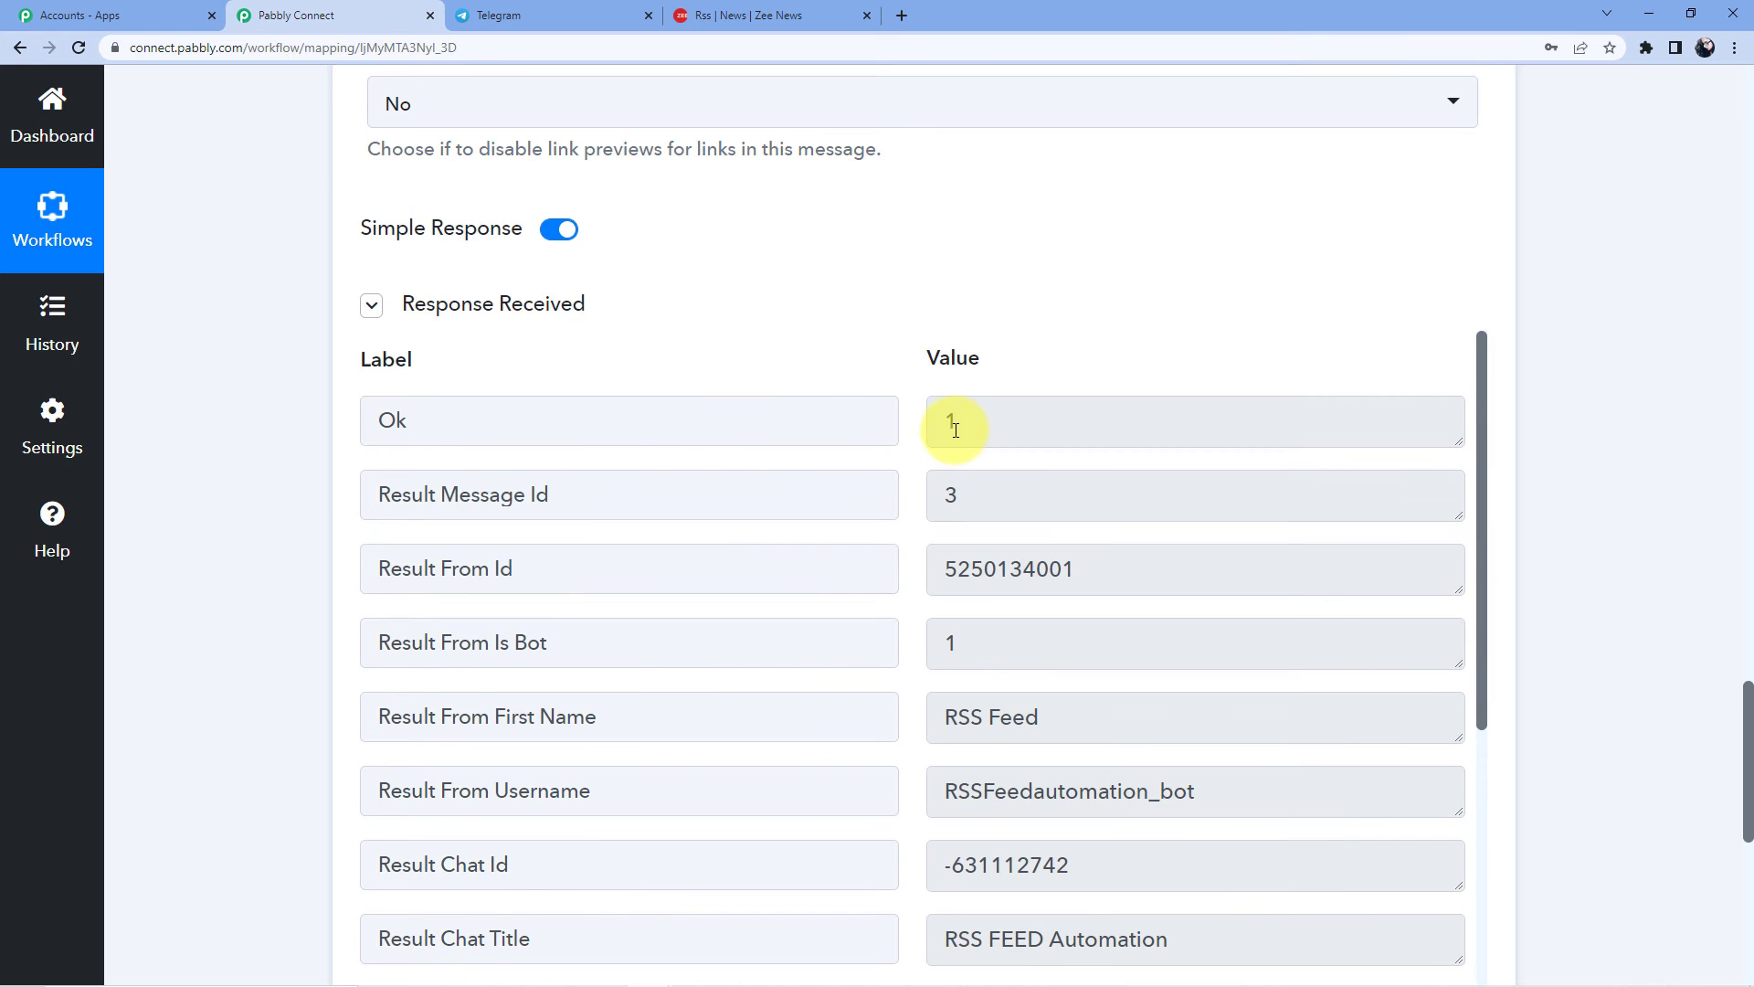
# Switch to Telegram and read the bot's test message in the RSS FEED Automation group
pyautogui.click(561, 15)
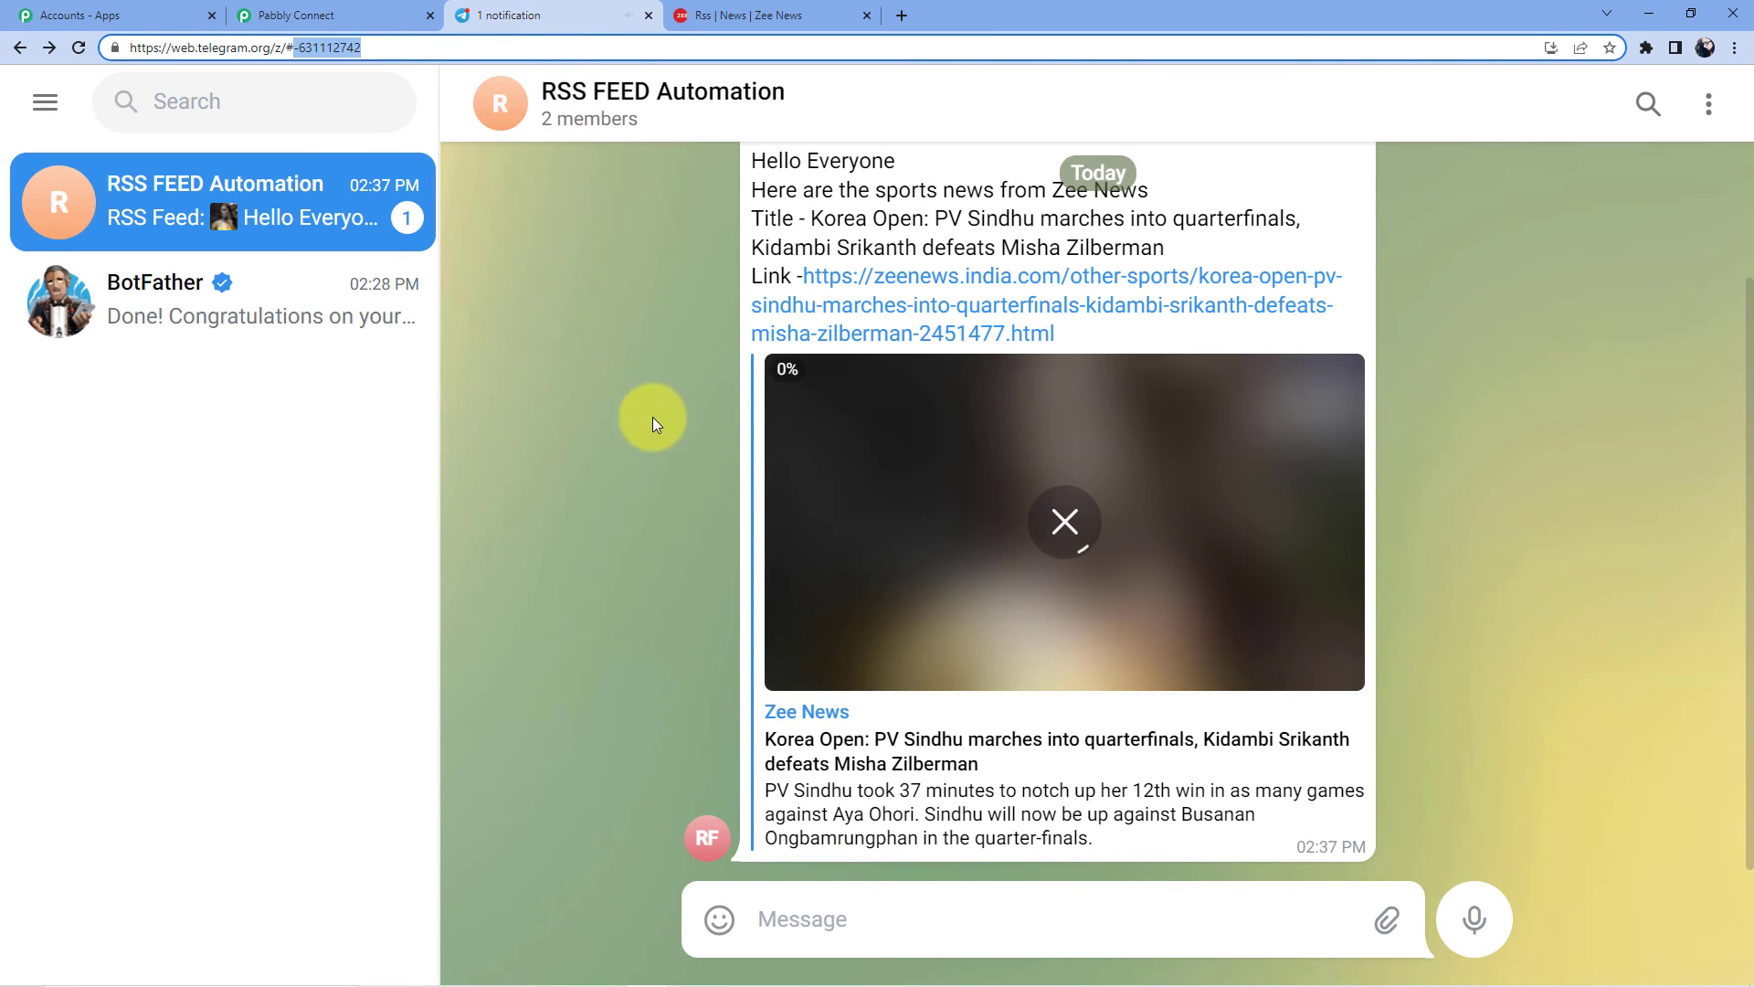
pyautogui.scroll(2, 810, 580)
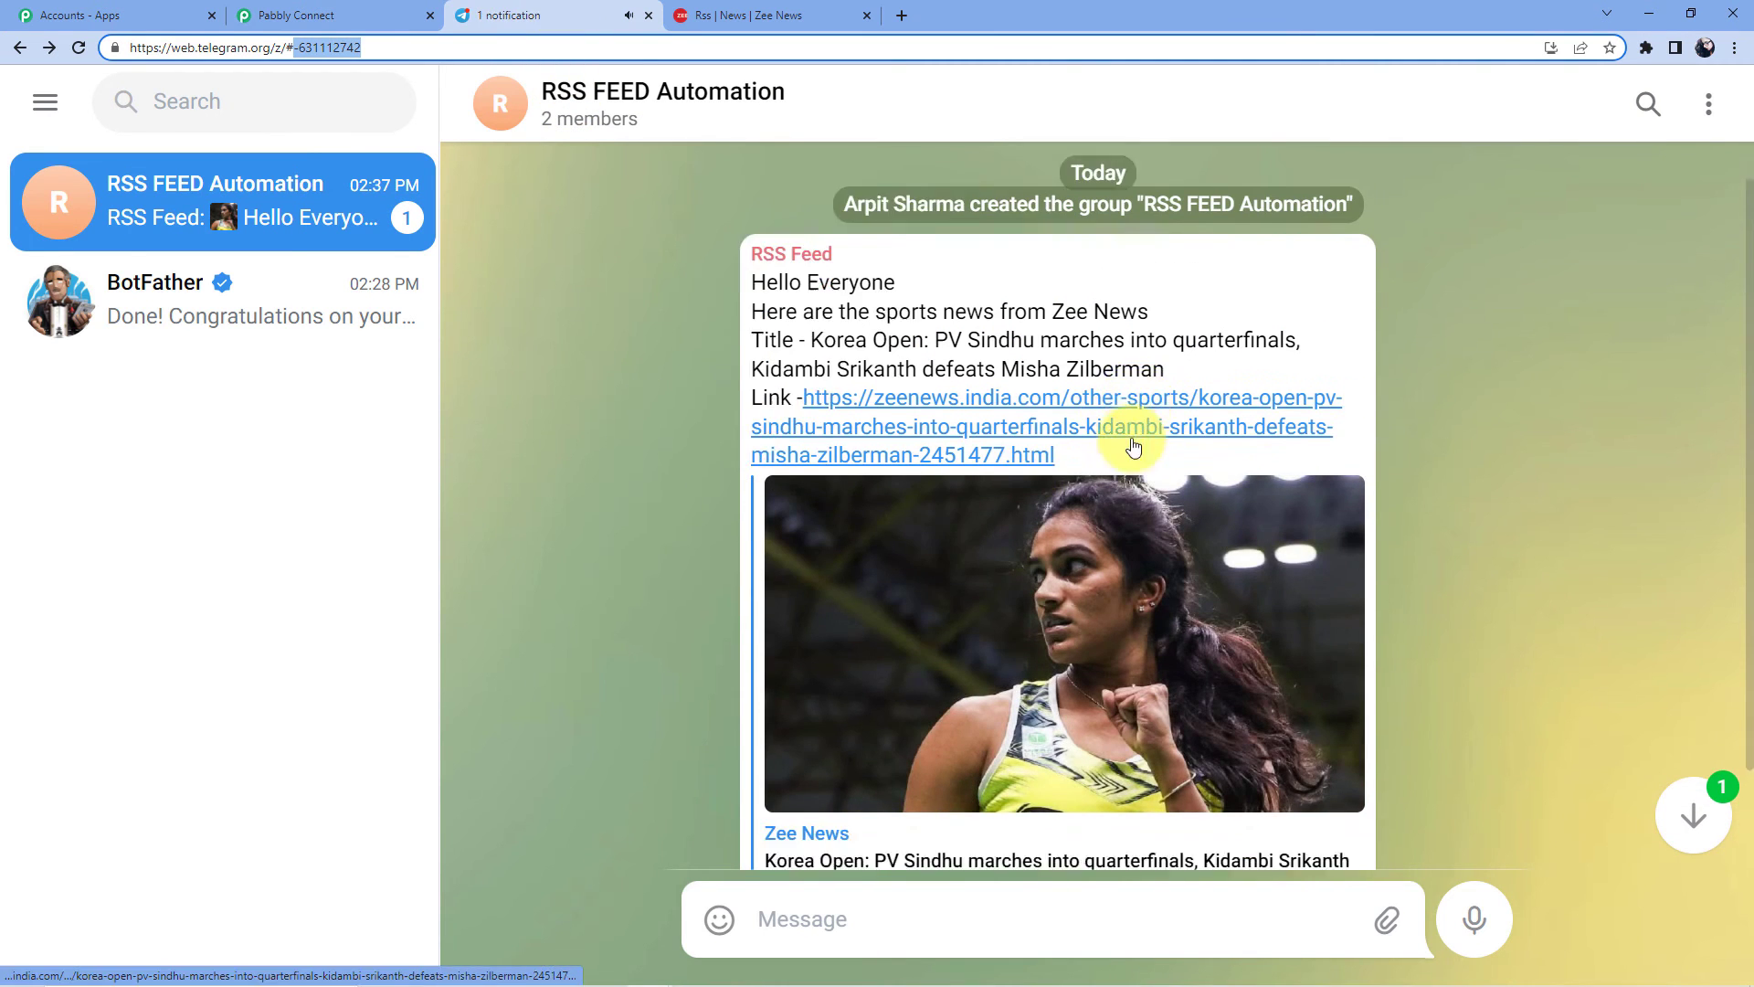
pyautogui.scroll(-1, 1133, 445)
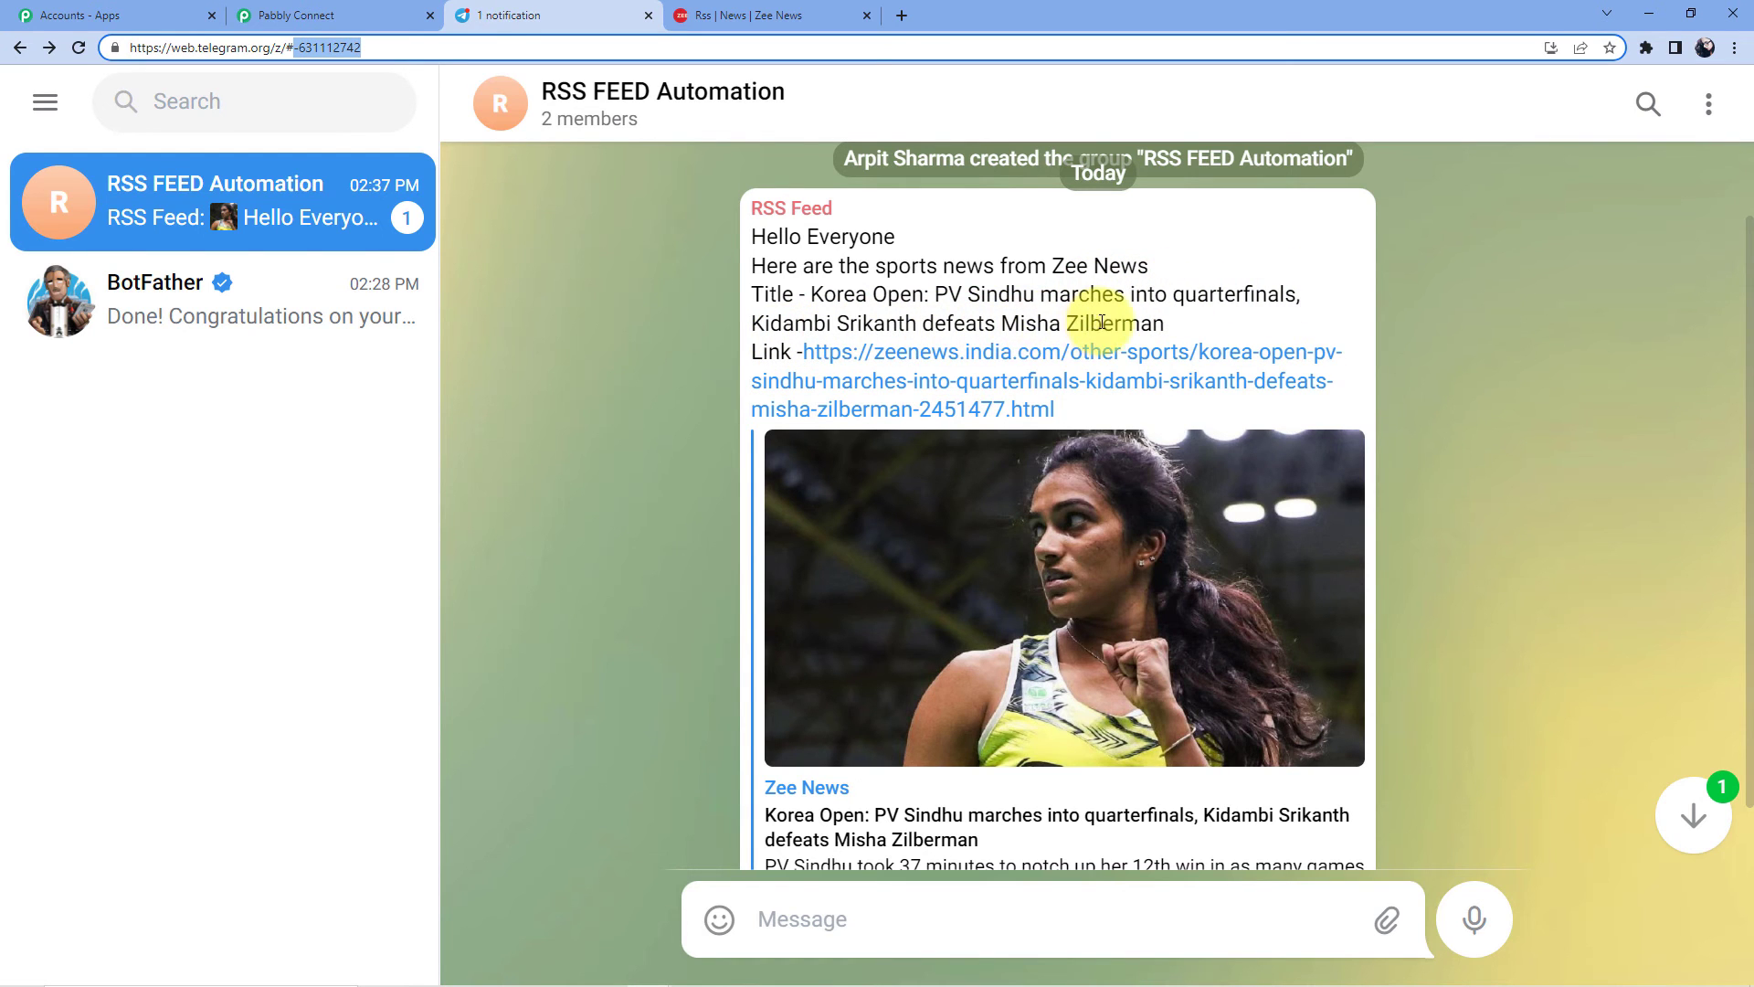
pyautogui.scroll(-1, 1088, 404)
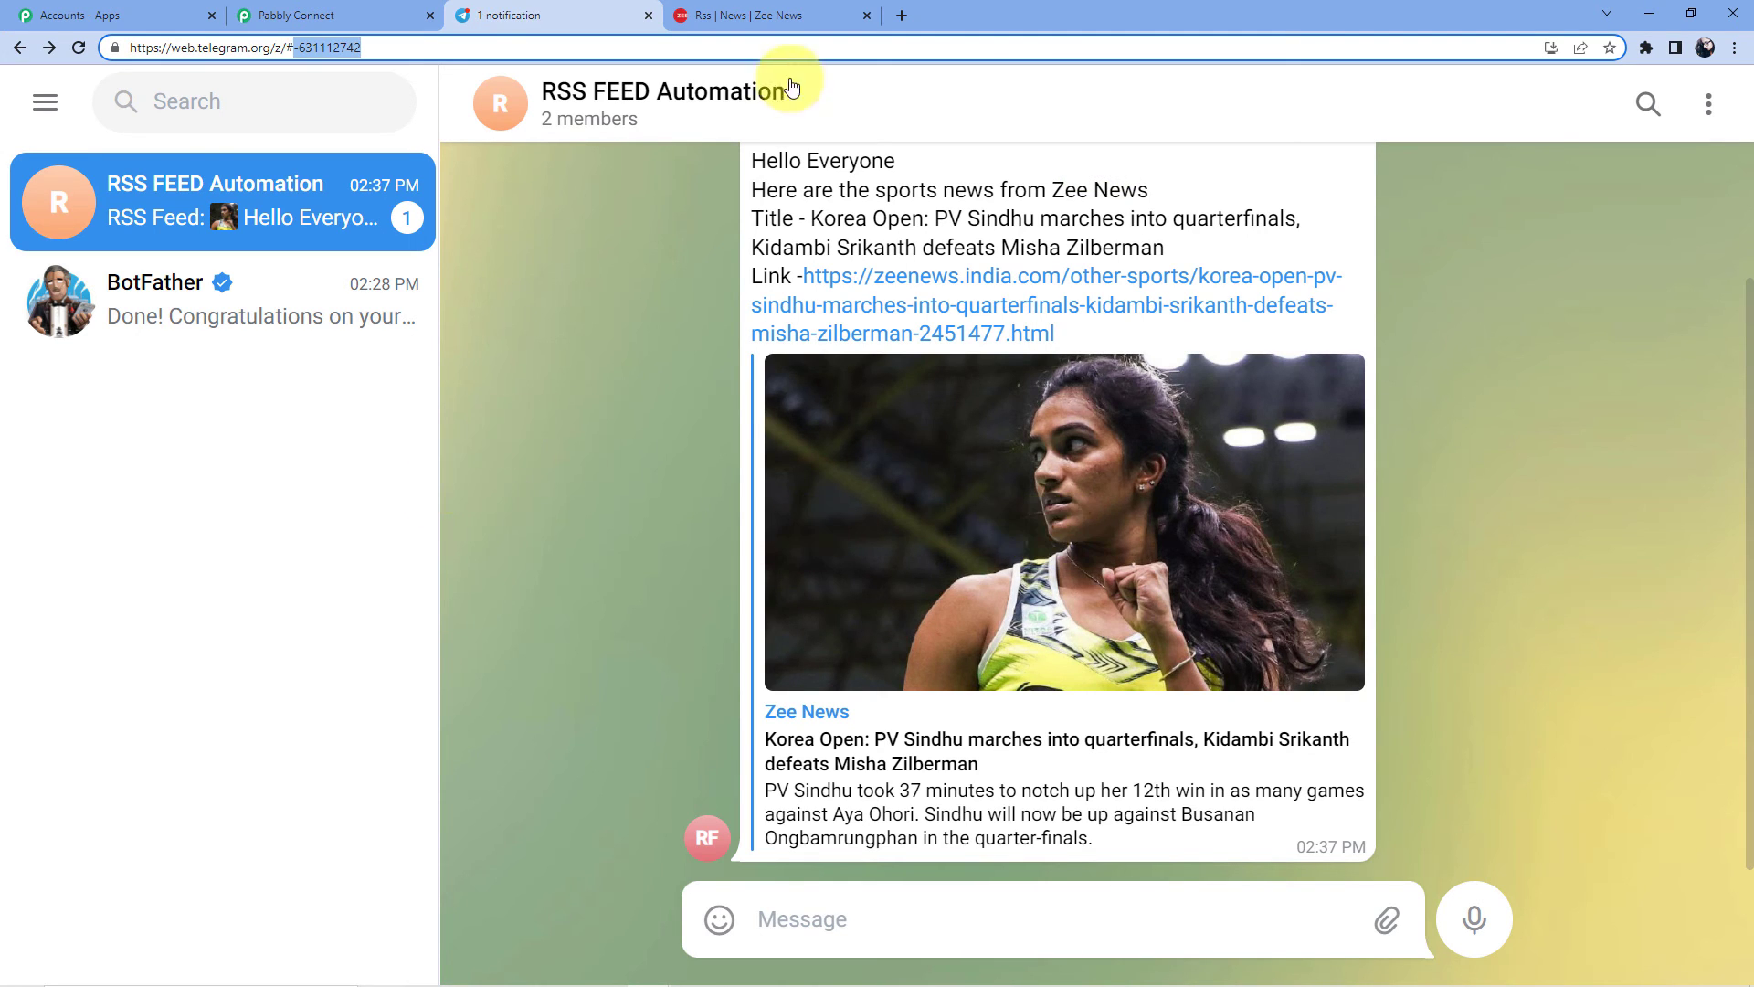
# Return to the RSS feed to Telegram workflow in Pabbly Connect and collapse the RSS trigger and Telegram Bot action
pyautogui.click(399, 11)
pyautogui.scroll(20, 1056, 610)
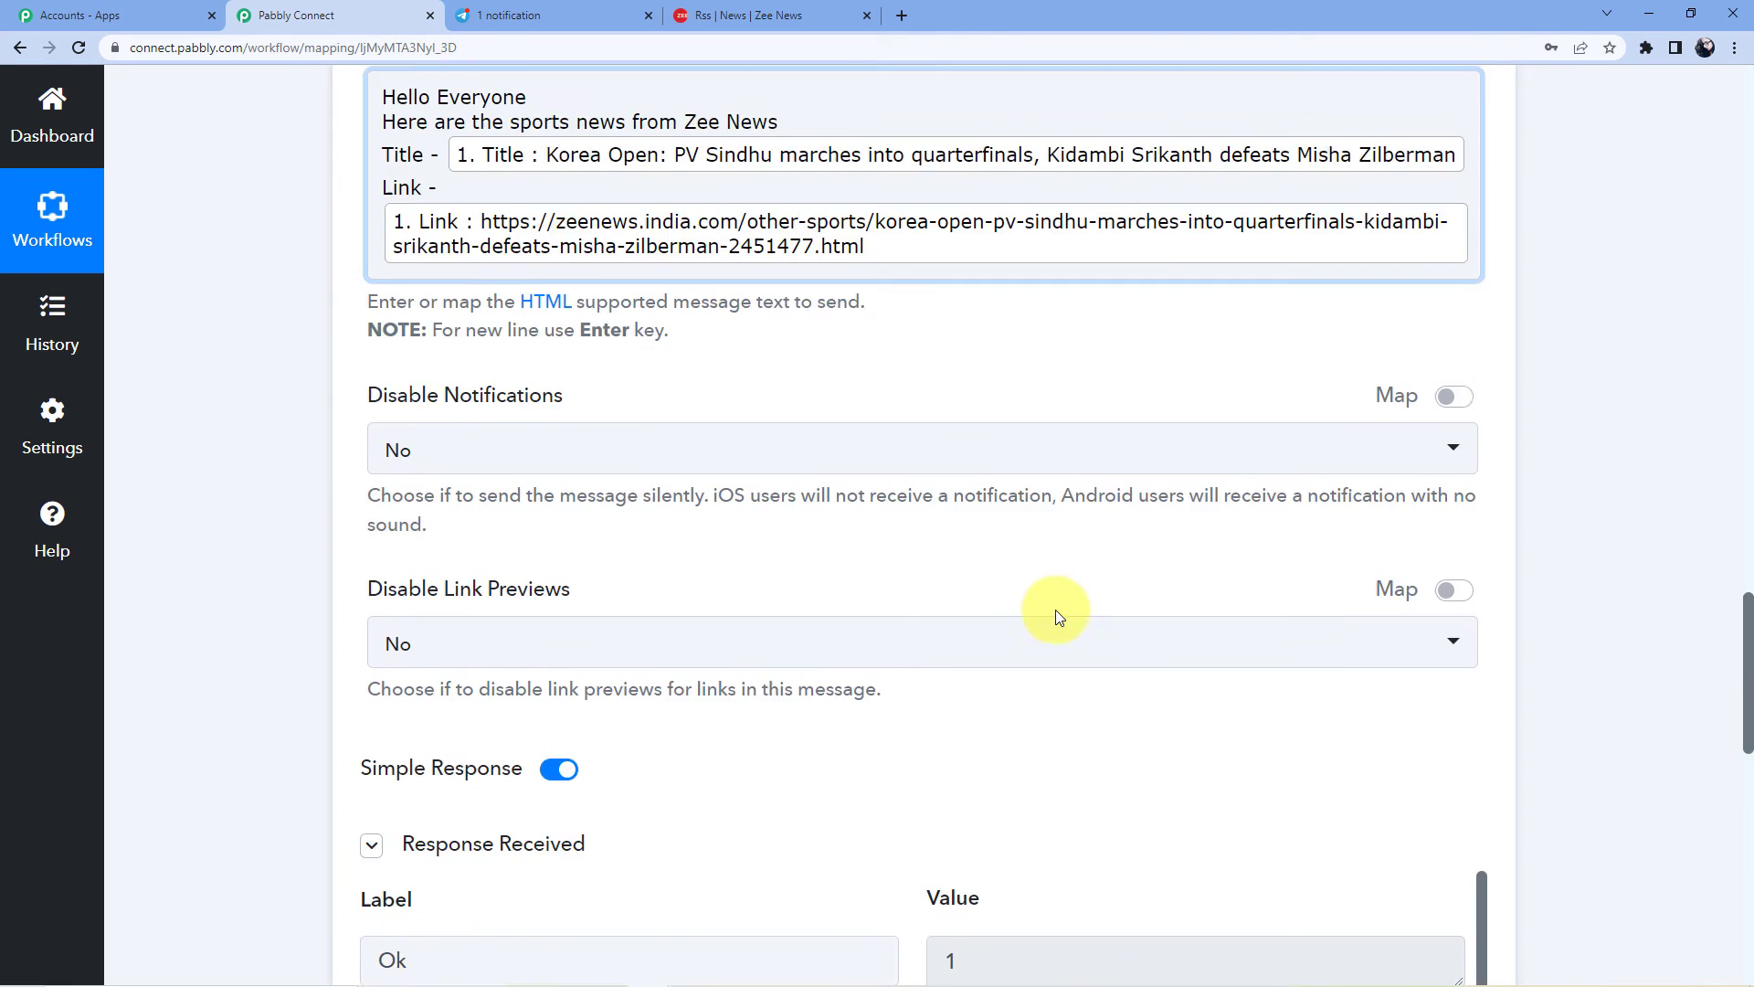
pyautogui.scroll(10, 1055, 610)
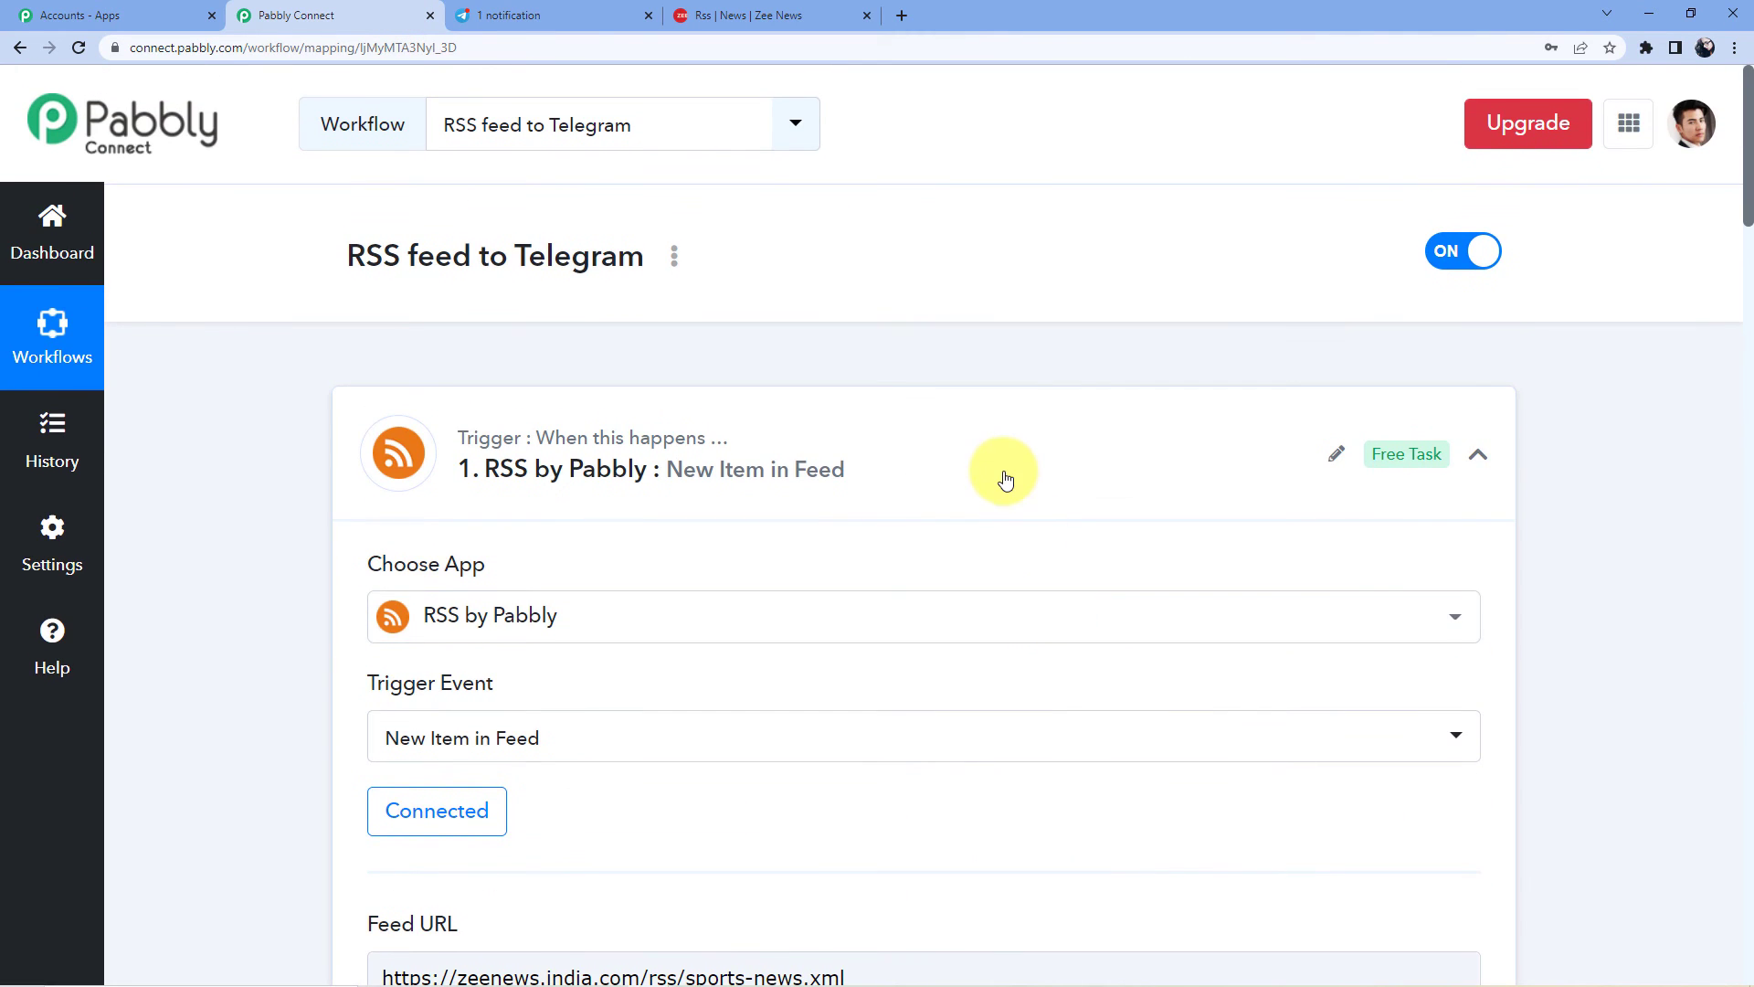
pyautogui.click(999, 474)
pyautogui.scroll(-3, 895, 478)
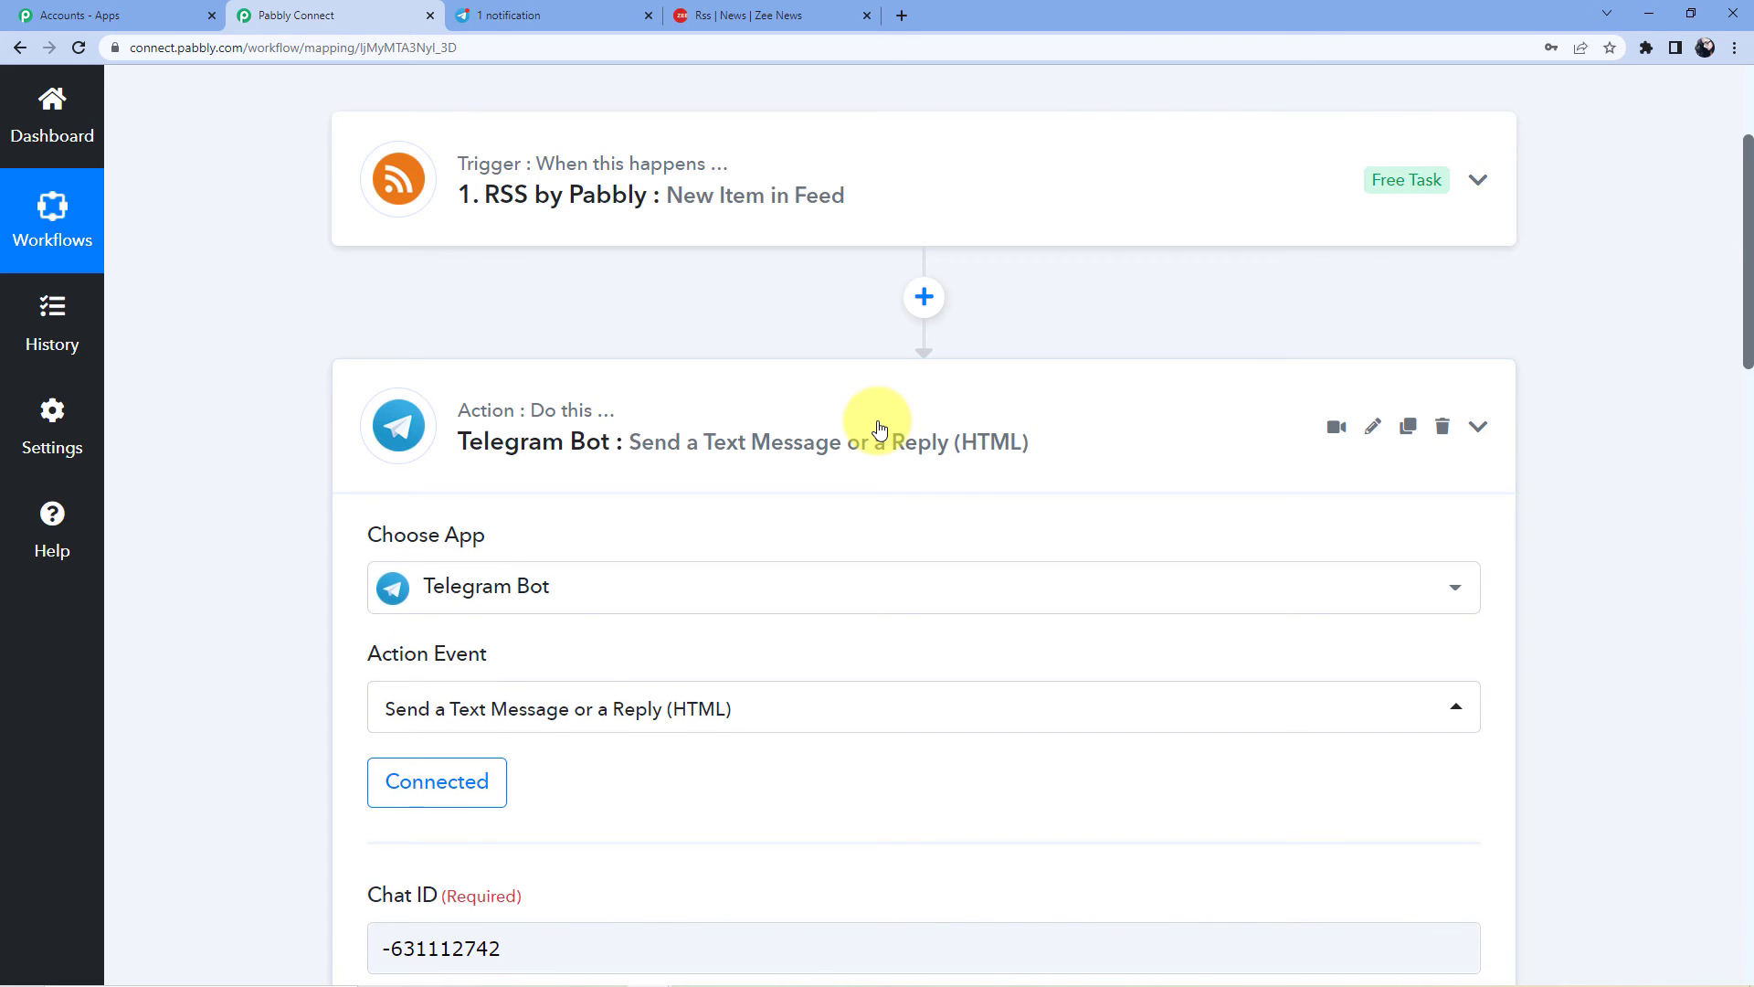
pyautogui.click(879, 430)
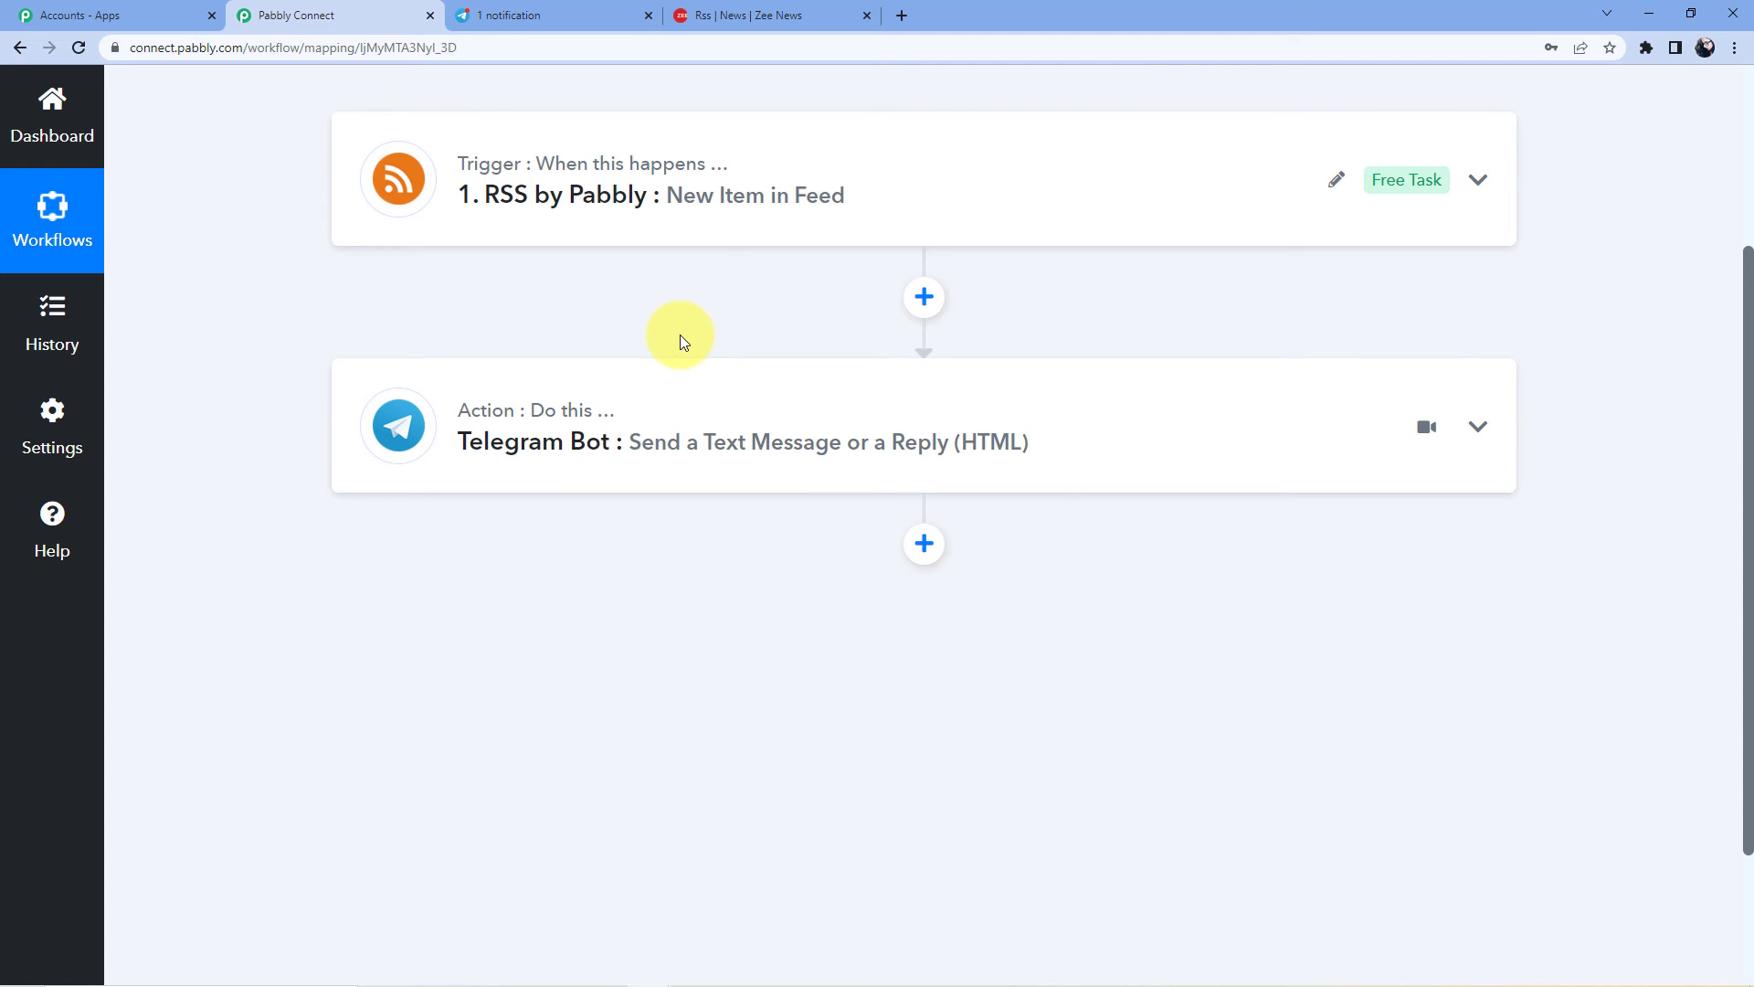
pyautogui.scroll(2, 628, 265)
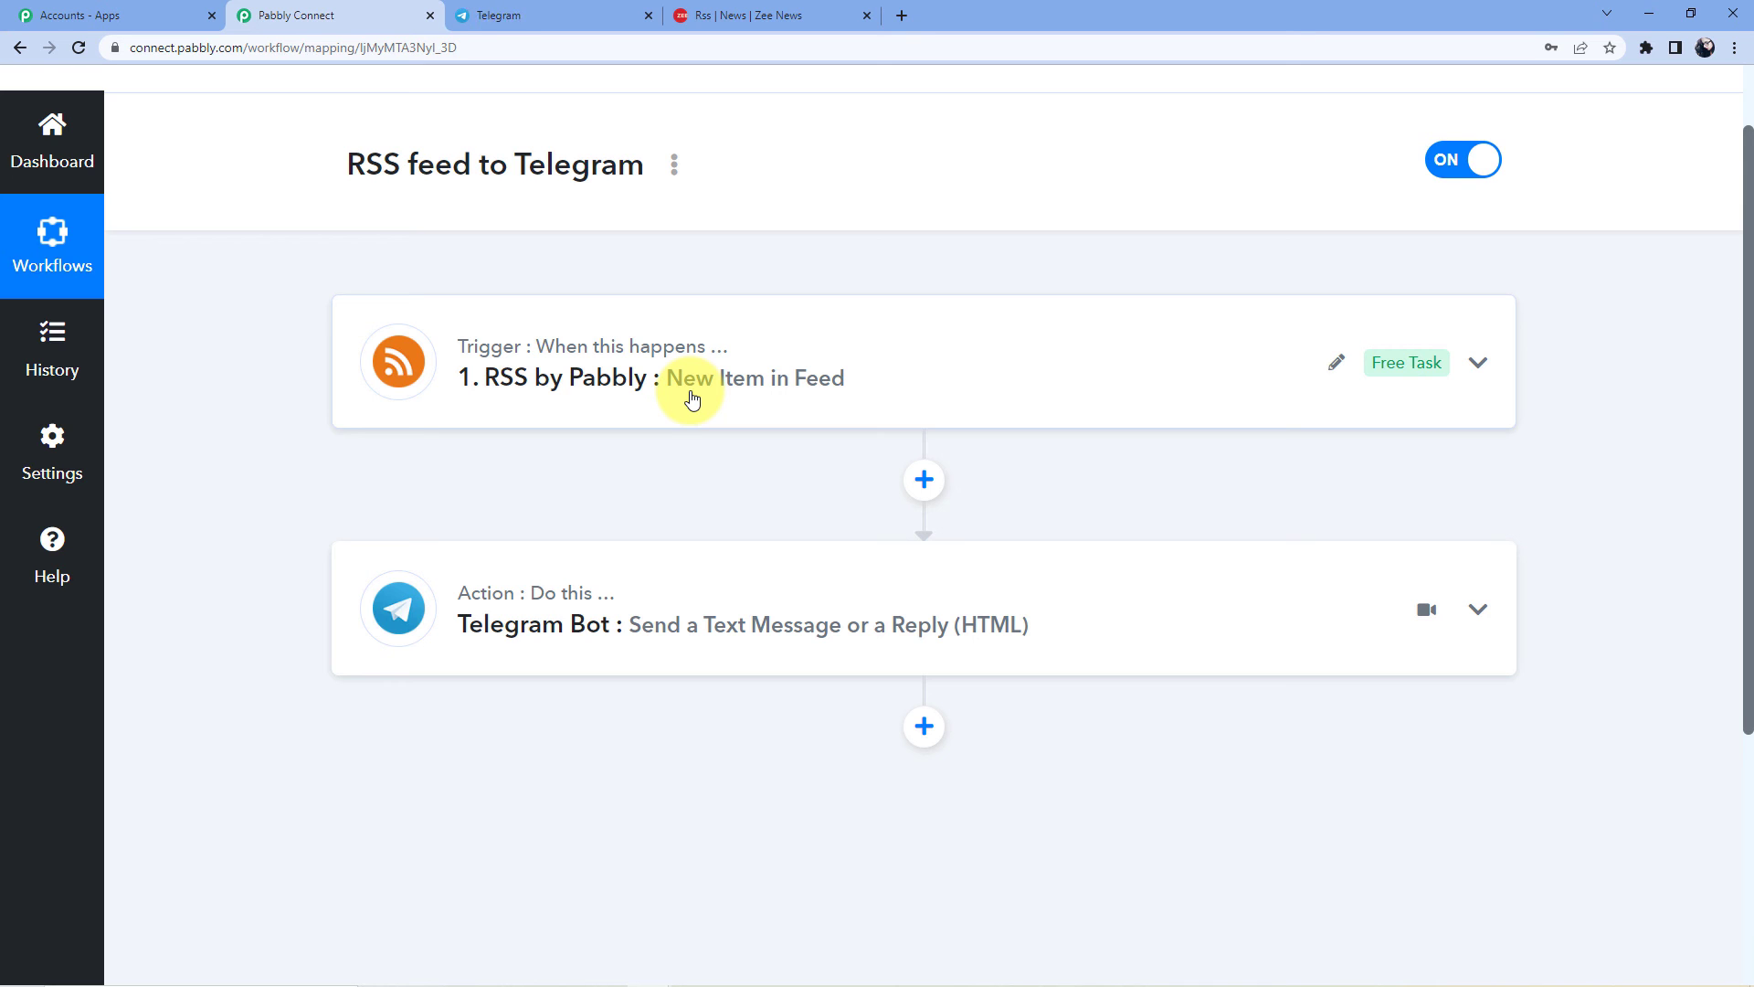
# Expand the Telegram Bot action to review its setup, and collapse it again
pyautogui.click(711, 562)
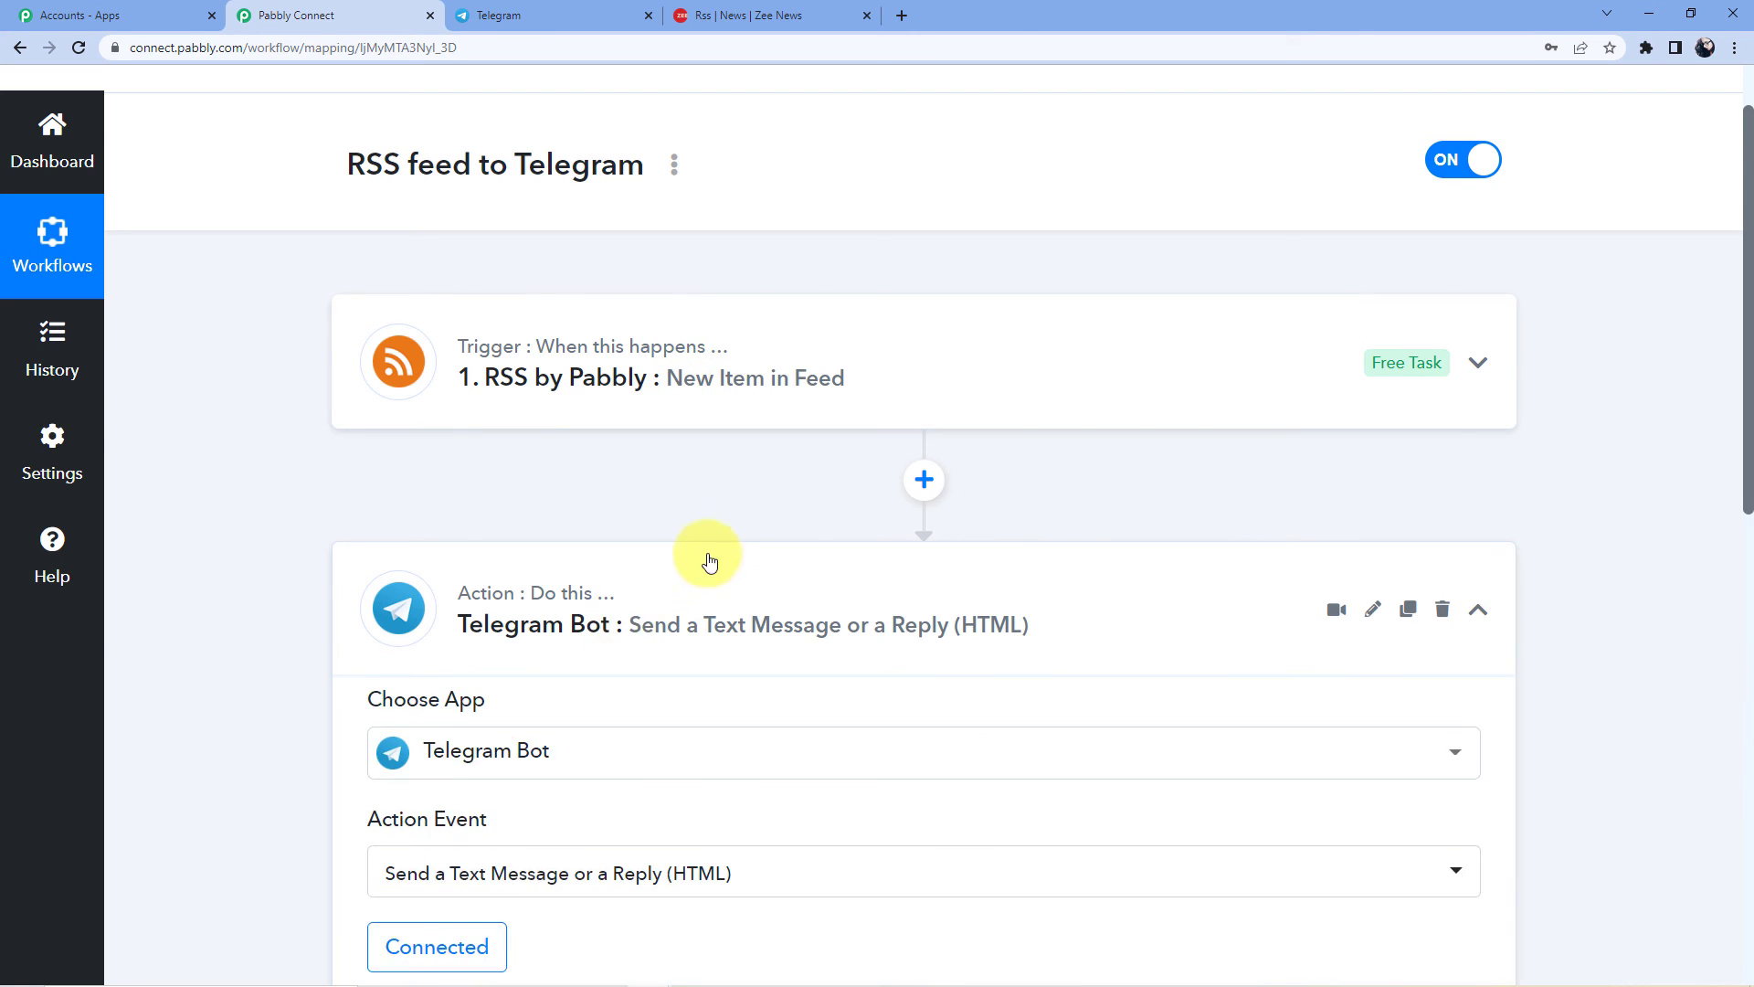
pyautogui.scroll(-5, 715, 552)
pyautogui.scroll(4, 704, 543)
pyautogui.click(671, 512)
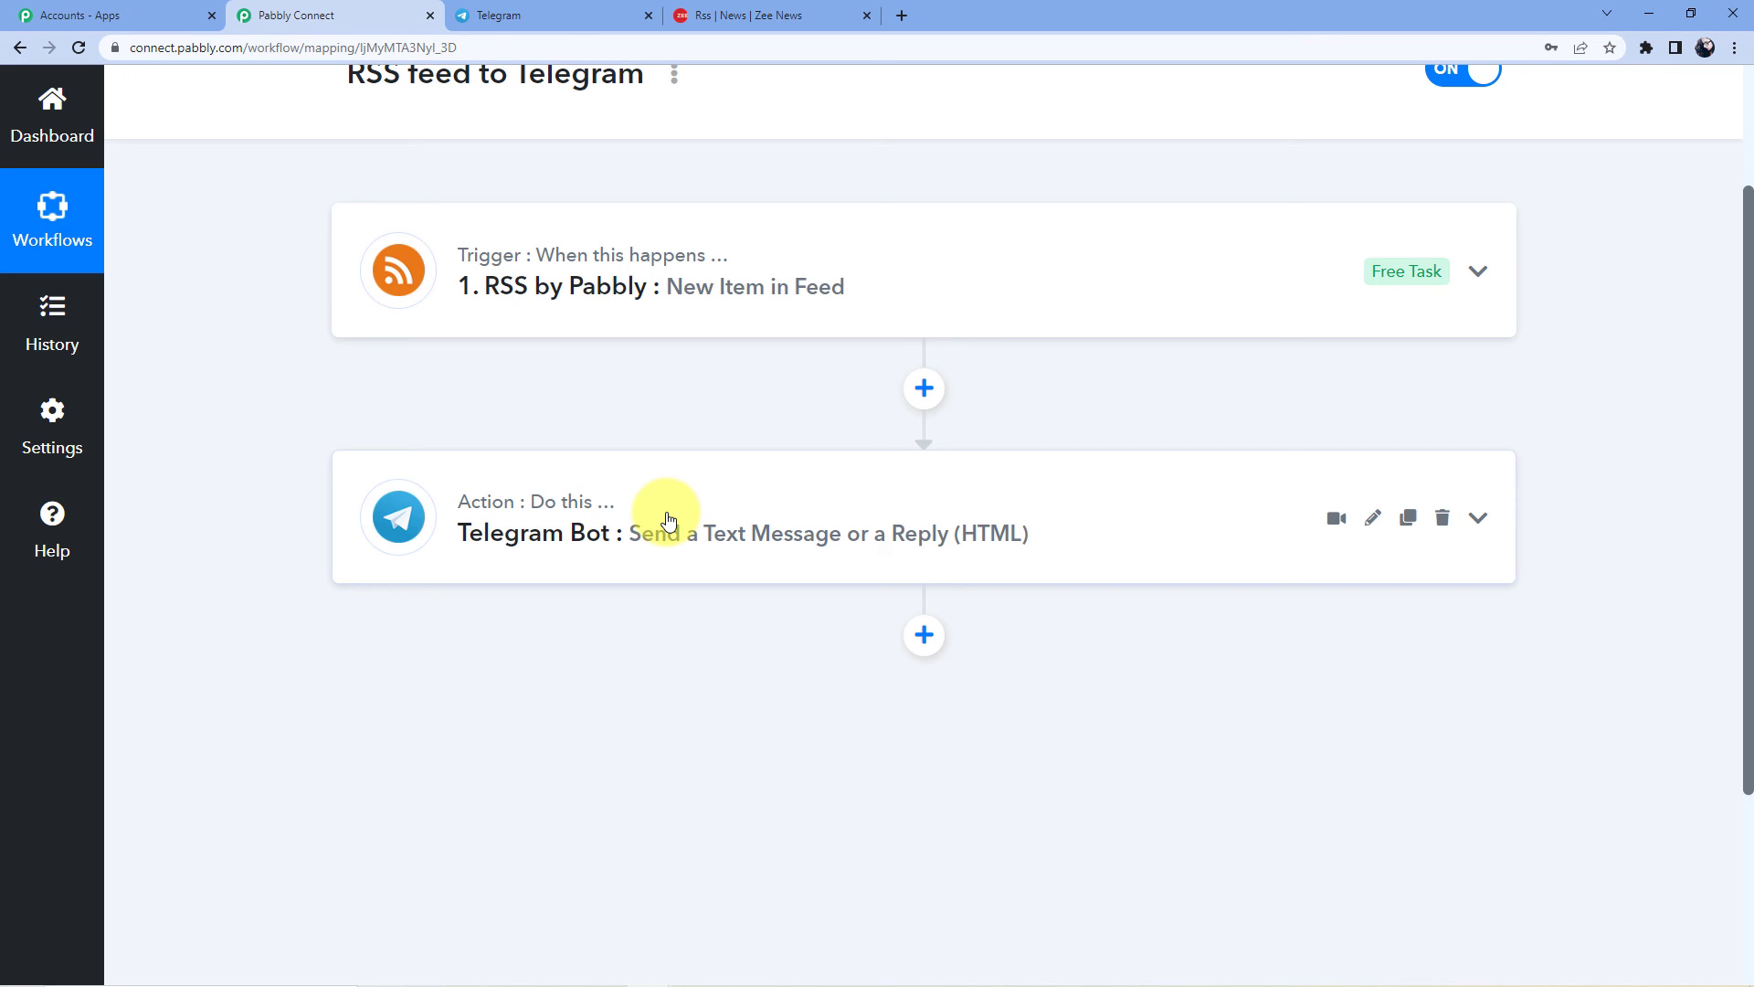
pyautogui.scroll(1, 695, 594)
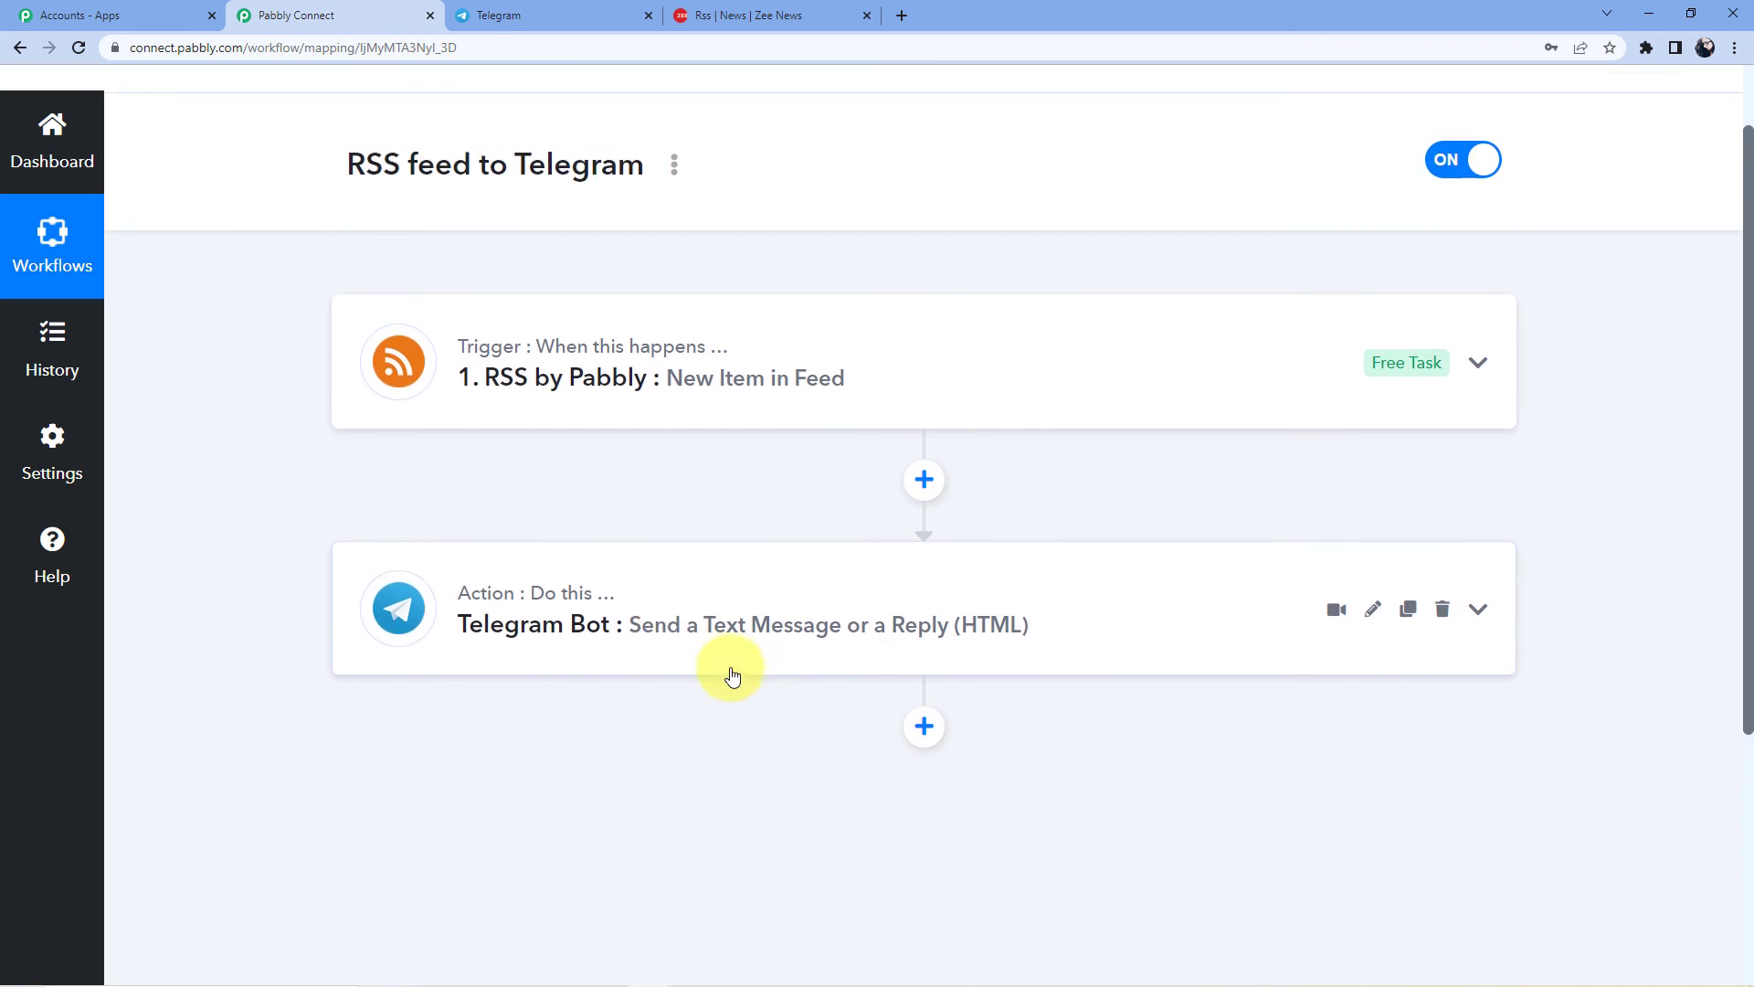